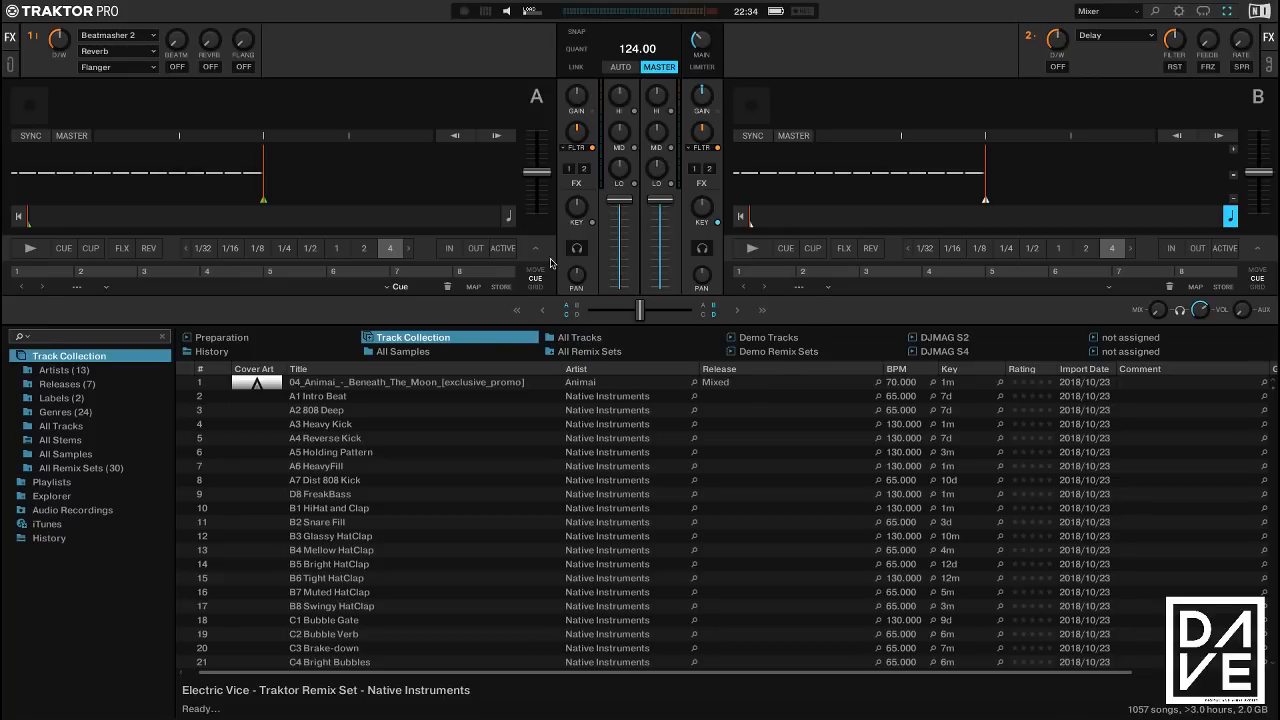
Open the Audio Setup preferences and move the Preferences window to the middle of the screen
{"action": "left_click", "coordinate": [1179, 12]}
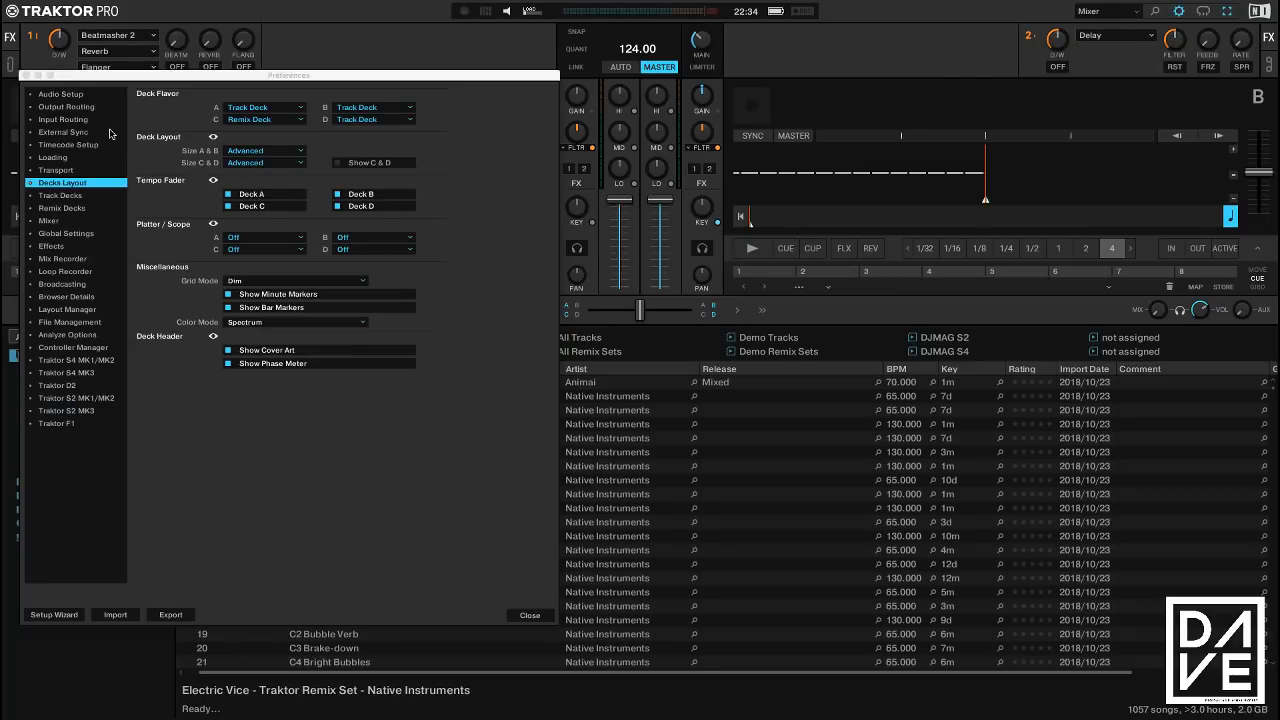
{"action": "left_click", "coordinate": [67, 95]}
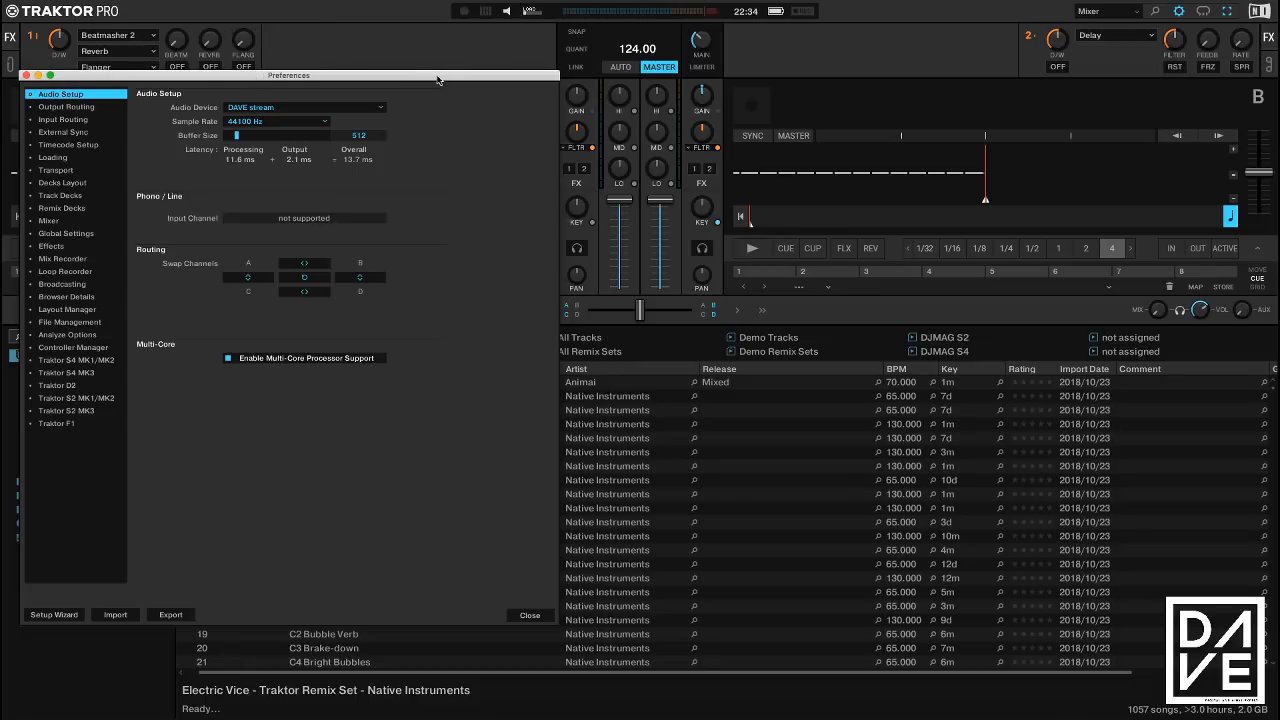
{"action": "left_click_drag", "start_coordinate": [248, 79], "coordinate": [565, 93]}
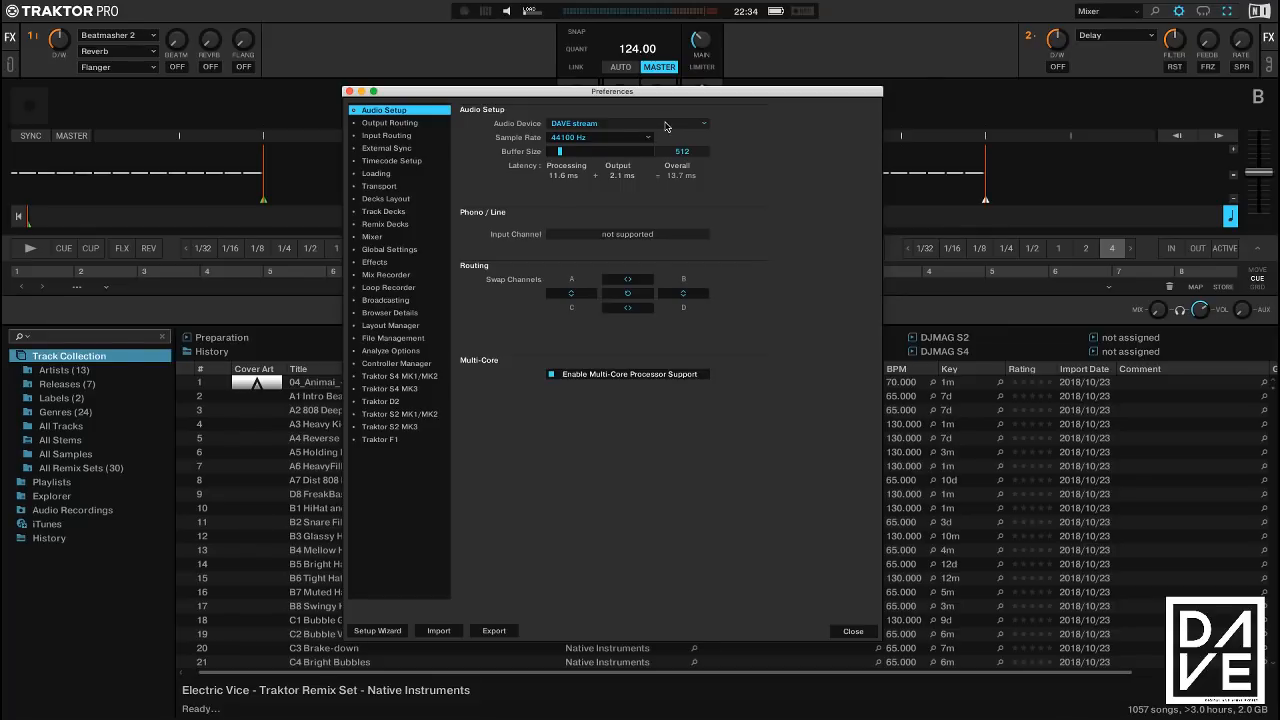
Review the available audio devices and sample rates in Audio Setup without changing the selection
{"action": "left_click", "coordinate": [666, 125]}
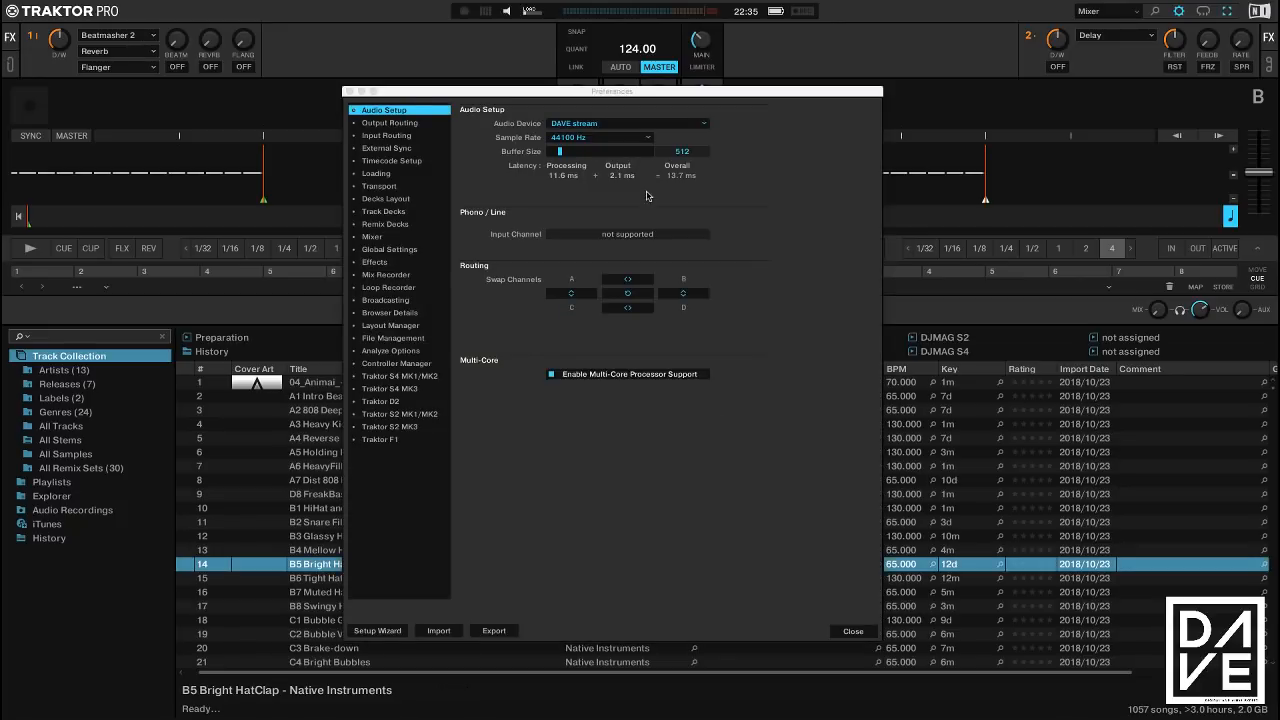
{"action": "left_click", "coordinate": [675, 125]}
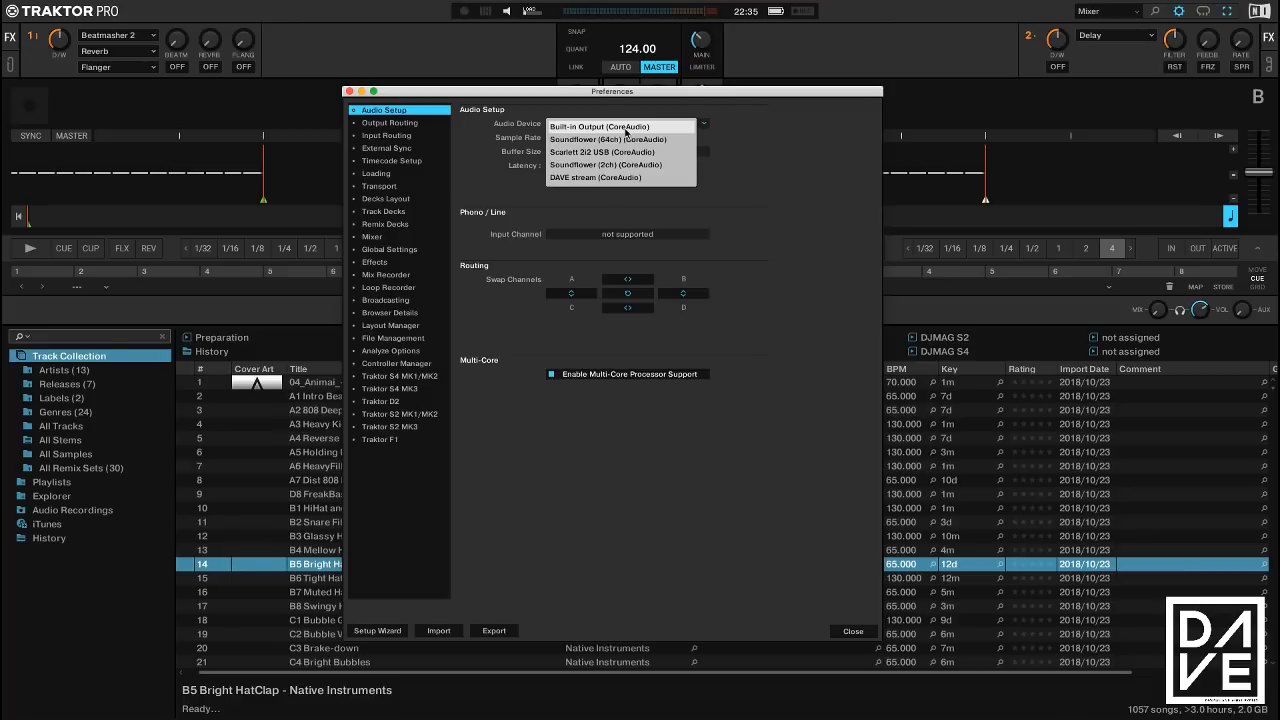
{"action": "left_click", "coordinate": [757, 162]}
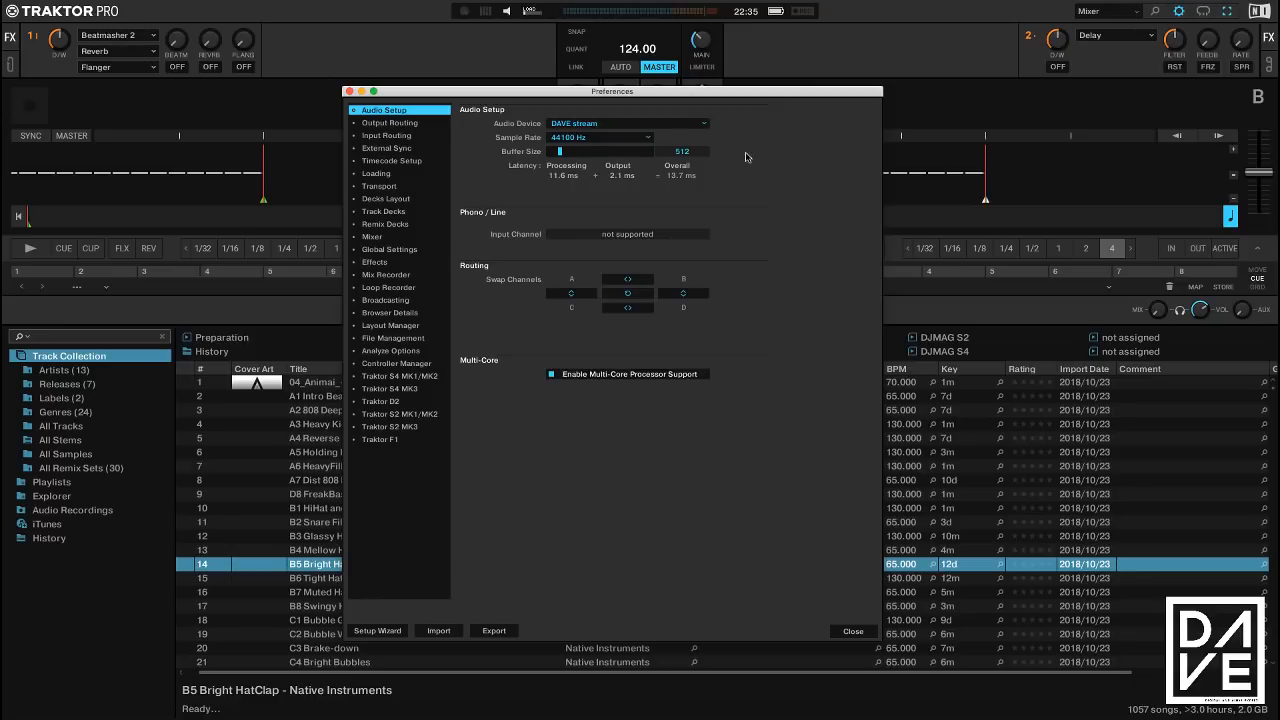
{"action": "left_click", "coordinate": [666, 127]}
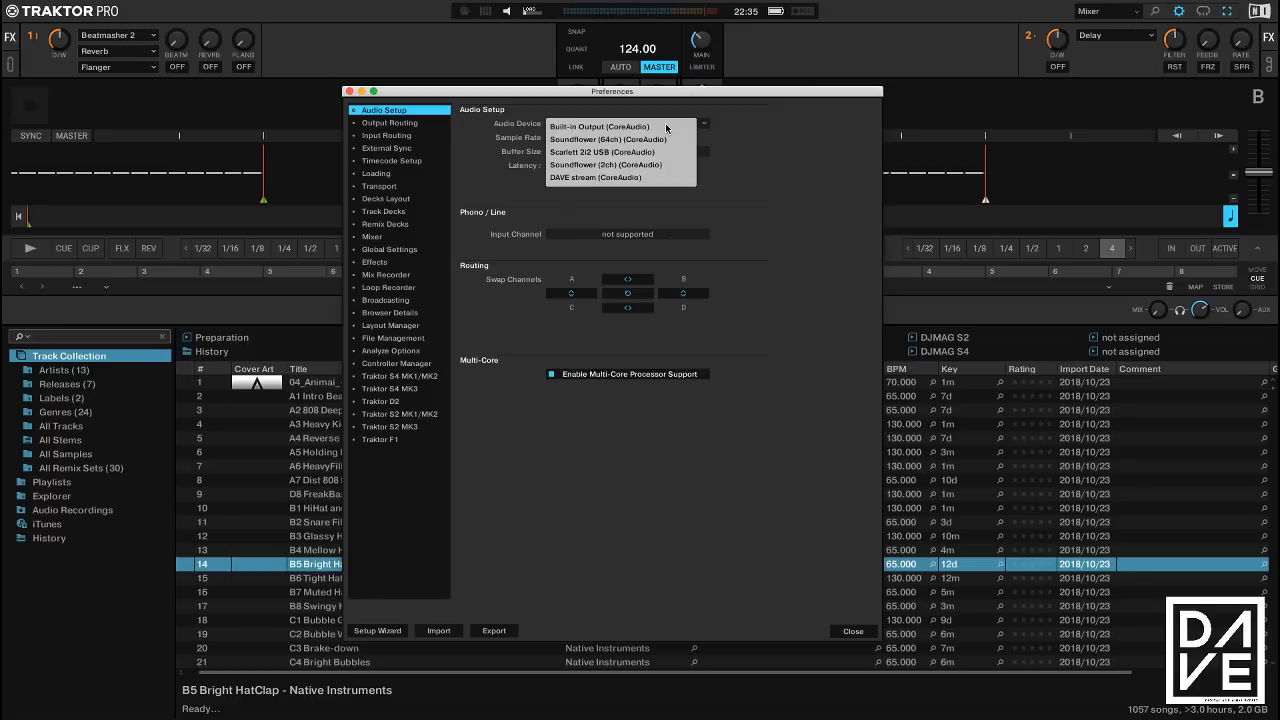
{"action": "left_click", "coordinate": [786, 156]}
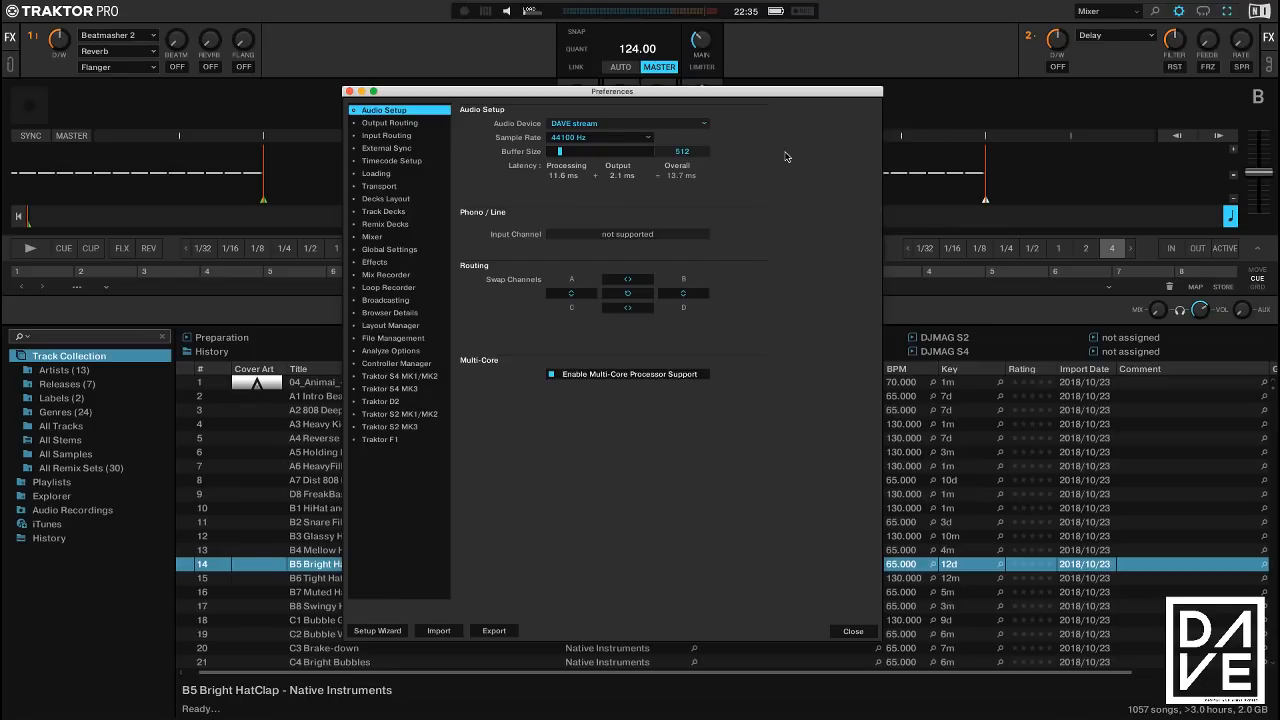
{"action": "left_click", "coordinate": [619, 141]}
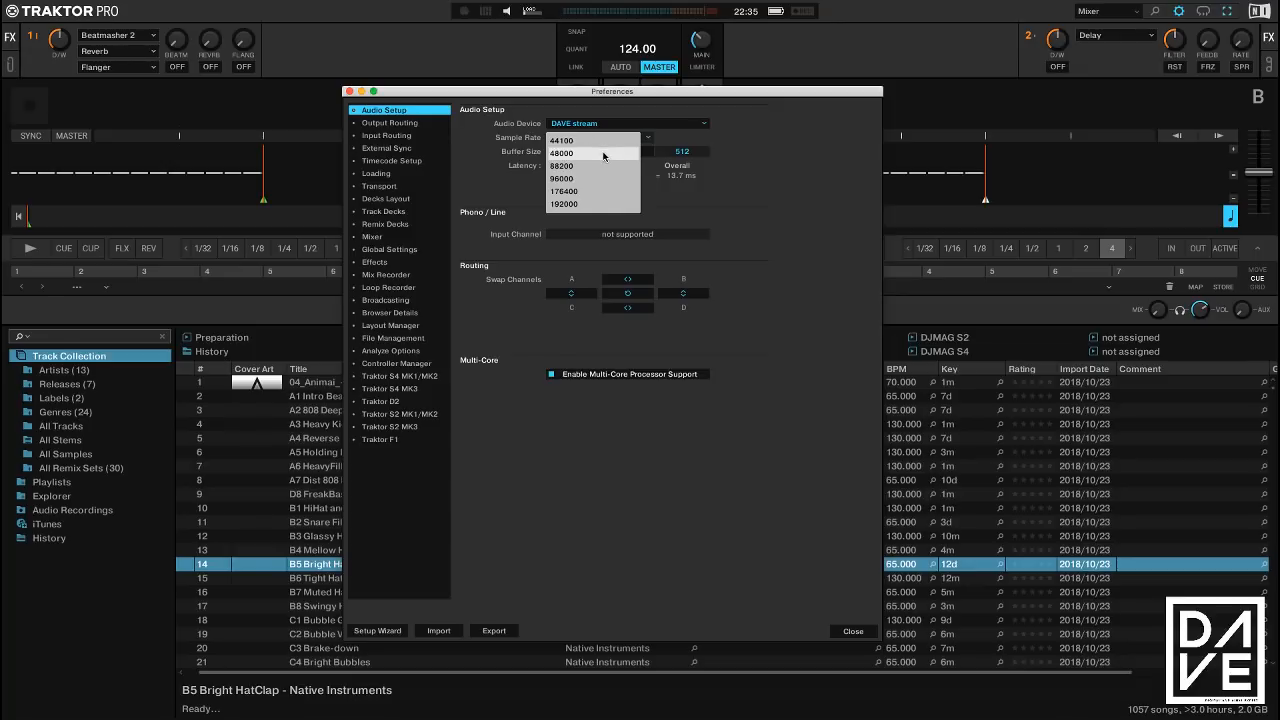
{"action": "left_click", "coordinate": [754, 206]}
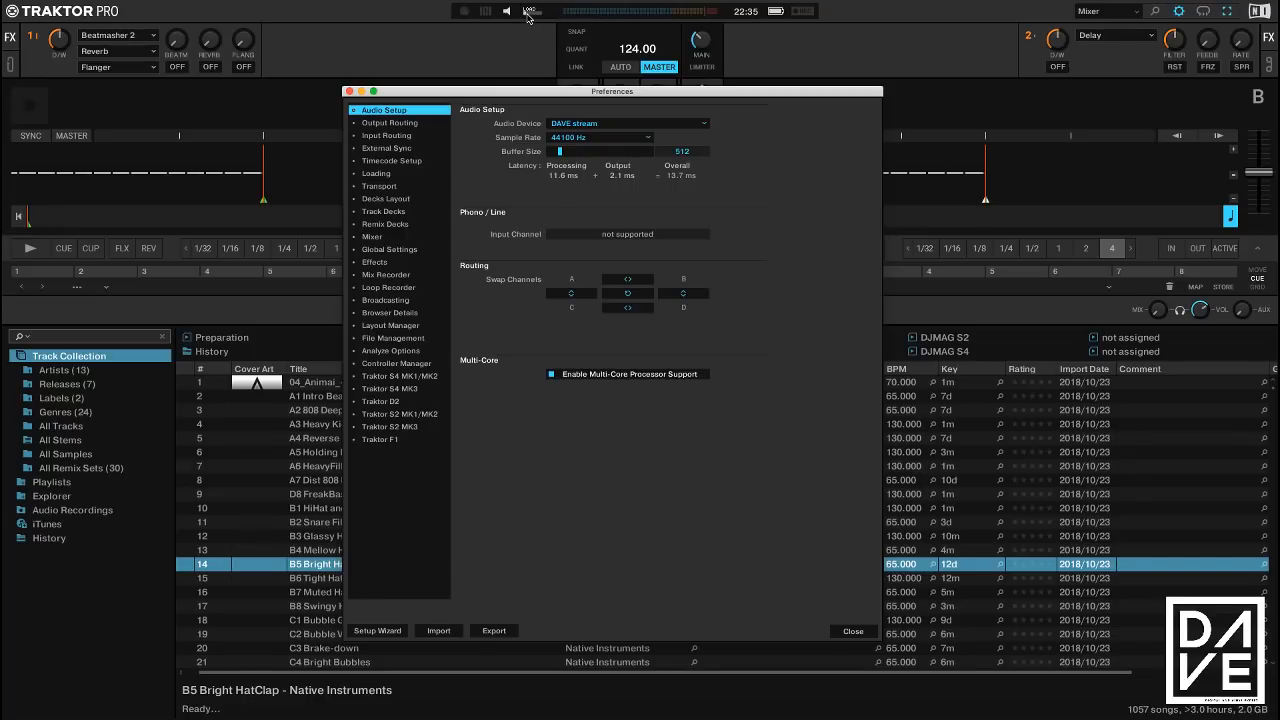
Vary the audio buffer size between its minimum and maximum, and bring it back to a low setting
{"action": "mouse_move", "coordinate": [528, 18]}
{"action": "left_click_drag", "start_coordinate": [560, 152], "coordinate": [541, 154]}
{"action": "left_click_drag", "start_coordinate": [549, 153], "coordinate": [562, 155]}
{"action": "left_click_drag", "start_coordinate": [560, 151], "coordinate": [659, 153]}
{"action": "left_click", "coordinate": [578, 152]}
{"action": "left_click_drag", "start_coordinate": [580, 155], "coordinate": [562, 155]}
Review the Output Routing preferences, including the channel choices for the left Output Monitor
{"action": "left_click", "coordinate": [413, 122]}
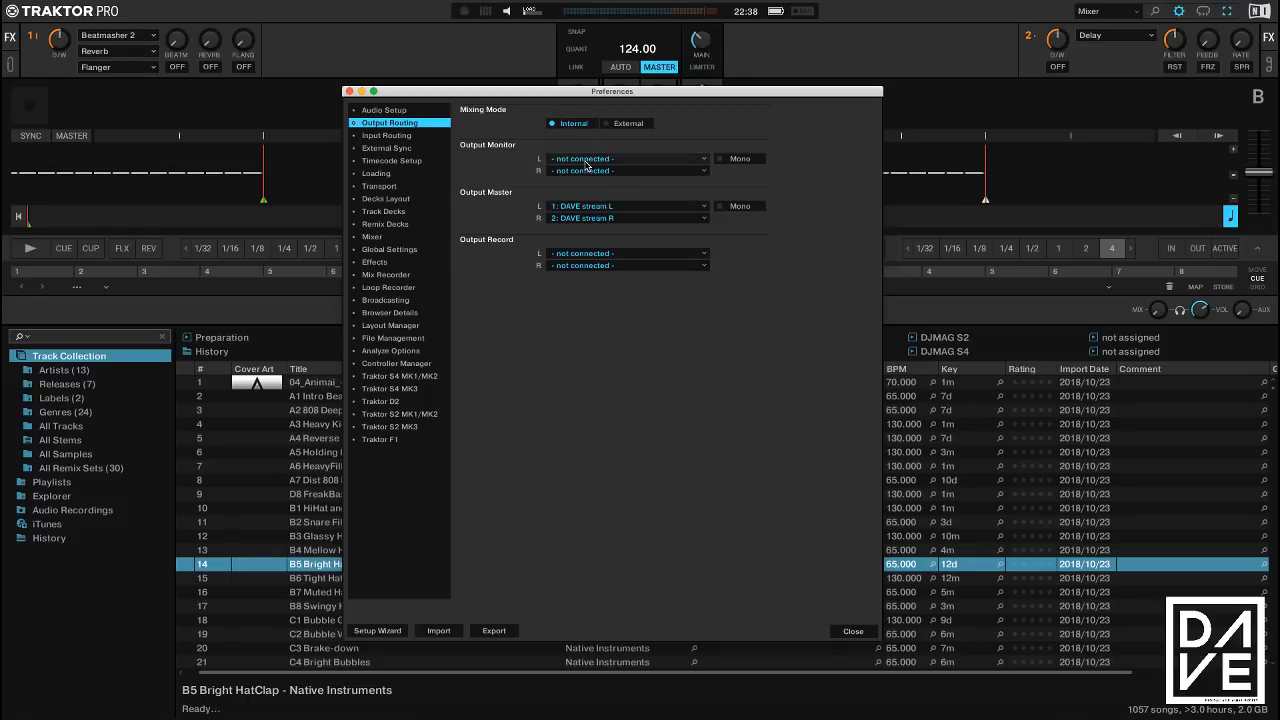
{"action": "left_click", "coordinate": [586, 160]}
{"action": "left_click", "coordinate": [586, 162]}
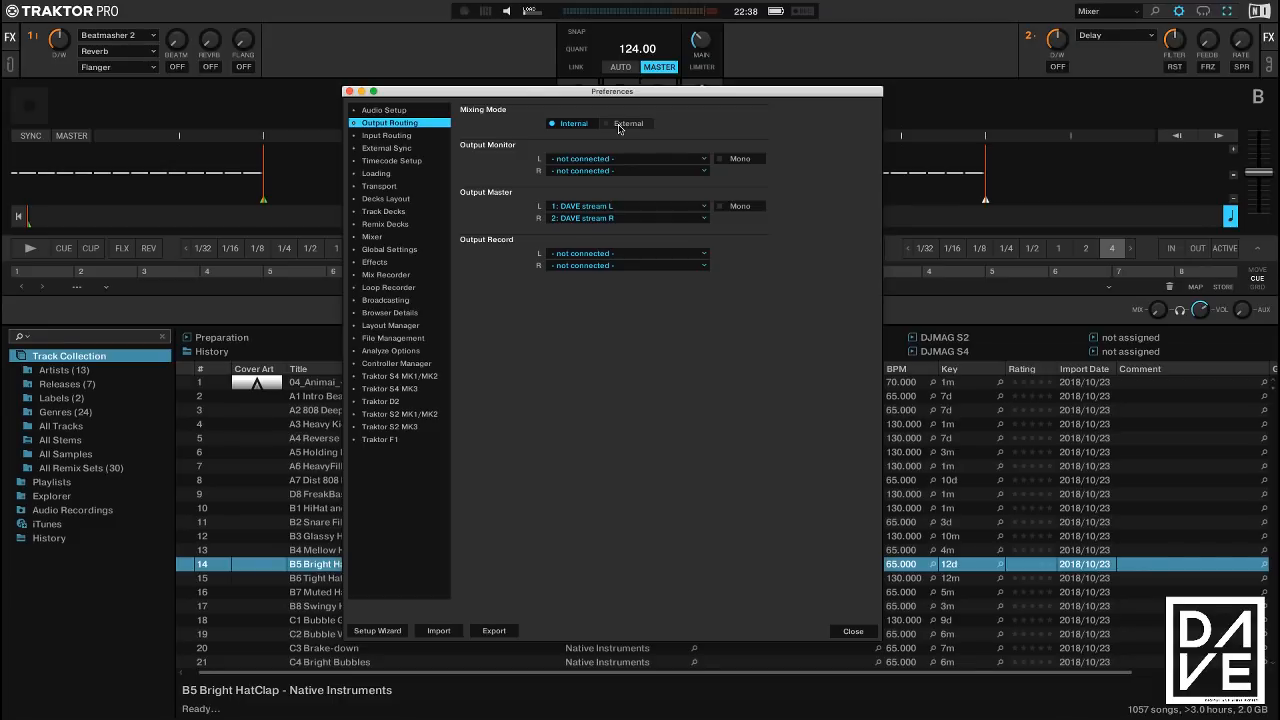
Look through the Input Routing, External Sync and Timecode Setup preferences
{"action": "left_click", "coordinate": [405, 138]}
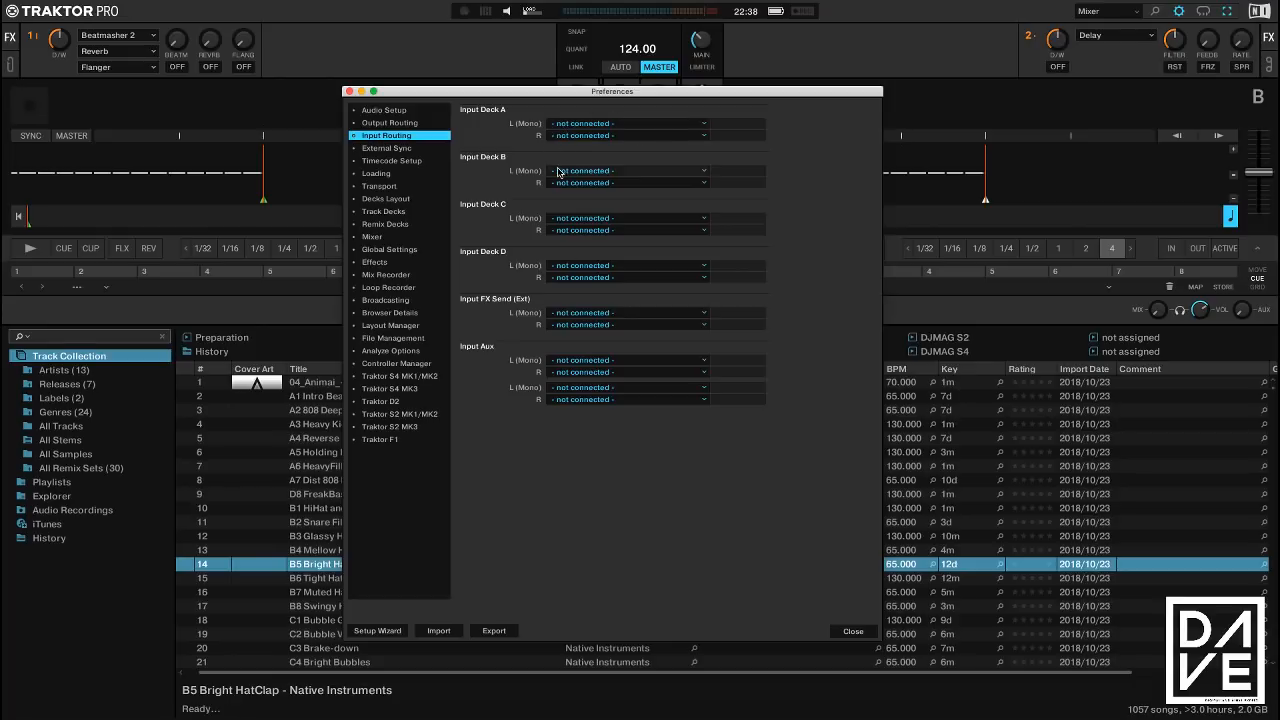
{"action": "left_click", "coordinate": [395, 152]}
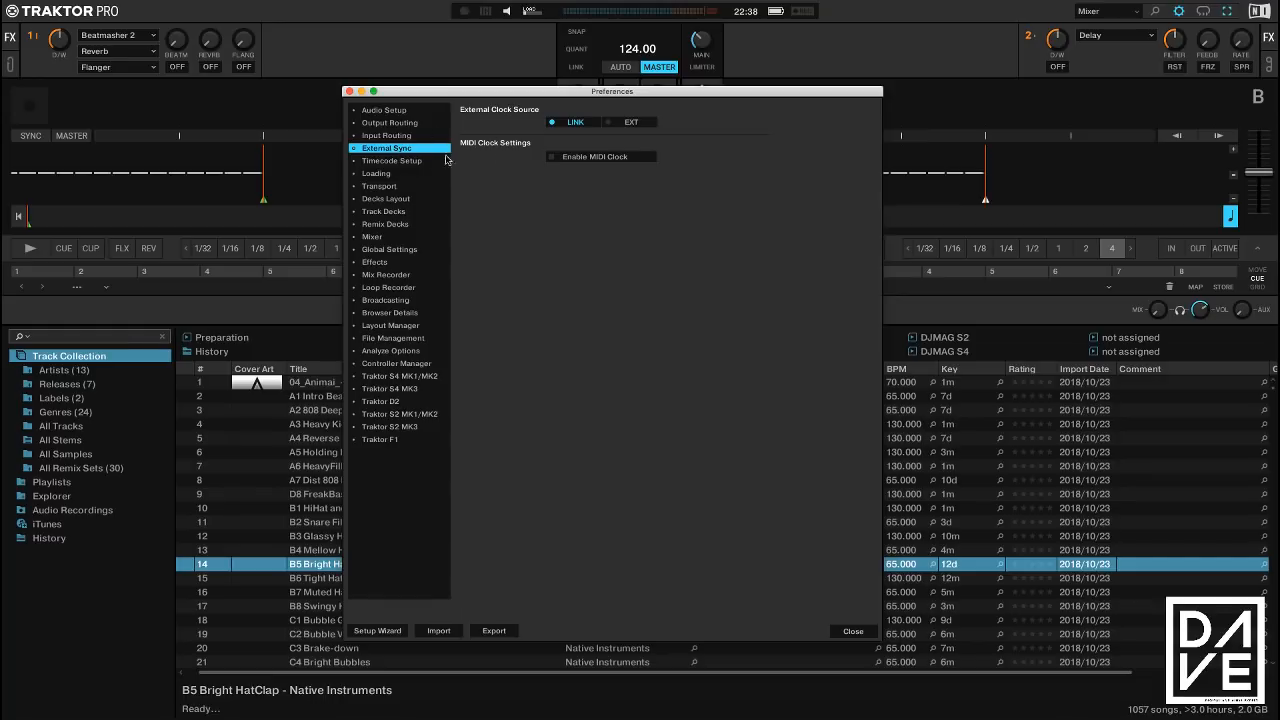
{"action": "left_click", "coordinate": [398, 162]}
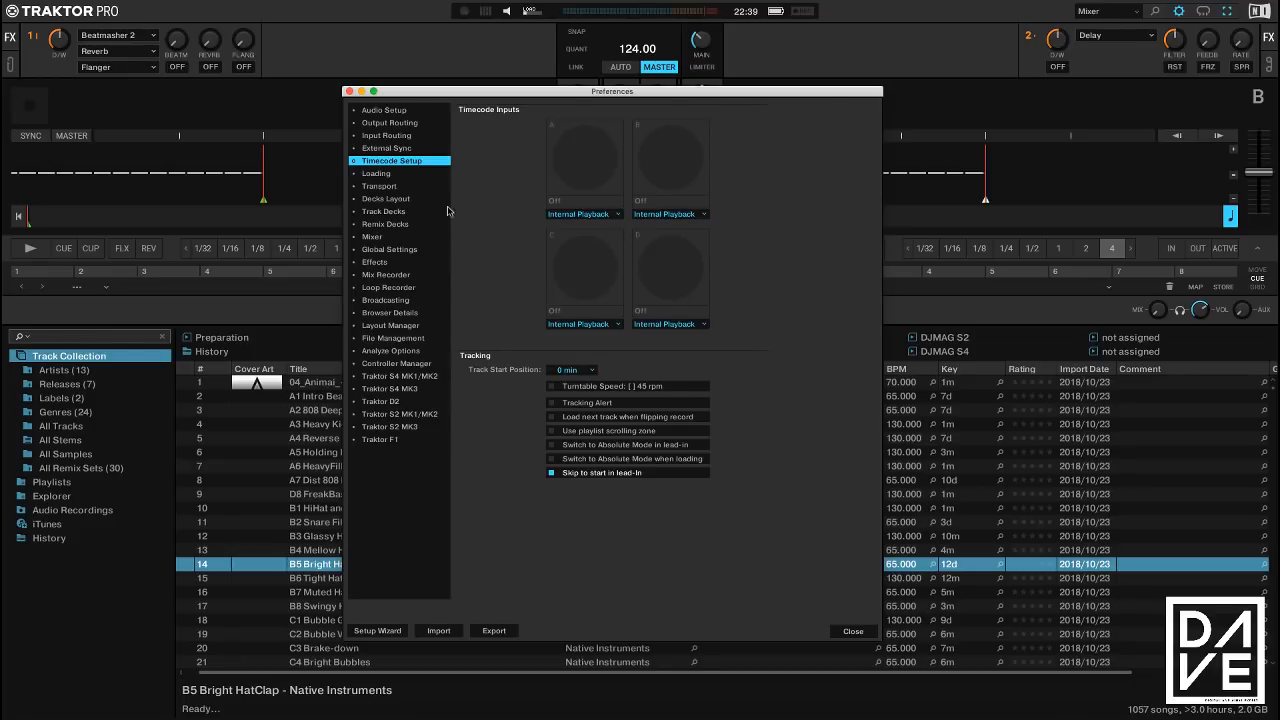
Show the Loading preferences clear of deck A, and play the Beneath The Moon track there with its volume fader fully down
{"action": "left_click", "coordinate": [388, 177]}
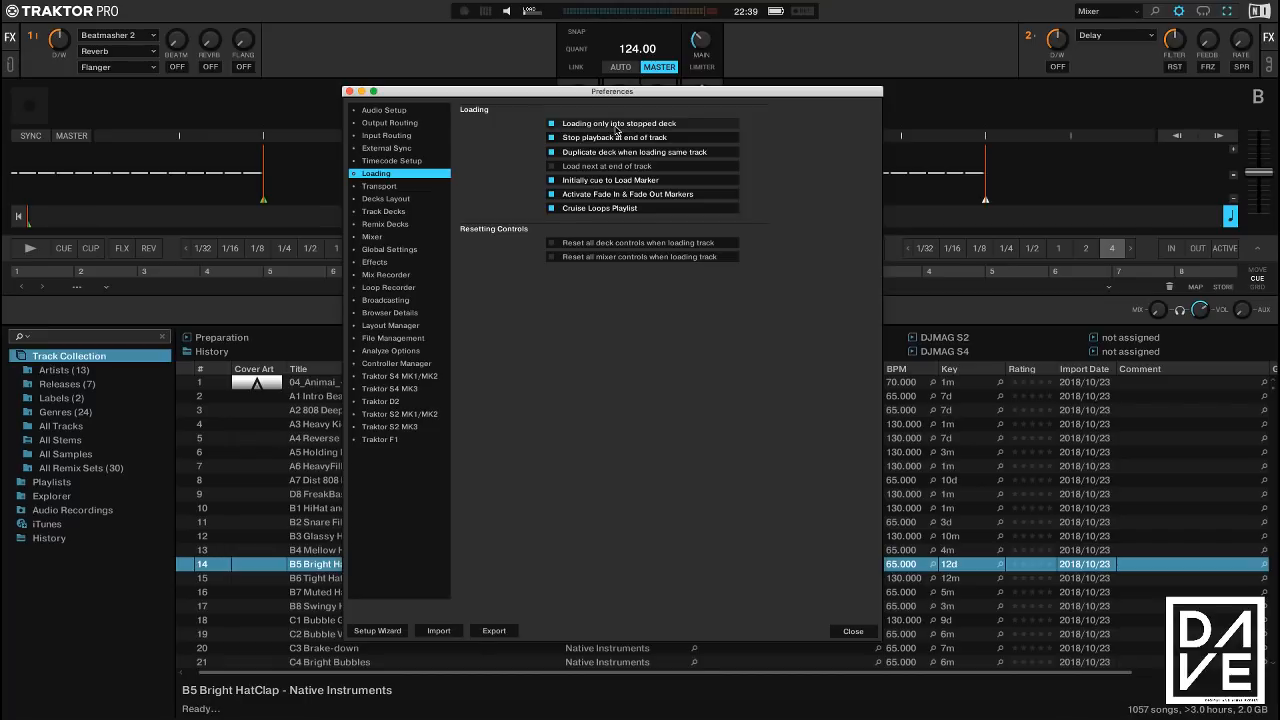
{"action": "left_click_drag", "start_coordinate": [600, 93], "coordinate": [928, 65]}
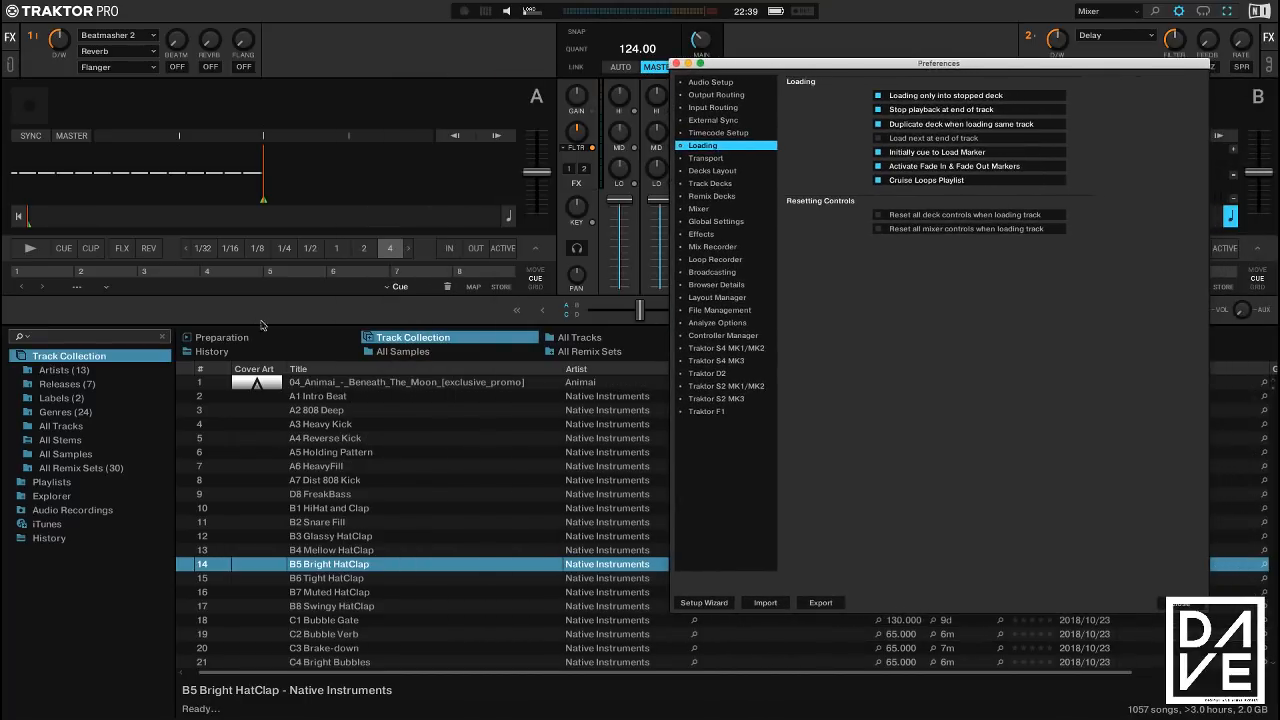
{"action": "left_click_drag", "start_coordinate": [328, 385], "coordinate": [303, 208]}
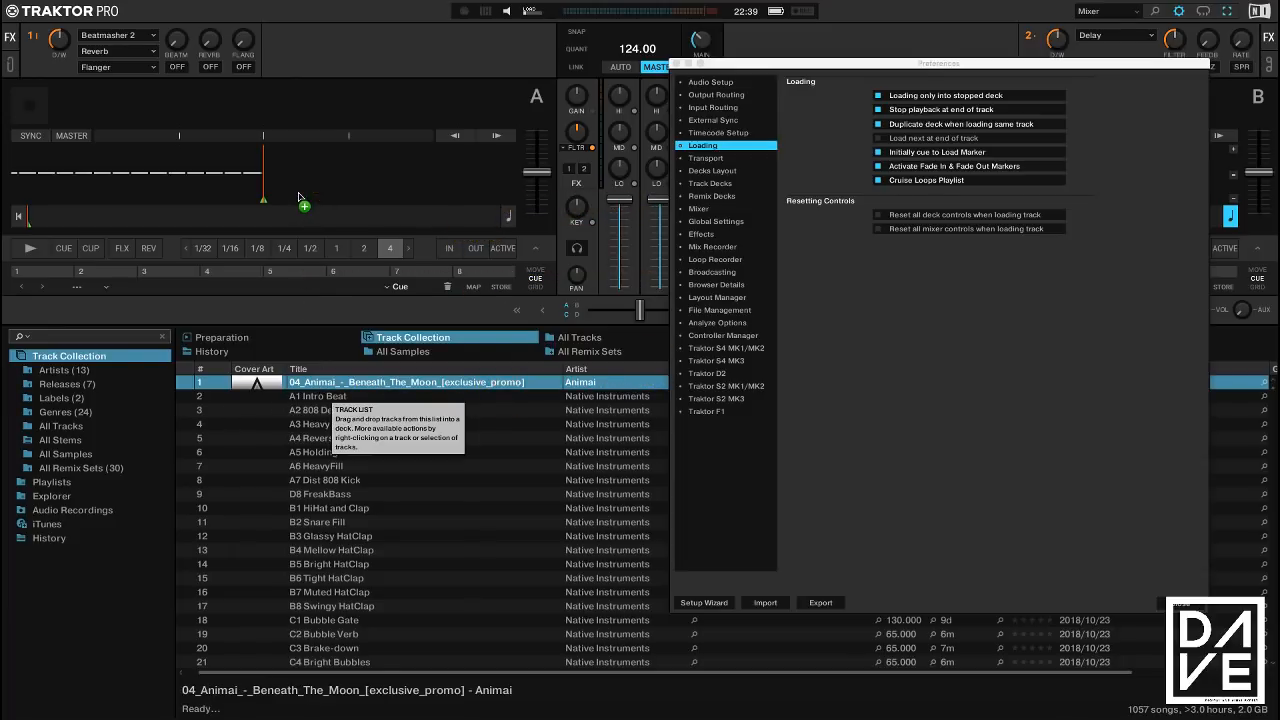
{"action": "left_click_drag", "start_coordinate": [617, 249], "coordinate": [617, 287]}
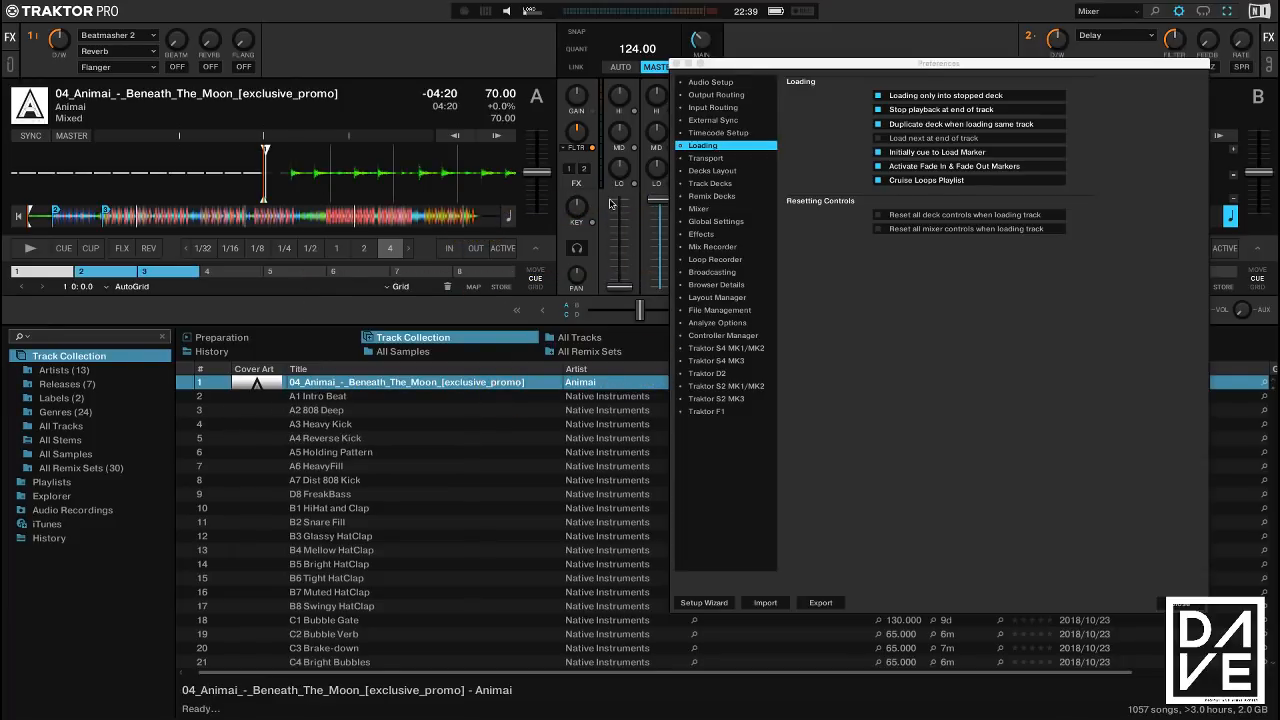
{"action": "left_click", "coordinate": [33, 255]}
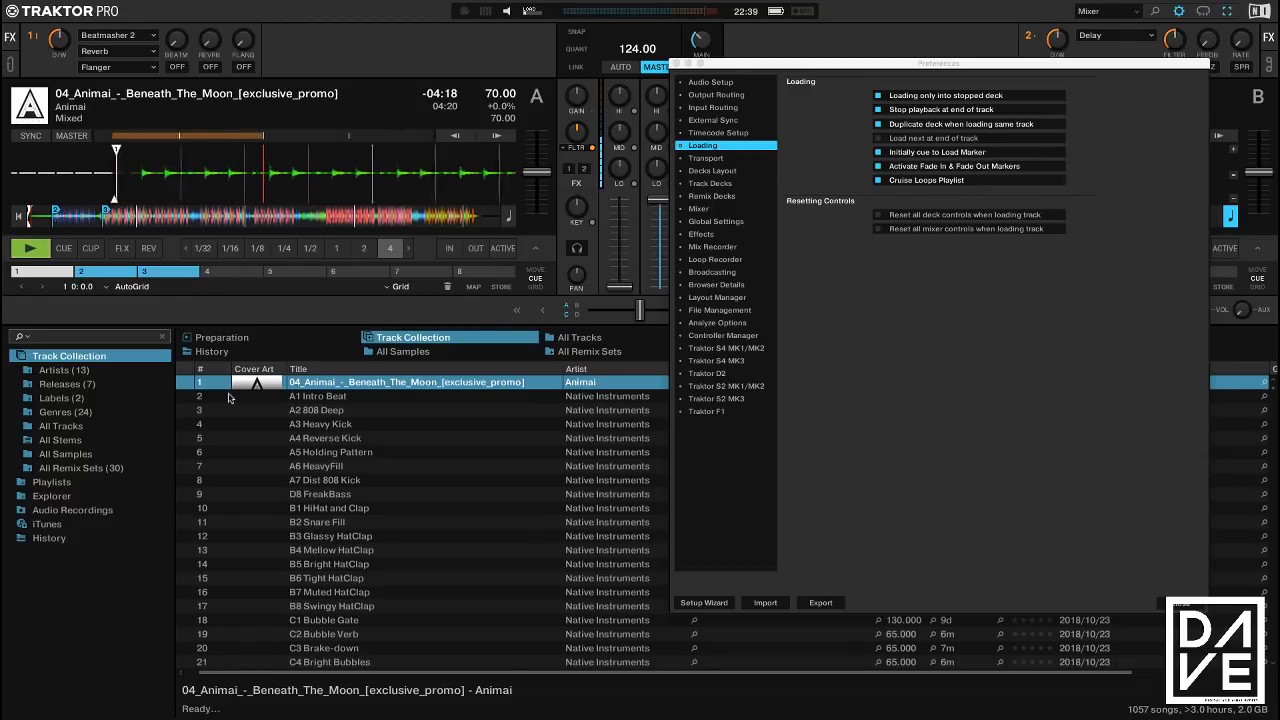
Try to load A1 Intro Beat and A2 808 Deep into deck A while it is playing
{"action": "key", "text": "Down"}
{"action": "left_click_drag", "start_coordinate": [350, 343], "coordinate": [371, 193]}
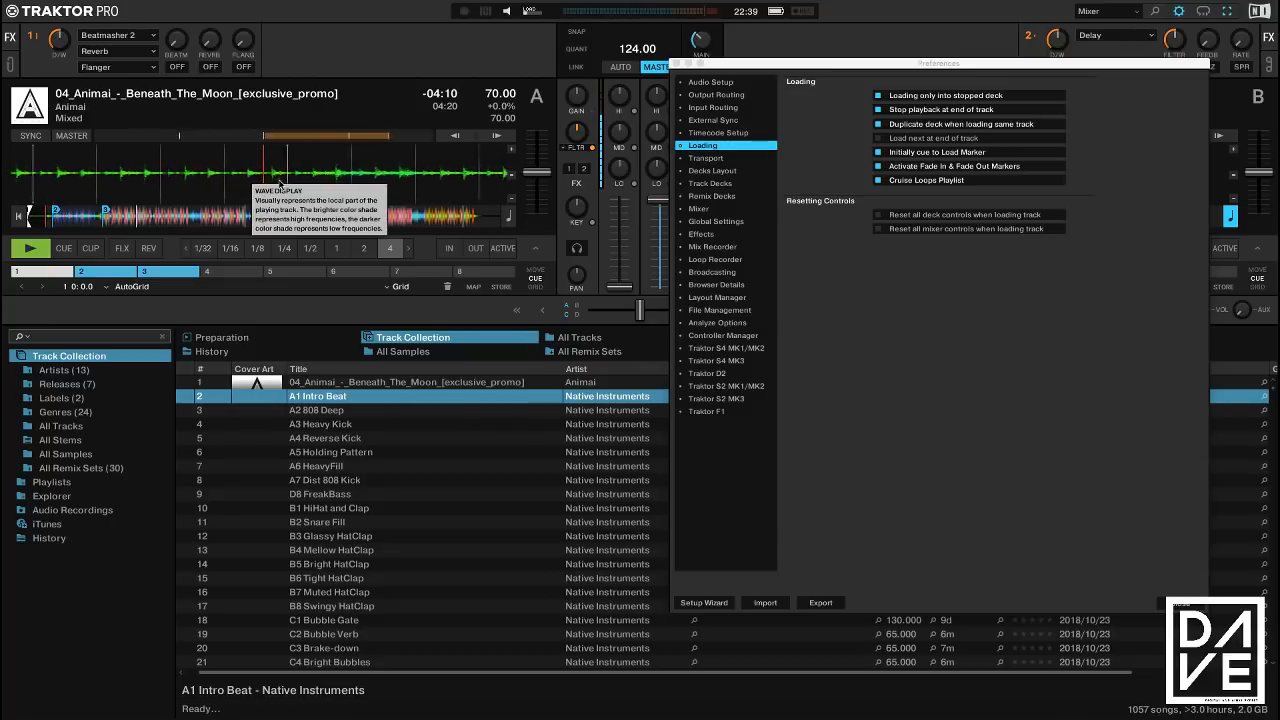
{"action": "key", "text": "Down"}
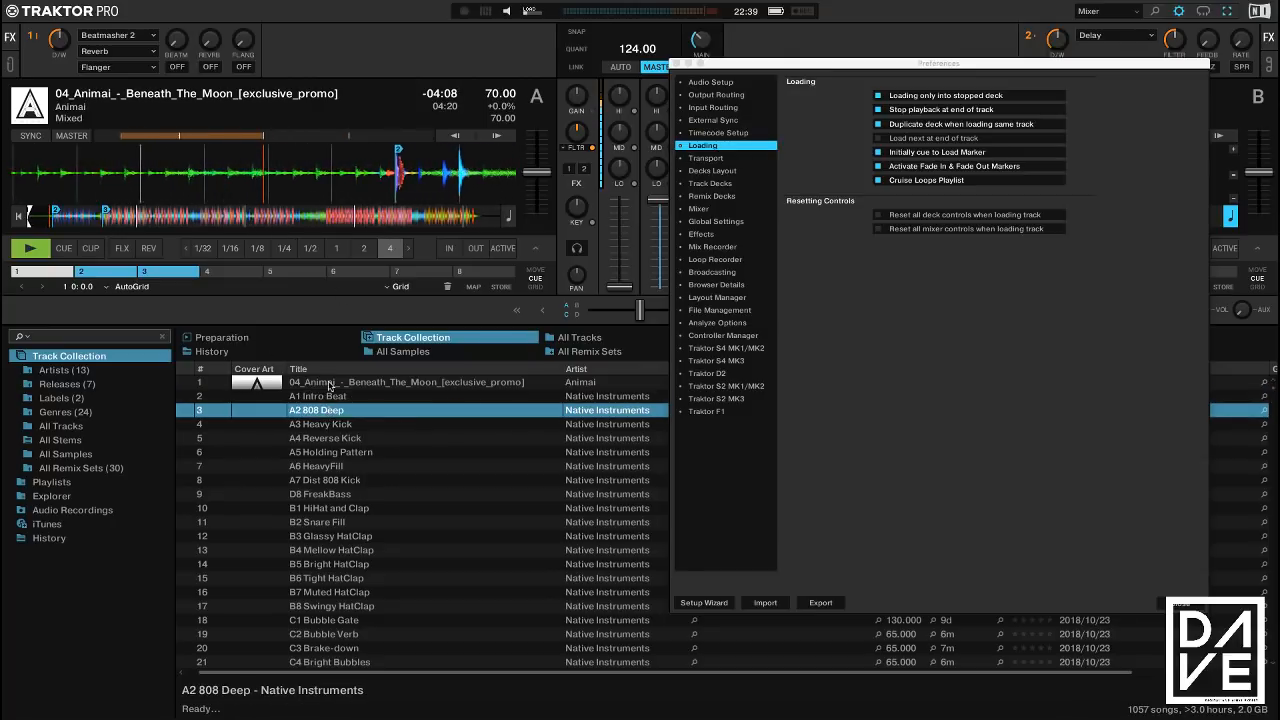
{"action": "left_click_drag", "start_coordinate": [330, 385], "coordinate": [355, 187]}
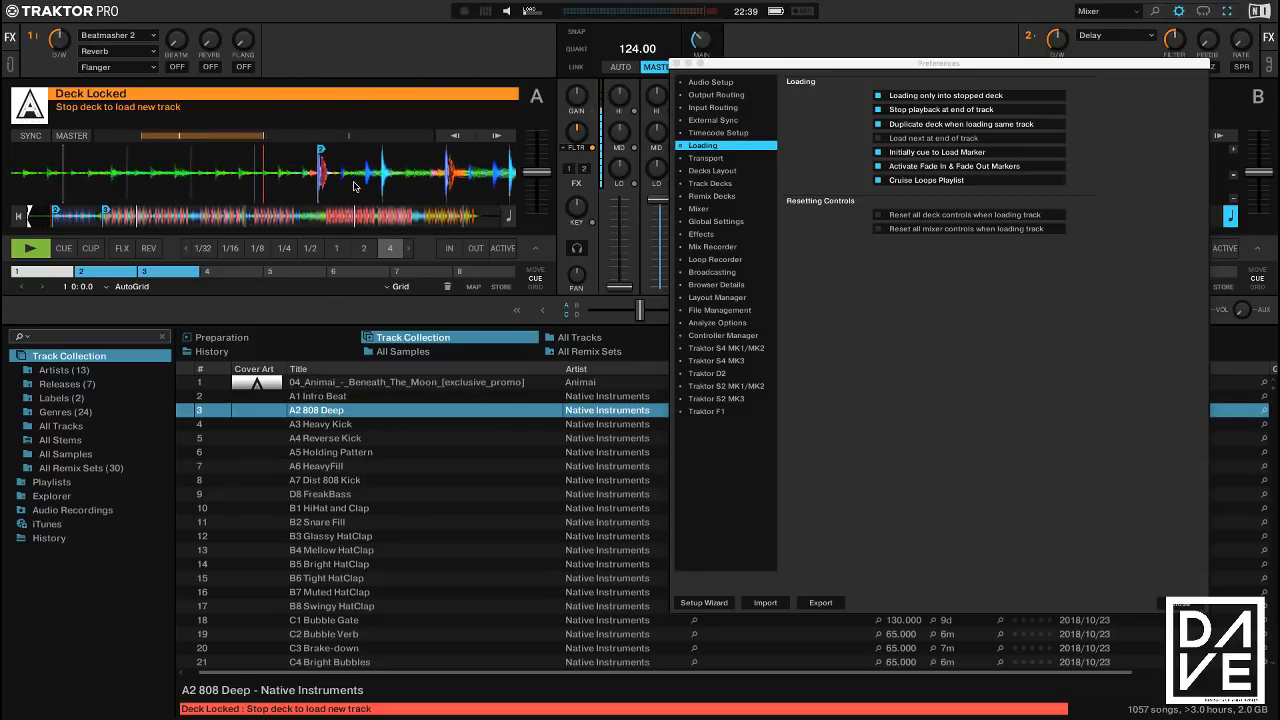
Load A3 Heavy Kick into the playing deck A with "Loading only into stopped deck" temporarily disabled, and re-enable that option
{"action": "left_click", "coordinate": [879, 96]}
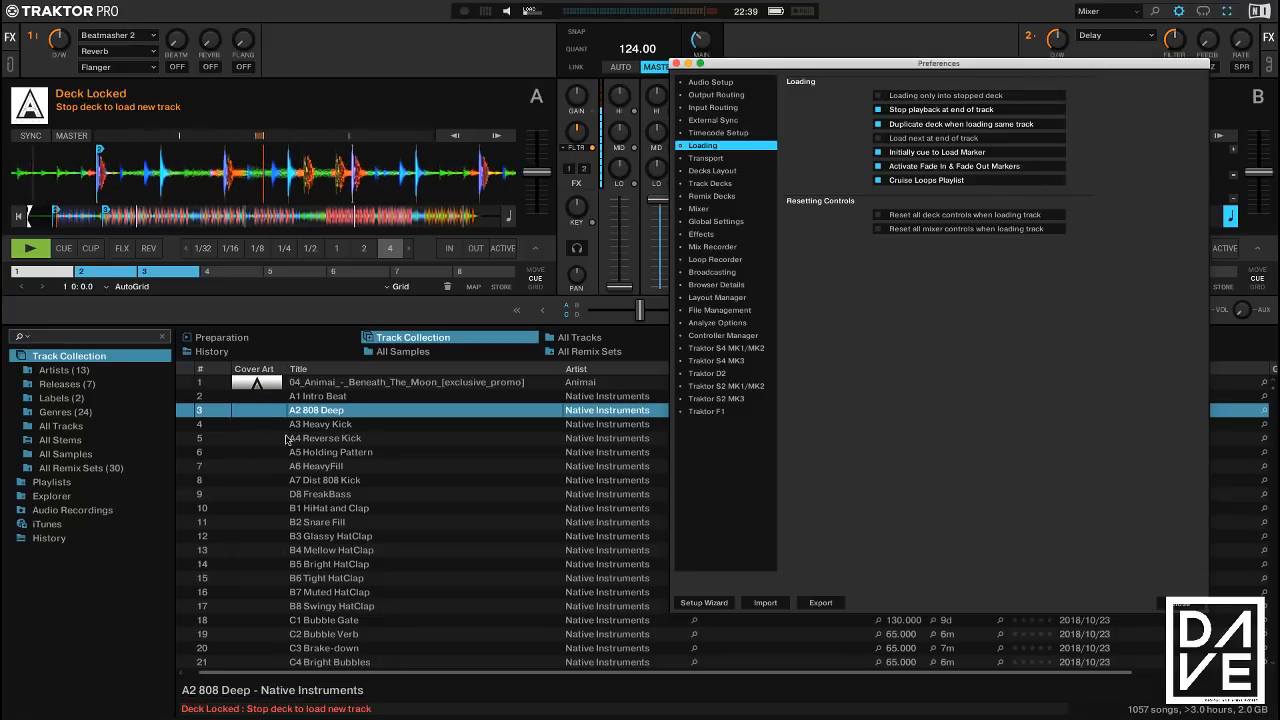
{"action": "left_click_drag", "start_coordinate": [307, 425], "coordinate": [342, 185]}
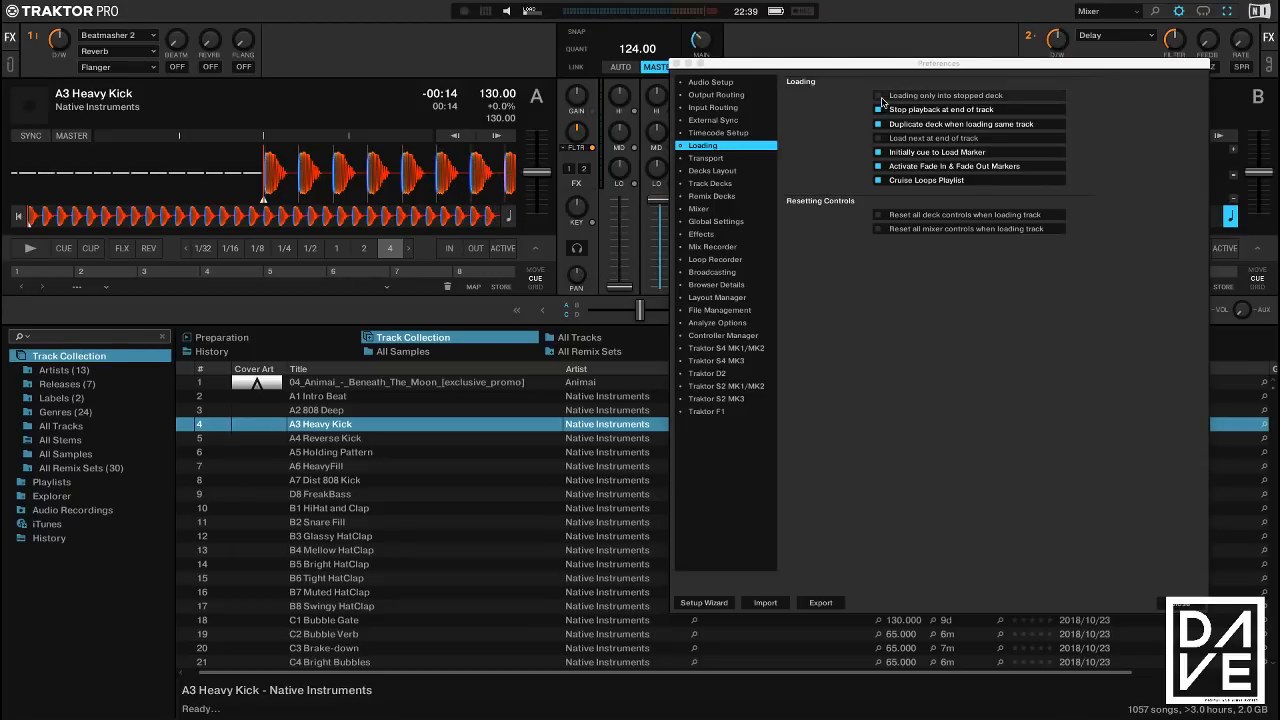
{"action": "left_click", "coordinate": [877, 97]}
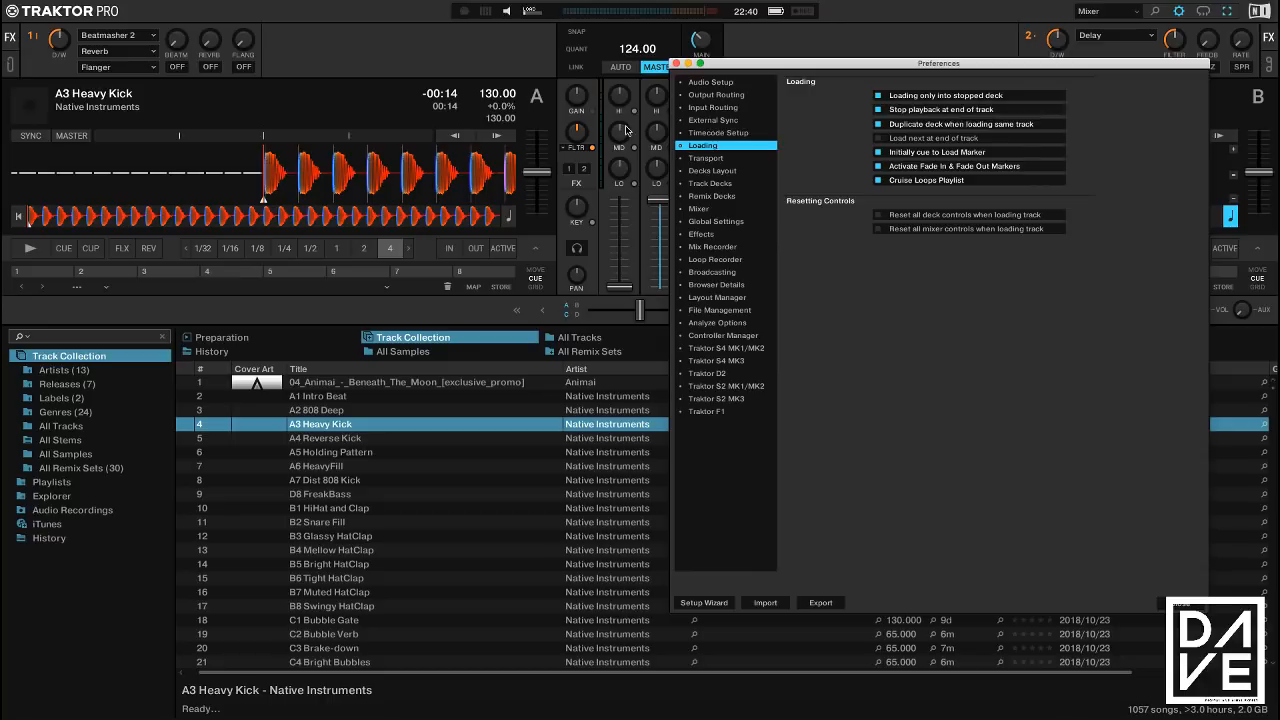
Disable "Stop playback at end of track" and play A3 Heavy Kick in deck A from near its end
{"action": "left_click", "coordinate": [877, 109]}
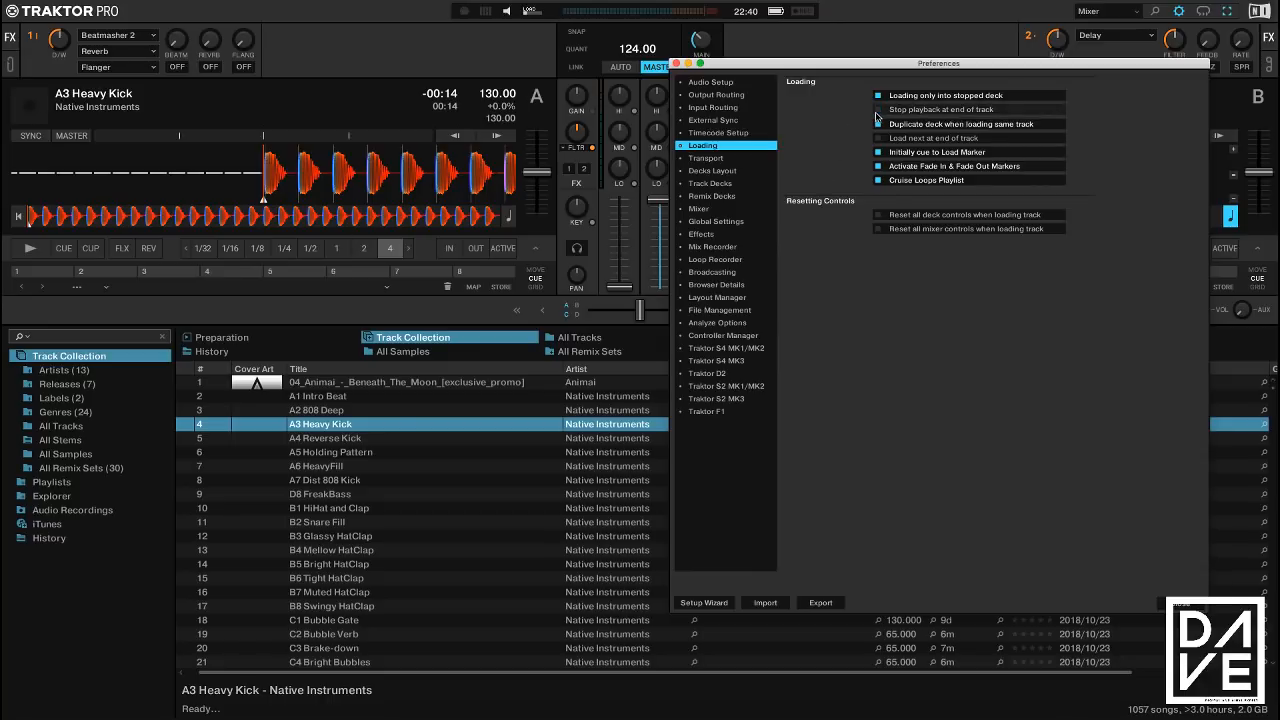
{"action": "left_click", "coordinate": [481, 206]}
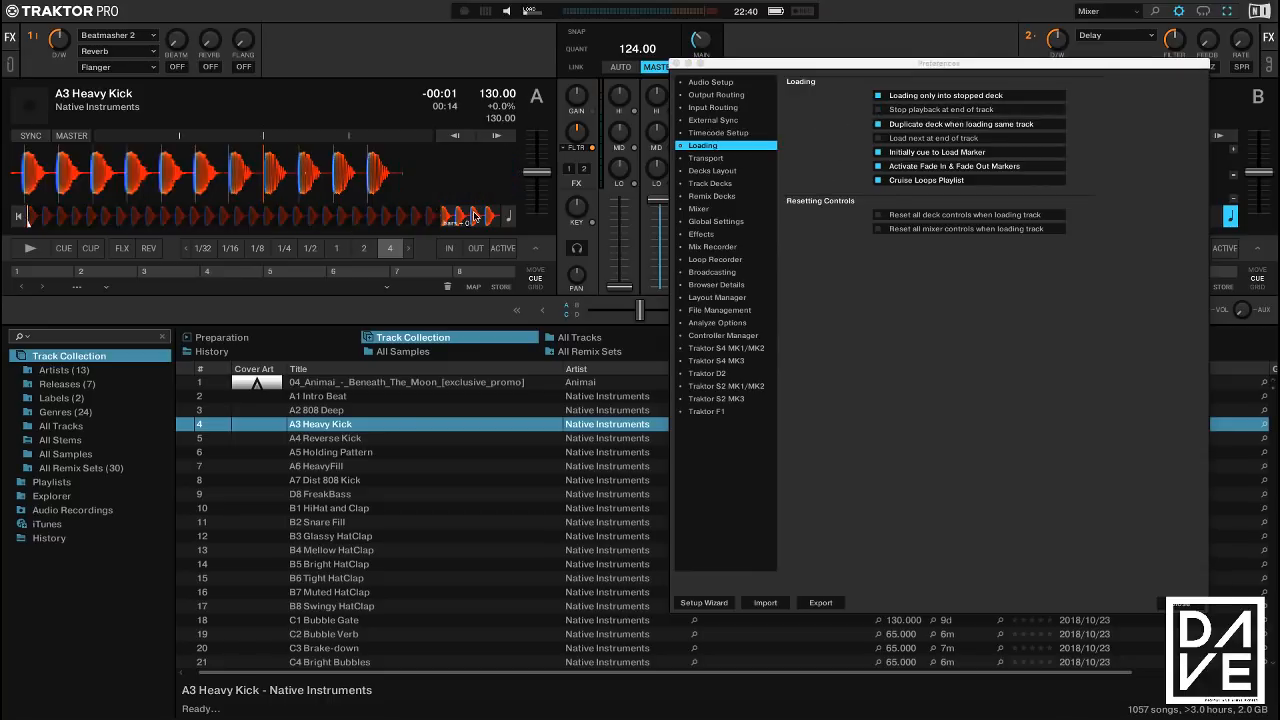
{"action": "left_click", "coordinate": [29, 249]}
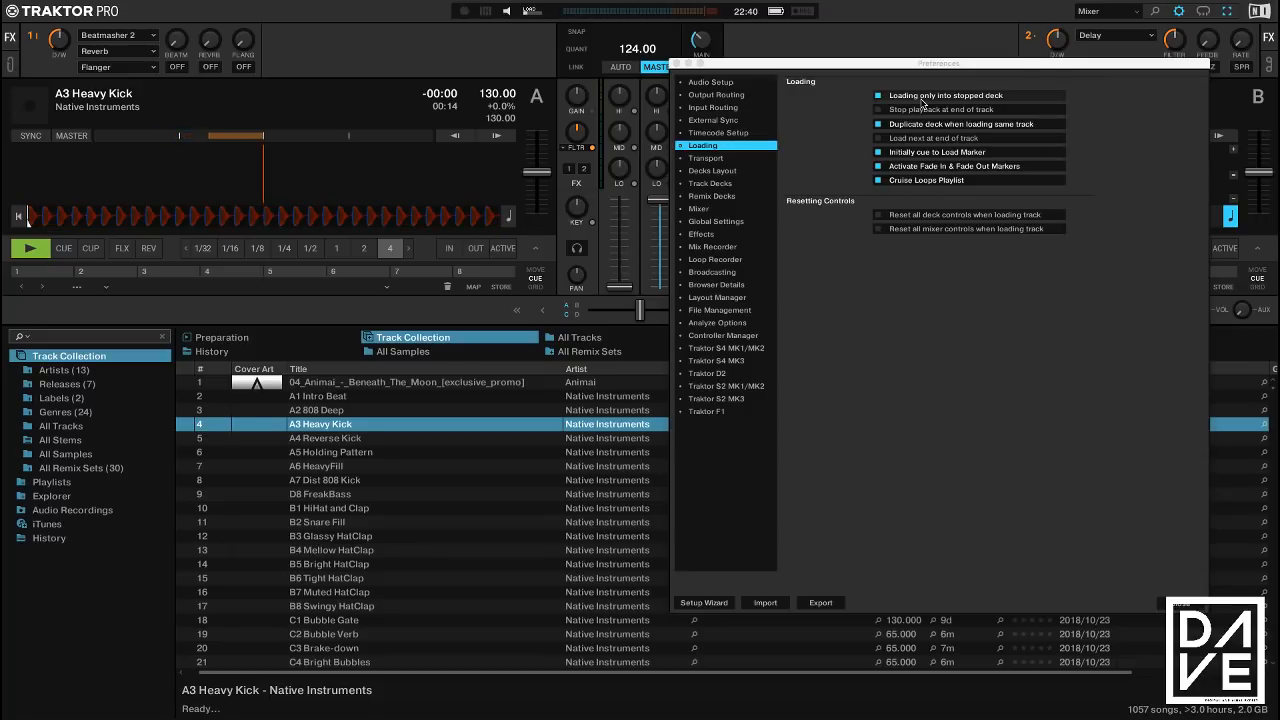
Try to load A4 Reverse Kick into deck A, re-enable "Stop playback at end of track" and return the deck to its start
{"action": "left_click_drag", "start_coordinate": [318, 440], "coordinate": [368, 210]}
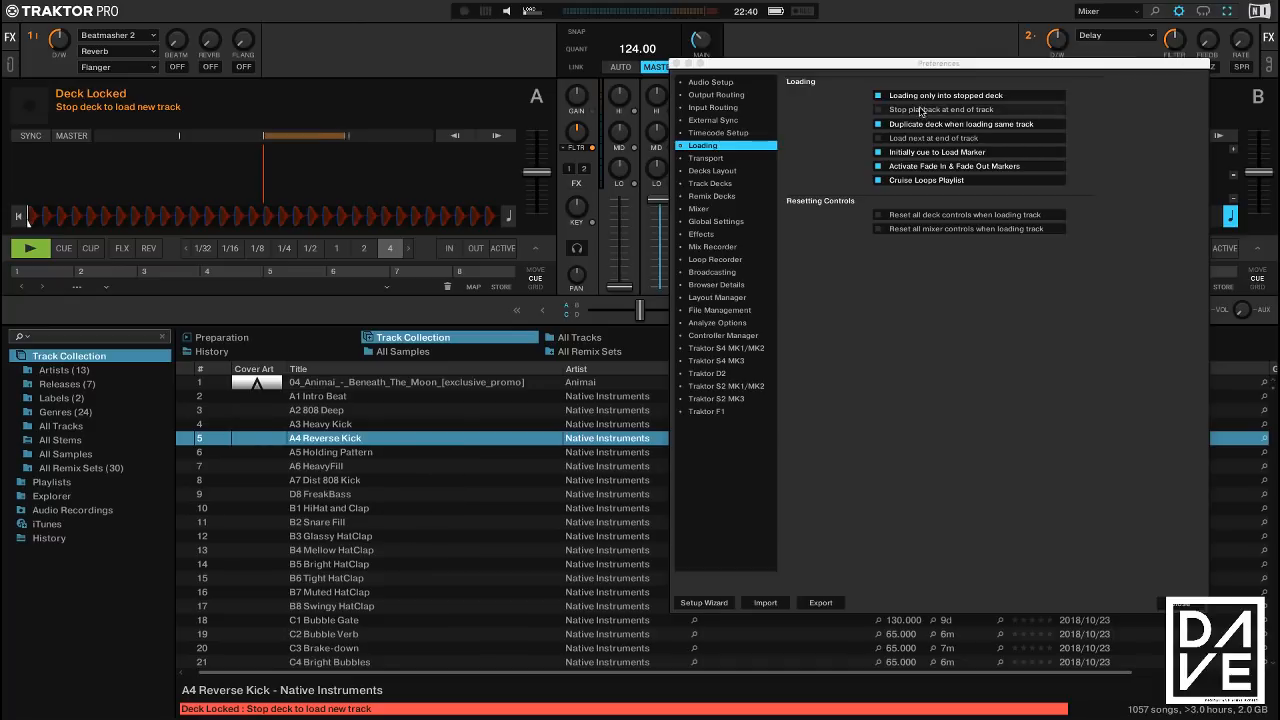
{"action": "left_click", "coordinate": [879, 111]}
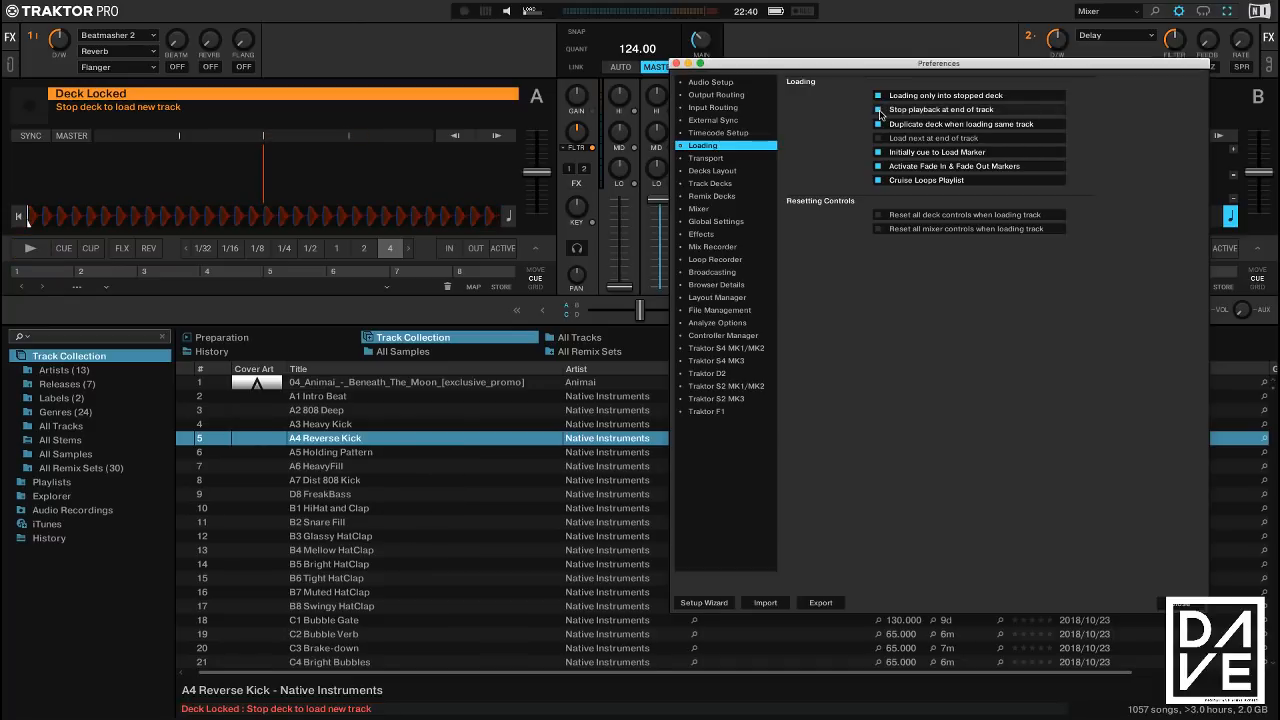
{"action": "left_click", "coordinate": [19, 217]}
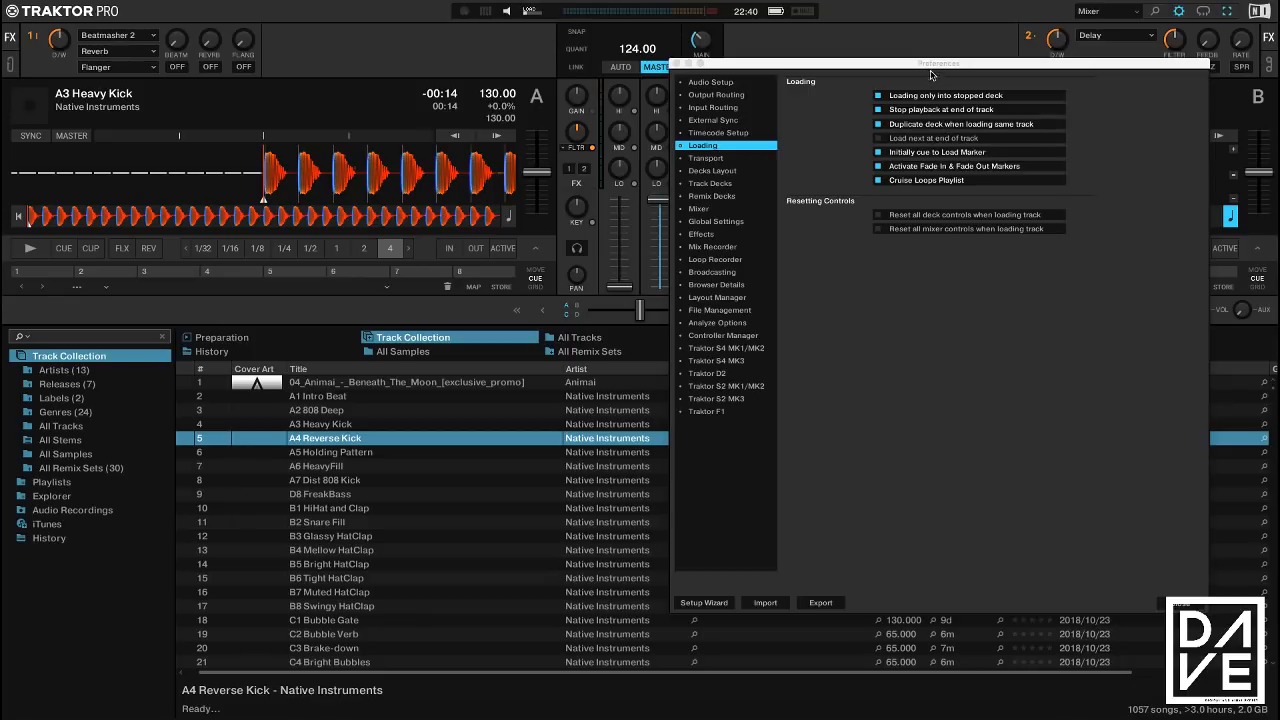
Move the Preferences window below the decks and play Beneath The Moon in deck A, with deck B's volume fader fully down
{"action": "left_click_drag", "start_coordinate": [926, 68], "coordinate": [606, 451]}
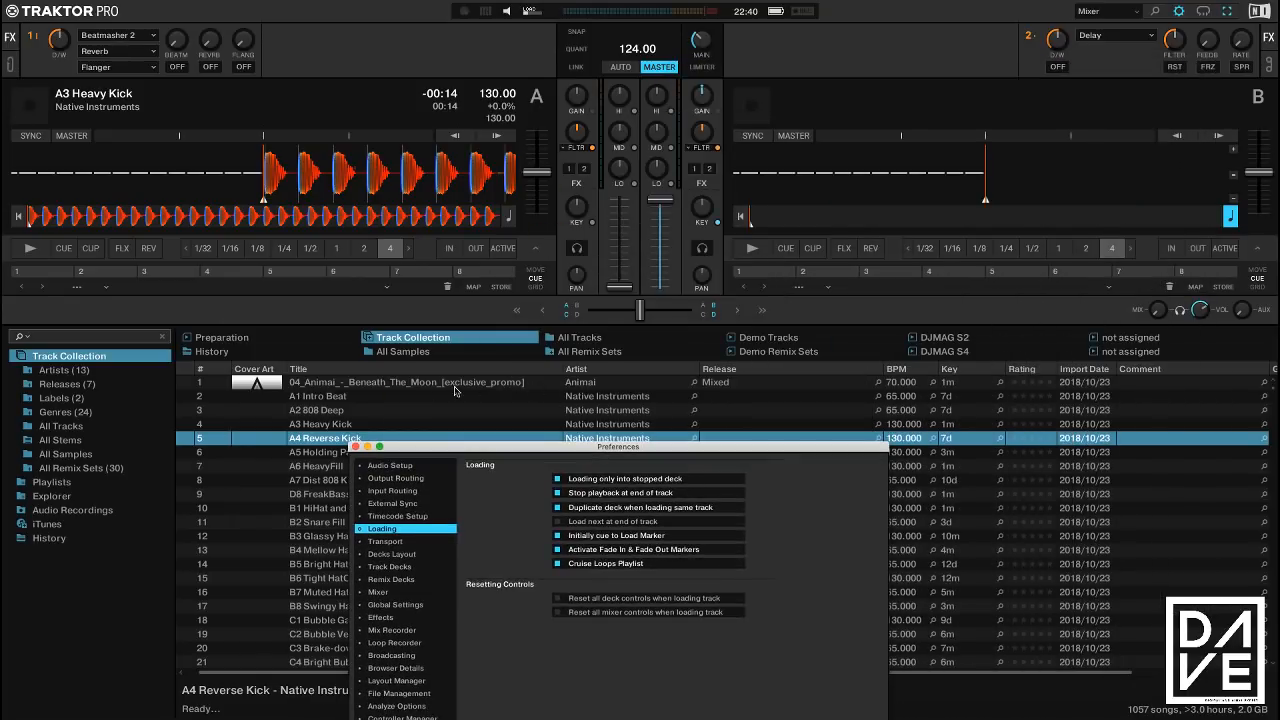
{"action": "left_click_drag", "start_coordinate": [418, 386], "coordinate": [300, 185]}
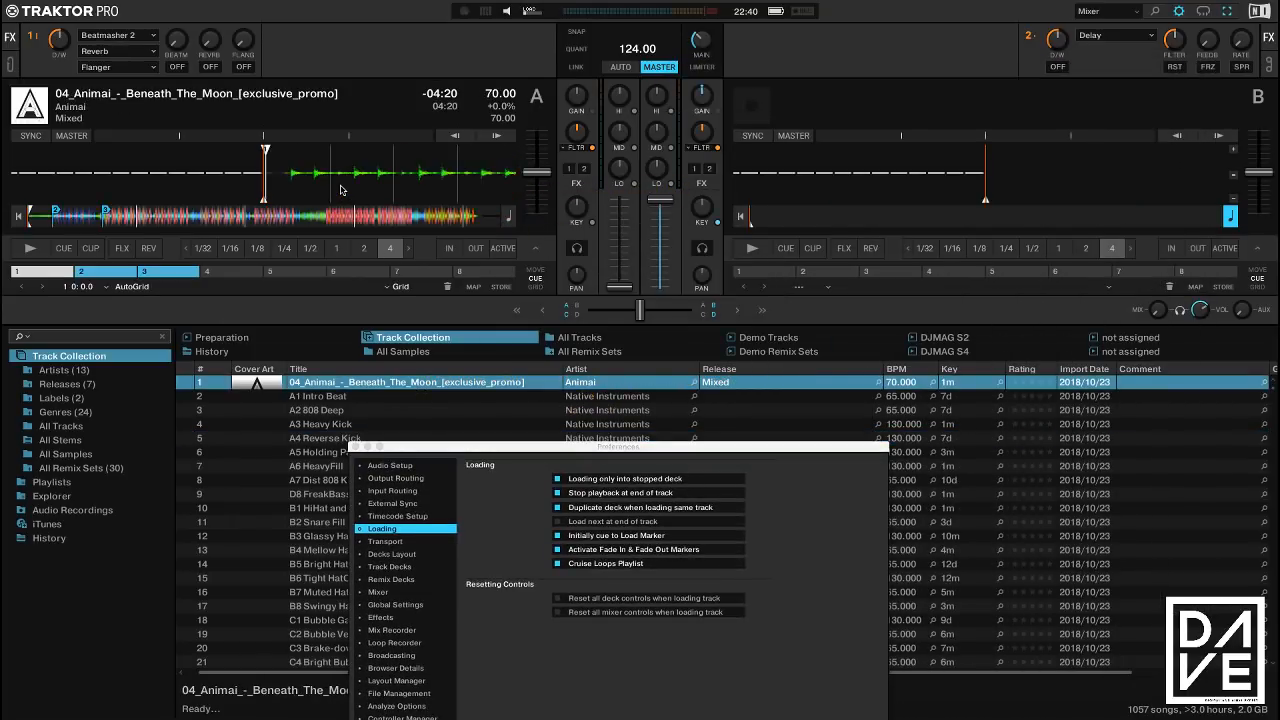
{"action": "left_click_drag", "start_coordinate": [657, 206], "coordinate": [660, 287]}
{"action": "left_click", "coordinate": [33, 248]}
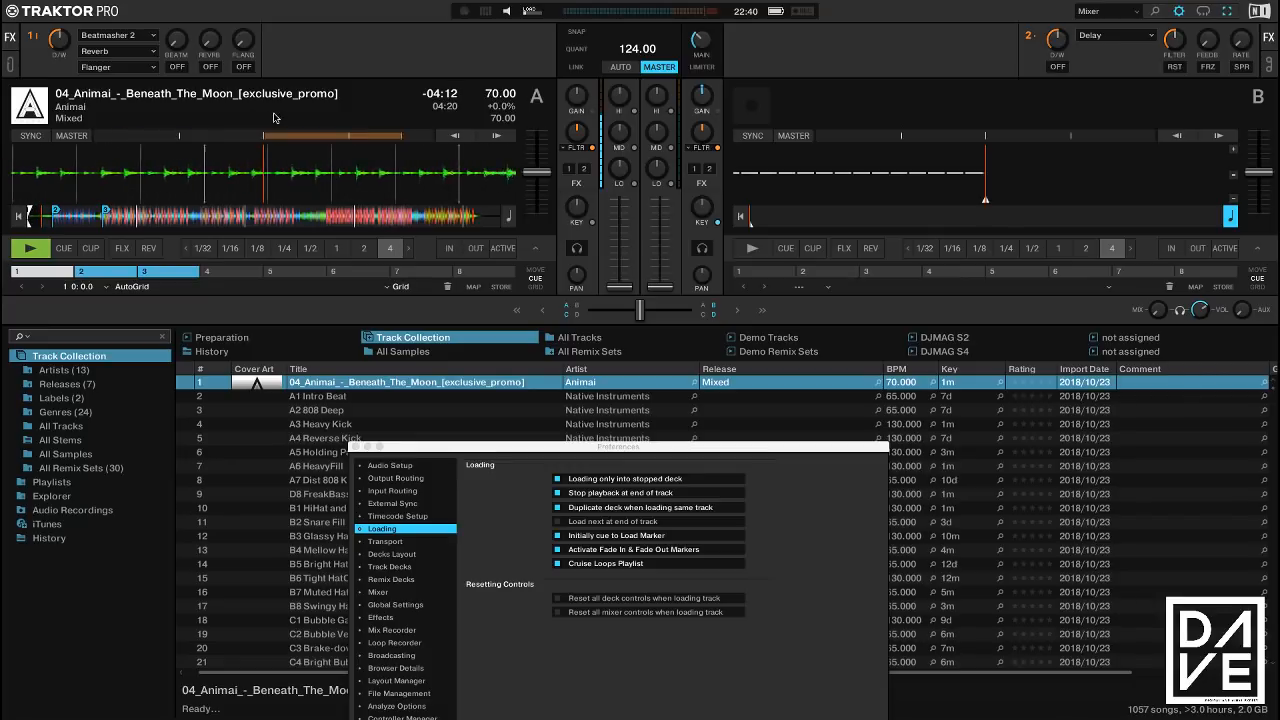
Duplicate the playing Beneath The Moon from deck A into deck B, and stop playback on both decks
{"action": "left_click_drag", "start_coordinate": [273, 118], "coordinate": [1122, 155]}
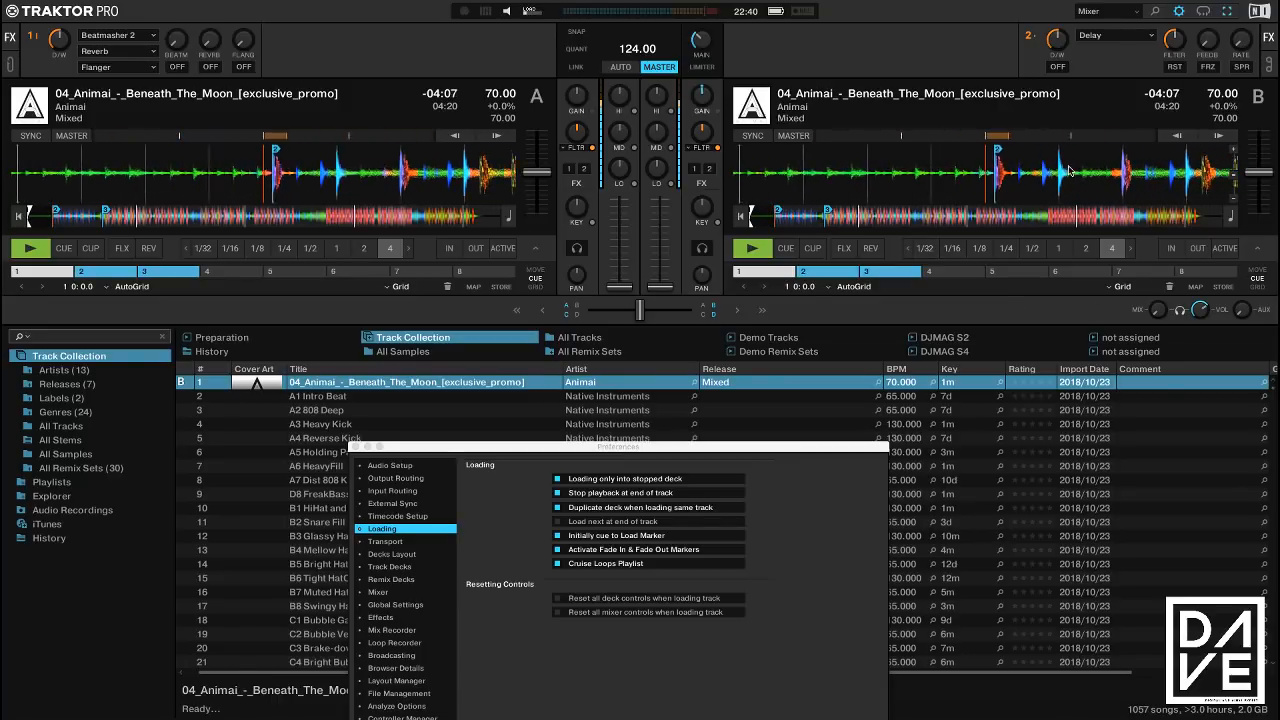
{"action": "left_click", "coordinate": [754, 250]}
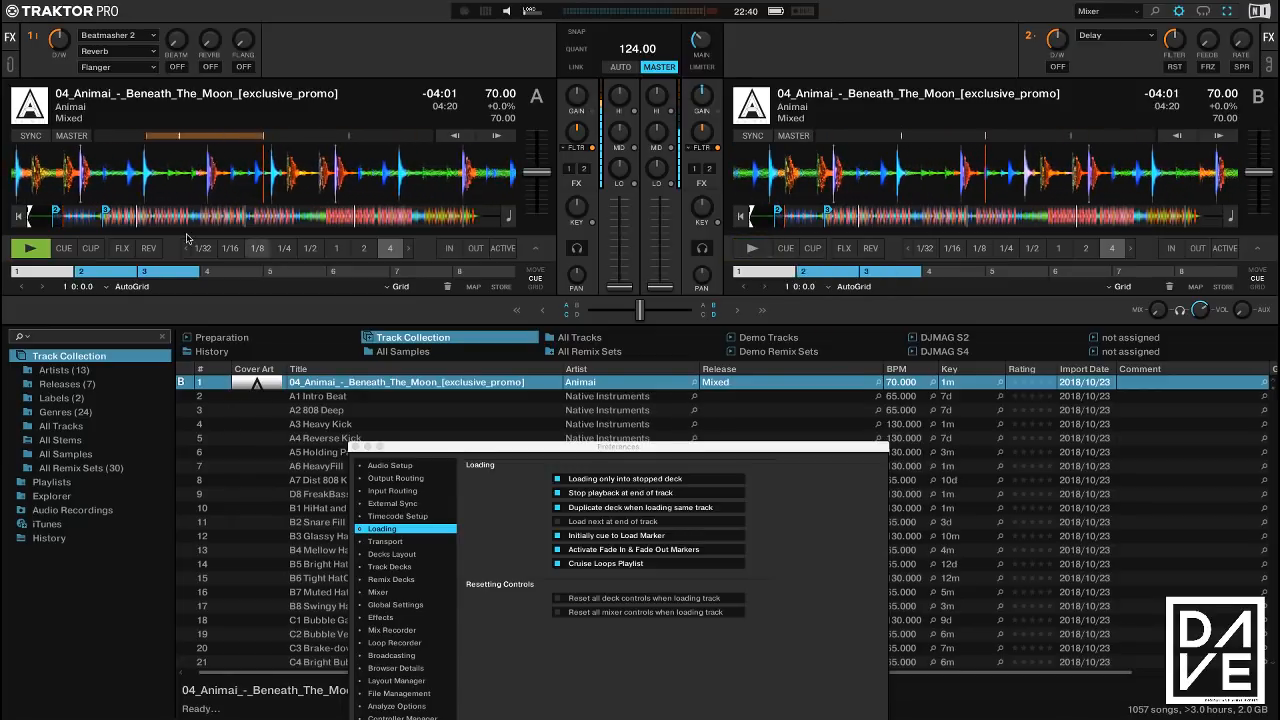
{"action": "left_click", "coordinate": [35, 251]}
Return deck A to its first hotcue with the Preferences window moved aside, and store a Load marker there in hotcue 4
{"action": "left_click_drag", "start_coordinate": [592, 451], "coordinate": [604, 78]}
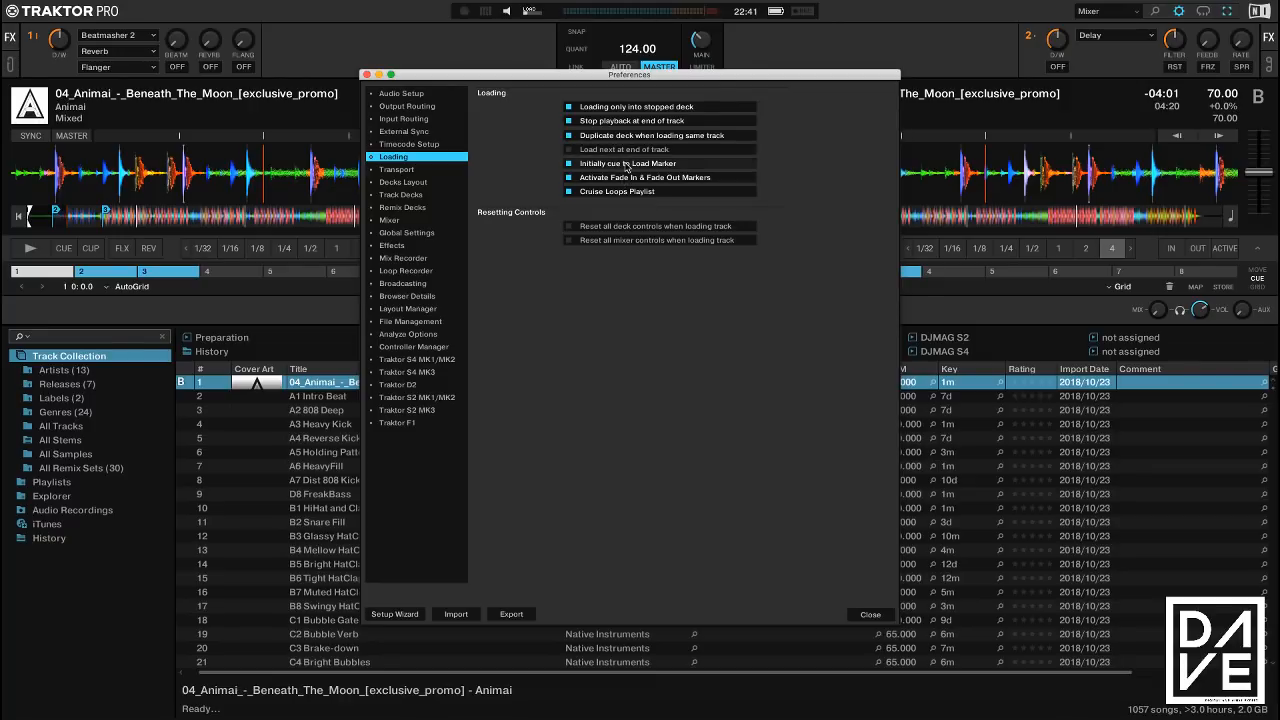
{"action": "left_click_drag", "start_coordinate": [589, 78], "coordinate": [794, 106]}
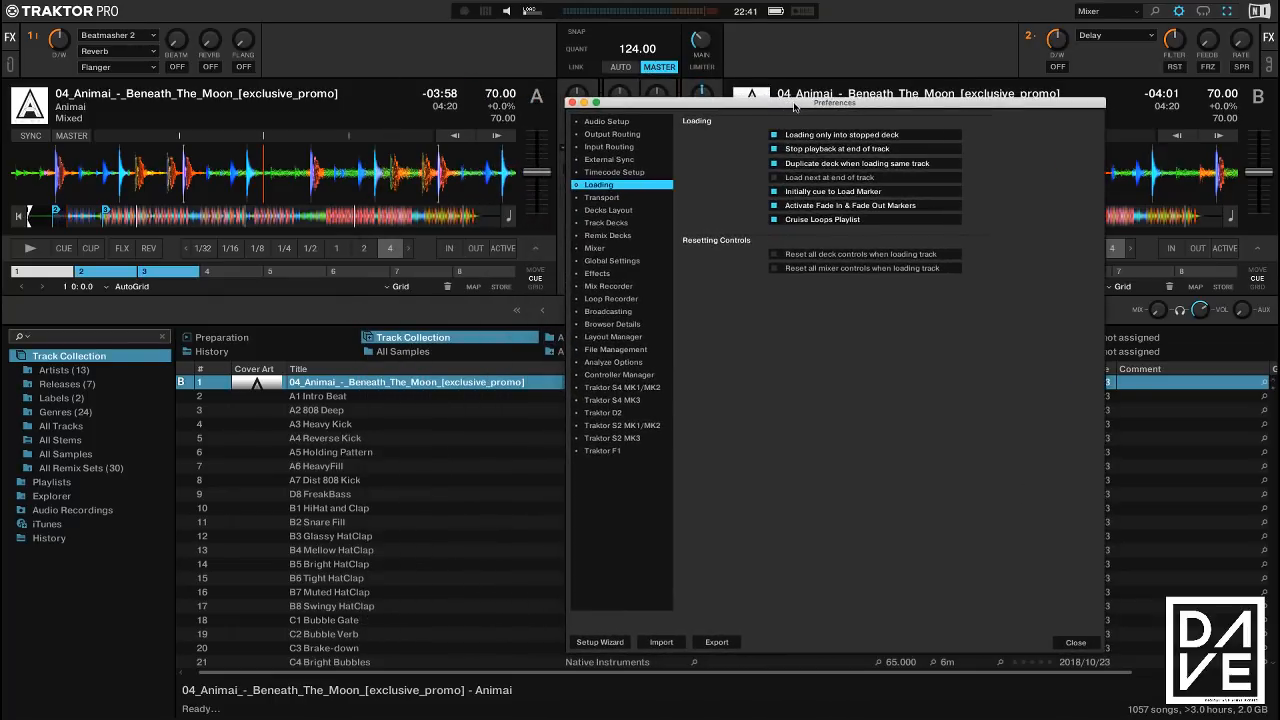
{"action": "left_click", "coordinate": [60, 273]}
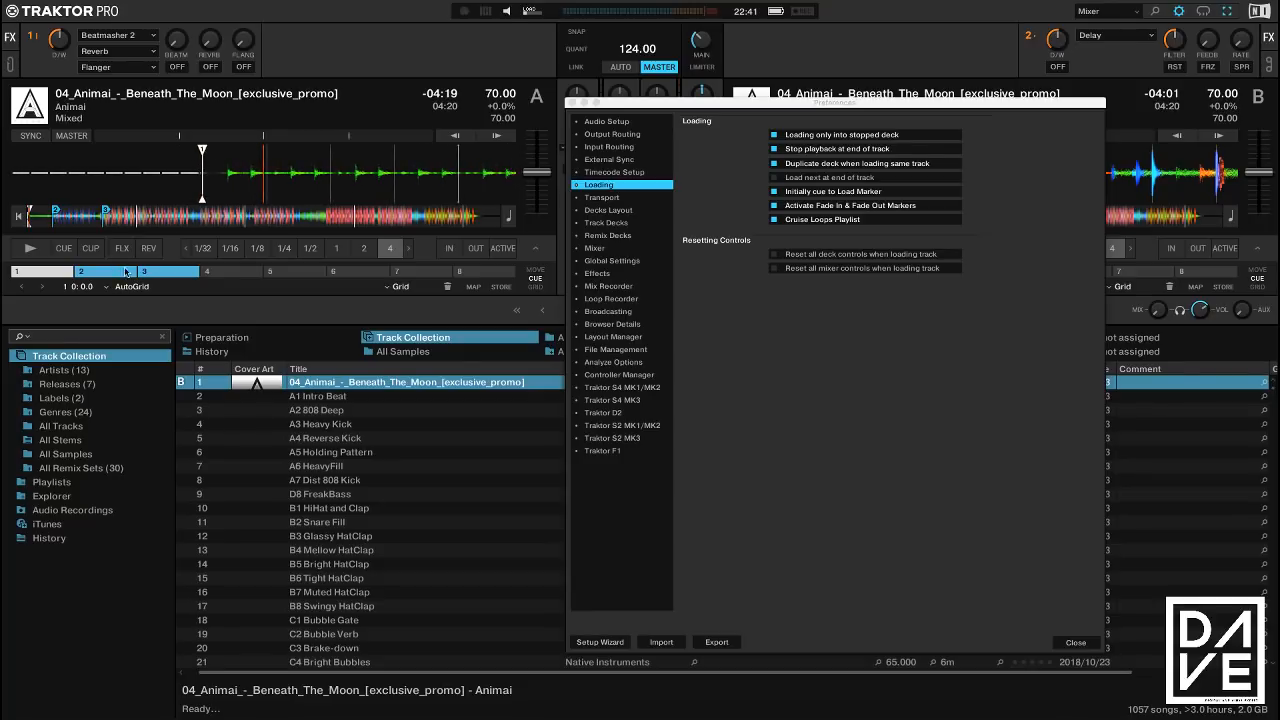
{"action": "left_click", "coordinate": [245, 272]}
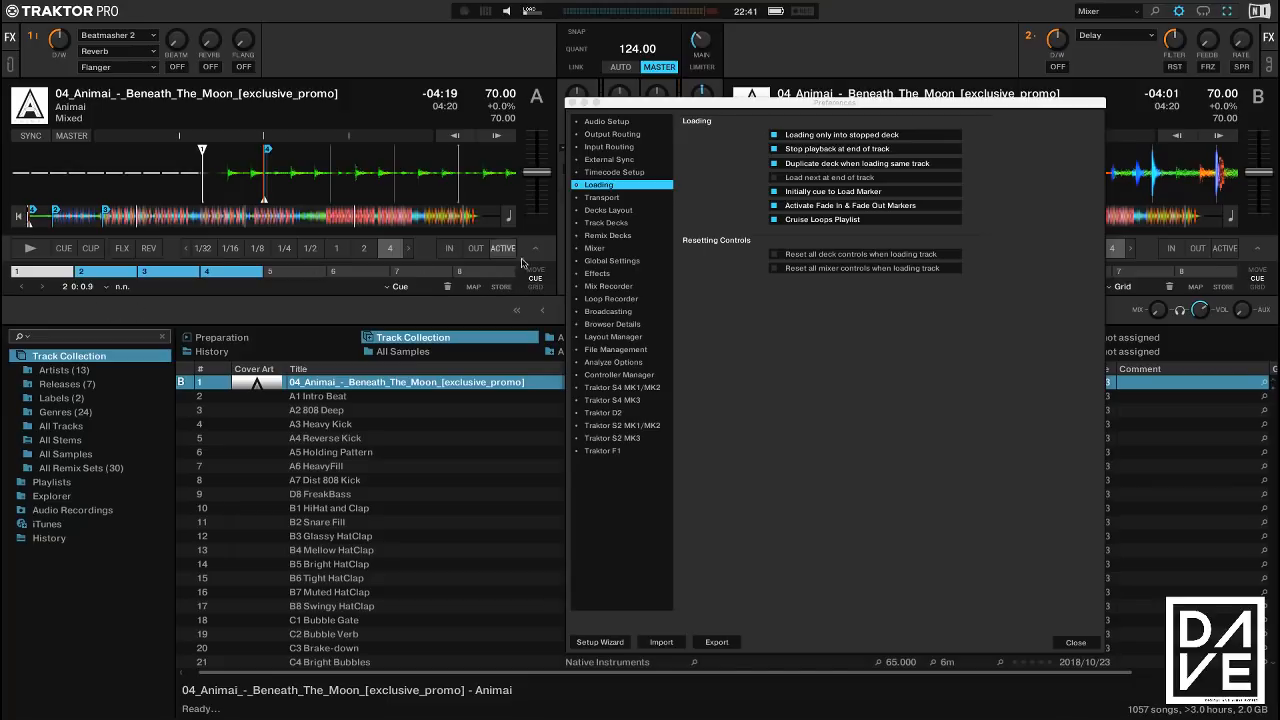
{"action": "left_click", "coordinate": [398, 287]}
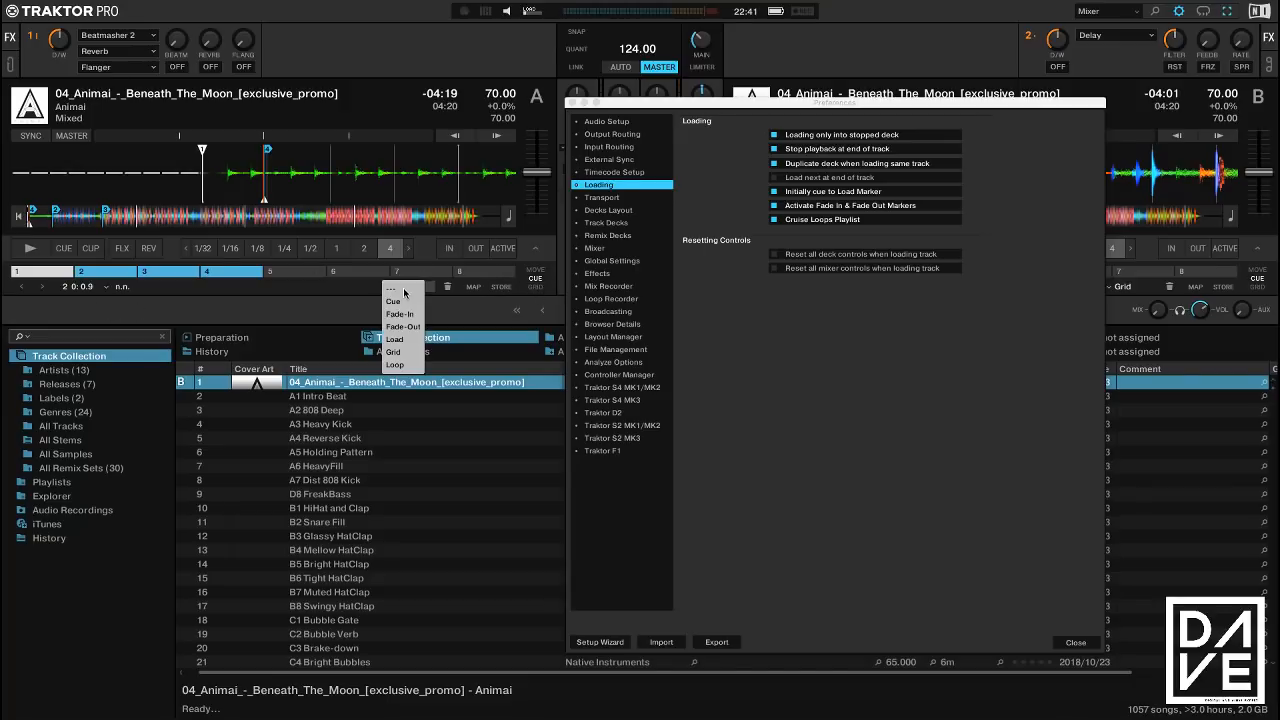
{"action": "left_click", "coordinate": [399, 341]}
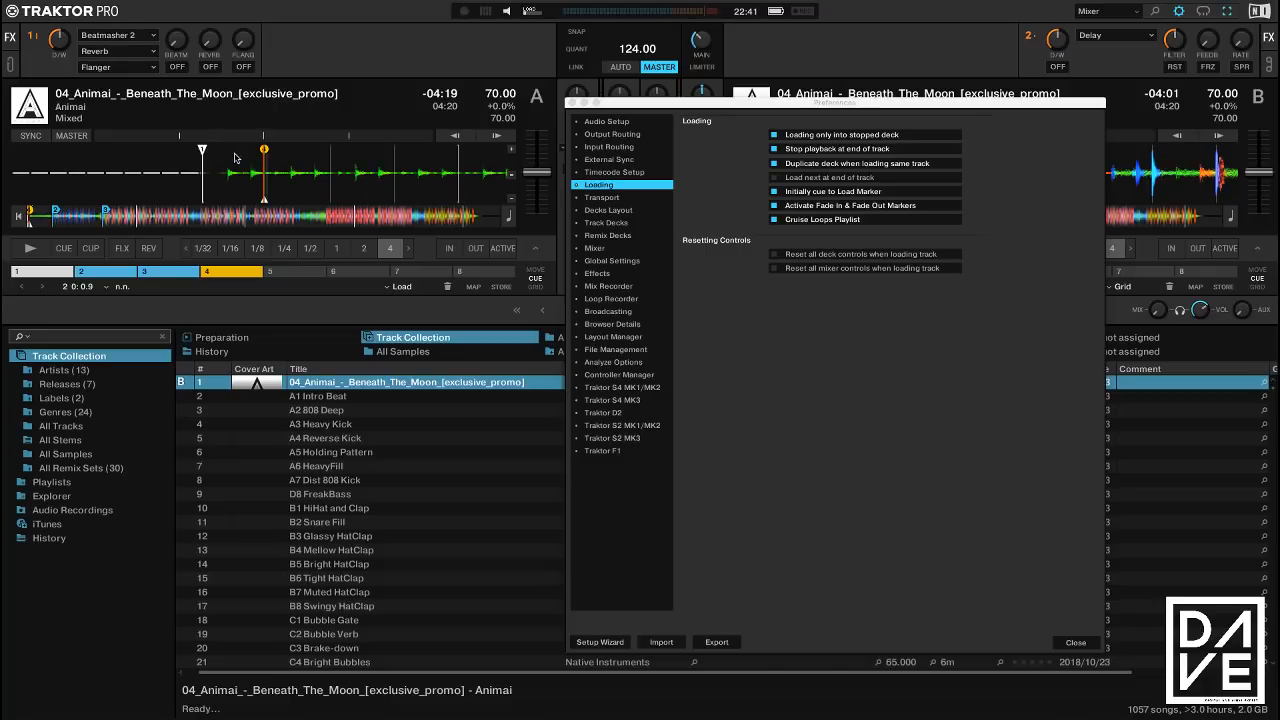
Delete the hotcue 4 Load marker from deck A and move the Preferences window between the two decks
{"action": "left_click_drag", "start_coordinate": [287, 172], "coordinate": [255, 172]}
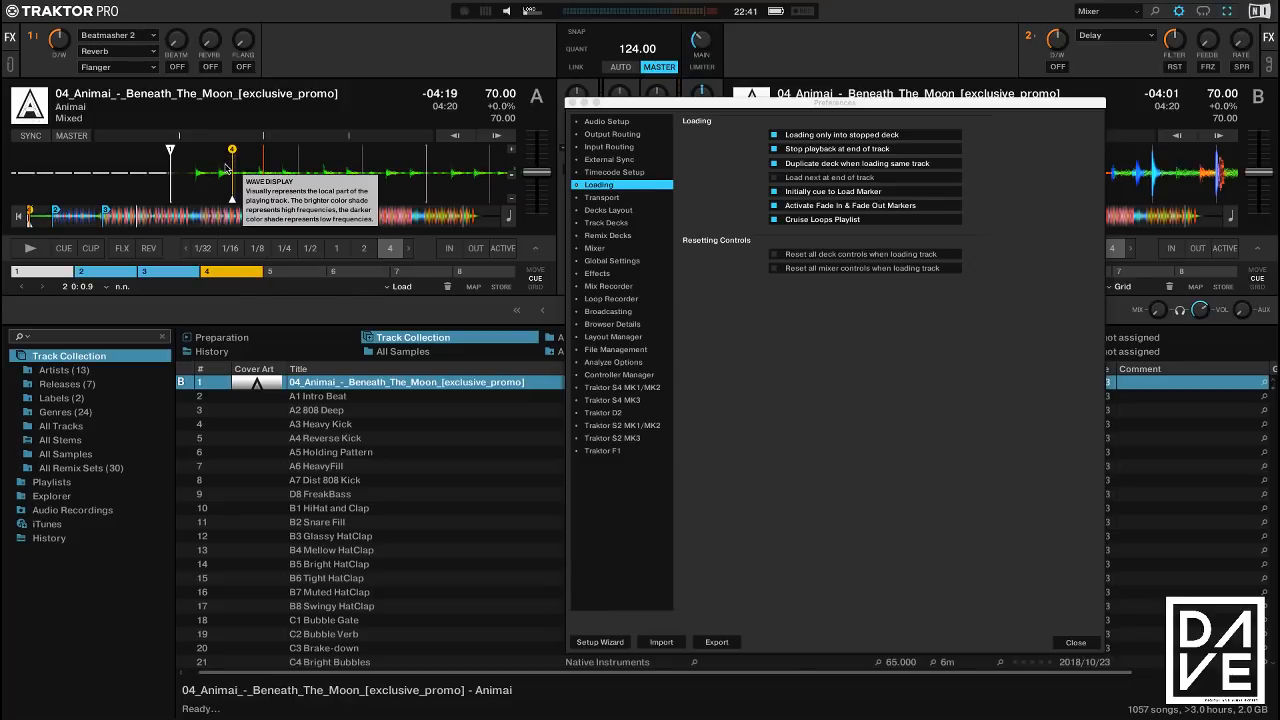
{"action": "left_click", "coordinate": [447, 288]}
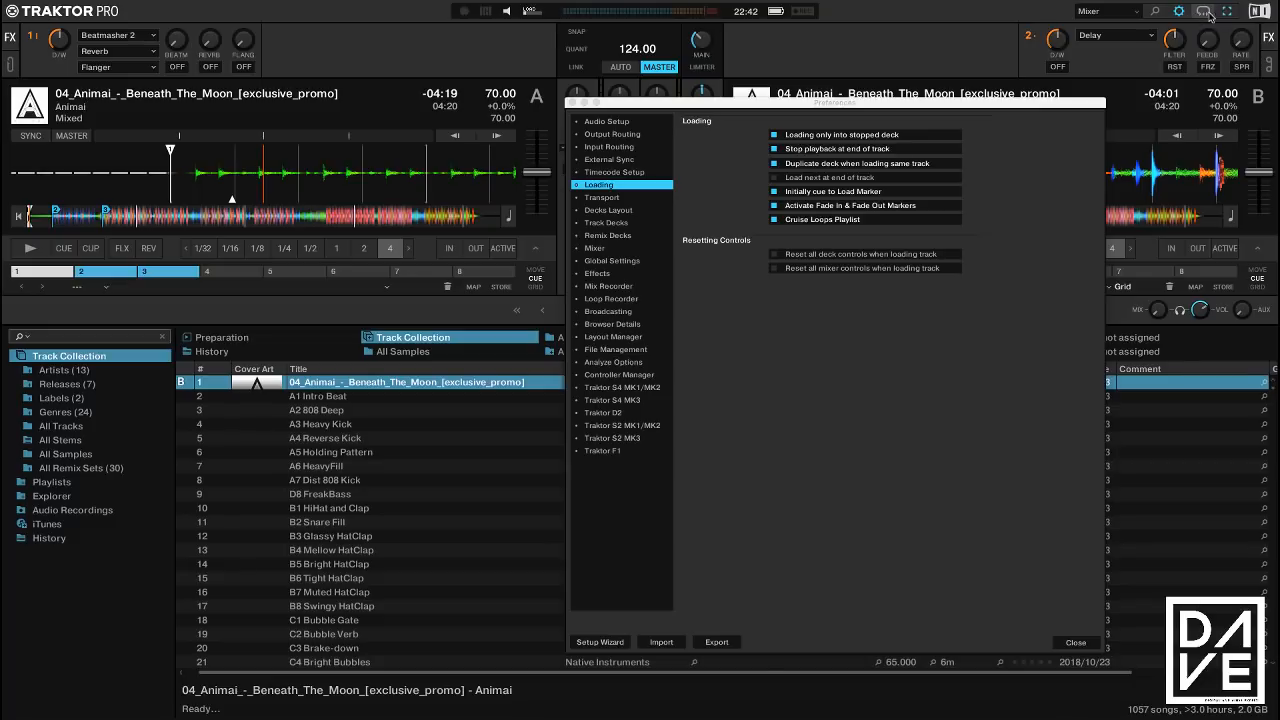
{"action": "left_click_drag", "start_coordinate": [933, 102], "coordinate": [725, 359]}
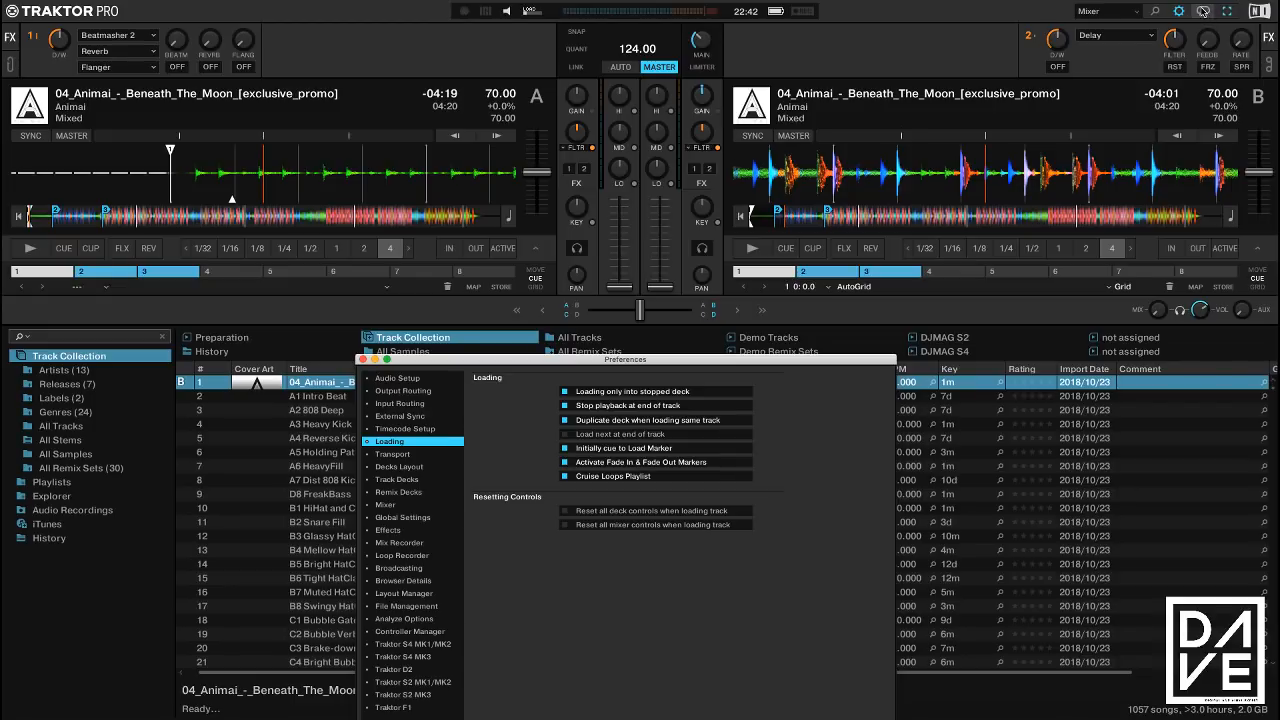
{"action": "left_click_drag", "start_coordinate": [603, 363], "coordinate": [598, 183]}
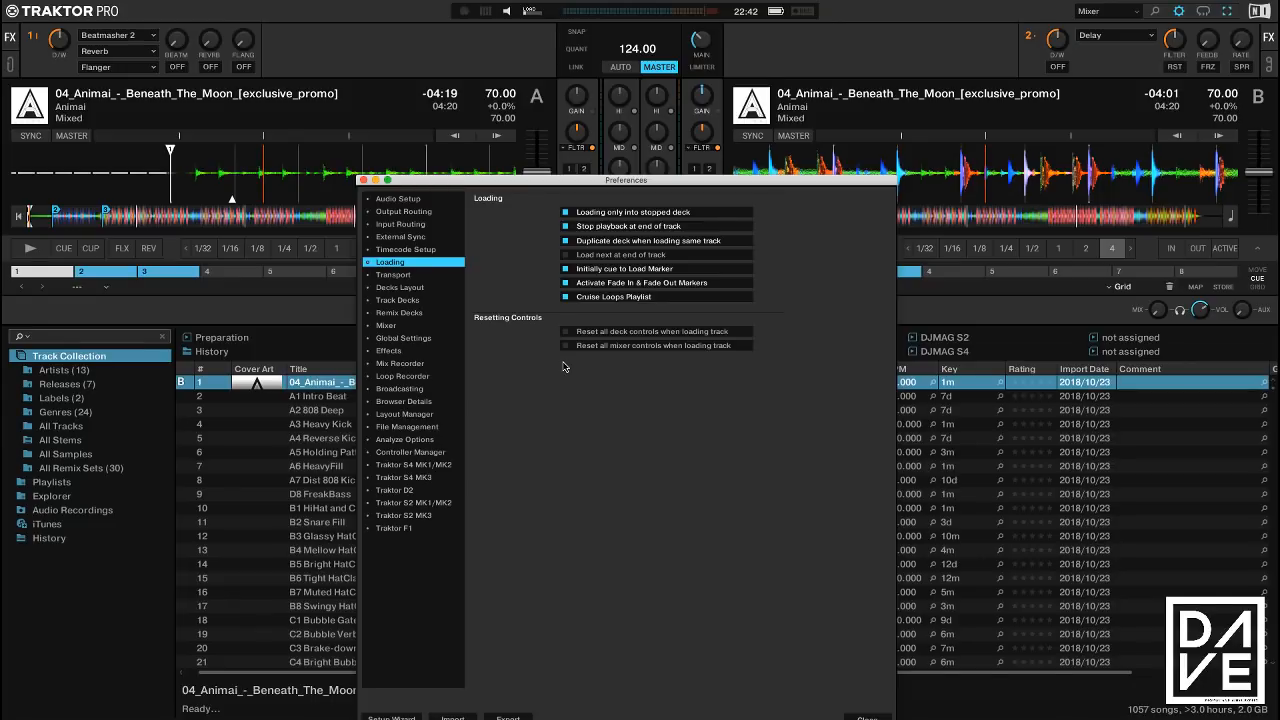
Move the Preferences window below the decks and offset deck B's mixer controls: lower the mid EQ, raise high and low, change gain and key
{"action": "left_click_drag", "start_coordinate": [657, 134], "coordinate": [657, 150]}
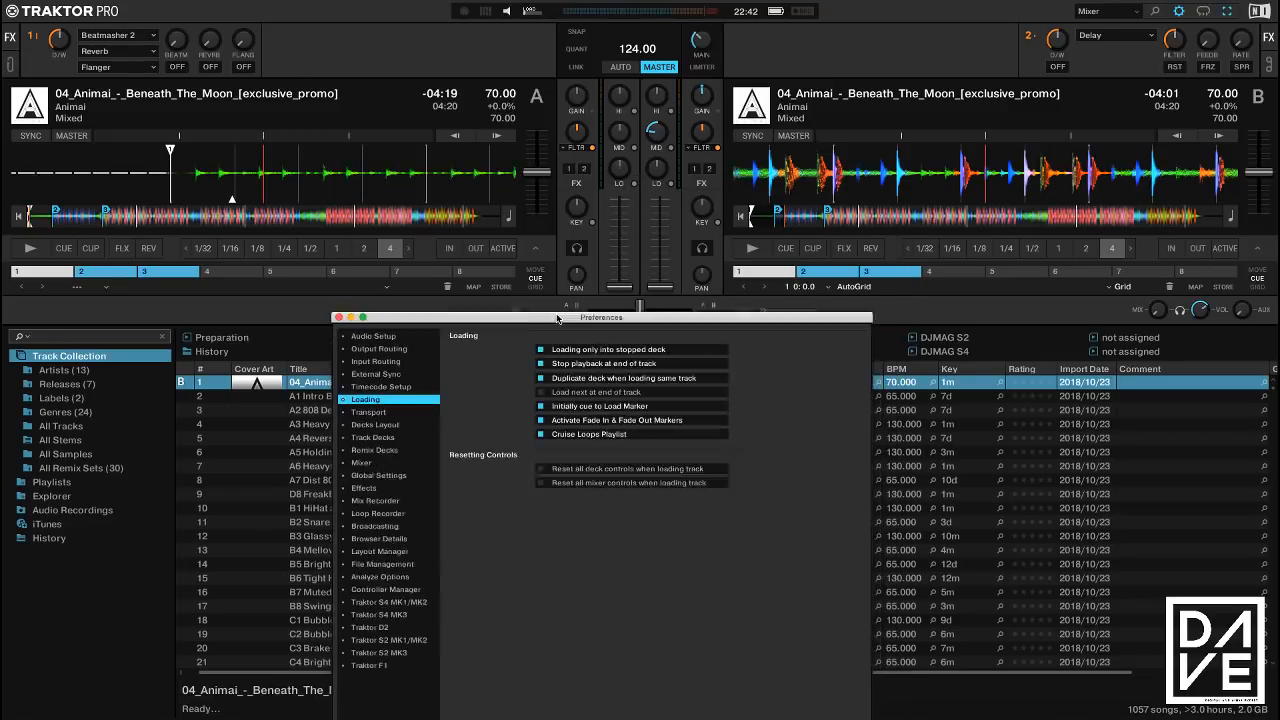
{"action": "left_click_drag", "start_coordinate": [584, 181], "coordinate": [564, 353]}
{"action": "left_click_drag", "start_coordinate": [655, 167], "coordinate": [655, 150]}
{"action": "left_click_drag", "start_coordinate": [656, 98], "coordinate": [698, 108]}
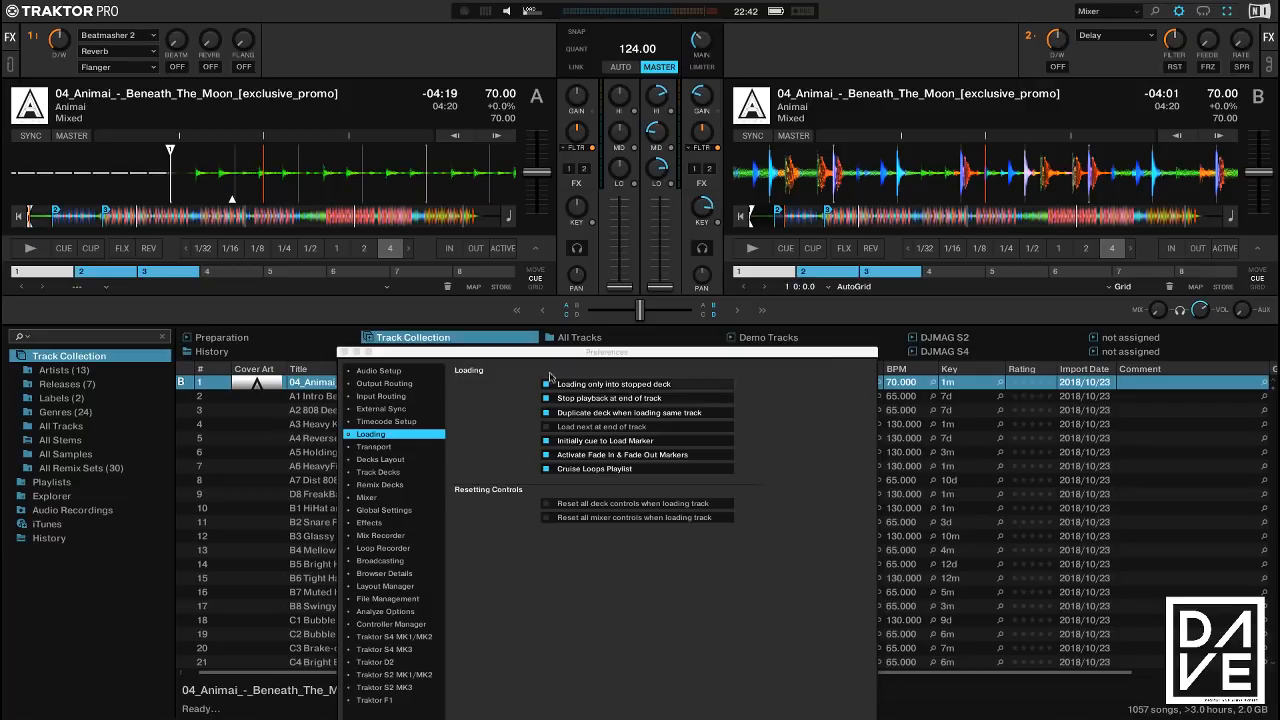
Load A2 808 Deep into deck B while its mixer controls are offset, and check the gain knob
{"action": "left_click_drag", "start_coordinate": [313, 387], "coordinate": [968, 188]}
{"action": "left_click_drag", "start_coordinate": [311, 411], "coordinate": [824, 184]}
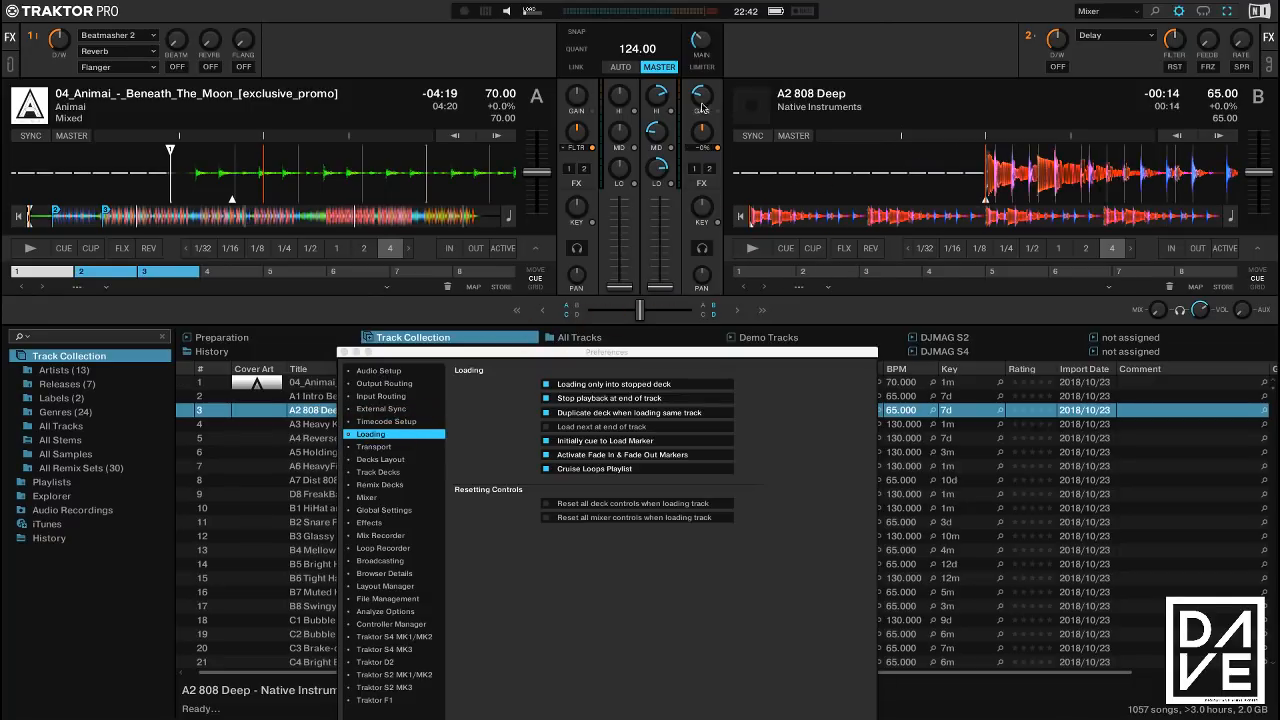
{"action": "mouse_move", "coordinate": [700, 104]}
Enable resetting of all deck controls and all mixer controls when loading a track, and set deck B's tempo to +3.4%
{"action": "left_click", "coordinate": [546, 503]}
{"action": "left_click", "coordinate": [546, 517]}
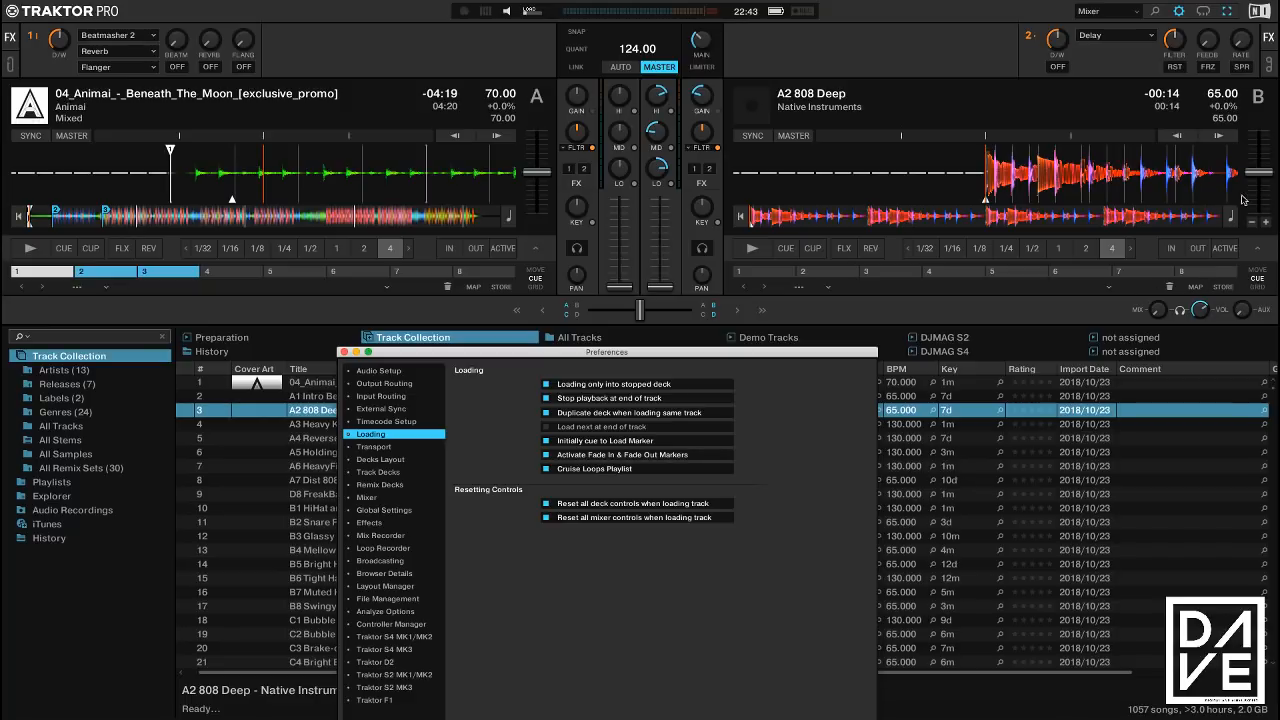
{"action": "left_click", "coordinate": [1258, 171]}
{"action": "left_click_drag", "start_coordinate": [1258, 171], "coordinate": [1258, 194]}
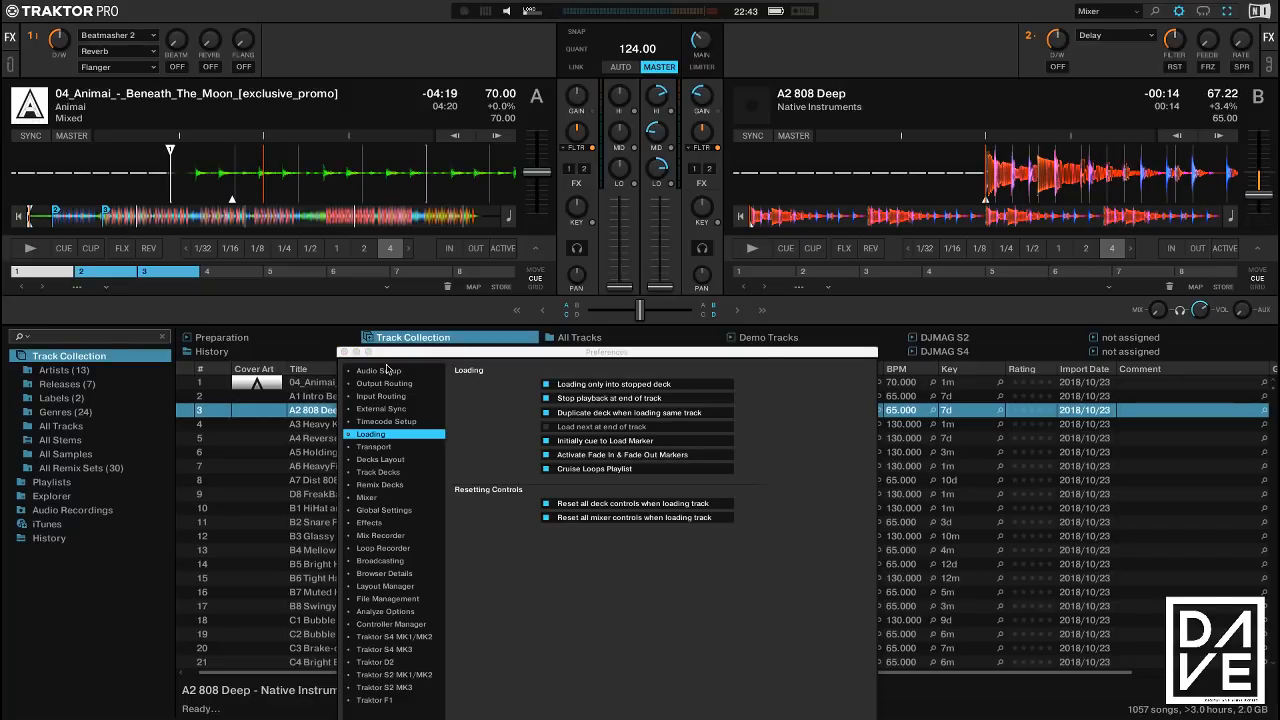
Load Beneath The Moon into deck B and bring the deck's volume fader fully down
{"action": "left_click", "coordinate": [318, 385]}
{"action": "left_click_drag", "start_coordinate": [318, 385], "coordinate": [835, 178]}
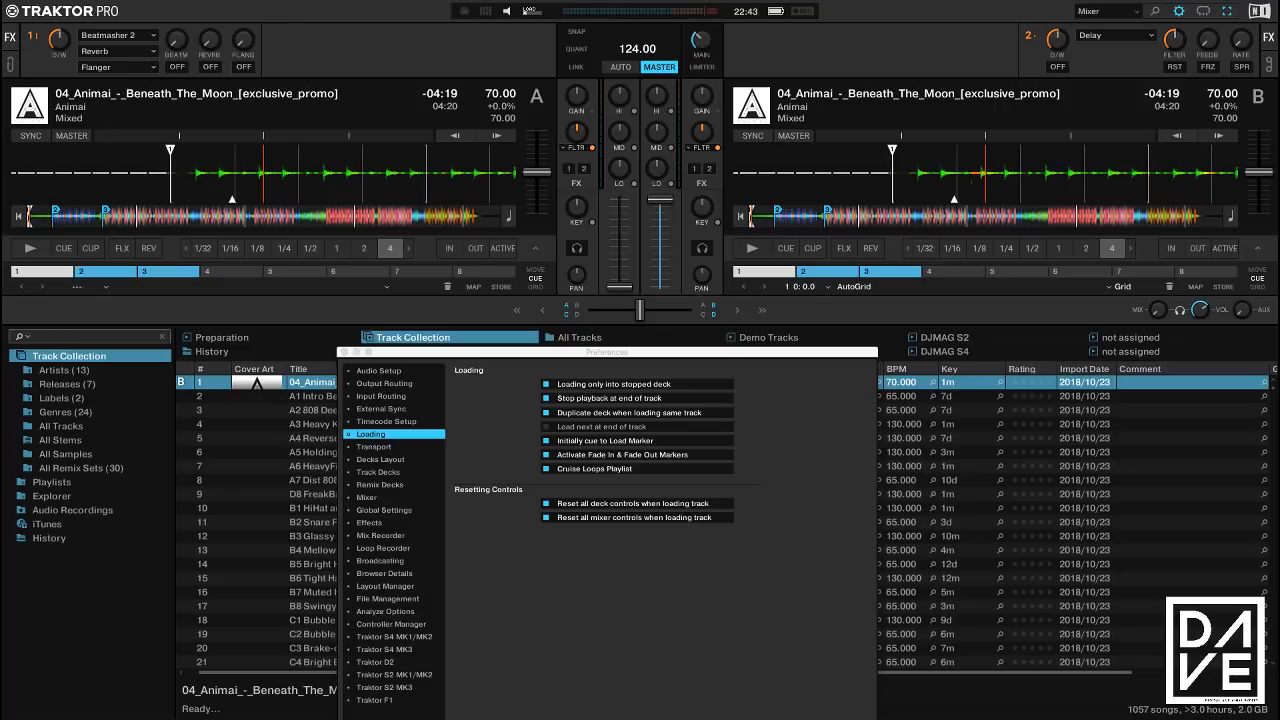
{"action": "left_click_drag", "start_coordinate": [653, 202], "coordinate": [653, 289]}
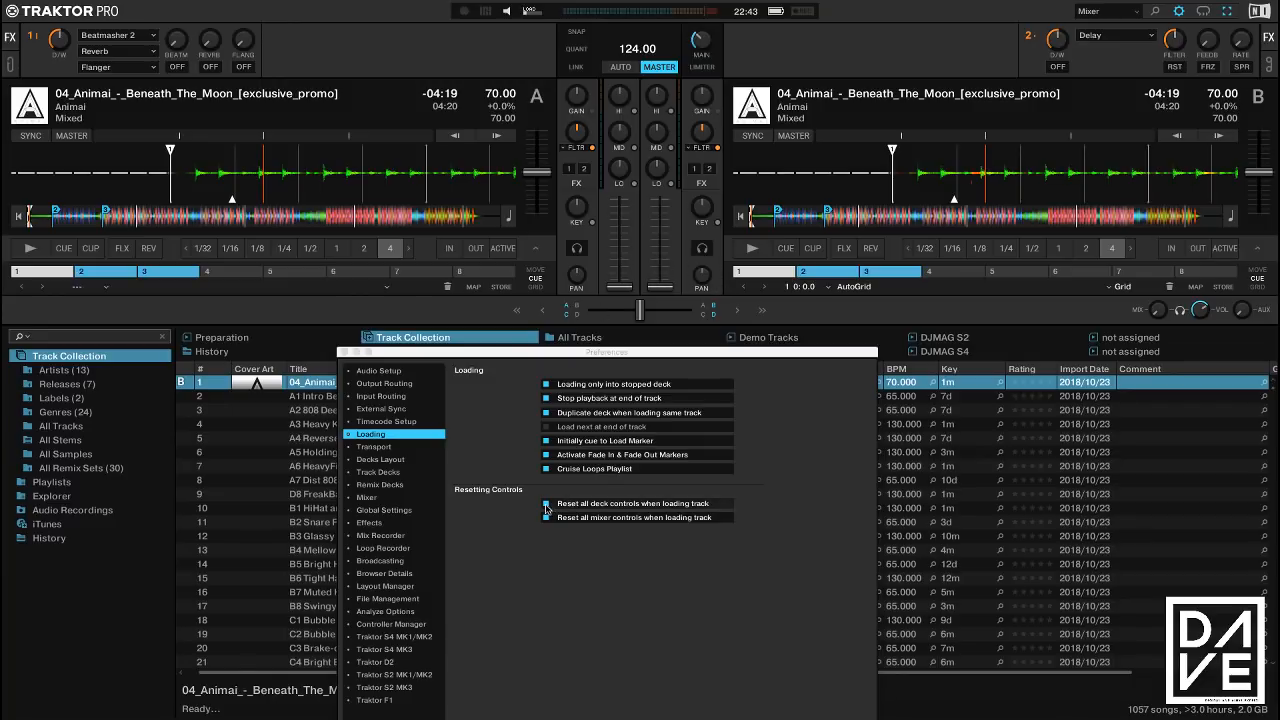
Disable both reset-on-load options and offset deck B's EQ, gain and key, with its tempo at -3.4%
{"action": "left_click", "coordinate": [546, 503]}
{"action": "left_click", "coordinate": [546, 519]}
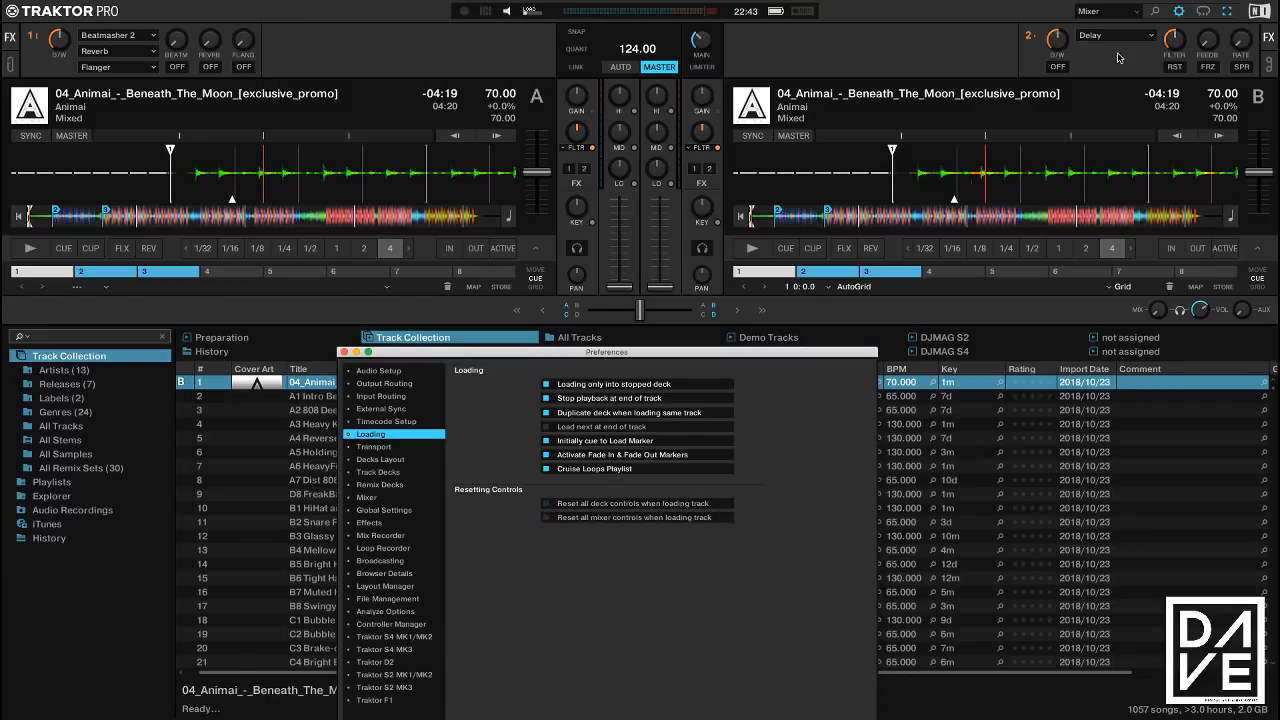
{"action": "left_click", "coordinate": [1104, 14]}
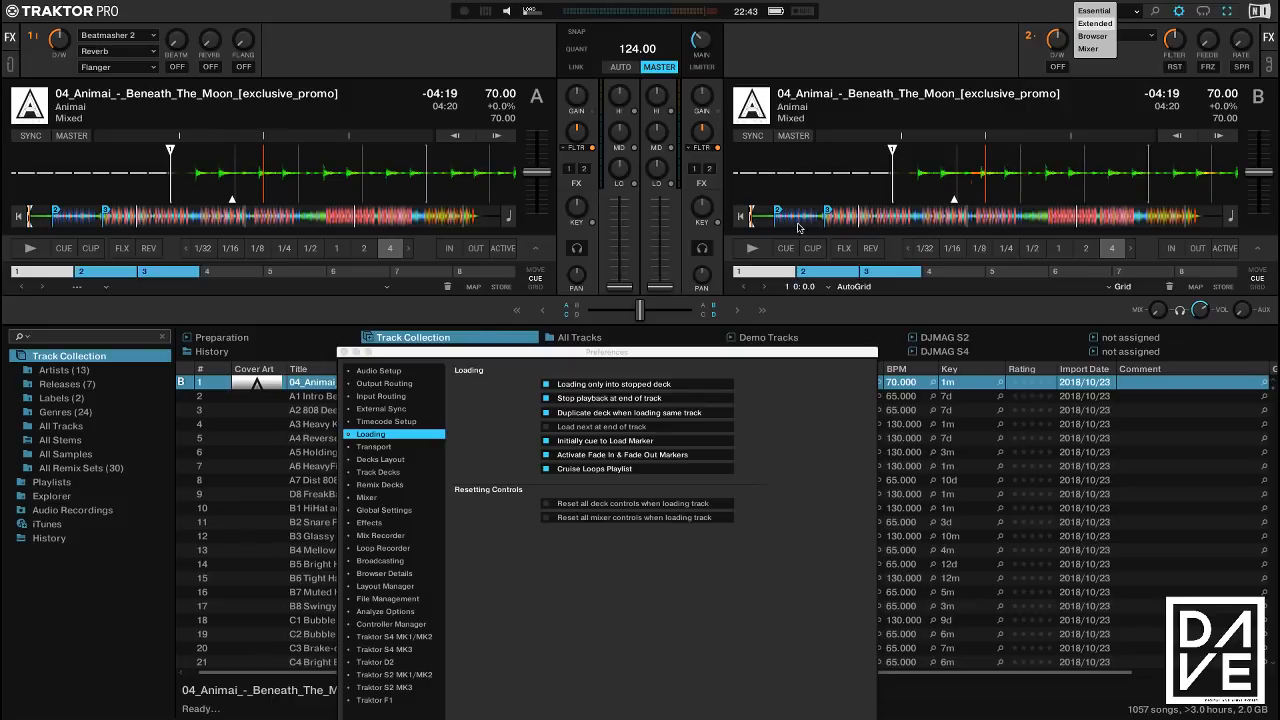
{"action": "left_click", "coordinate": [805, 171]}
{"action": "left_click_drag", "start_coordinate": [650, 172], "coordinate": [650, 192]}
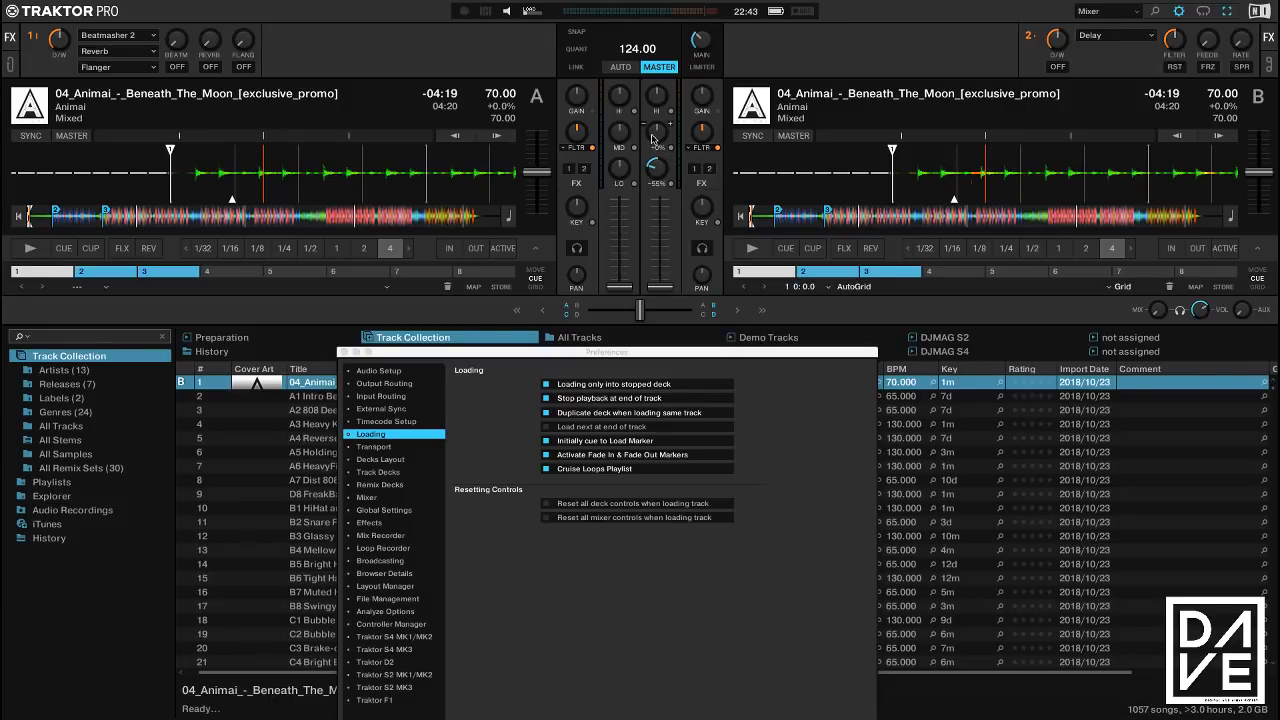
{"action": "mouse_move", "coordinate": [653, 139]}
{"action": "left_mouse_down"}
{"action": "mouse_move", "coordinate": [653, 110]}
{"action": "mouse_move", "coordinate": [668, 124]}
{"action": "left_mouse_up"}
{"action": "left_click_drag", "start_coordinate": [1265, 173], "coordinate": [1265, 148]}
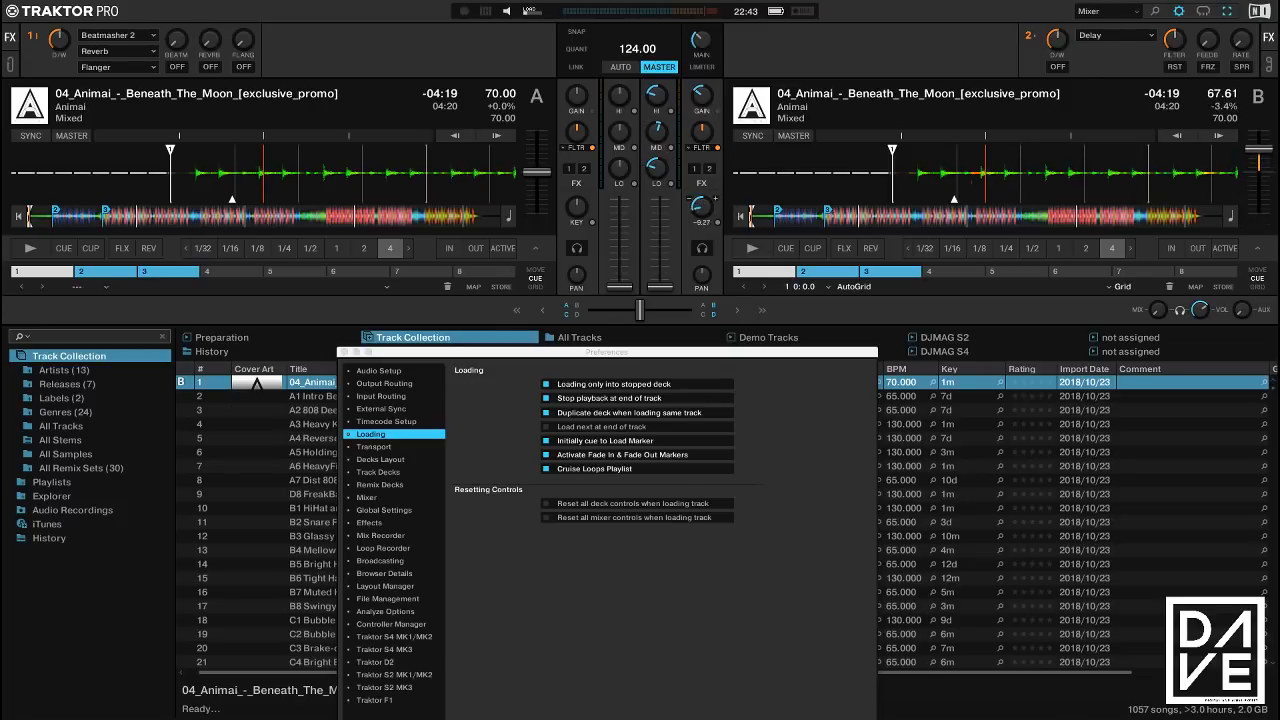
Try the Extended layout, switch to the Essential layout and load A1 Intro Beat into deck B
{"action": "left_click", "coordinate": [1106, 13]}
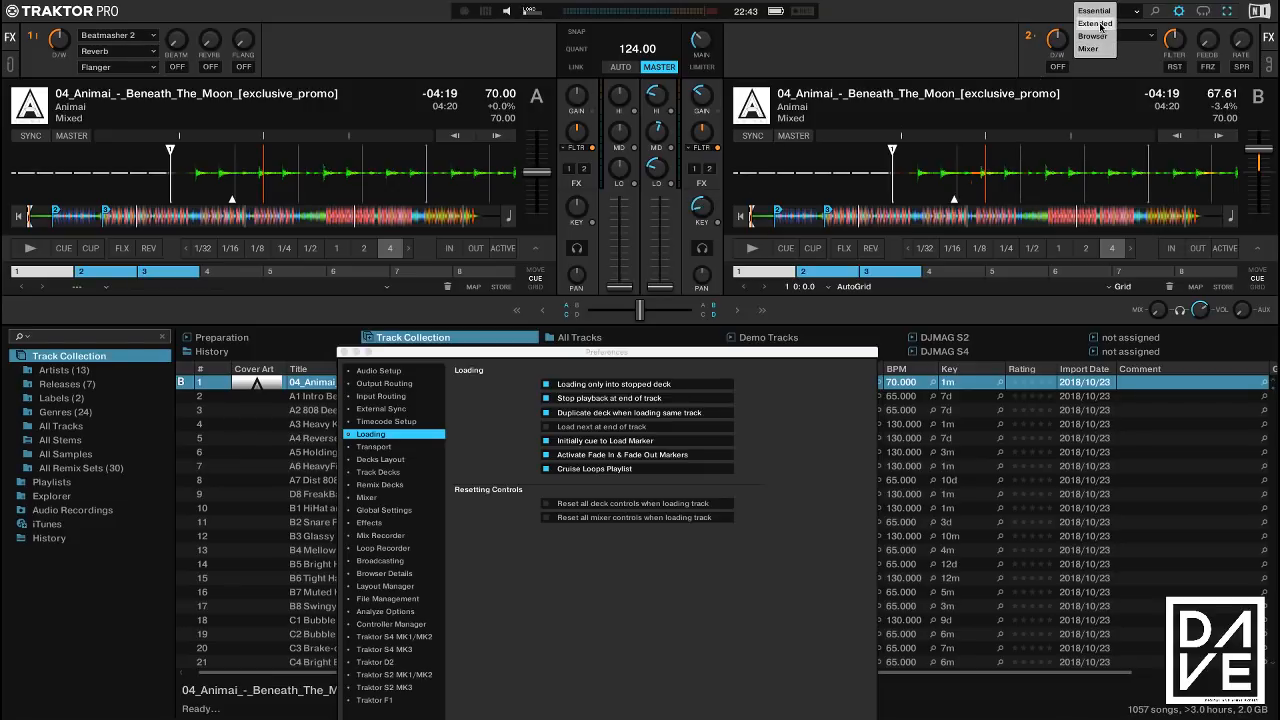
{"action": "left_click", "coordinate": [1099, 23]}
{"action": "left_click", "coordinate": [1106, 12]}
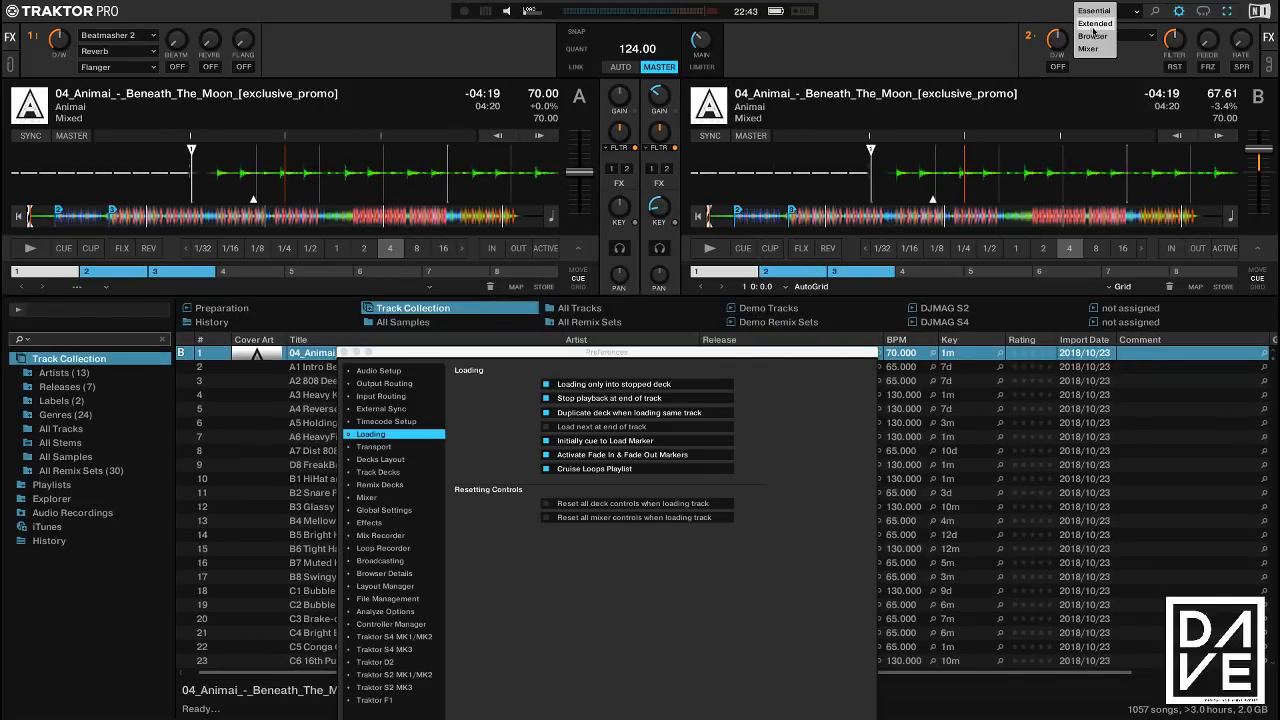
{"action": "left_click", "coordinate": [1094, 11]}
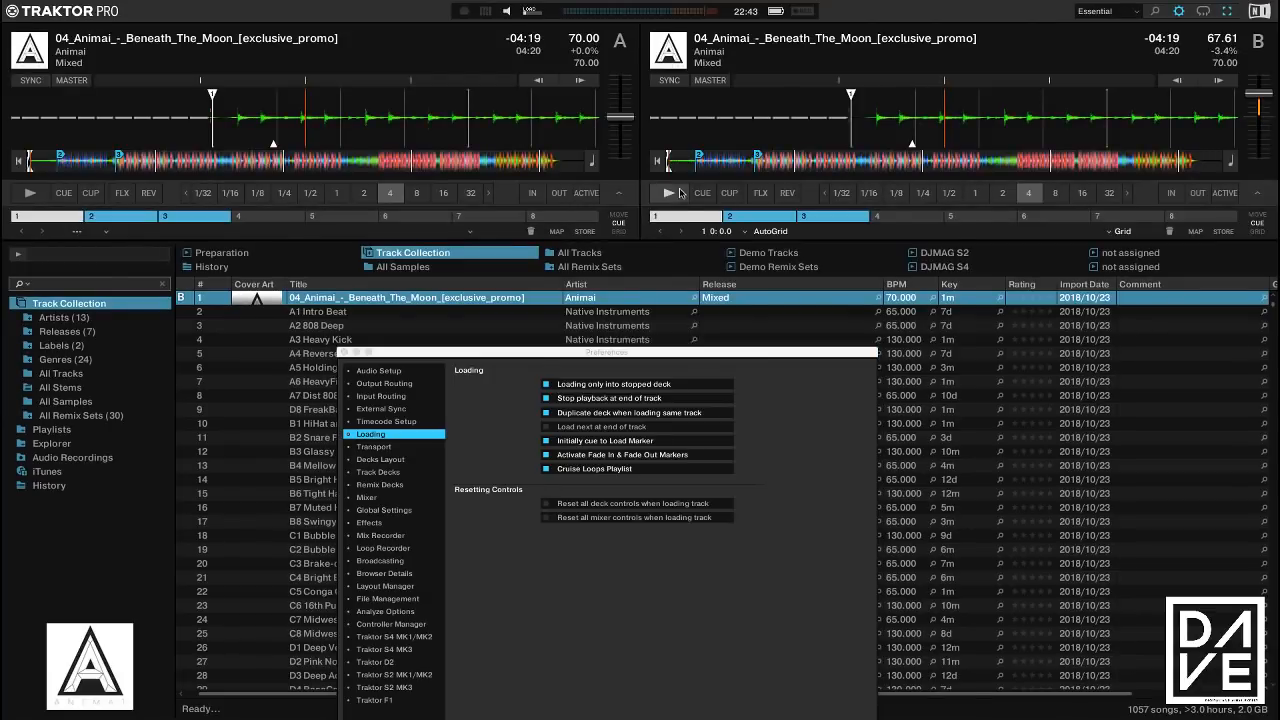
{"action": "left_click", "coordinate": [326, 312]}
{"action": "left_click_drag", "start_coordinate": [326, 312], "coordinate": [829, 138]}
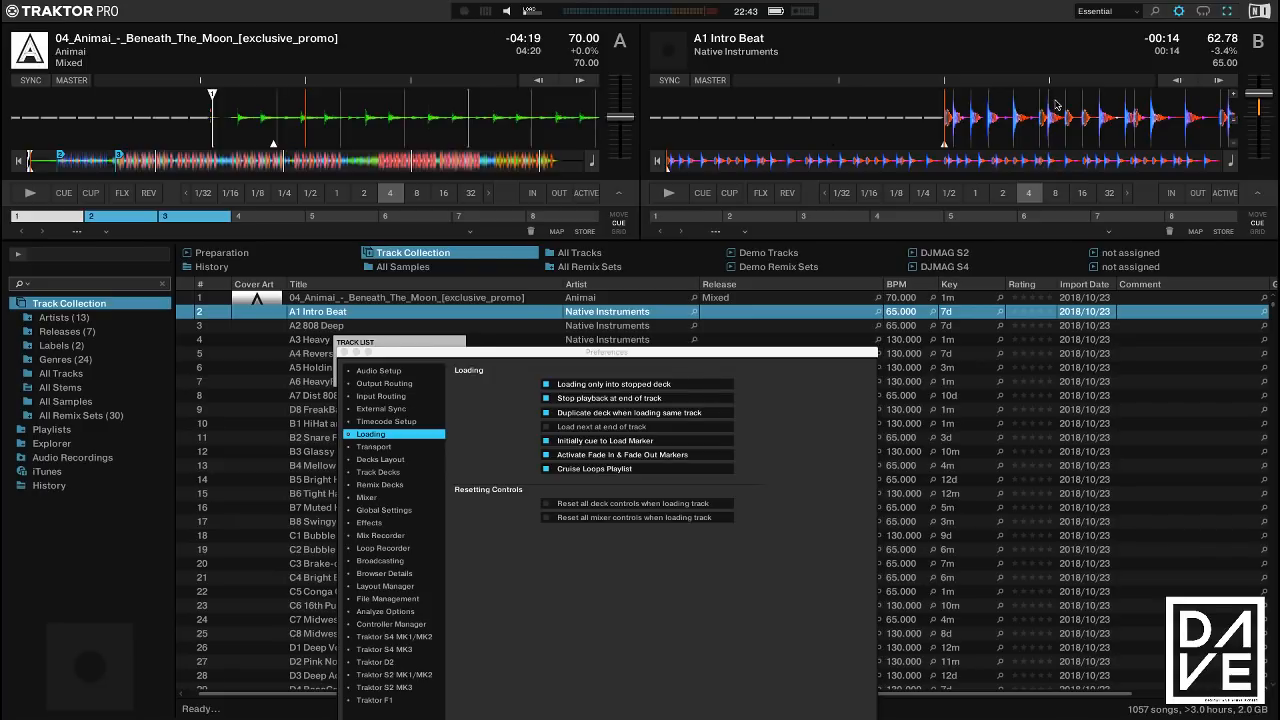
Switch back to the Mixer layout and enable resetting of both deck and mixer controls when loading a track
{"action": "left_click", "coordinate": [1125, 11]}
{"action": "left_click", "coordinate": [1092, 48]}
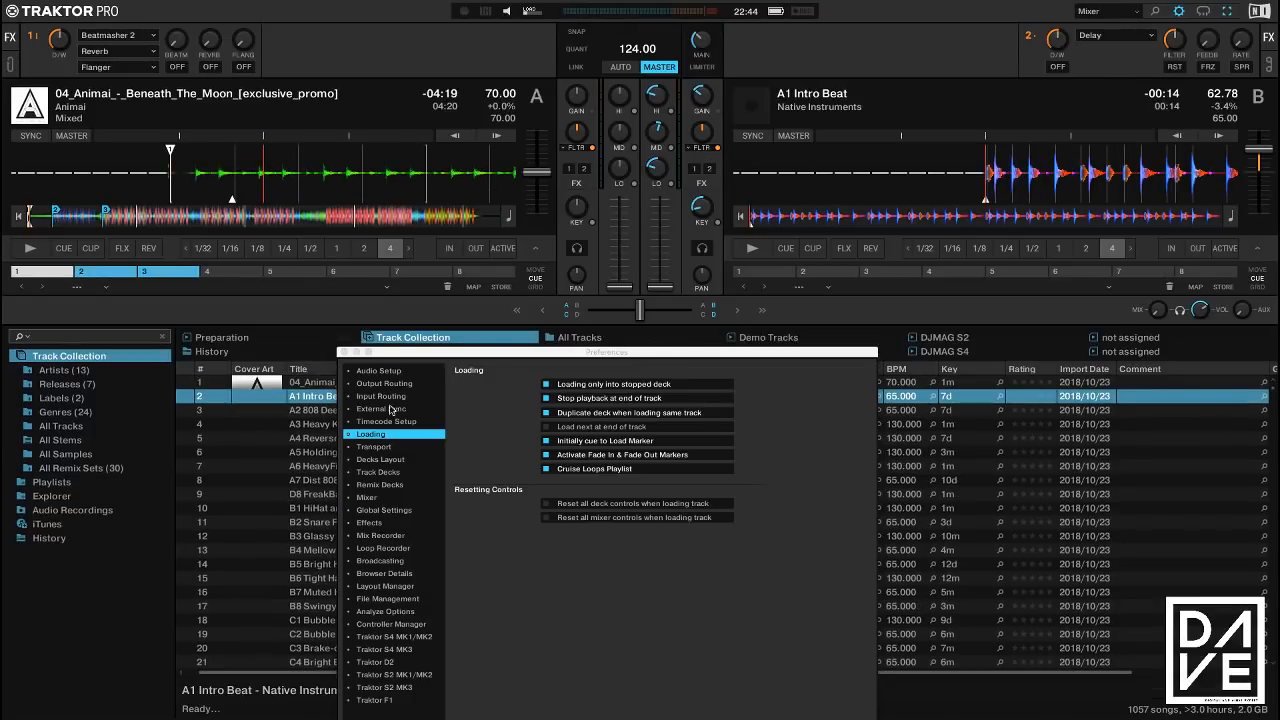
{"action": "left_click", "coordinate": [547, 503]}
{"action": "left_click", "coordinate": [547, 518]}
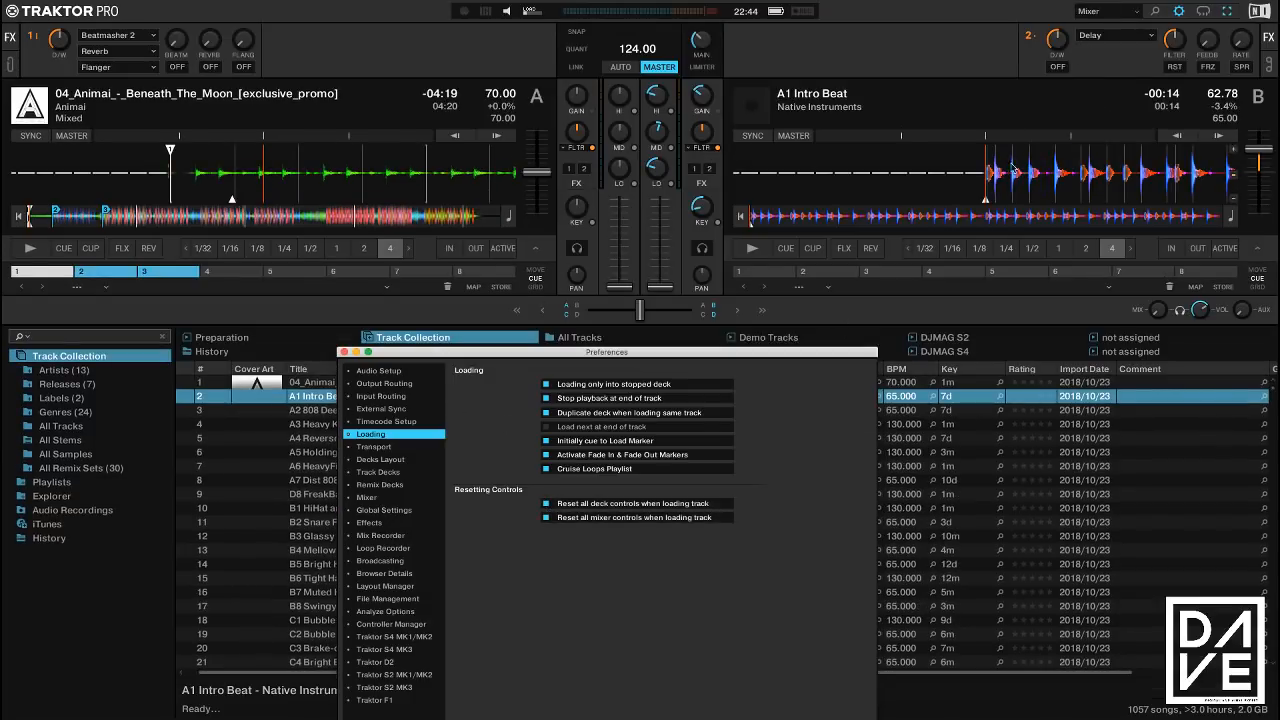
Switch to the Essential layout and load A2 808 Deep into deck B with both reset options active
{"action": "left_click", "coordinate": [1120, 14]}
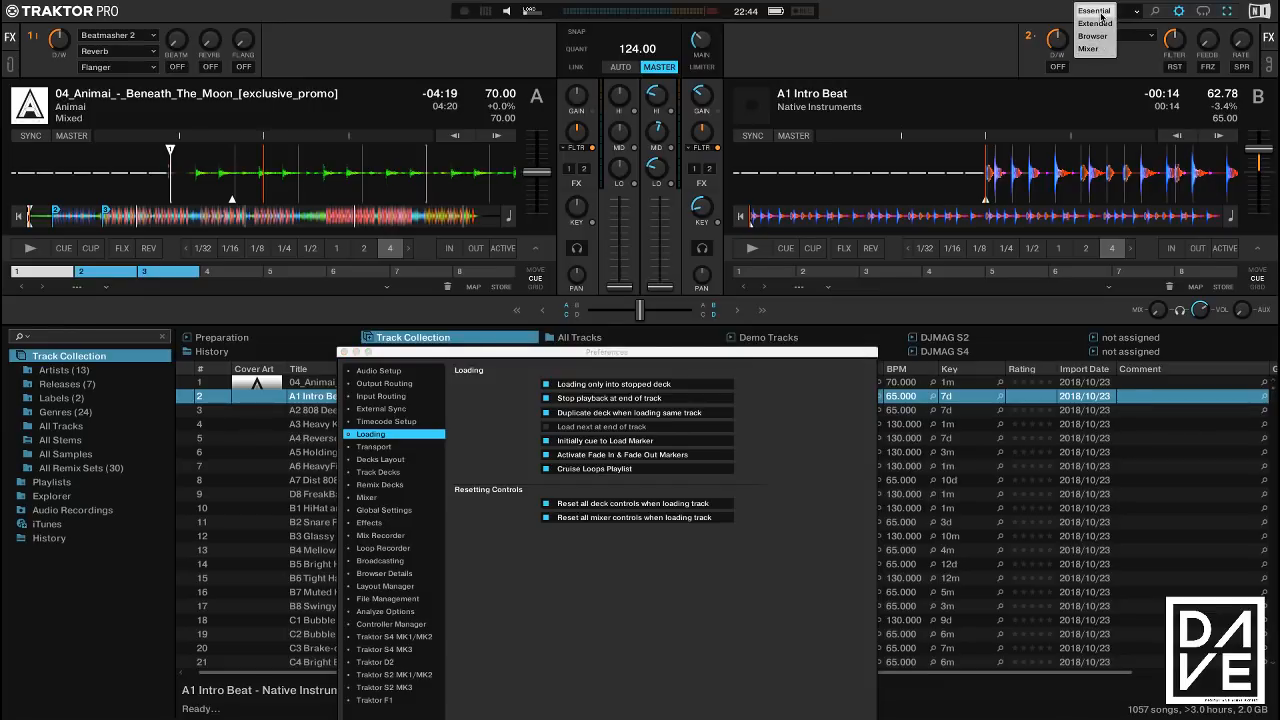
{"action": "left_click", "coordinate": [1094, 10]}
{"action": "left_click_drag", "start_coordinate": [335, 330], "coordinate": [882, 101]}
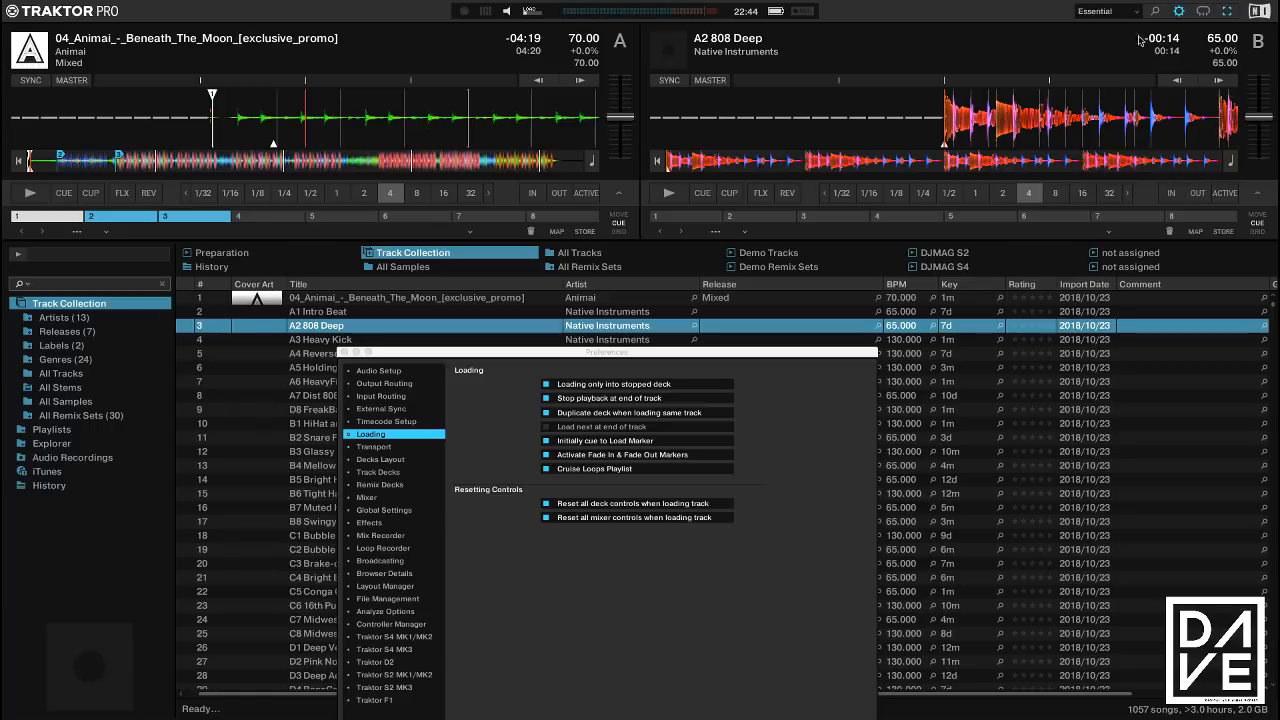
Return to the Mixer layout, disable both reset-on-load options and move the Preferences window up over the decks
{"action": "left_click", "coordinate": [1118, 11]}
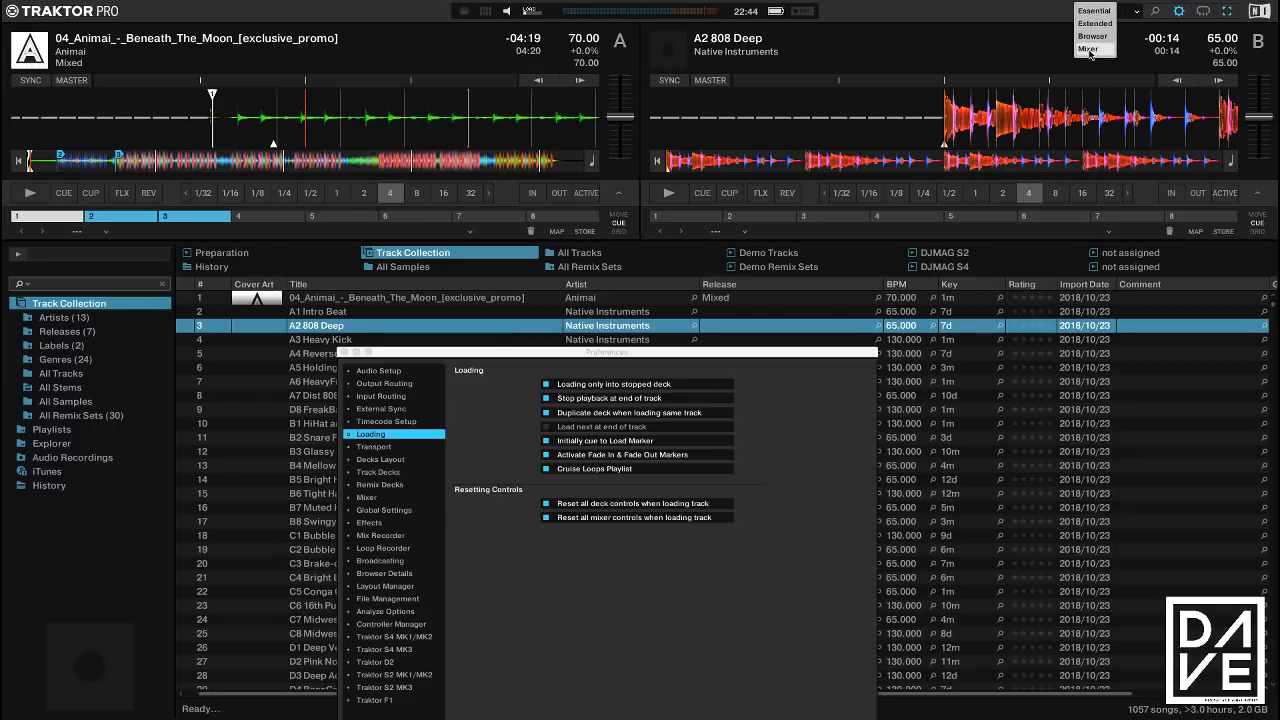
{"action": "left_click", "coordinate": [1088, 49]}
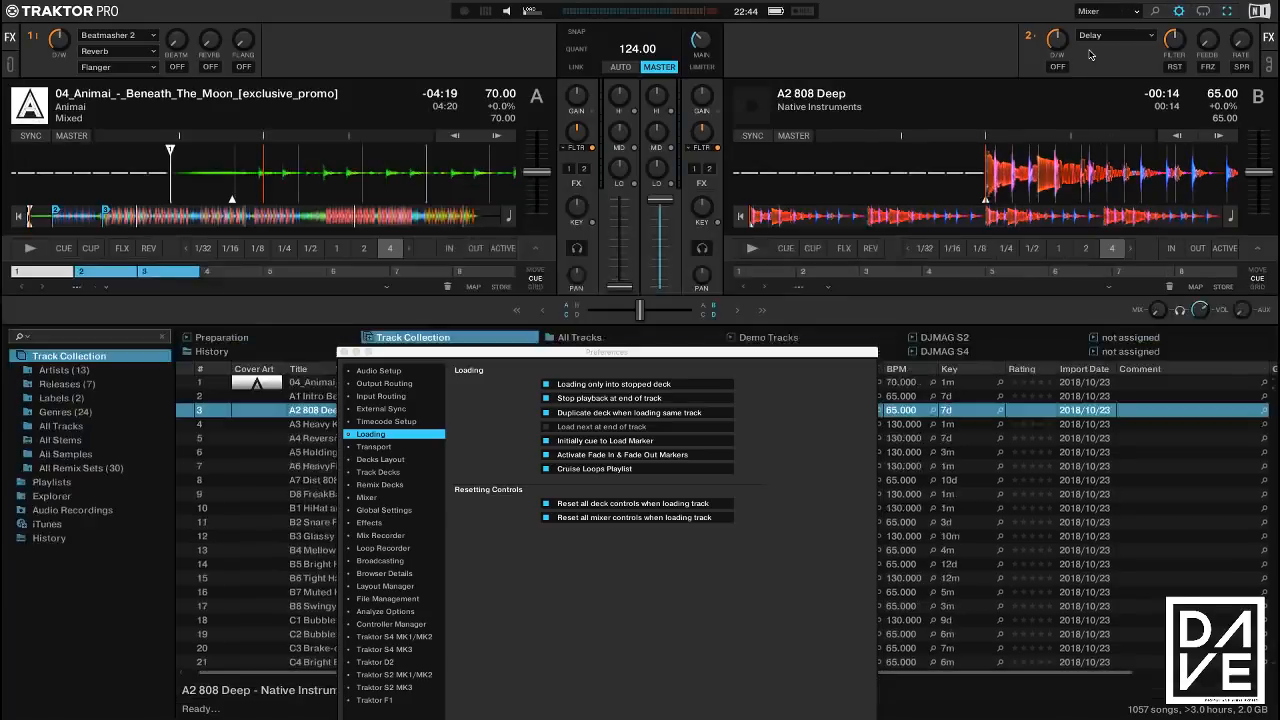
{"action": "left_click", "coordinate": [549, 504]}
{"action": "left_click", "coordinate": [547, 518]}
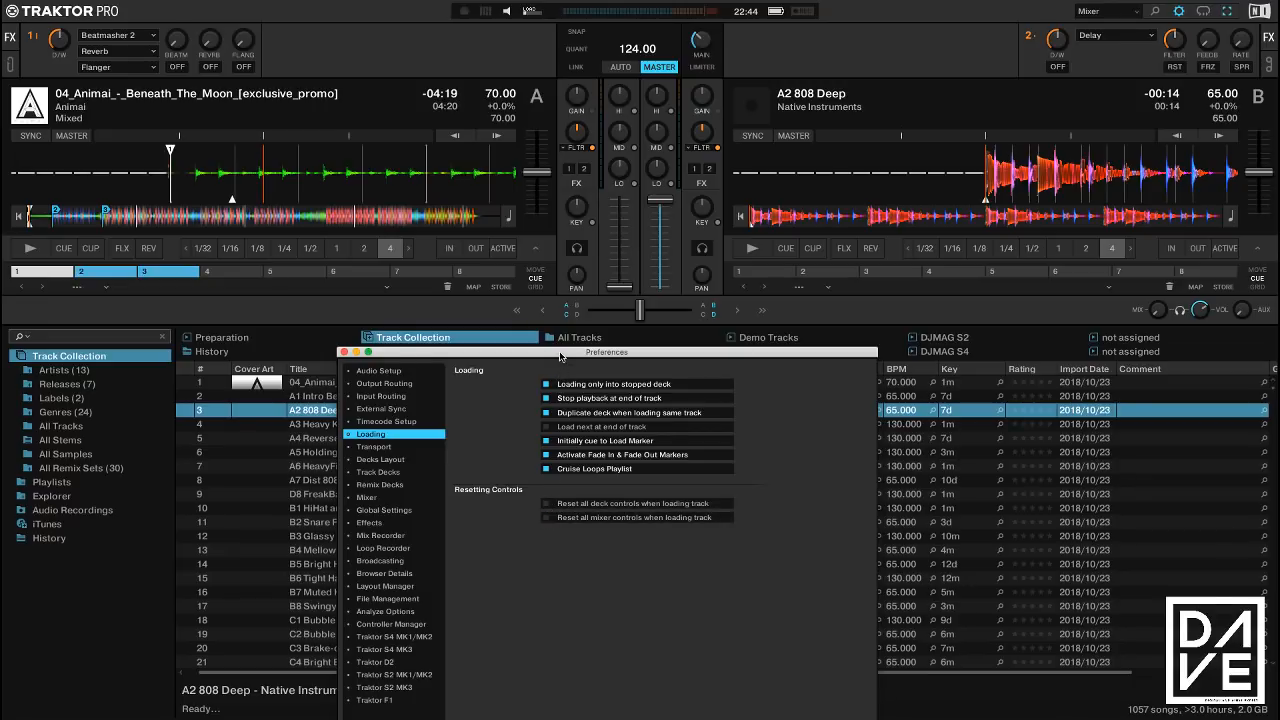
{"action": "left_click_drag", "start_coordinate": [560, 356], "coordinate": [552, 220]}
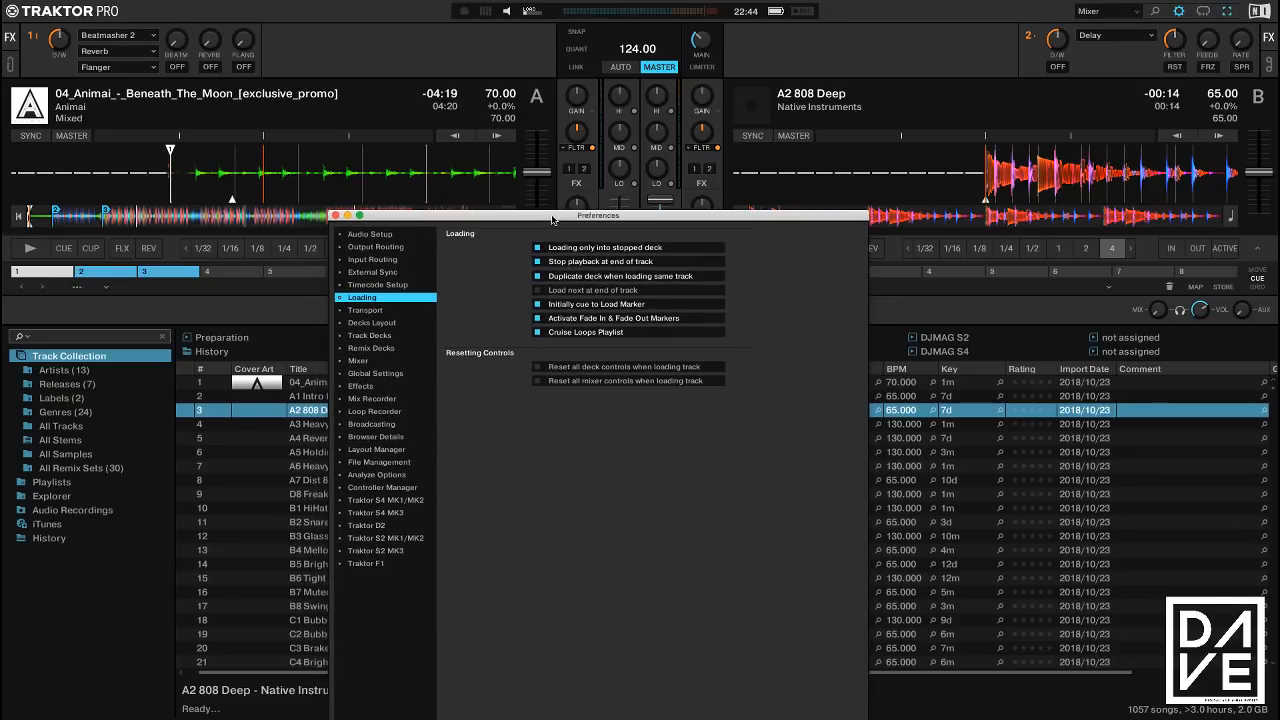
In the Transport preferences, set the tempo range to 2% and try deck A's tempo fader with it
{"action": "left_click", "coordinate": [355, 312]}
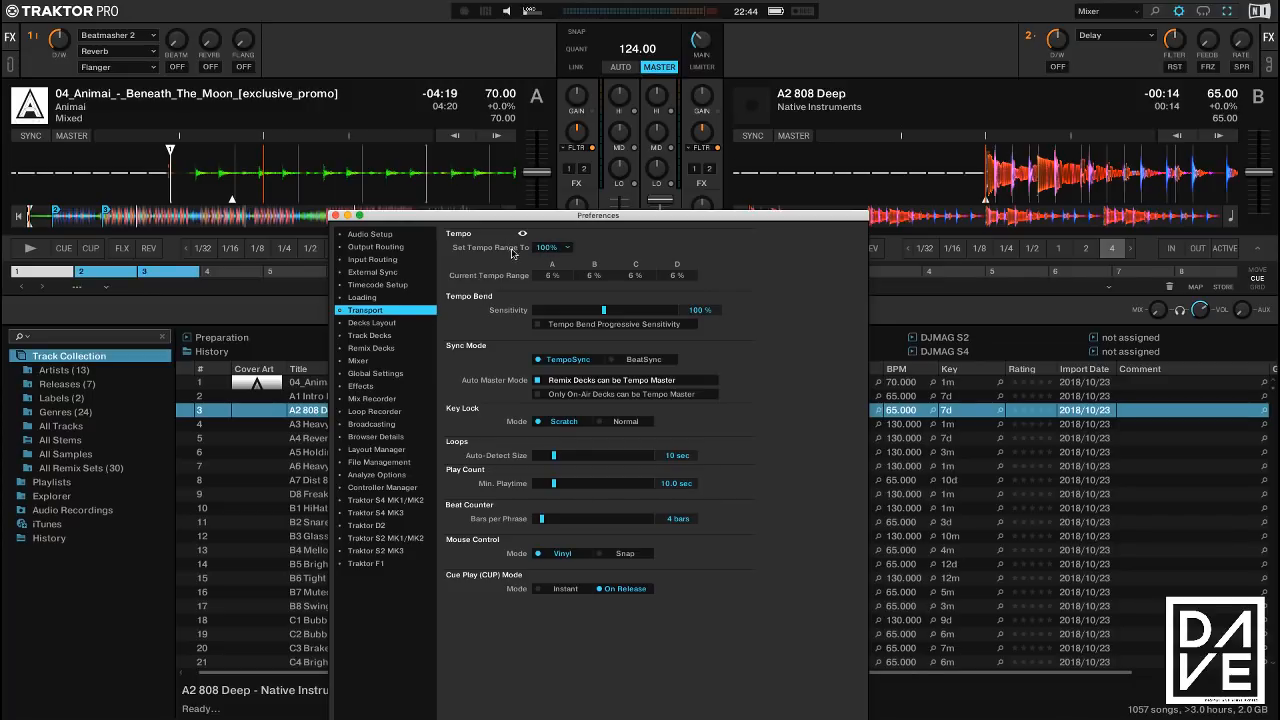
{"action": "left_click", "coordinate": [566, 251]}
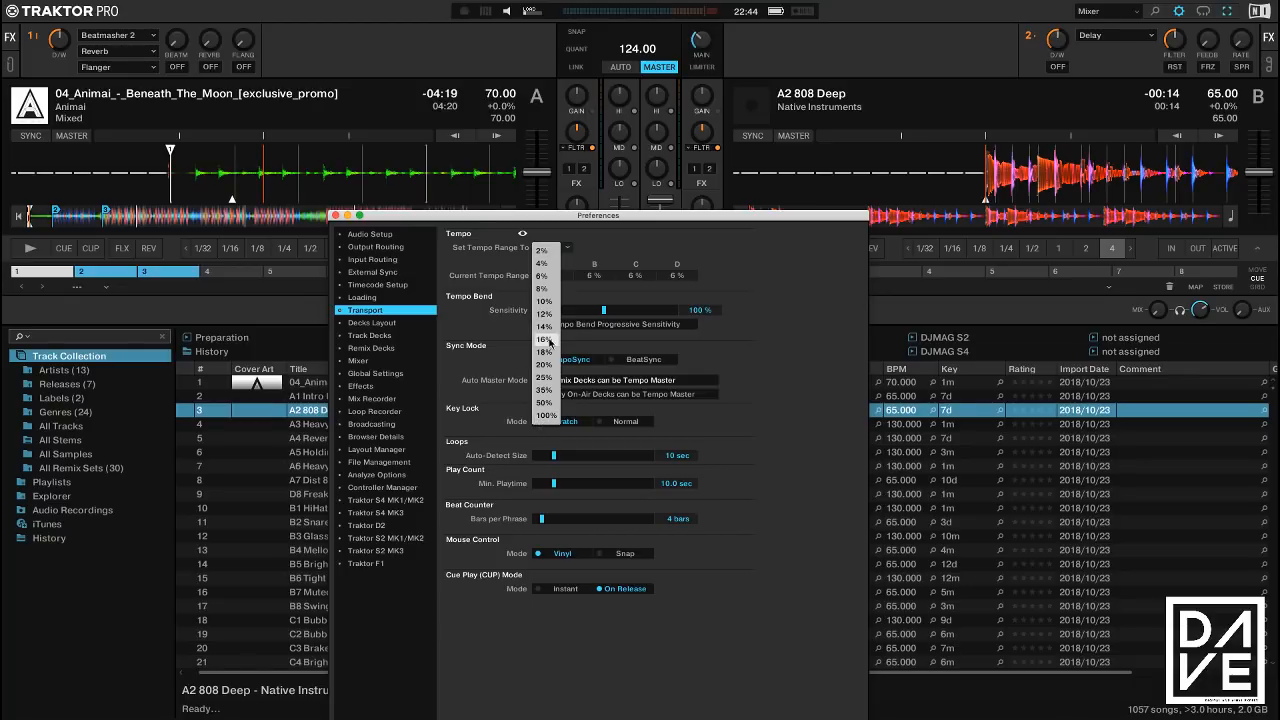
{"action": "left_click", "coordinate": [545, 250]}
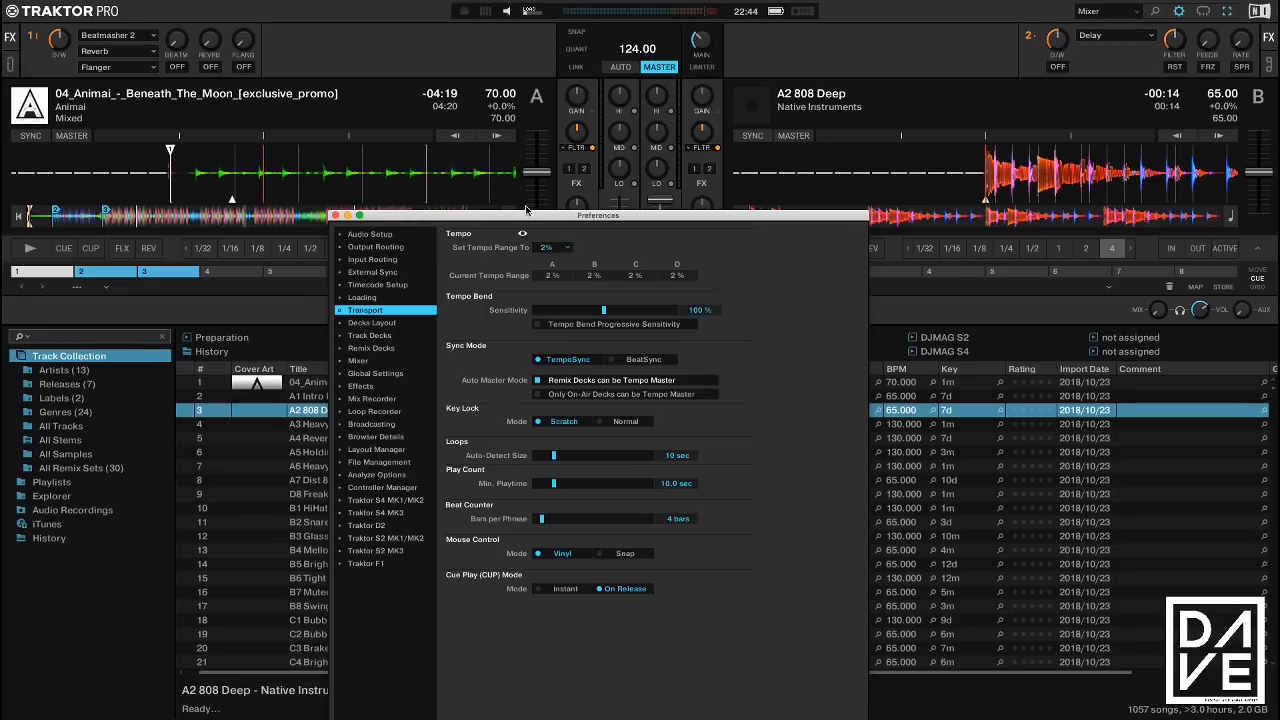
{"action": "left_click_drag", "start_coordinate": [526, 213], "coordinate": [538, 237]}
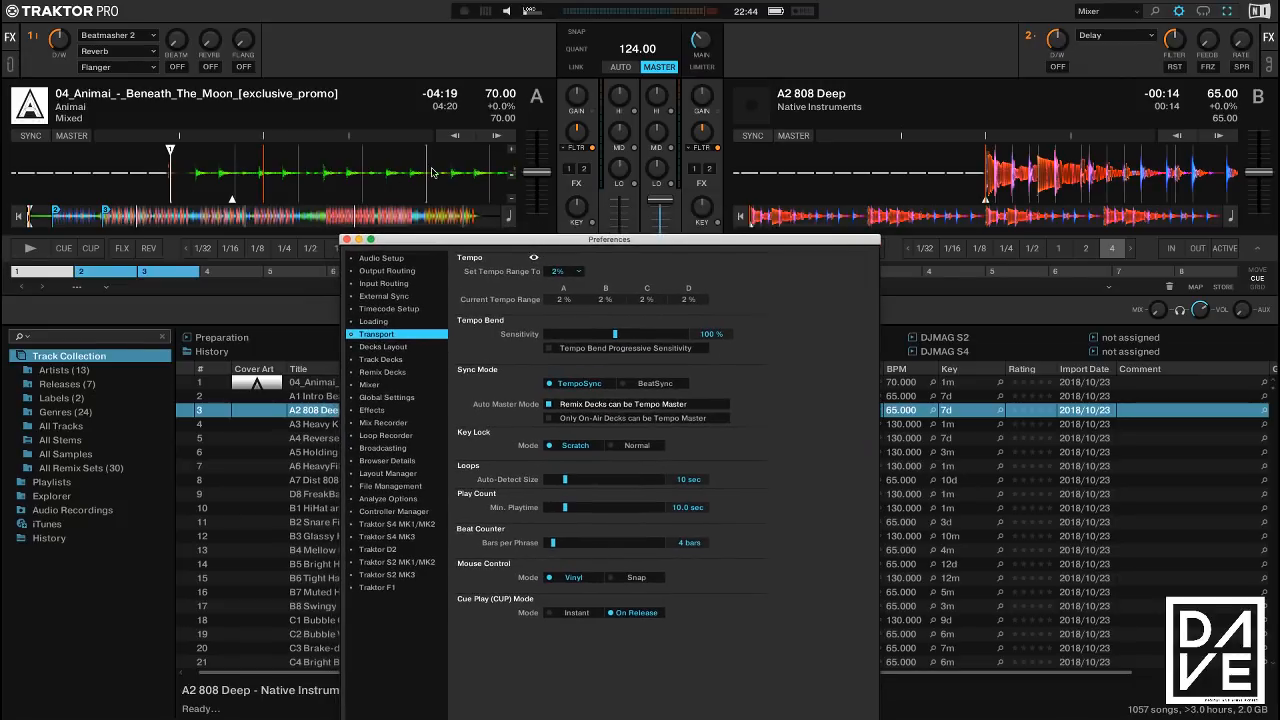
{"action": "mouse_move", "coordinate": [540, 172]}
{"action": "left_mouse_down"}
{"action": "mouse_move", "coordinate": [538, 131]}
{"action": "mouse_move", "coordinate": [538, 208]}
{"action": "mouse_move", "coordinate": [538, 166]}
{"action": "left_mouse_up"}
Try a 50% tempo range and adjust deck A's tempo fader with it
{"action": "left_click", "coordinate": [564, 271]}
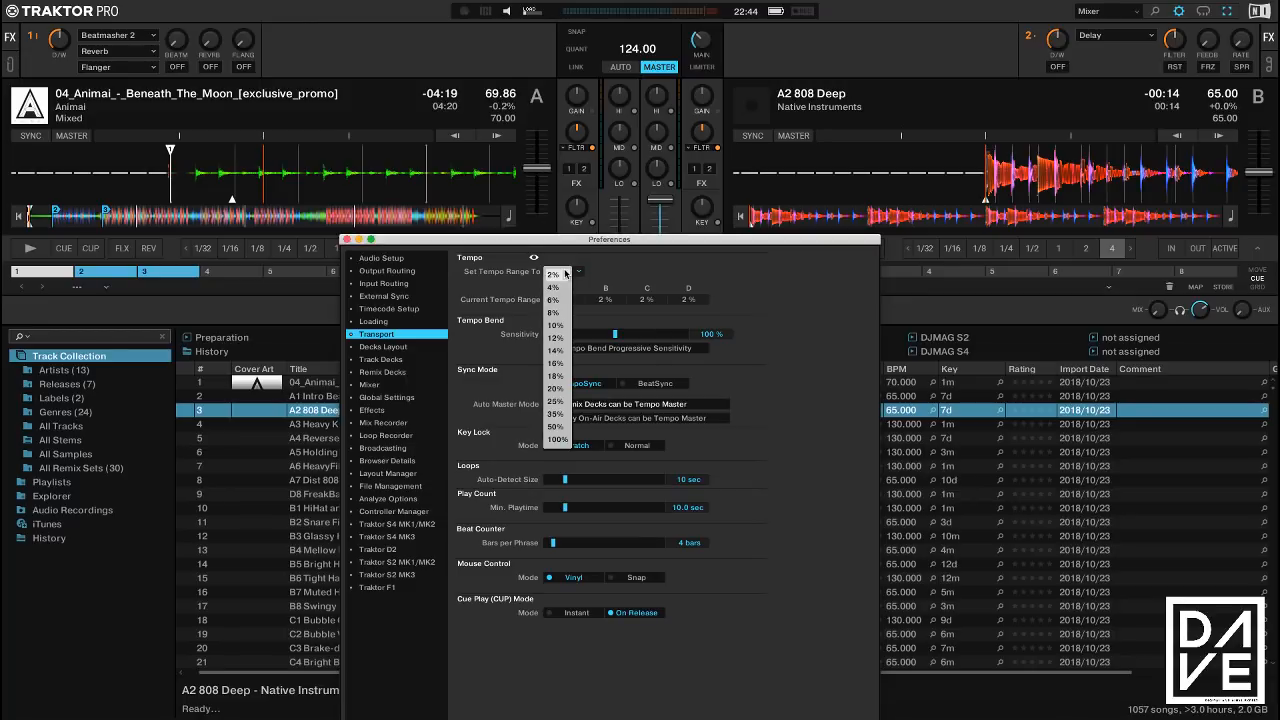
{"action": "left_click", "coordinate": [555, 426]}
{"action": "left_click", "coordinate": [538, 181]}
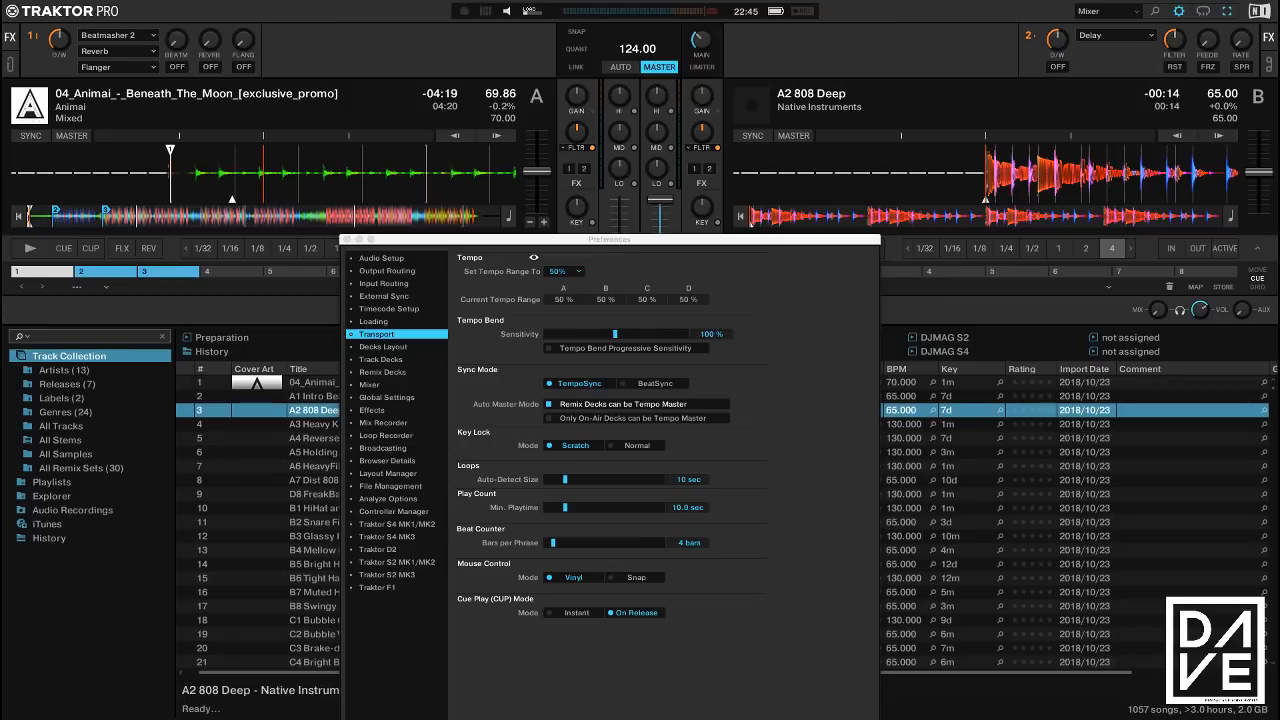
{"action": "mouse_move", "coordinate": [537, 170]}
{"action": "left_mouse_down"}
{"action": "mouse_move", "coordinate": [537, 189]}
{"action": "mouse_move", "coordinate": [537, 171]}
{"action": "left_mouse_up"}
Try the 100% tempo range and settle on 8% for all decks
{"action": "left_click", "coordinate": [576, 271]}
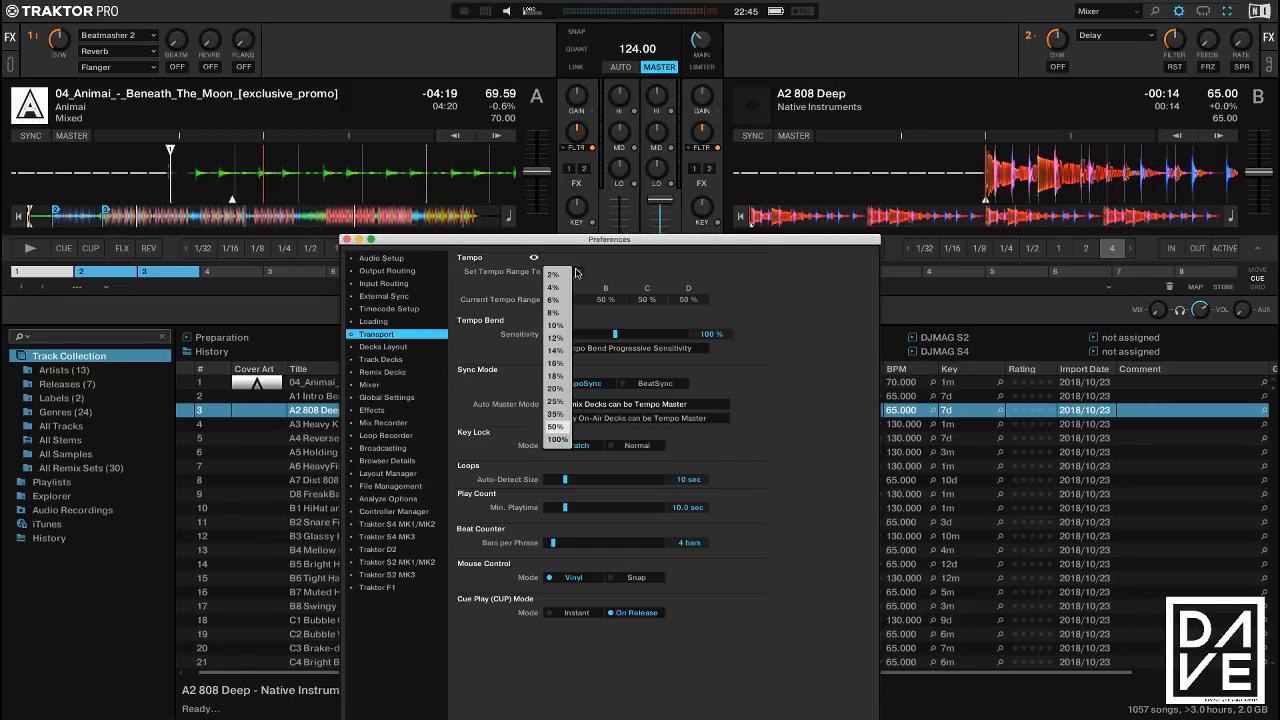
{"action": "left_click", "coordinate": [556, 439]}
{"action": "left_click", "coordinate": [578, 272]}
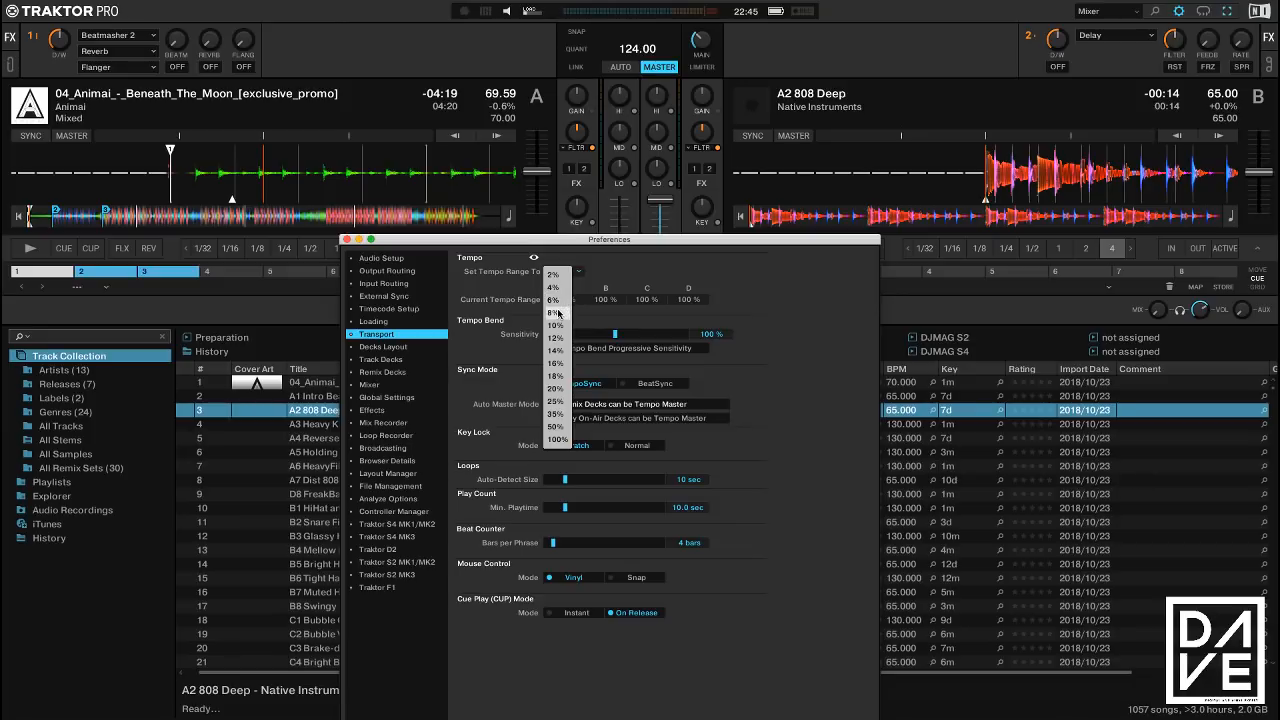
{"action": "left_click", "coordinate": [557, 312]}
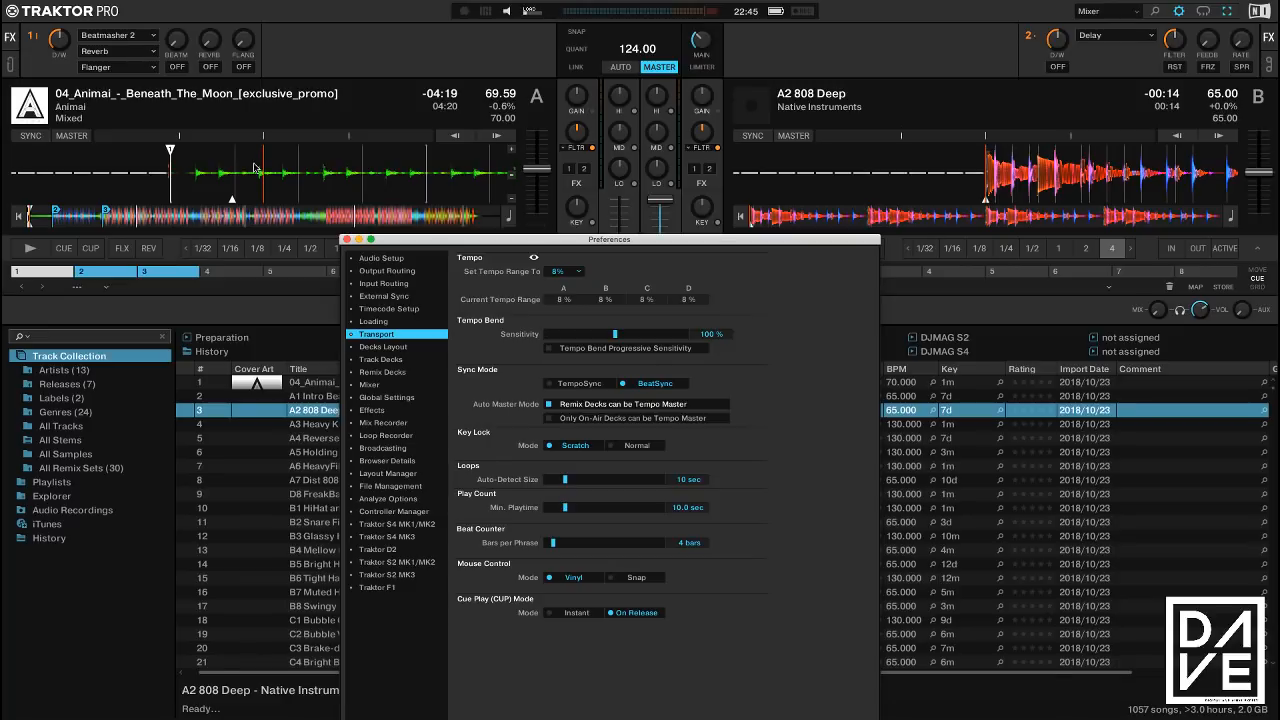
Load 04_Animai_-_Beneath_The_Moon into deck B and sync it to the master clock at 70 BPM, with the Preferences window moved below the decks
{"action": "left_click_drag", "start_coordinate": [314, 382], "coordinate": [897, 188]}
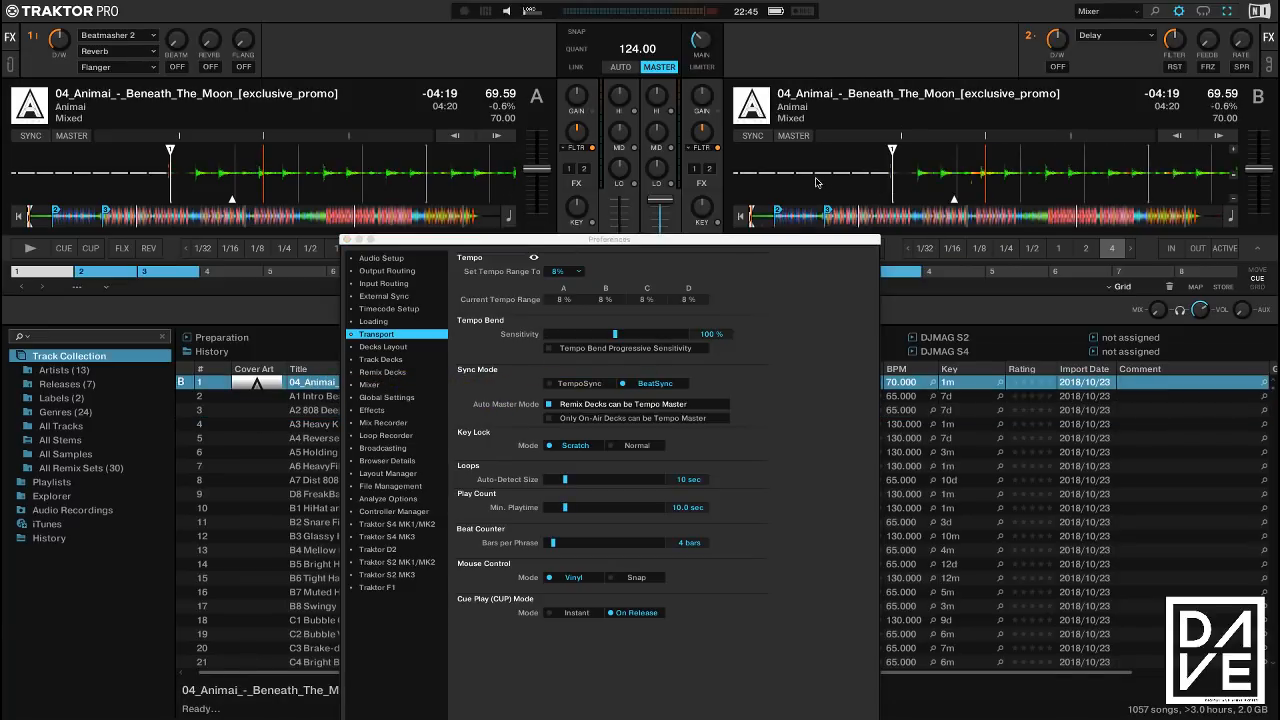
{"action": "left_click_drag", "start_coordinate": [756, 240], "coordinate": [746, 316]}
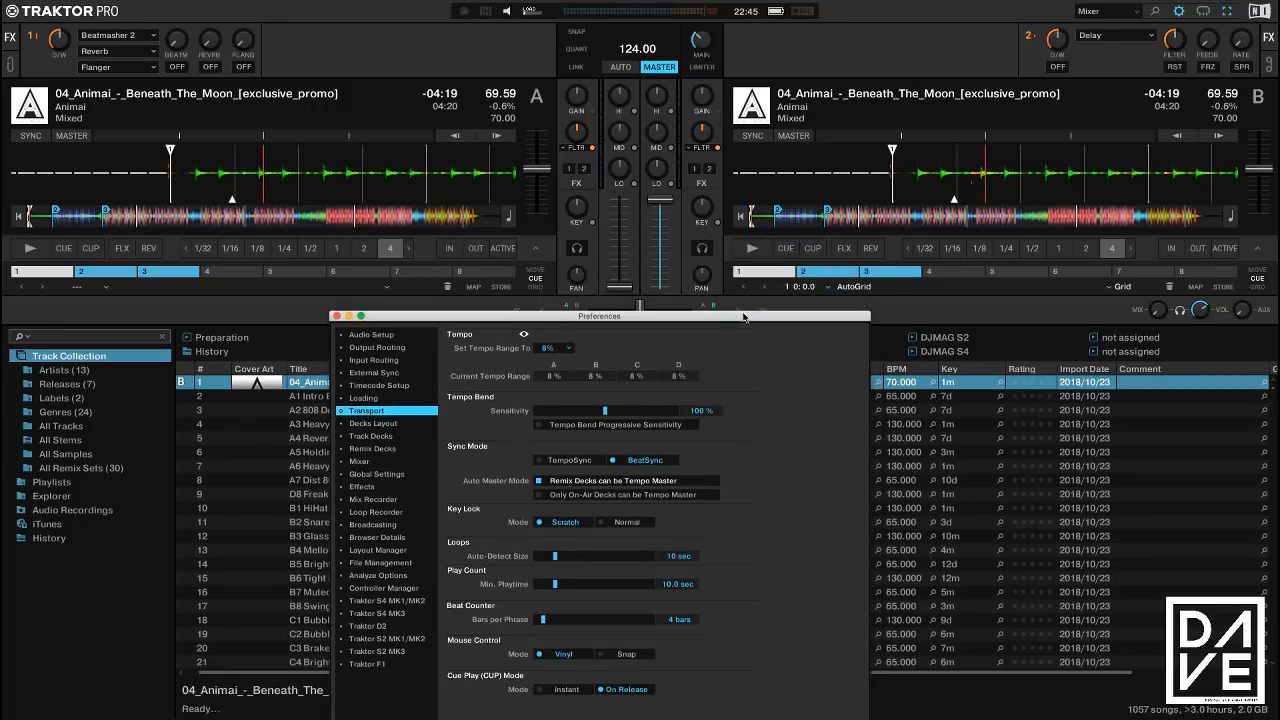
{"action": "left_click", "coordinate": [752, 135]}
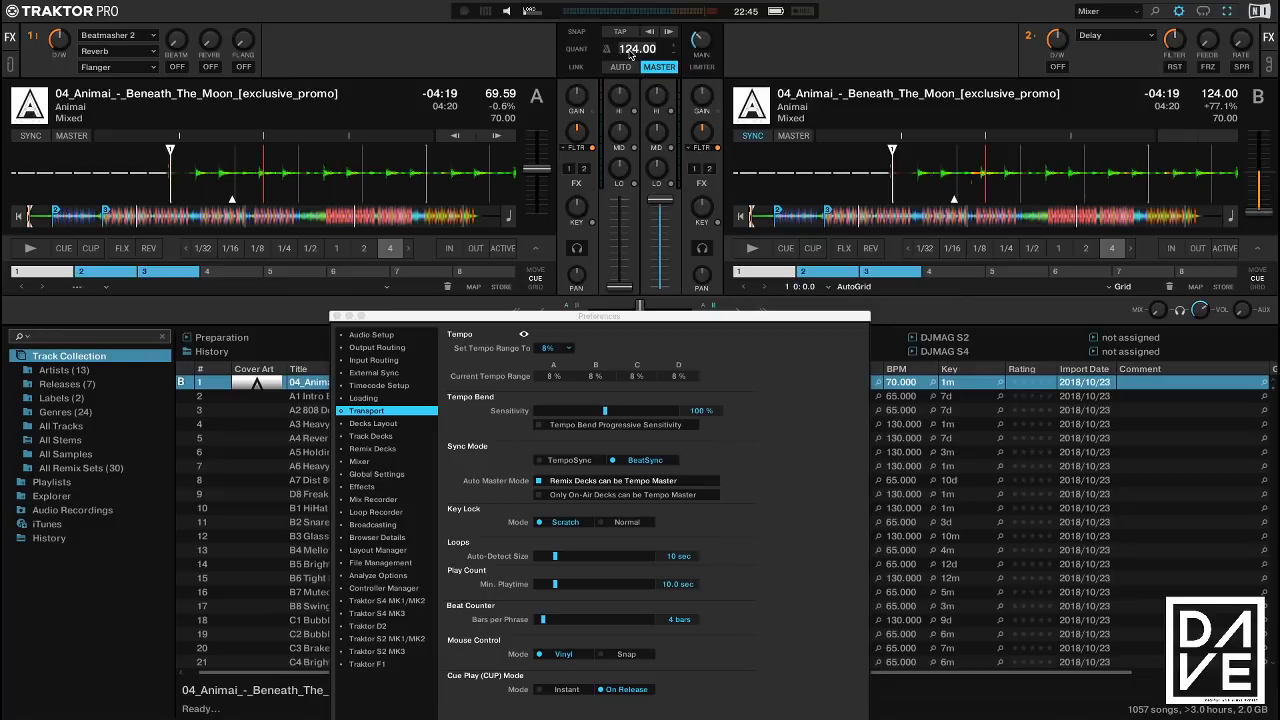
{"action": "type", "text": "70"}
{"action": "key", "text": "Return"}
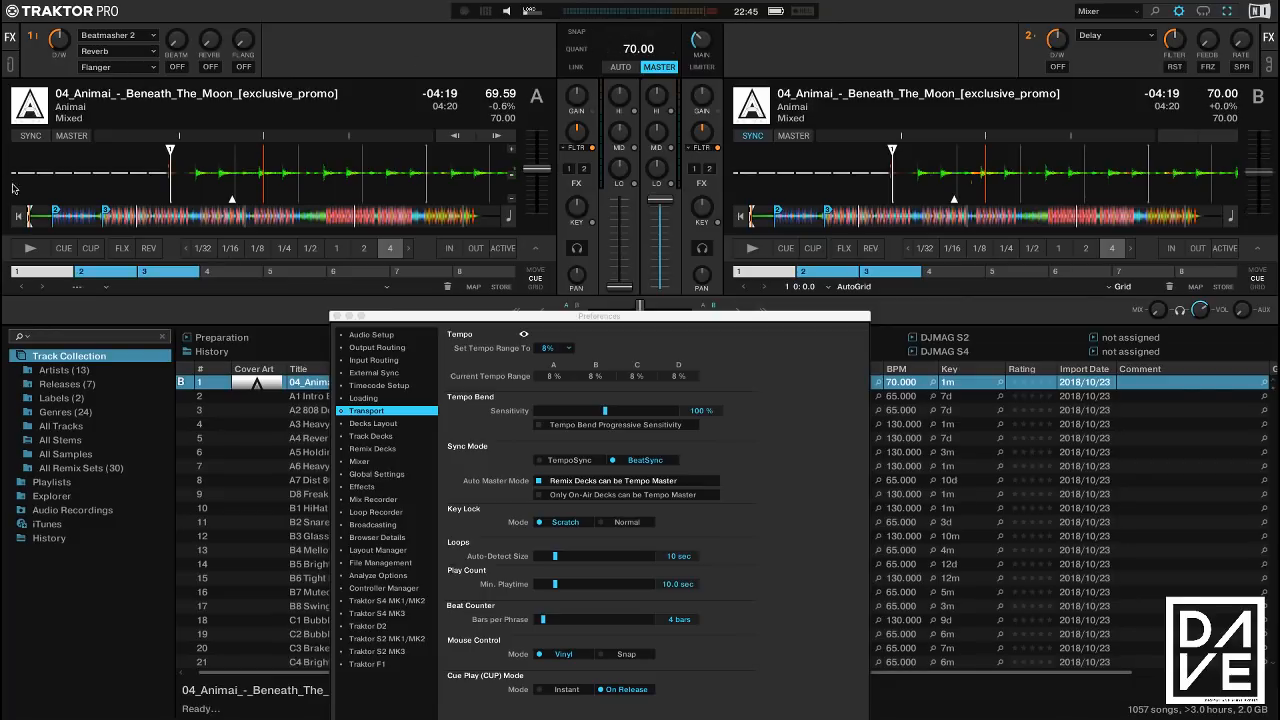
Sync deck A, return it to hotcue 1 and start playback on both decks in BeatSync mode
{"action": "left_click", "coordinate": [33, 136]}
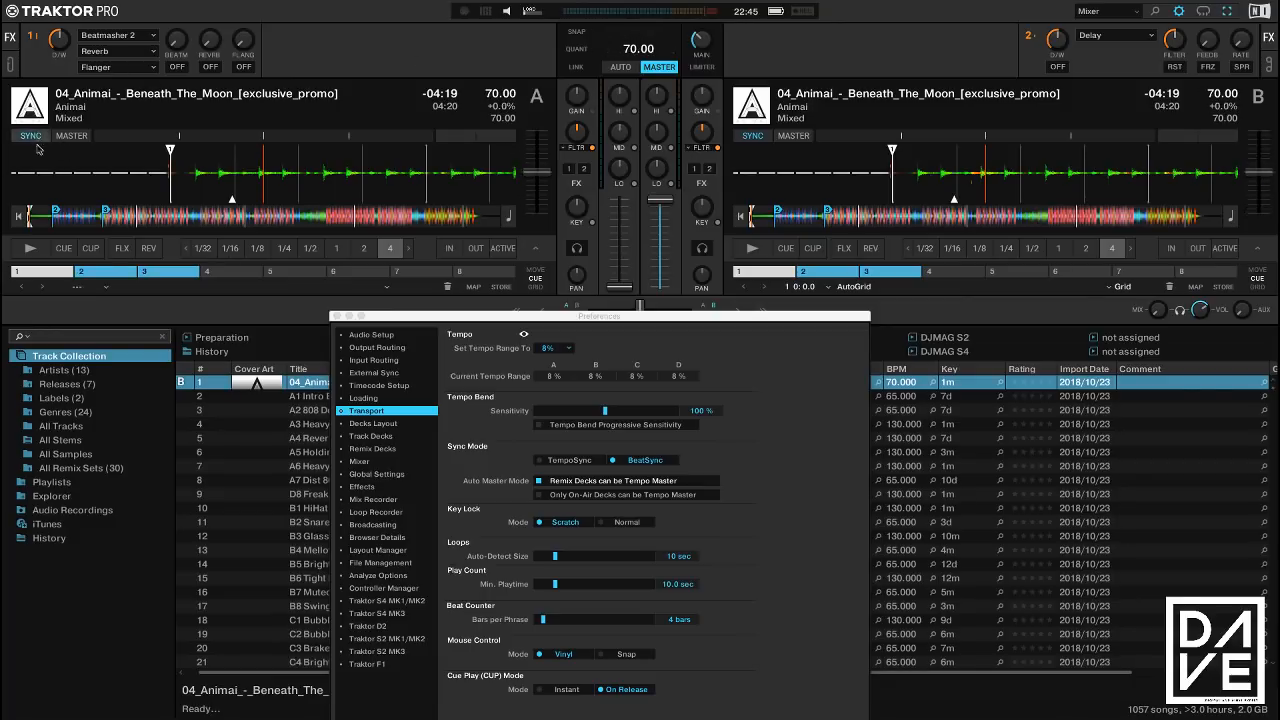
{"action": "left_click", "coordinate": [33, 274]}
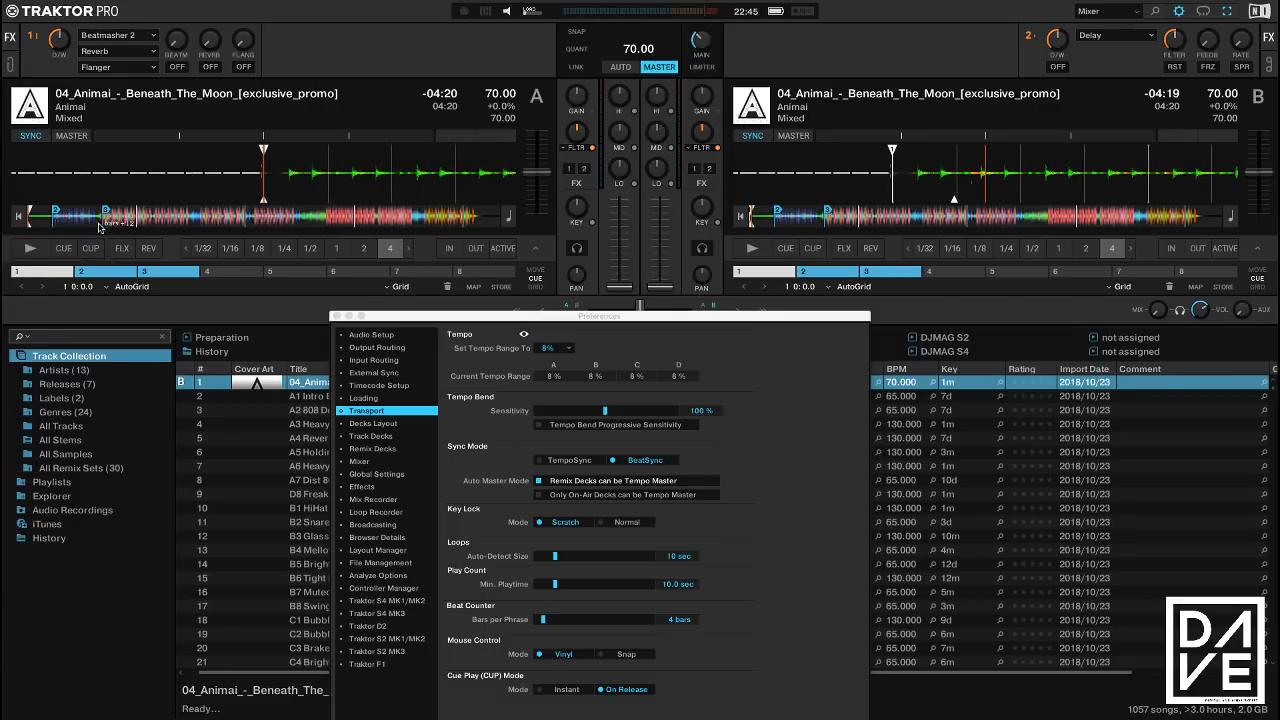
{"action": "left_click", "coordinate": [33, 249]}
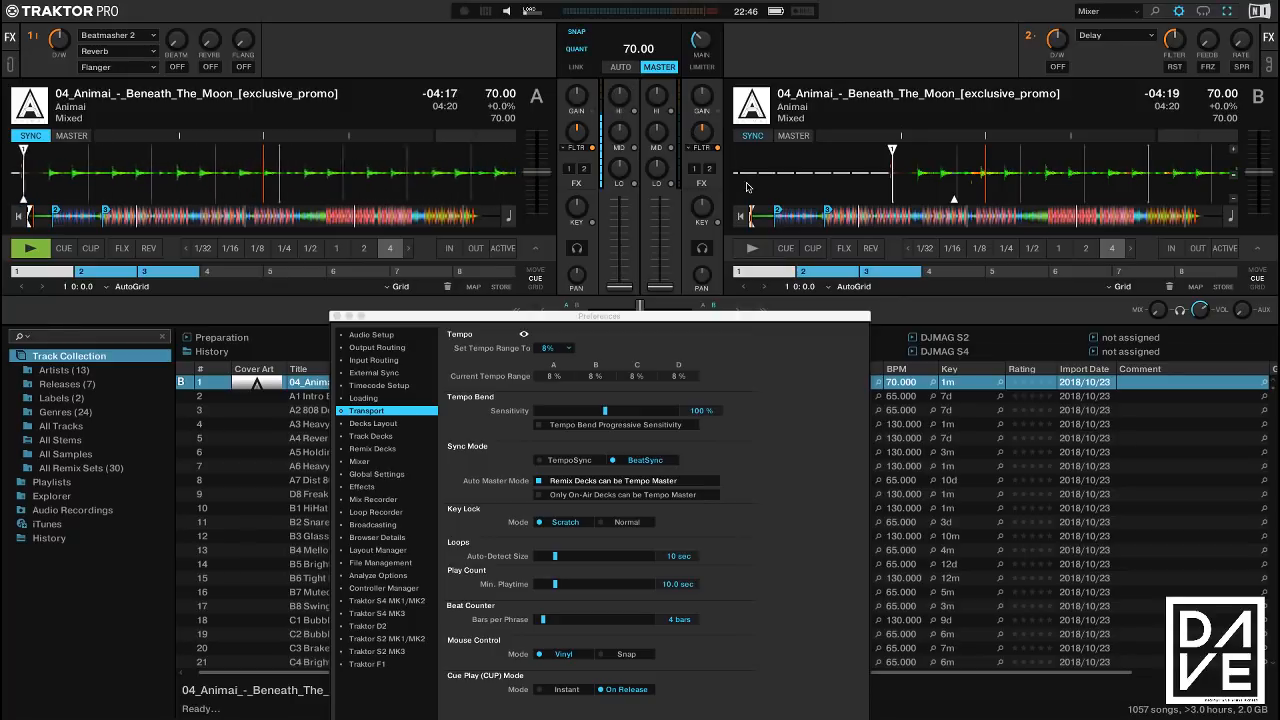
{"action": "left_click", "coordinate": [757, 248]}
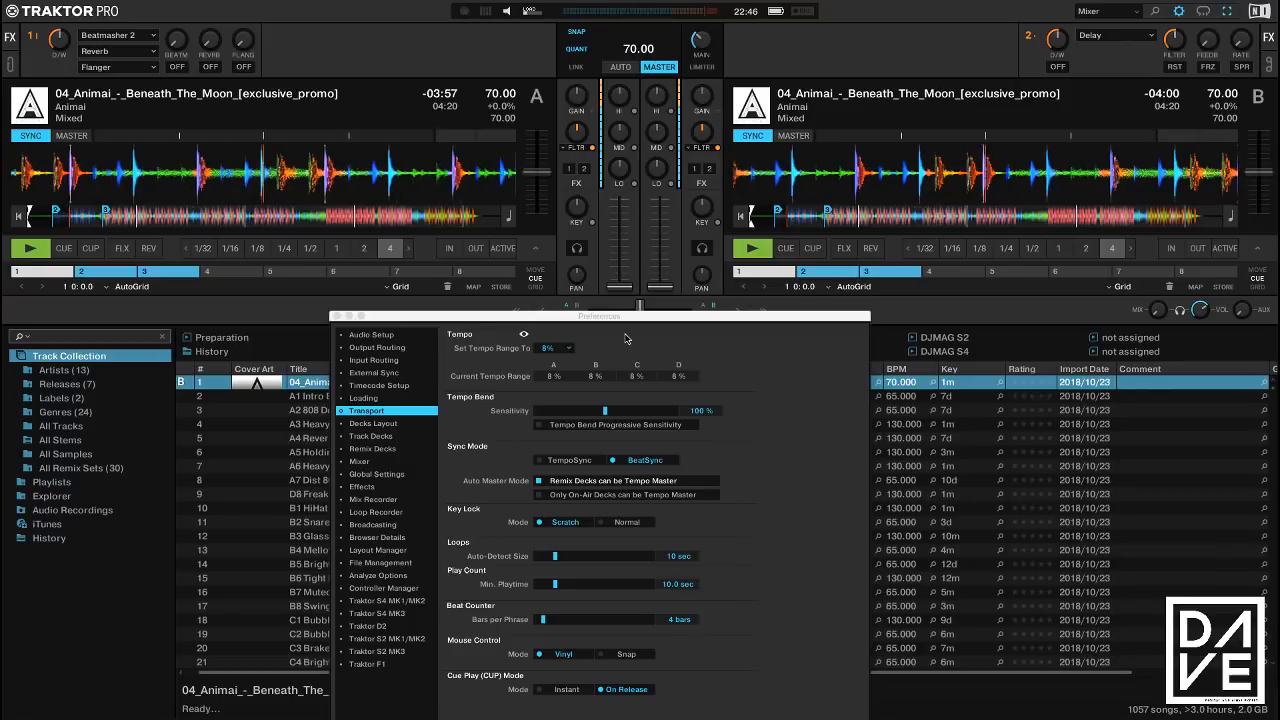
Change the sync mode to TempoSync, nudge deck B backward during playback and stop both decks
{"action": "left_click", "coordinate": [567, 461]}
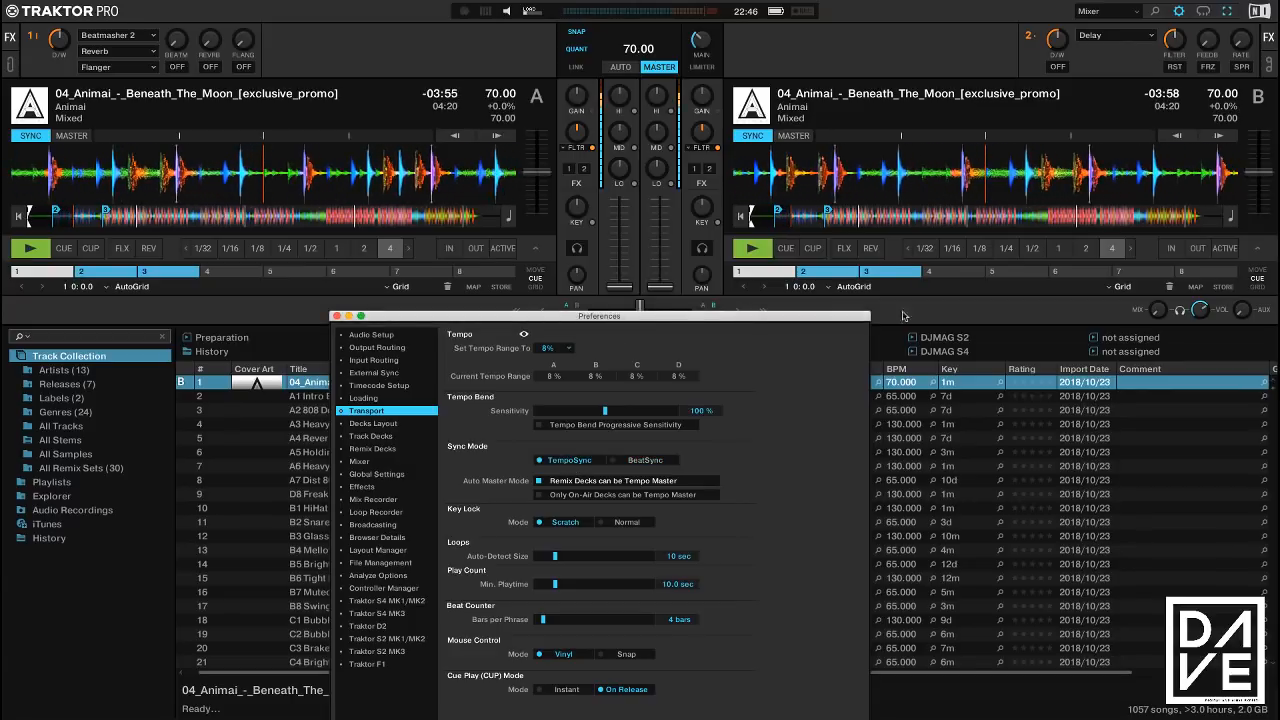
{"action": "left_click", "coordinate": [1175, 138]}
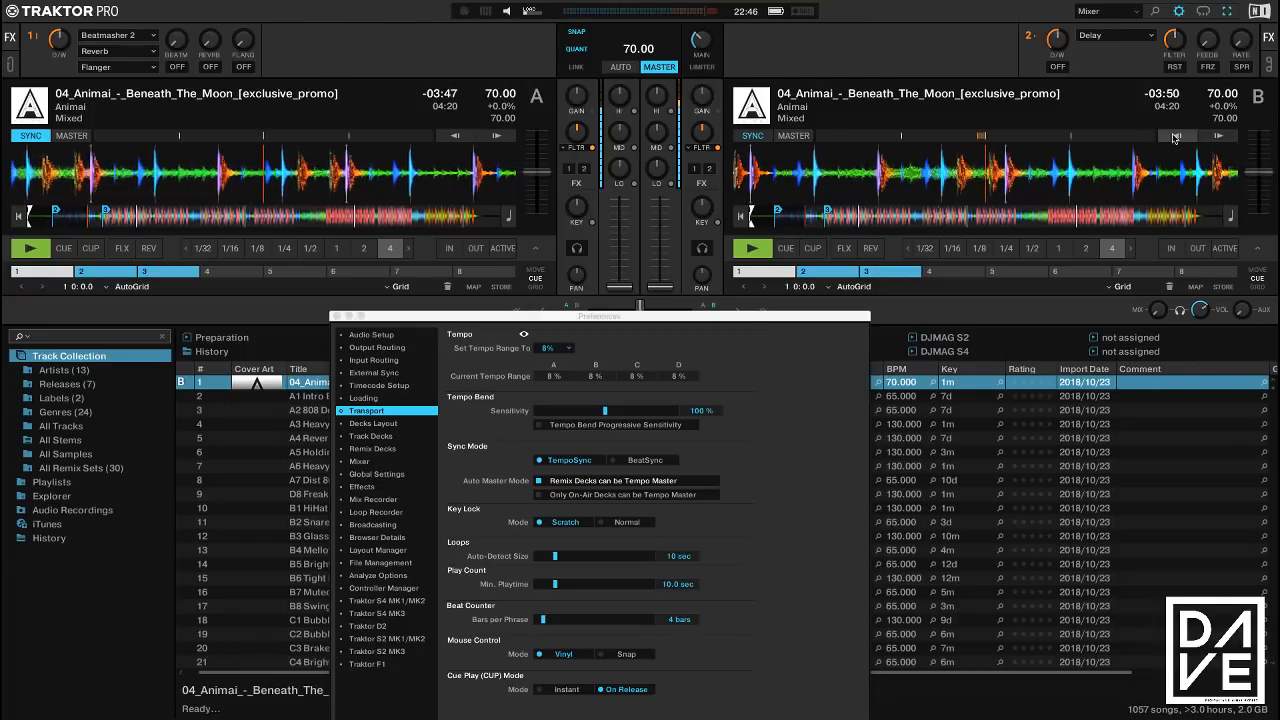
{"action": "left_click", "coordinate": [752, 248]}
{"action": "left_click", "coordinate": [30, 248]}
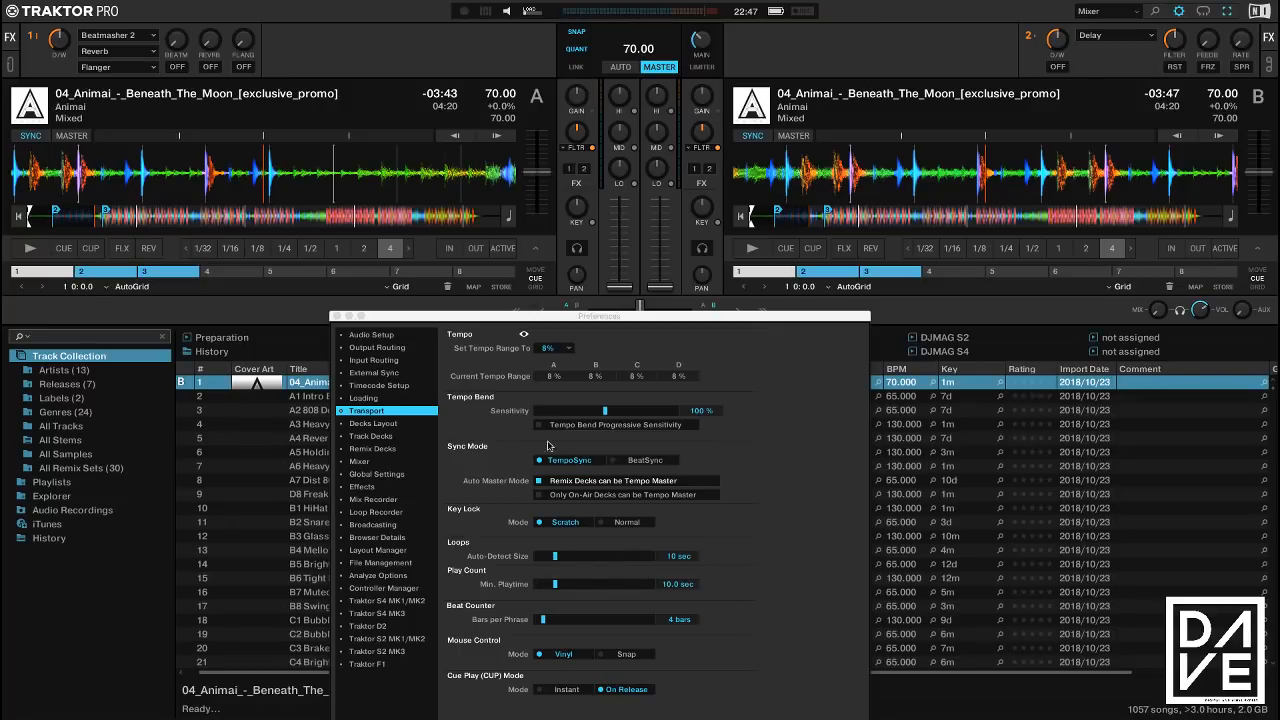
Set the Play Count minimum playtime to 0 seconds and play A2 808 Deep followed by 04_Animai_-_Beneath_The_Moon on deck A
{"action": "left_click_drag", "start_coordinate": [548, 319], "coordinate": [830, 229]}
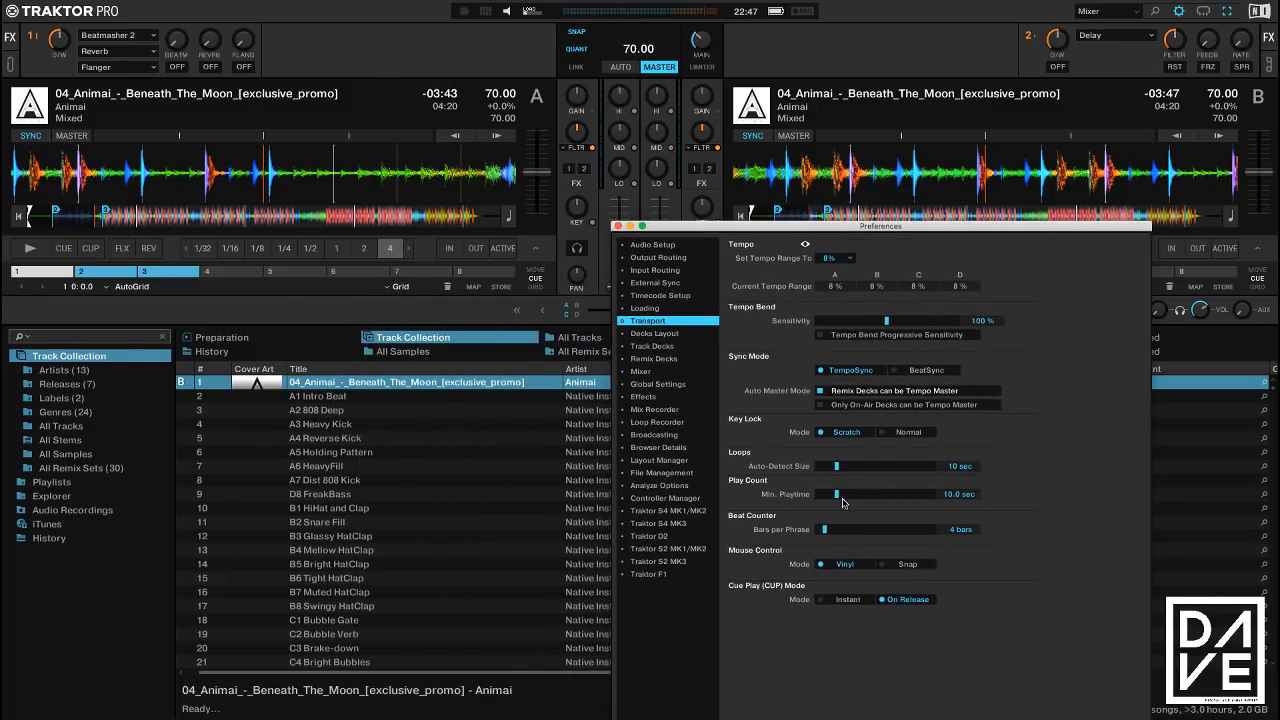
{"action": "left_click_drag", "start_coordinate": [837, 500], "coordinate": [815, 502]}
{"action": "left_click_drag", "start_coordinate": [338, 410], "coordinate": [228, 196]}
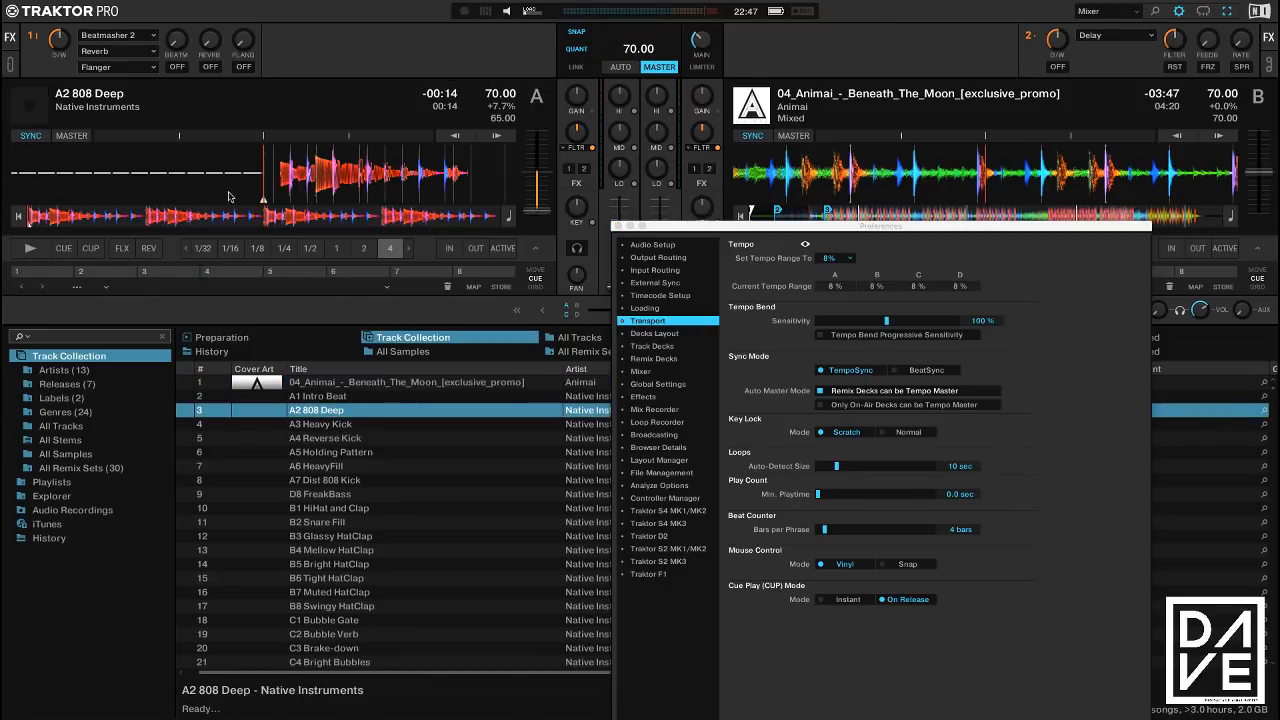
{"action": "left_click", "coordinate": [30, 247]}
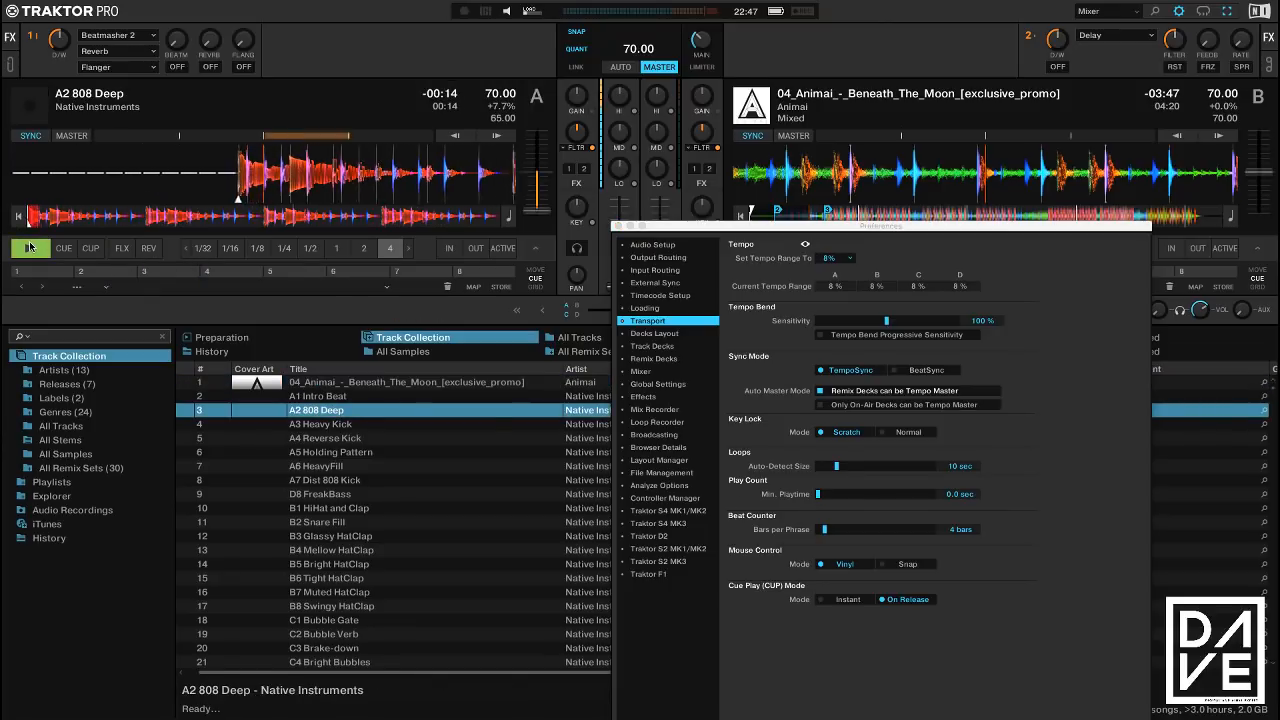
{"action": "left_click", "coordinate": [30, 247]}
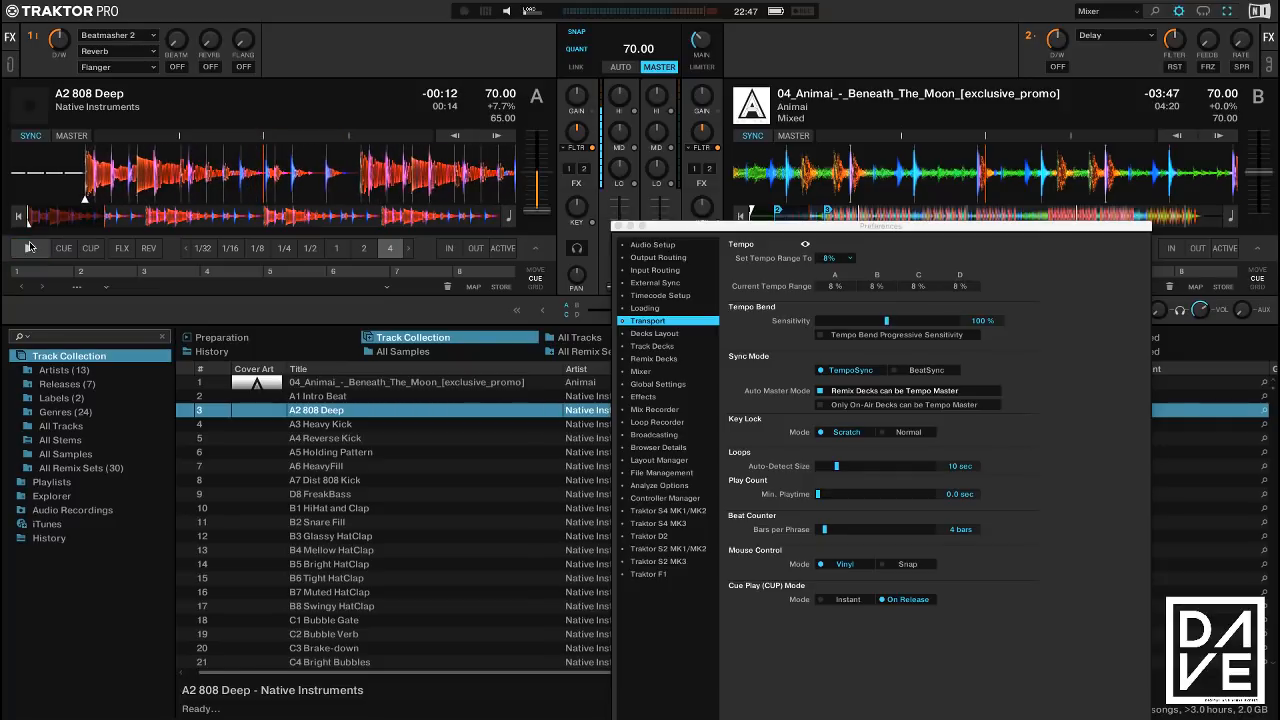
{"action": "left_click_drag", "start_coordinate": [314, 388], "coordinate": [250, 170]}
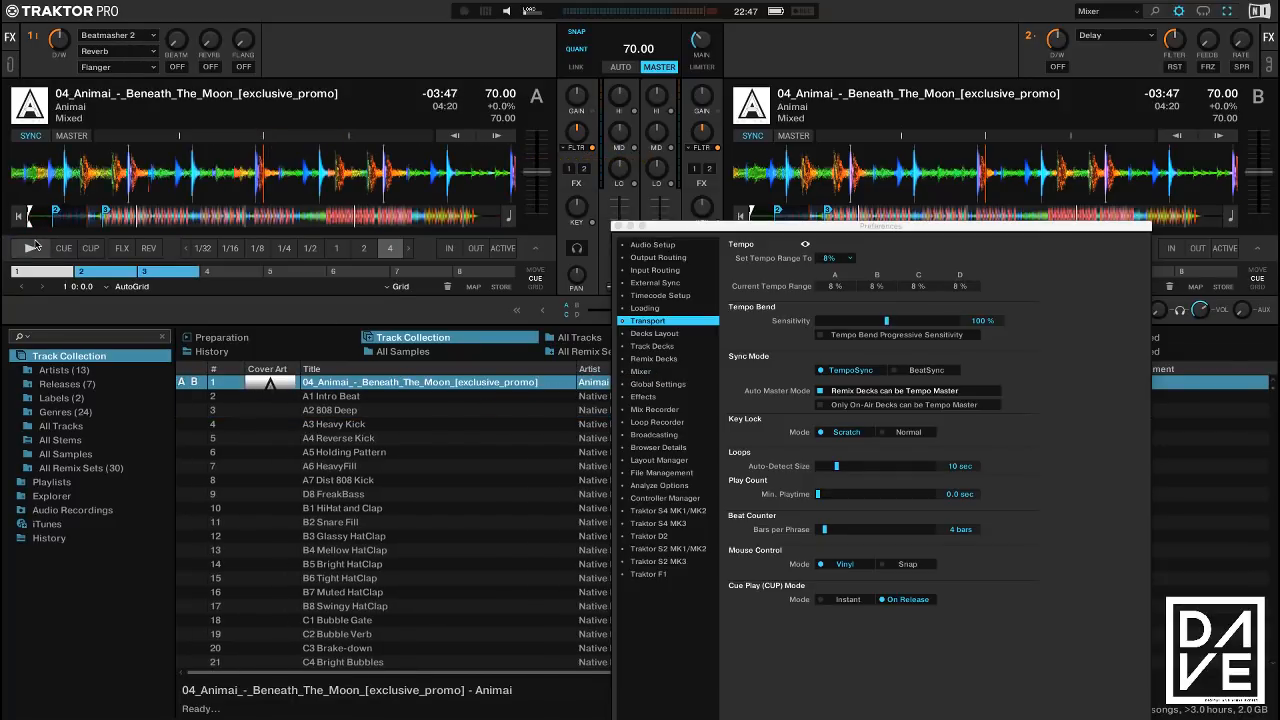
{"action": "left_click", "coordinate": [31, 247]}
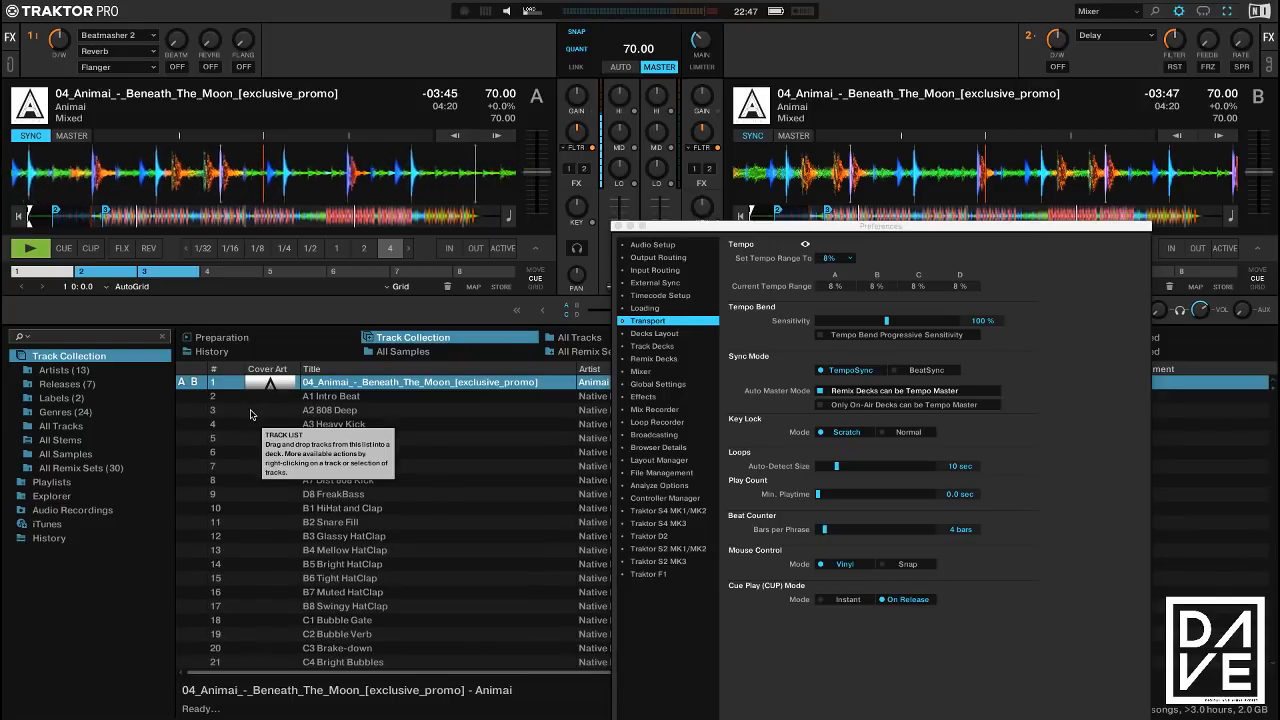
Add the Play Count column to the track list and stop deck A
{"action": "right_click", "coordinate": [198, 370]}
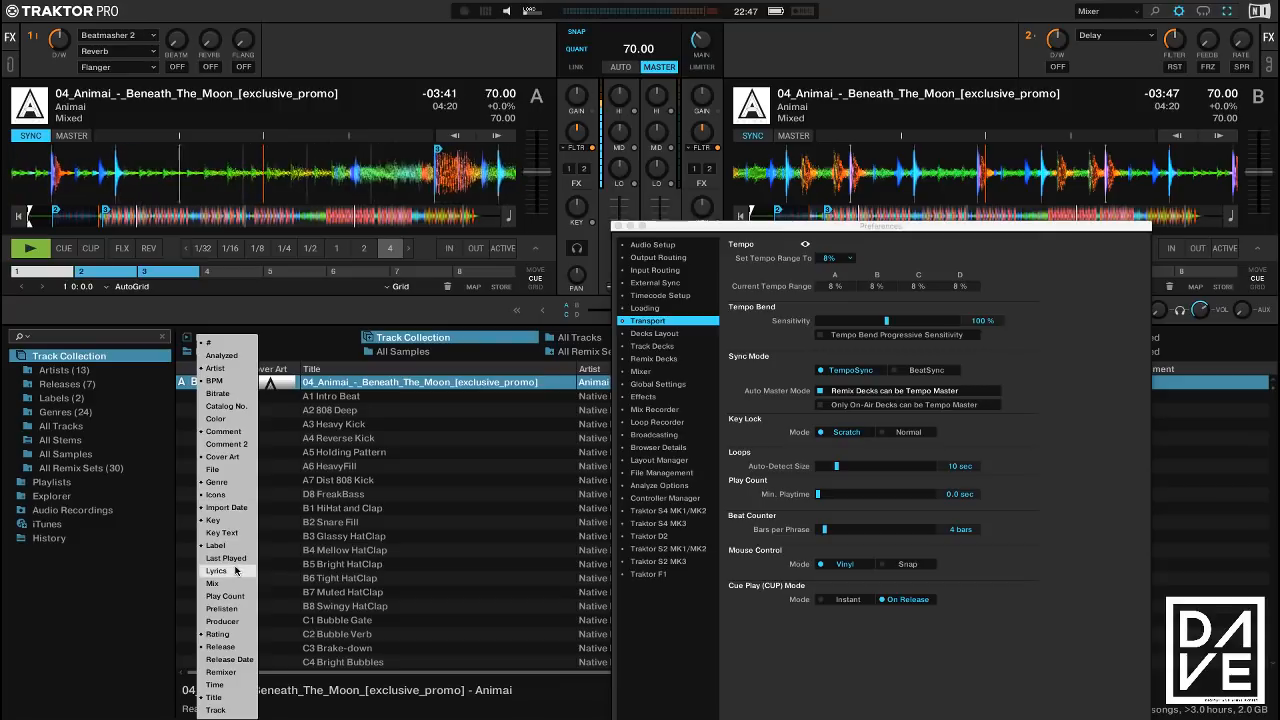
{"action": "left_click", "coordinate": [231, 596]}
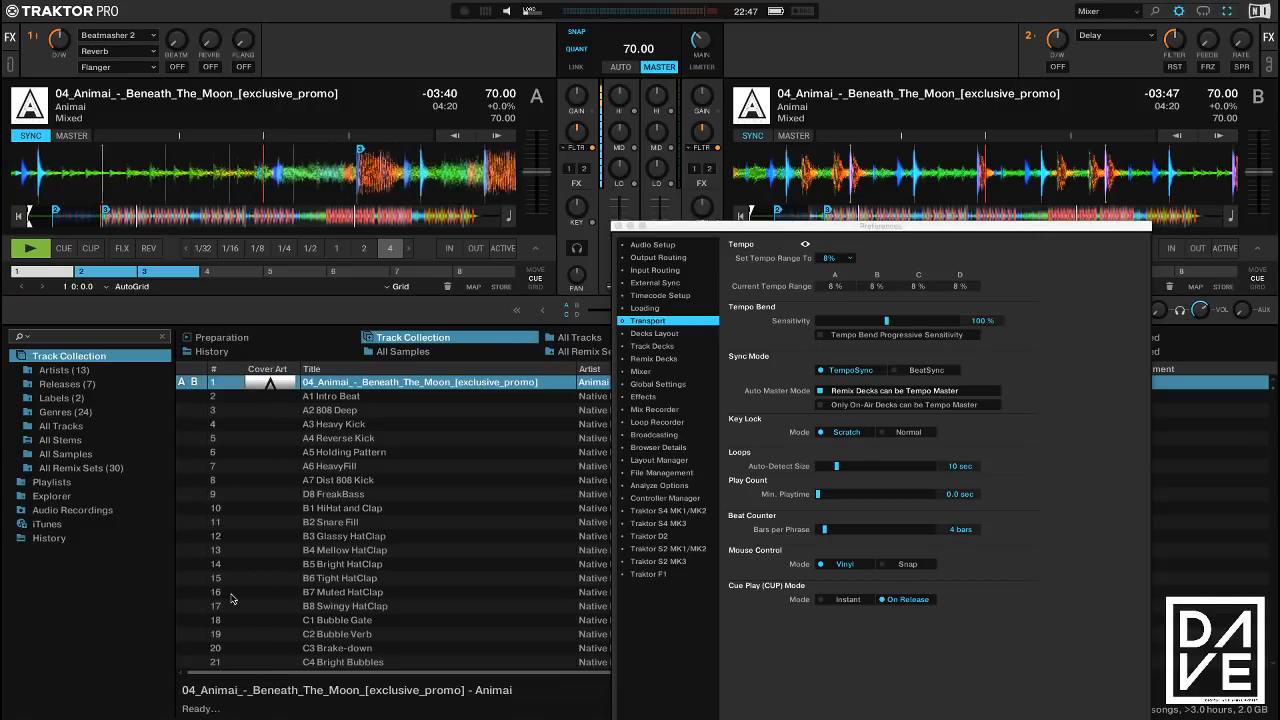
{"action": "right_click", "coordinate": [195, 370]}
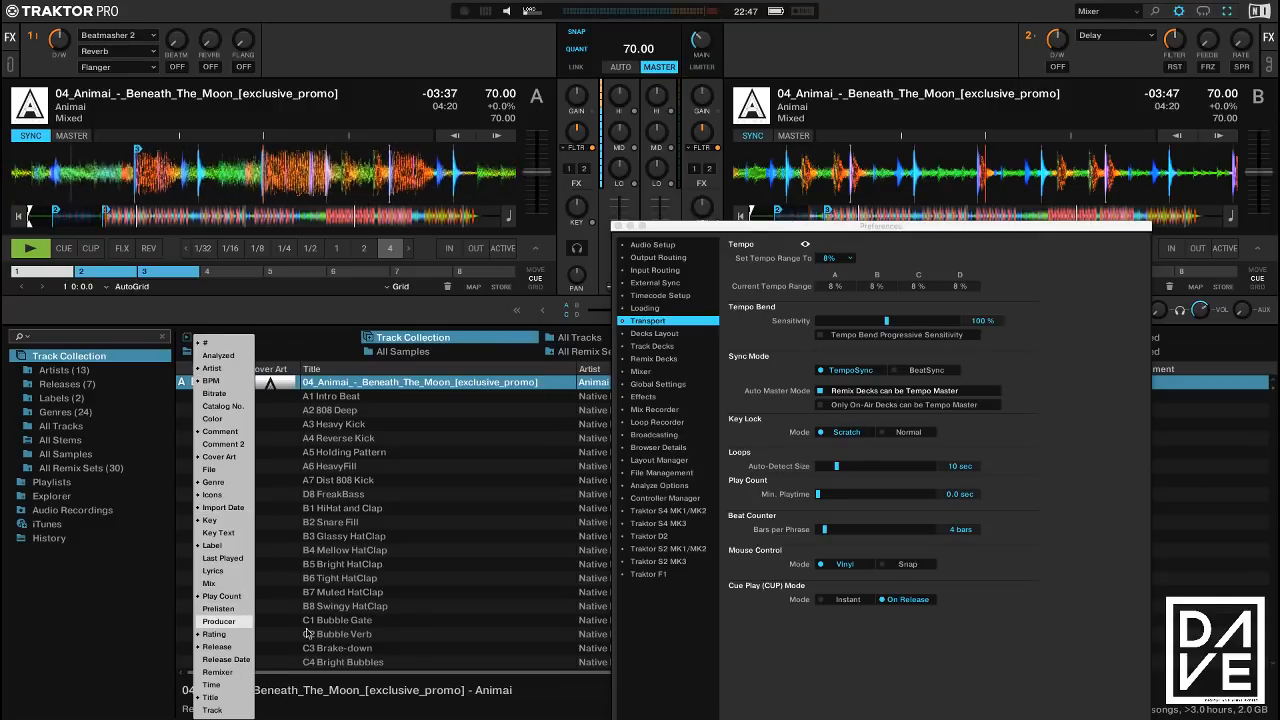
{"action": "left_click", "coordinate": [450, 596]}
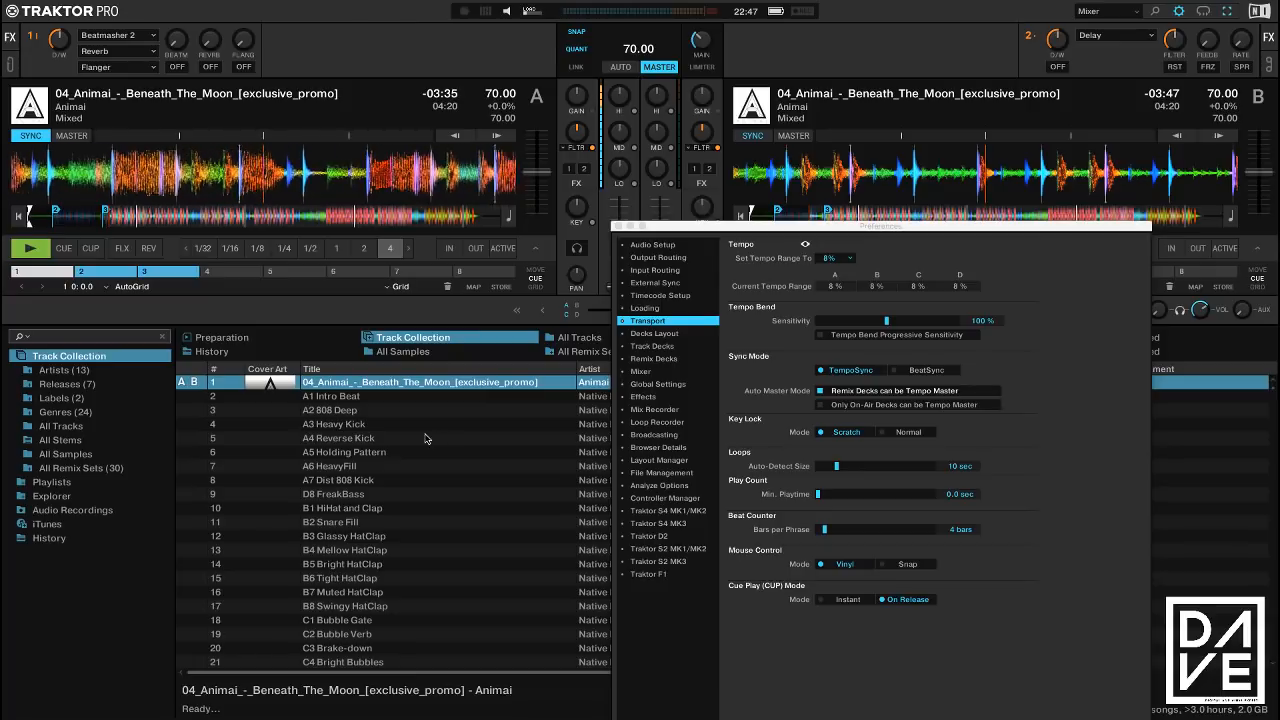
{"action": "left_click", "coordinate": [31, 250]}
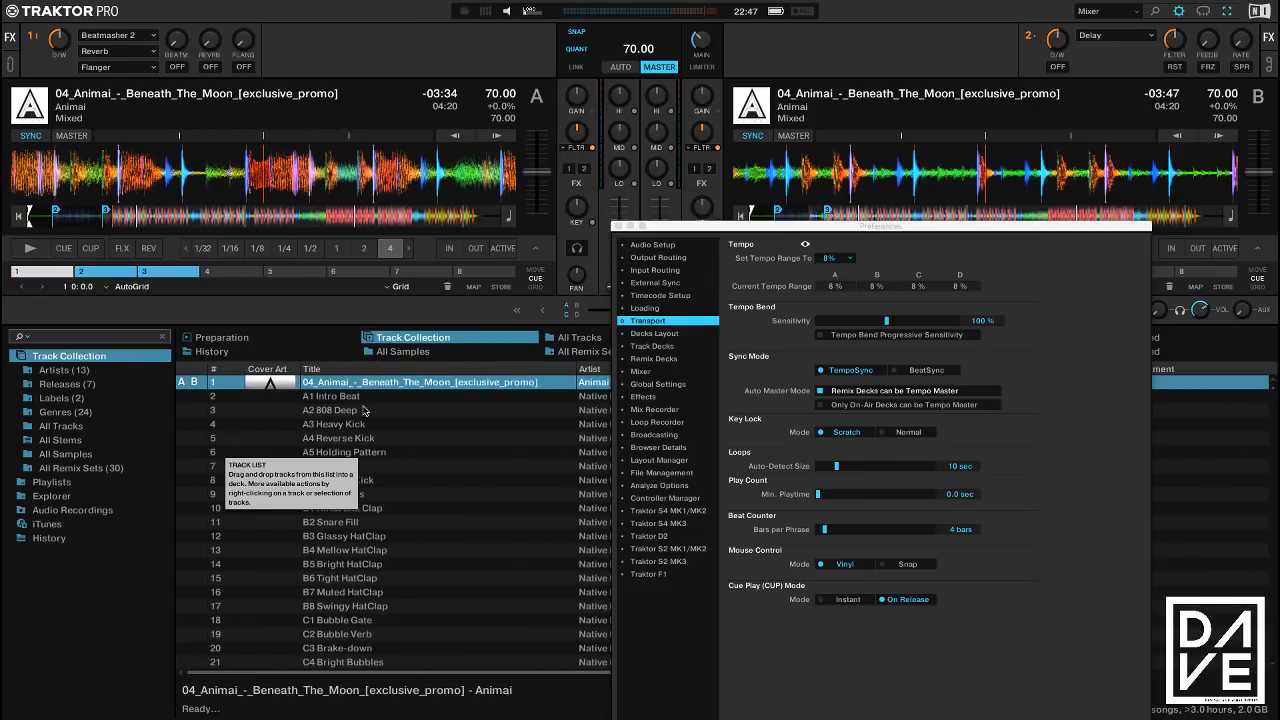
Uncover the track list by moving the Preferences window down, and make Play Count the first column
{"action": "left_click_drag", "start_coordinate": [676, 228], "coordinate": [630, 477]}
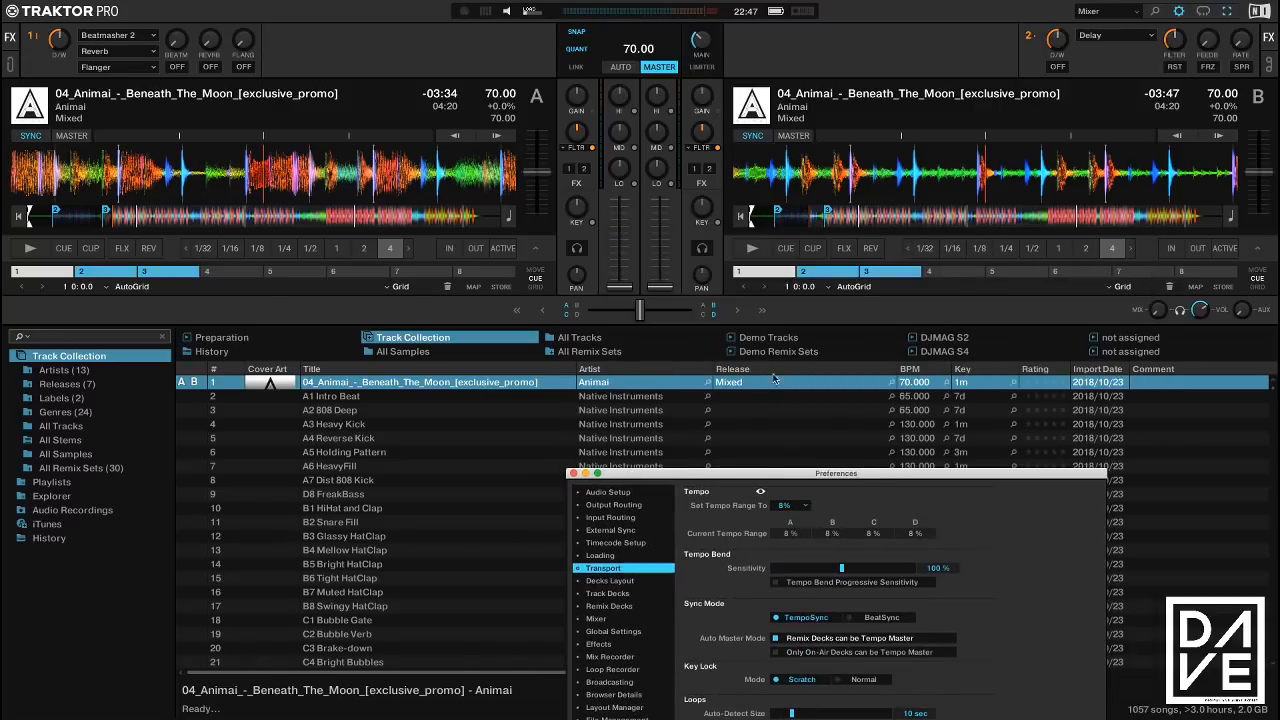
{"action": "scroll", "coordinate": [773, 412], "scroll_direction": "right", "scroll_amount": 5}
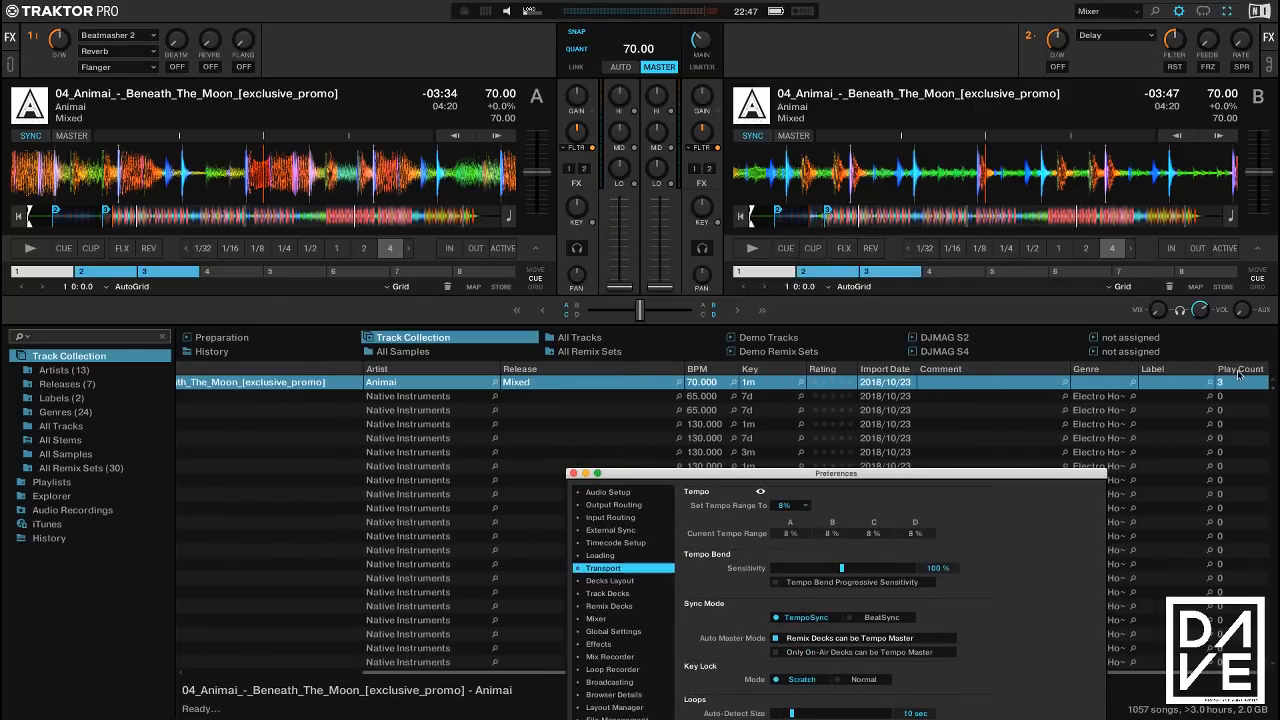
{"action": "left_click_drag", "start_coordinate": [1234, 373], "coordinate": [372, 372]}
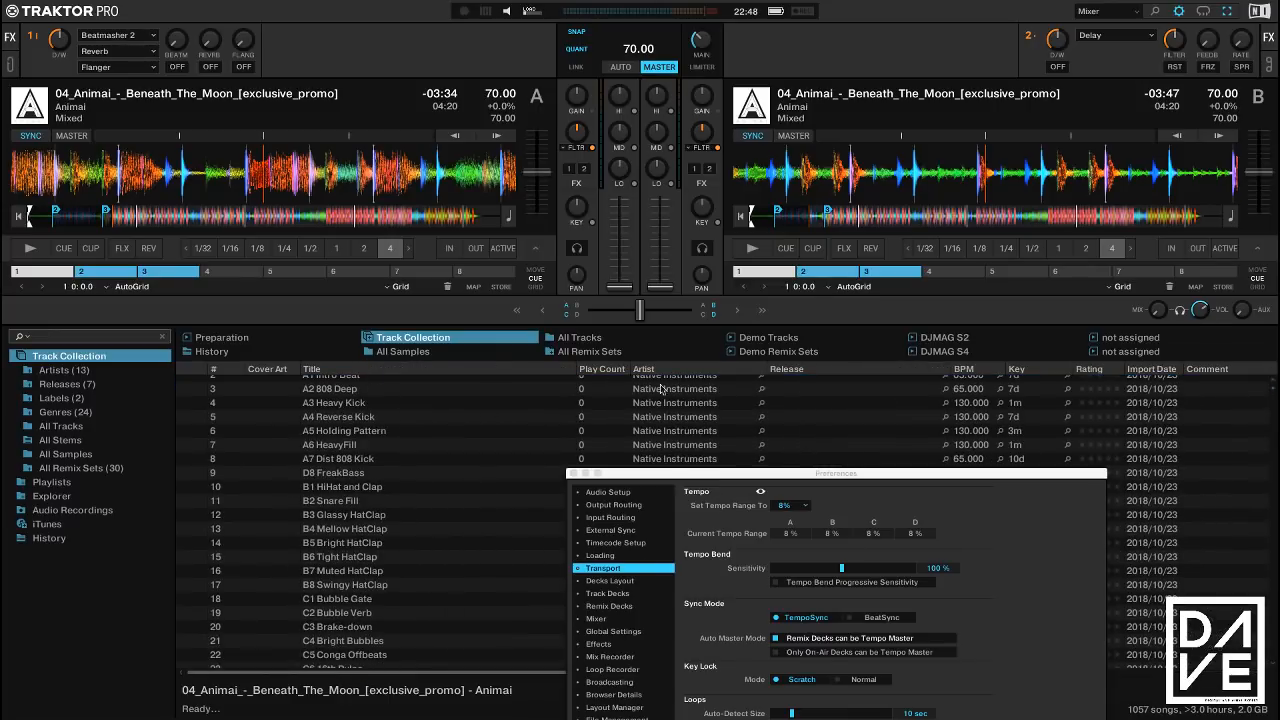
{"action": "left_click_drag", "start_coordinate": [595, 373], "coordinate": [212, 392]}
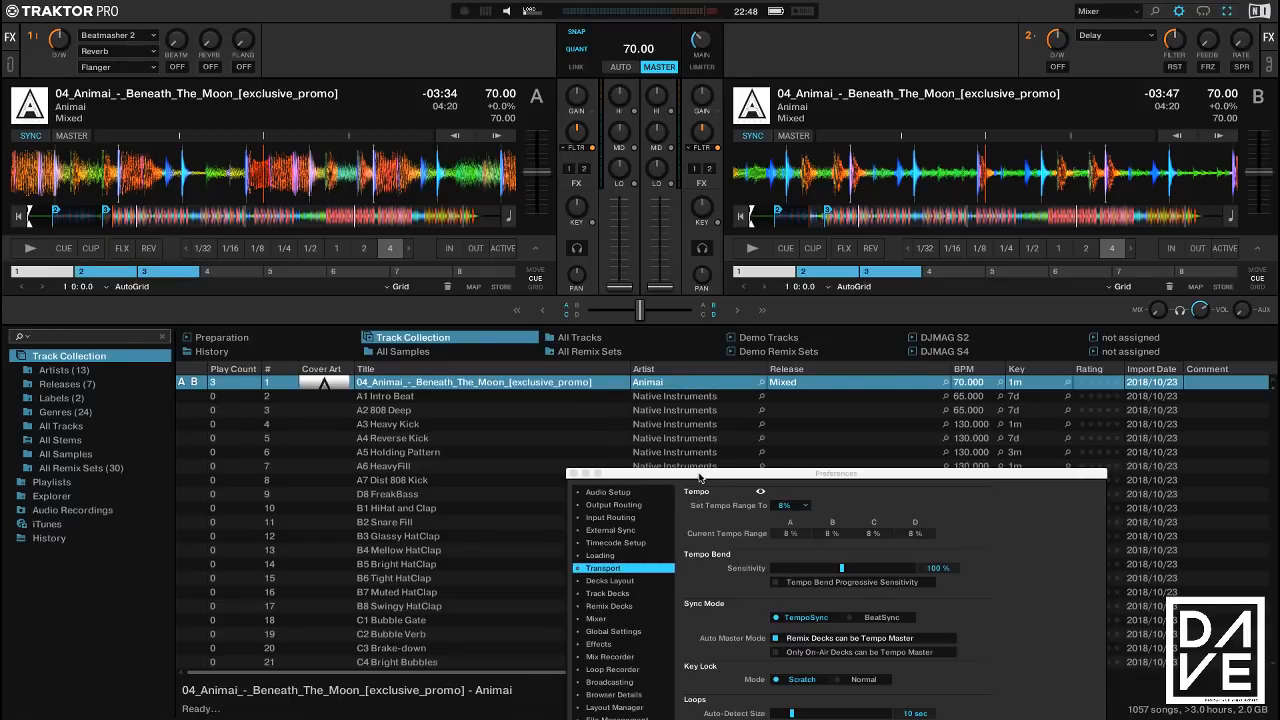
Set the Play Count minimum playtime to 3 seconds, and briefly play A1 Intro Beat on deck A
{"action": "left_click_drag", "start_coordinate": [700, 472], "coordinate": [660, 184]}
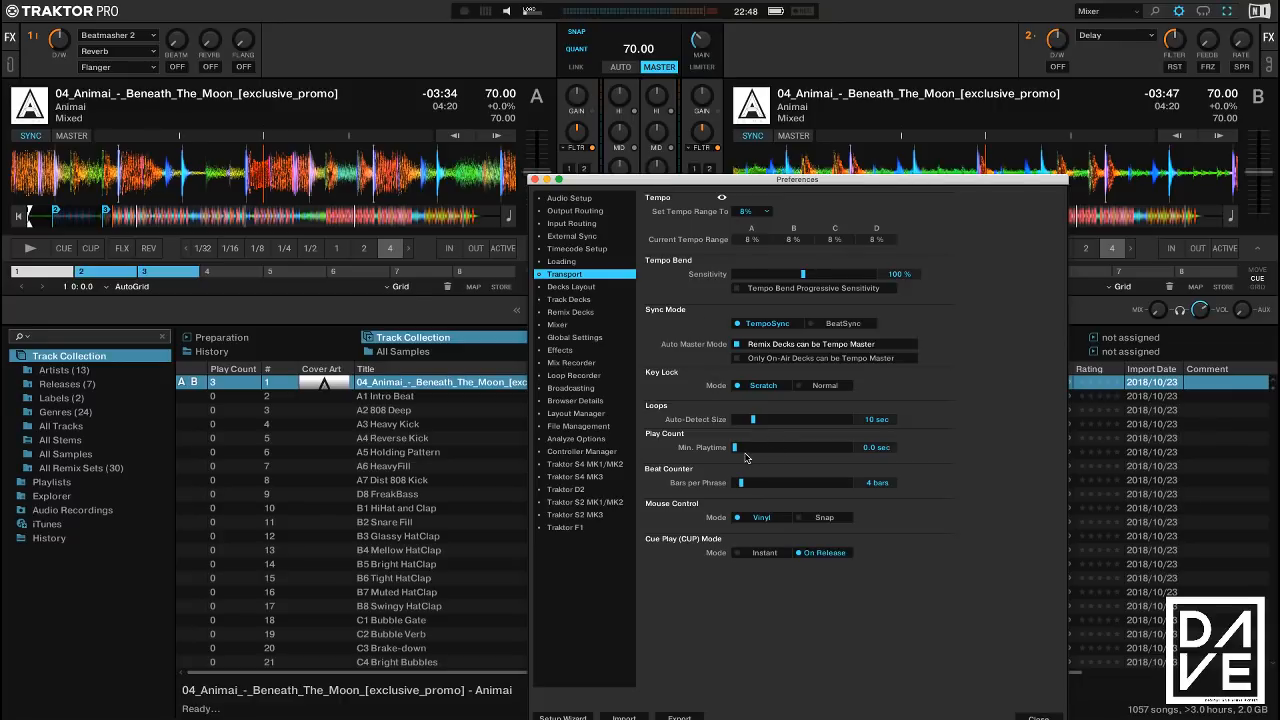
{"action": "left_click_drag", "start_coordinate": [736, 451], "coordinate": [742, 451]}
{"action": "left_click_drag", "start_coordinate": [380, 403], "coordinate": [272, 206]}
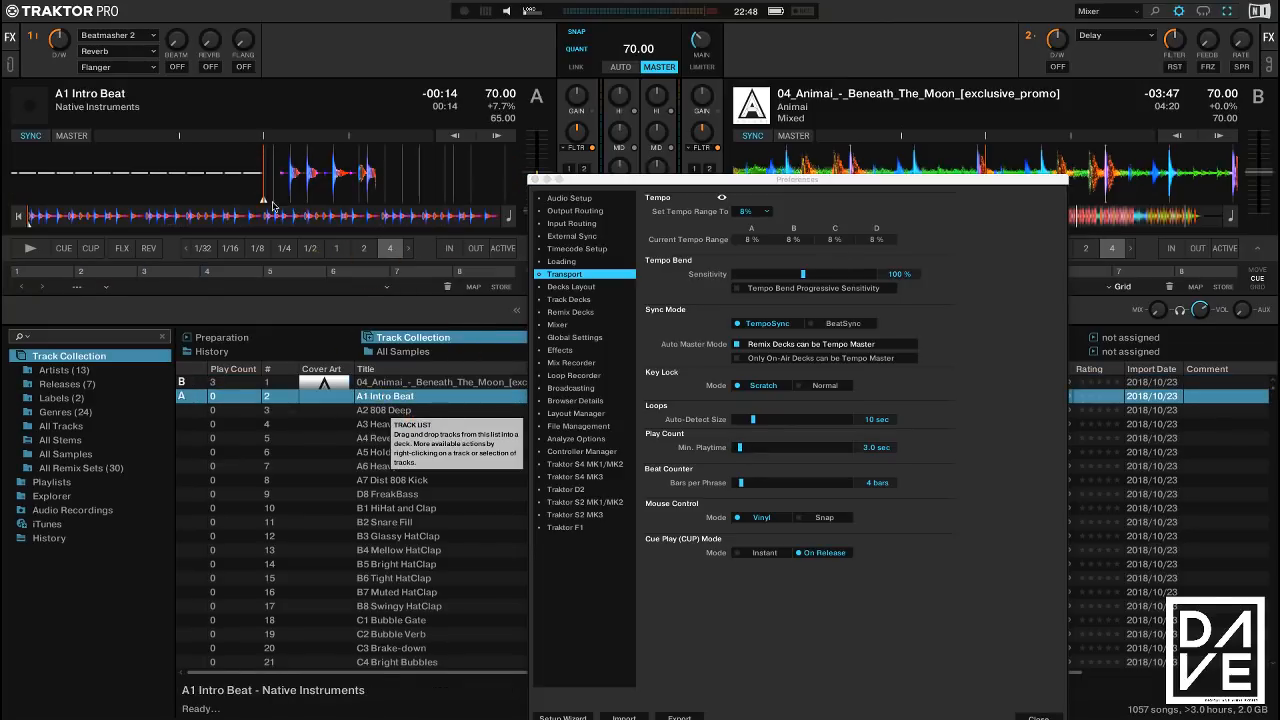
{"action": "left_click", "coordinate": [31, 248]}
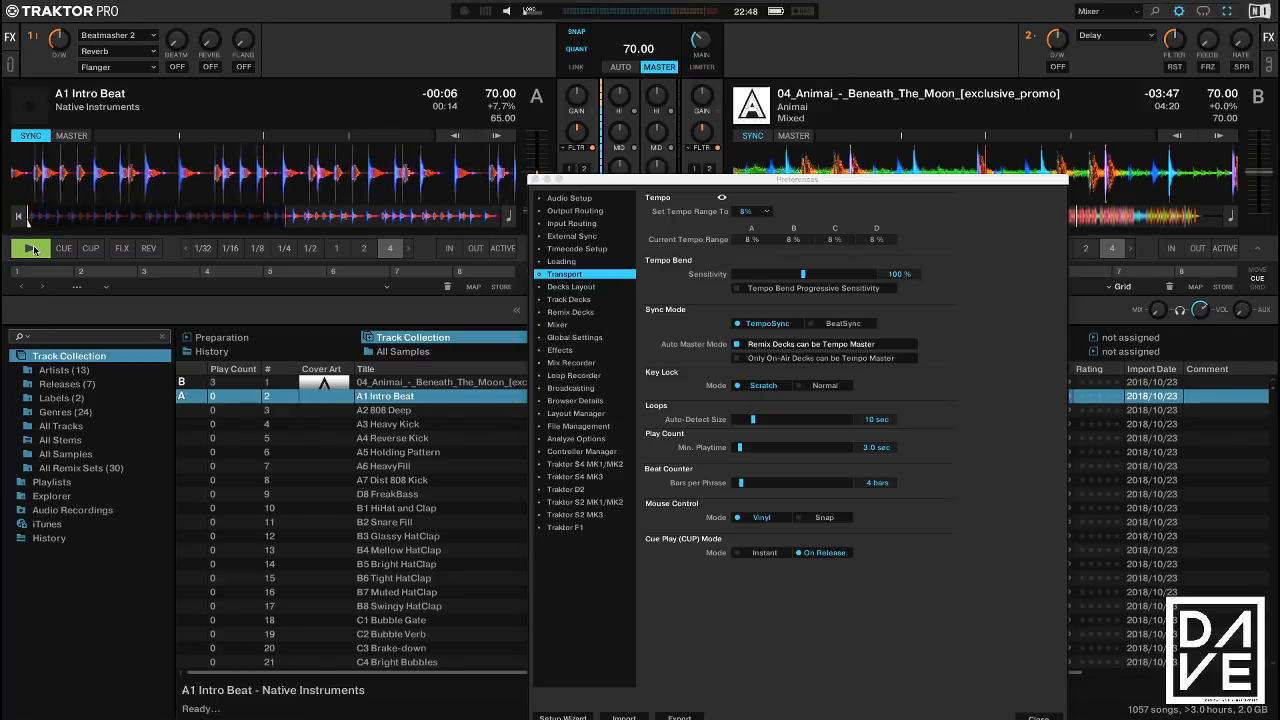
{"action": "left_click", "coordinate": [34, 249]}
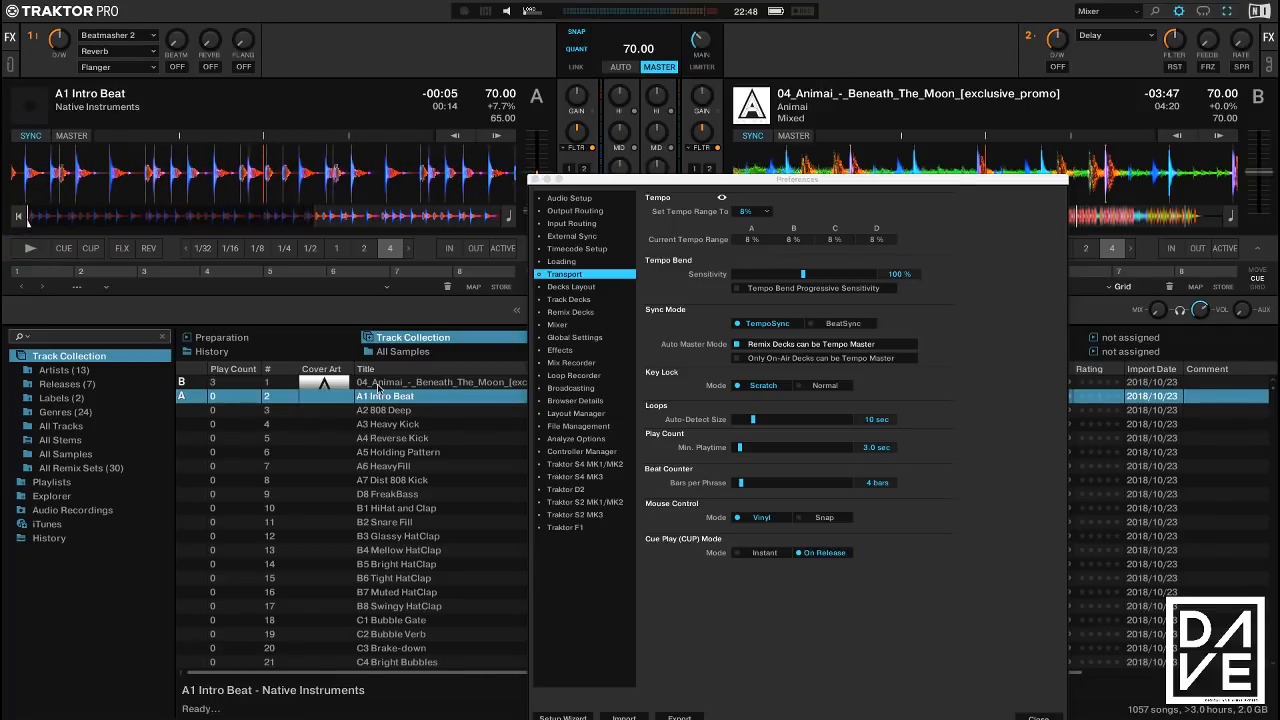
Load and briefly play 04_Animai_-_Beneath_The_Moon on deck A, and set the Play Count minimum playtime to 12 seconds
{"action": "left_click_drag", "start_coordinate": [378, 385], "coordinate": [383, 178]}
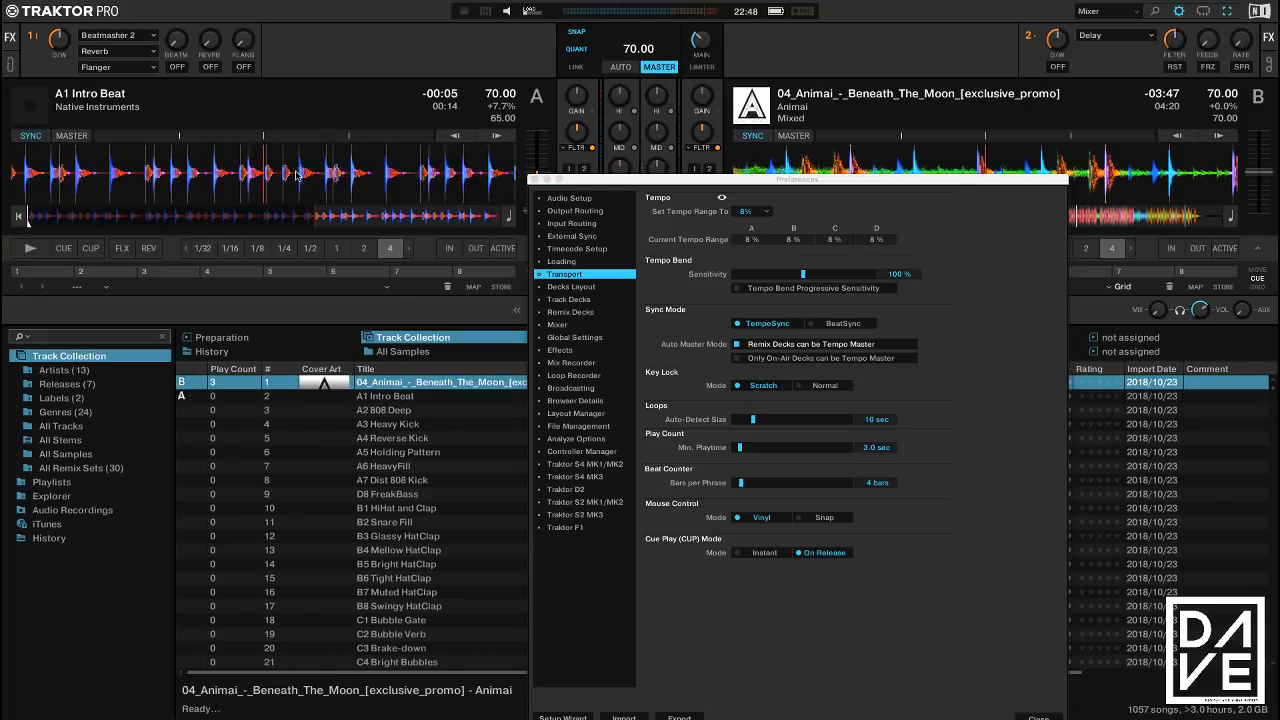
{"action": "left_click", "coordinate": [36, 250]}
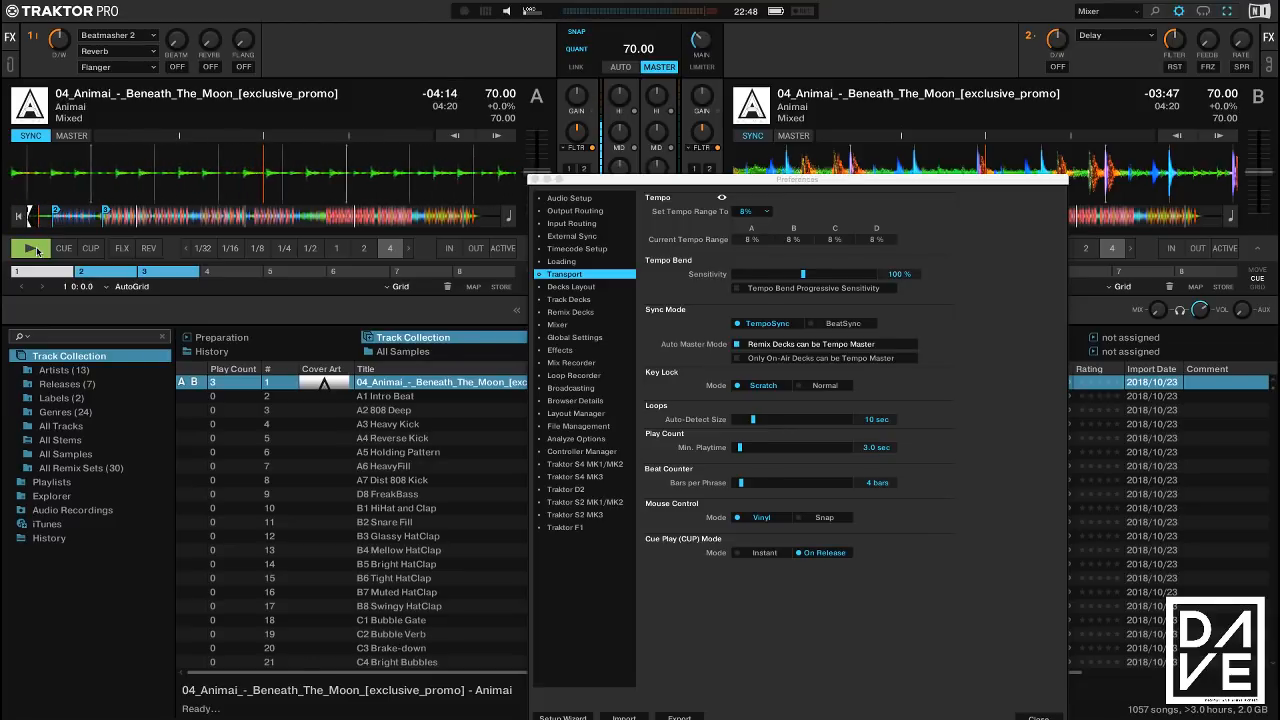
{"action": "left_click", "coordinate": [36, 250]}
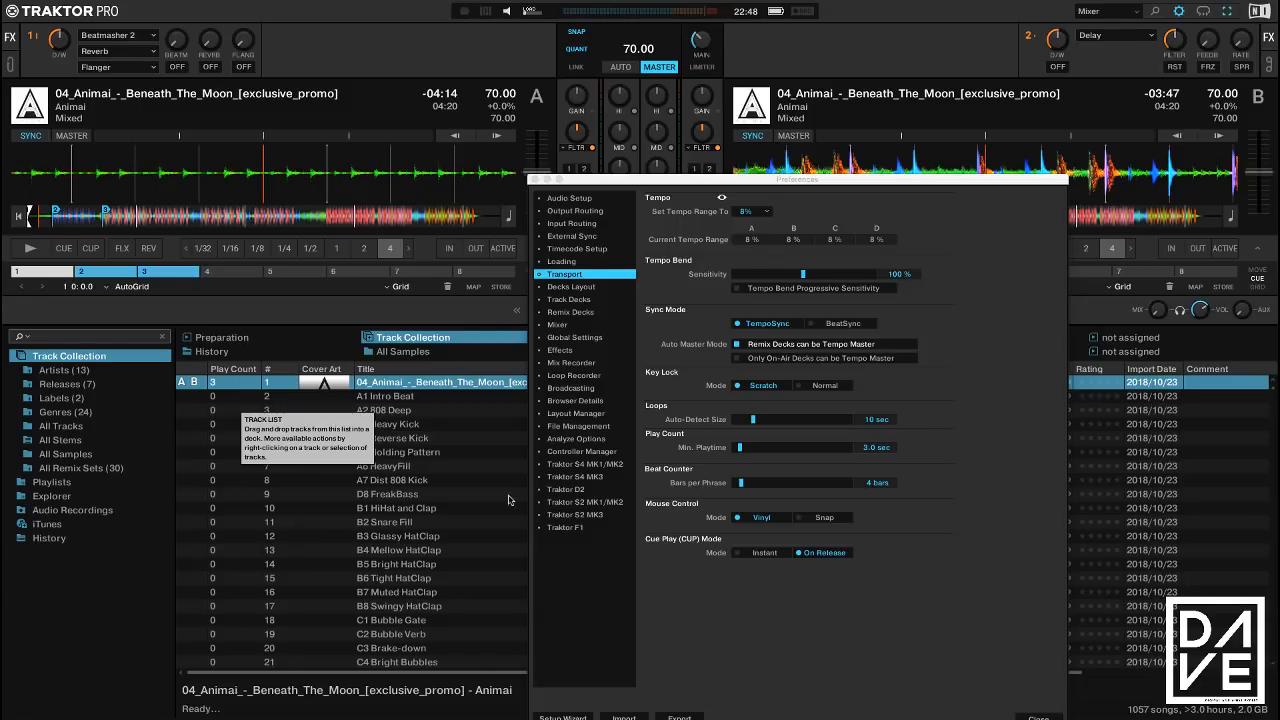
{"action": "left_click", "coordinate": [758, 448]}
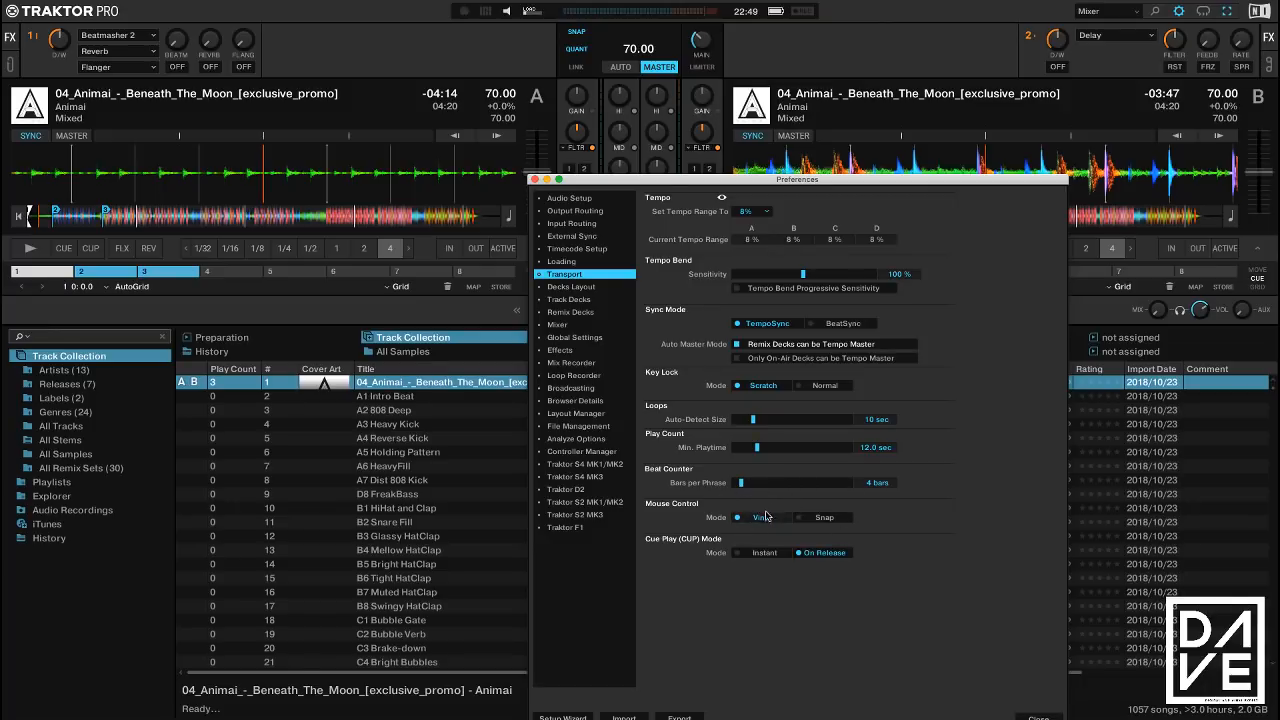
Try the Snap mouse control mode by jumping along deck A's waveform, and return to Vinyl mode to scrub the track forward
{"action": "left_click", "coordinate": [290, 189]}
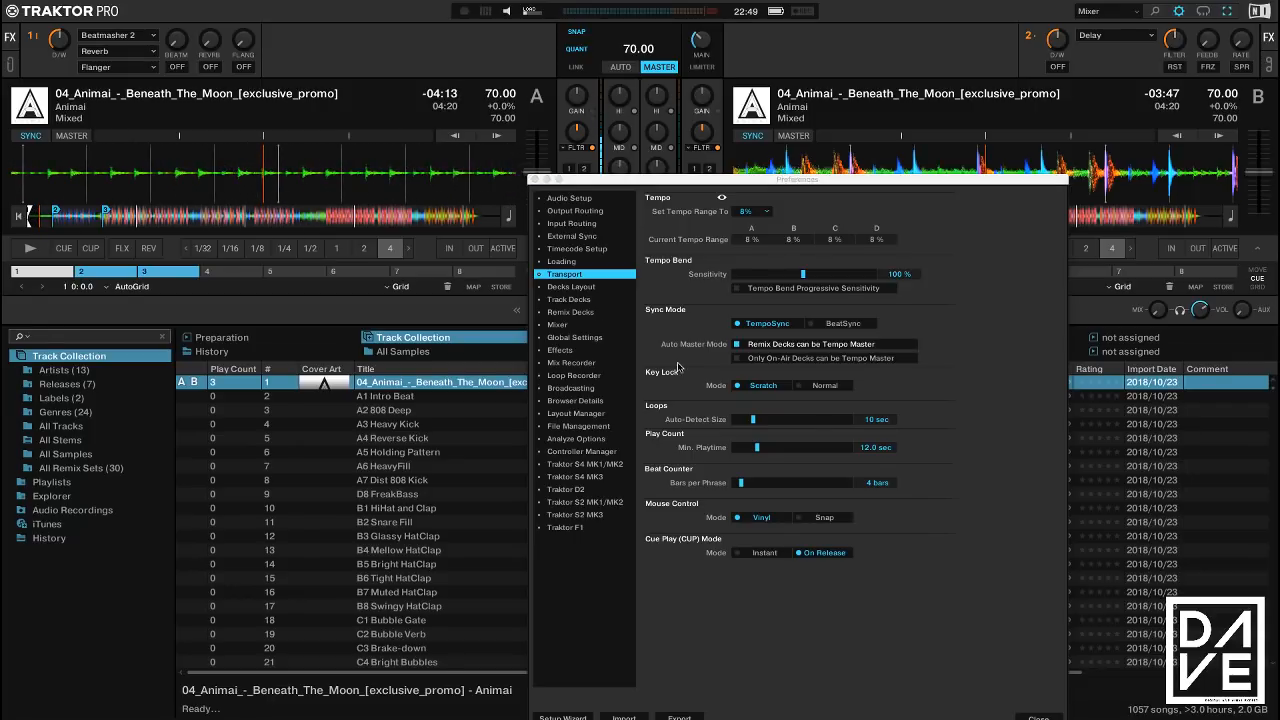
{"action": "left_click", "coordinate": [799, 519]}
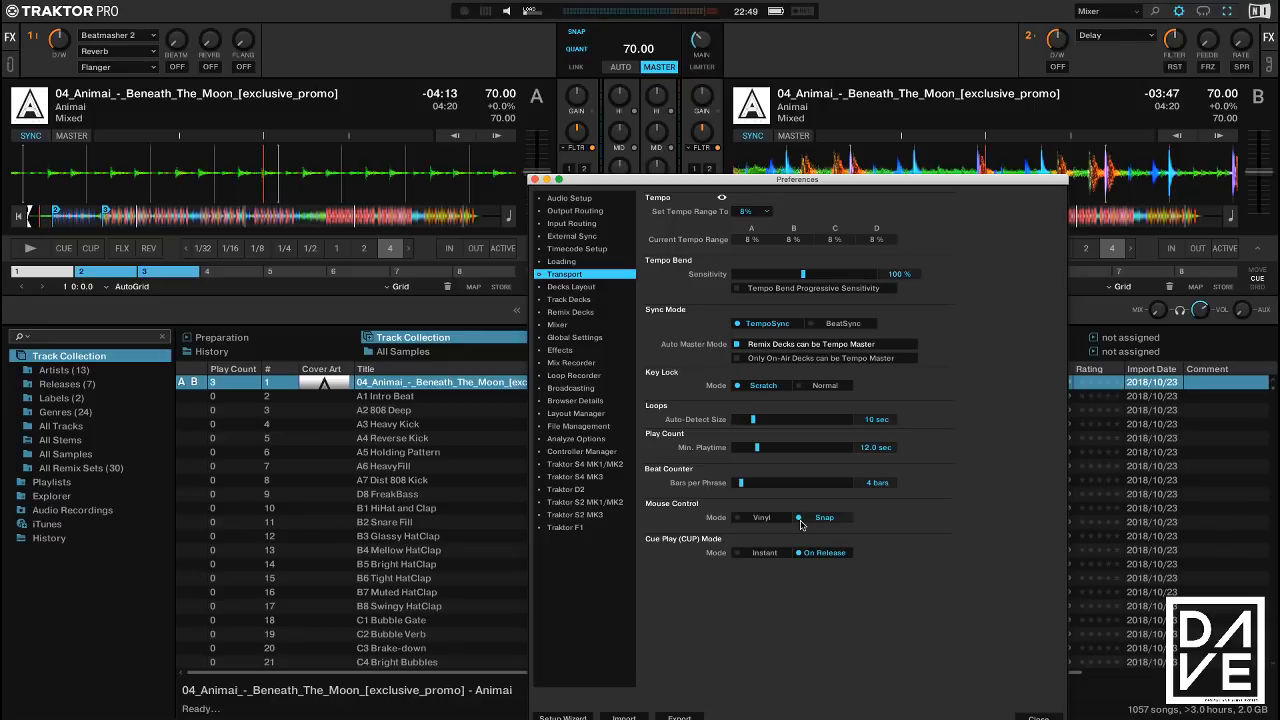
{"action": "left_click", "coordinate": [266, 193]}
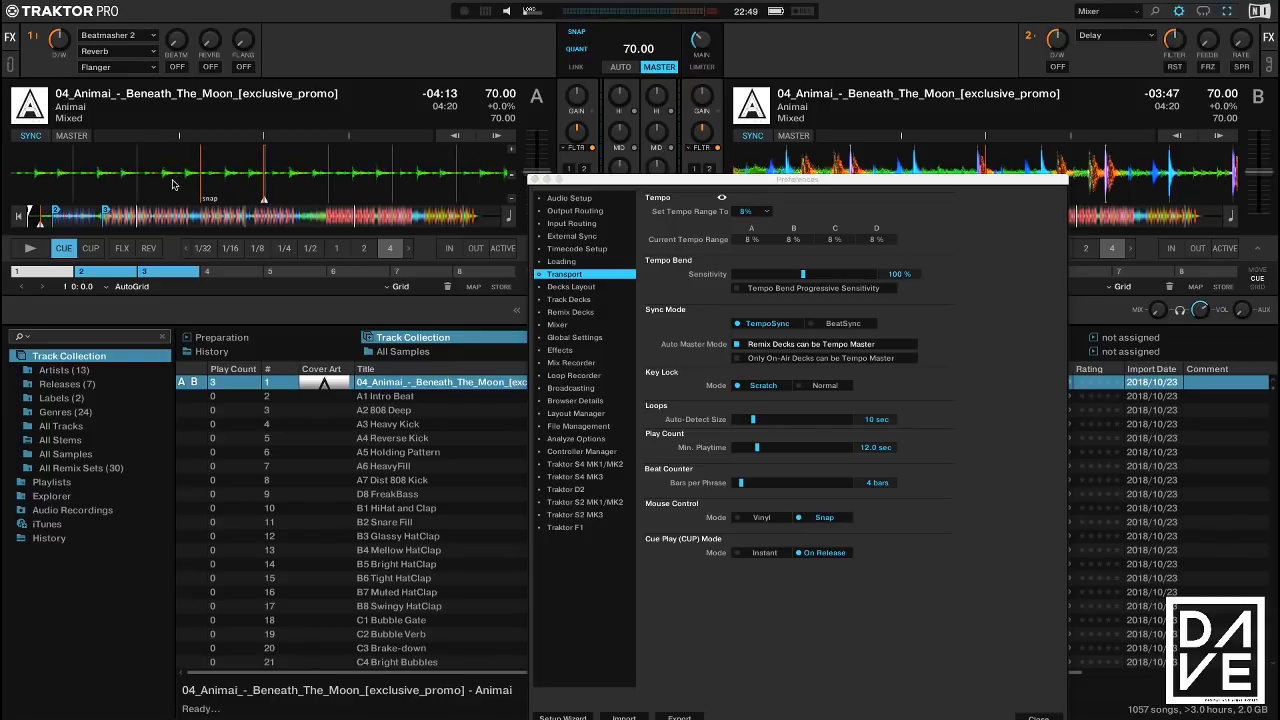
{"action": "left_click", "coordinate": [321, 175]}
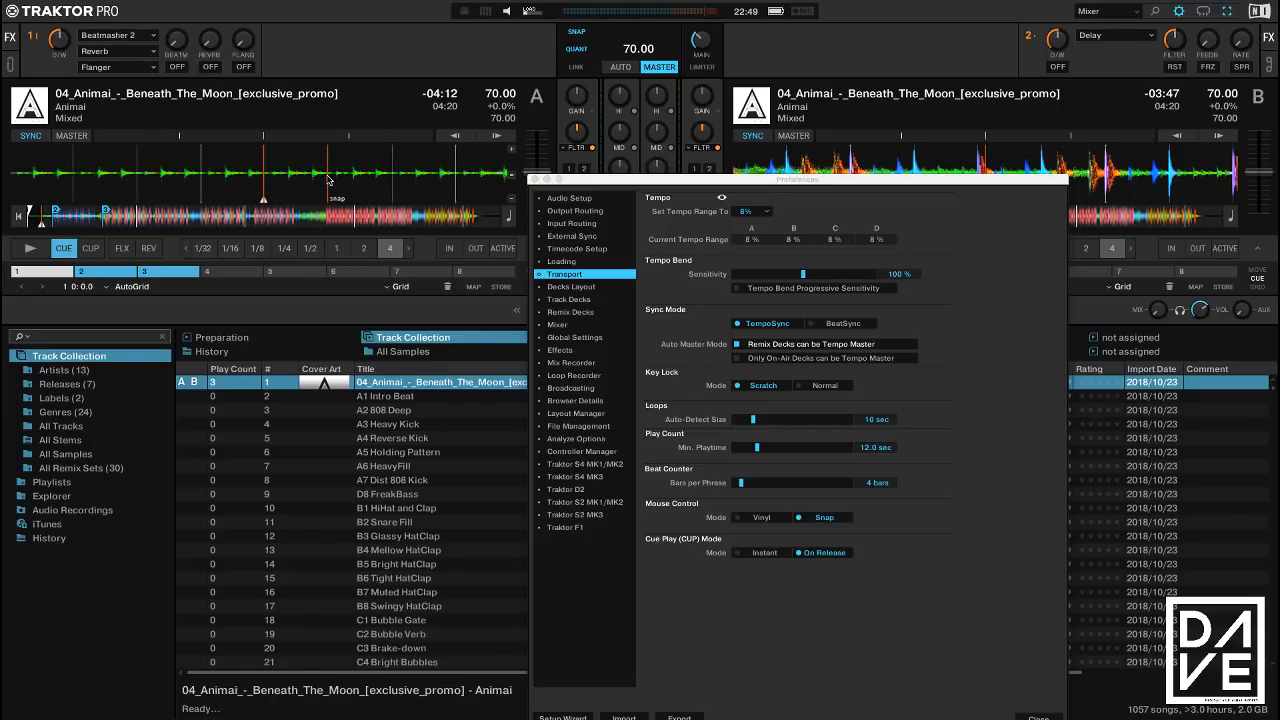
{"action": "left_click", "coordinate": [383, 178]}
{"action": "left_click", "coordinate": [327, 172]}
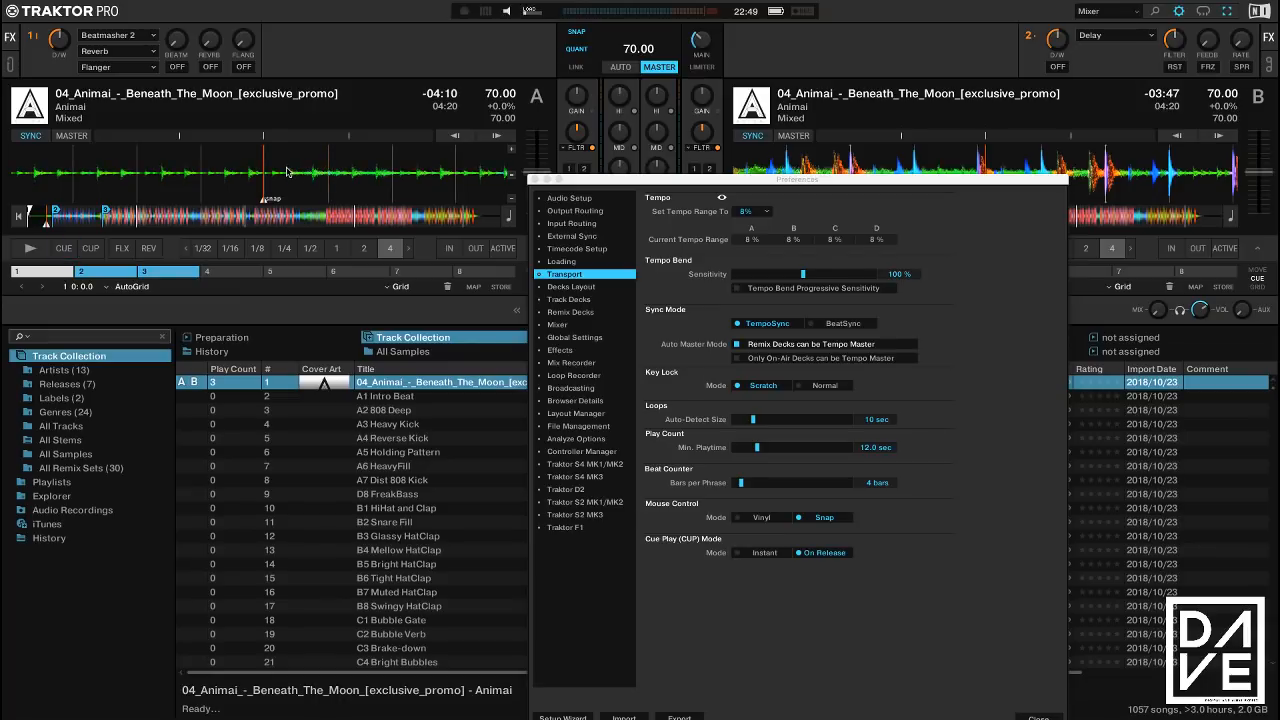
{"action": "left_click", "coordinate": [749, 519]}
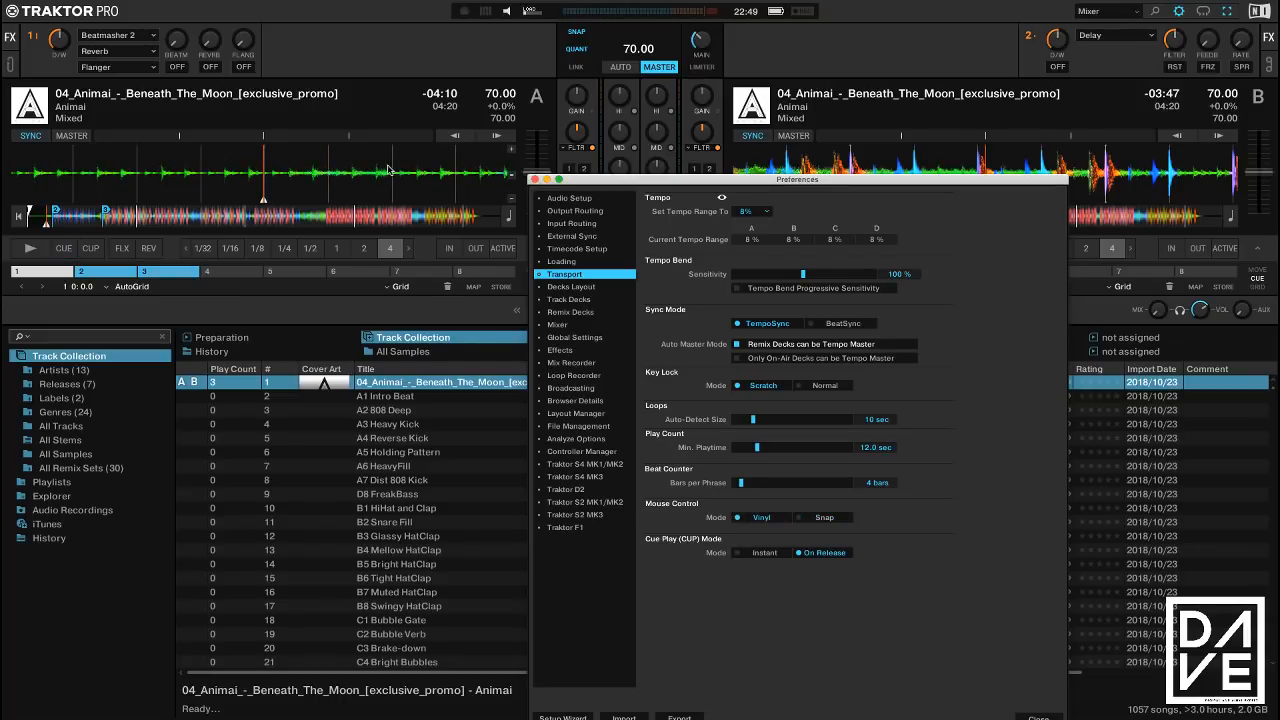
{"action": "mouse_move", "coordinate": [388, 170]}
{"action": "left_mouse_down"}
{"action": "mouse_move", "coordinate": [172, 172]}
{"action": "mouse_move", "coordinate": [404, 183]}
{"action": "left_mouse_up"}
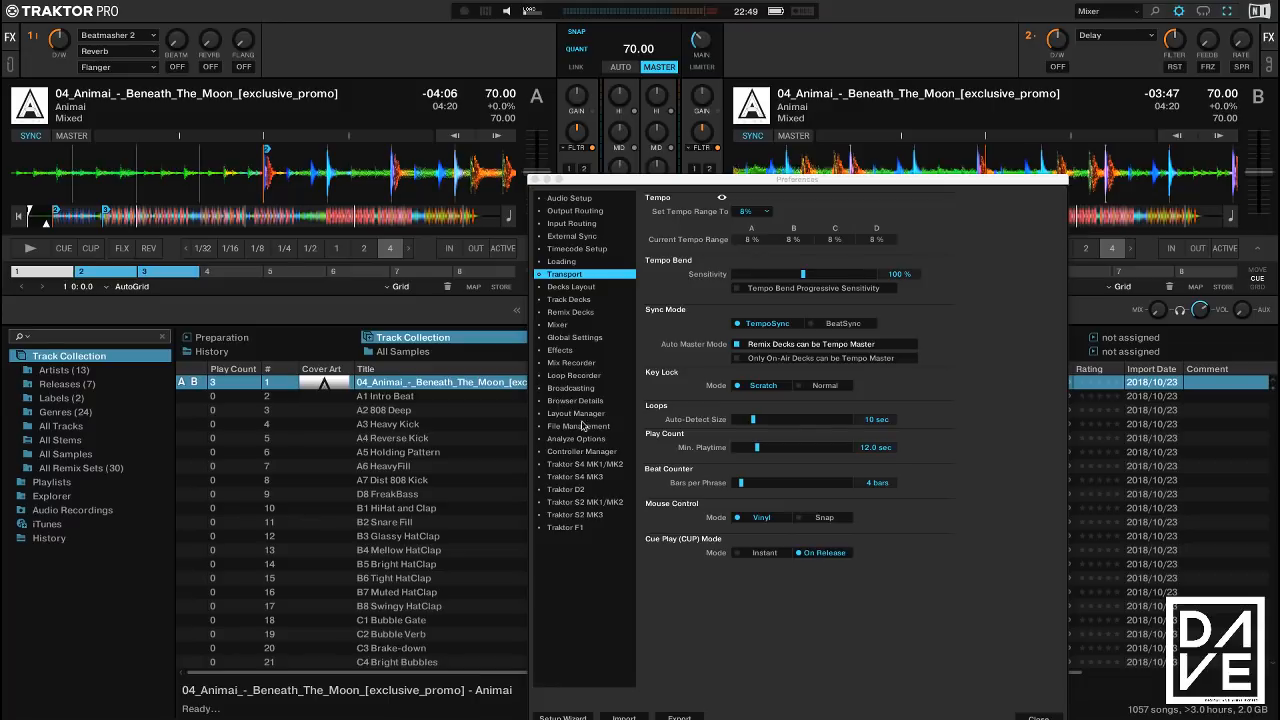
Trigger Cue Play (CUP) on deck A several times and stop the deck
{"action": "left_click", "coordinate": [91, 250]}
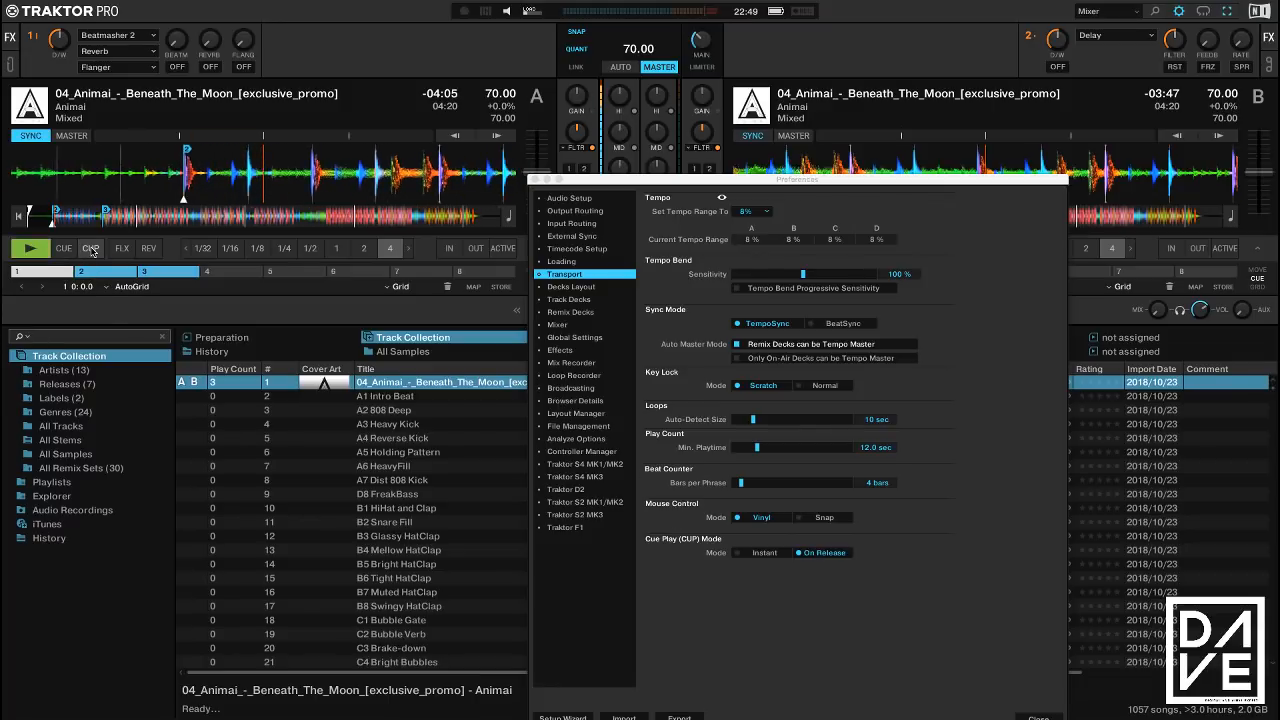
{"action": "left_click", "coordinate": [91, 250]}
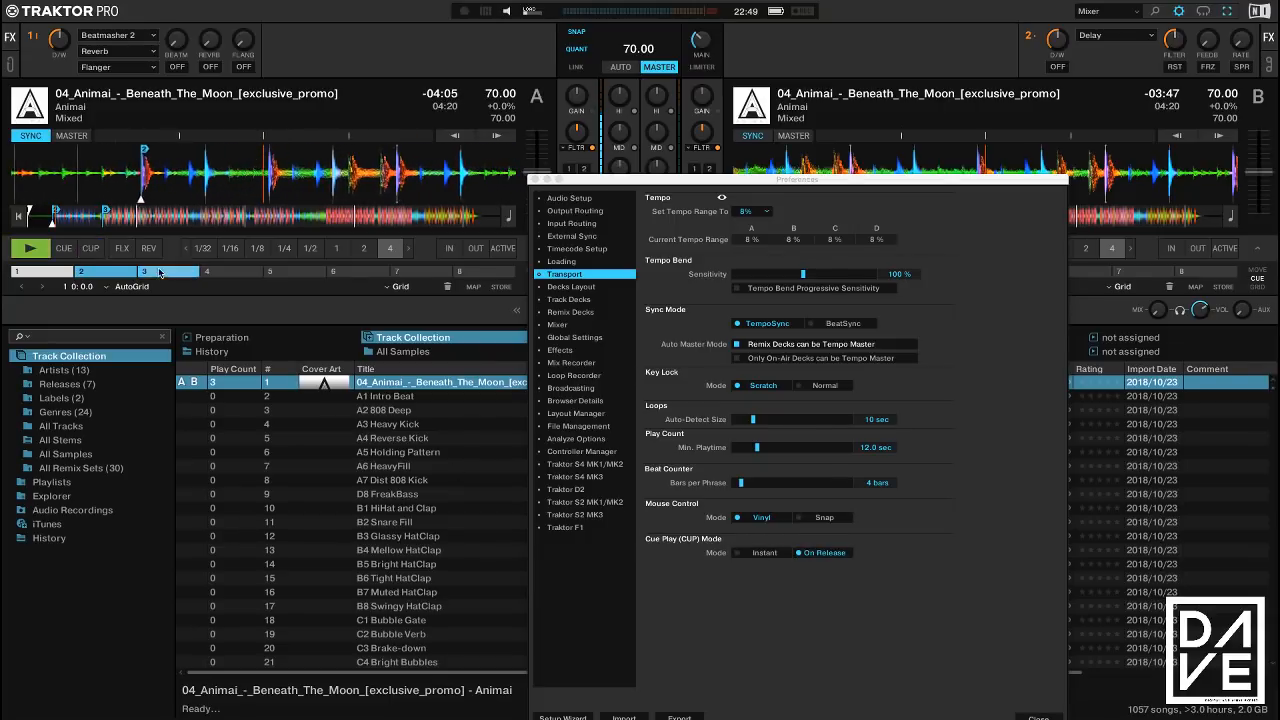
{"action": "left_click", "coordinate": [98, 253]}
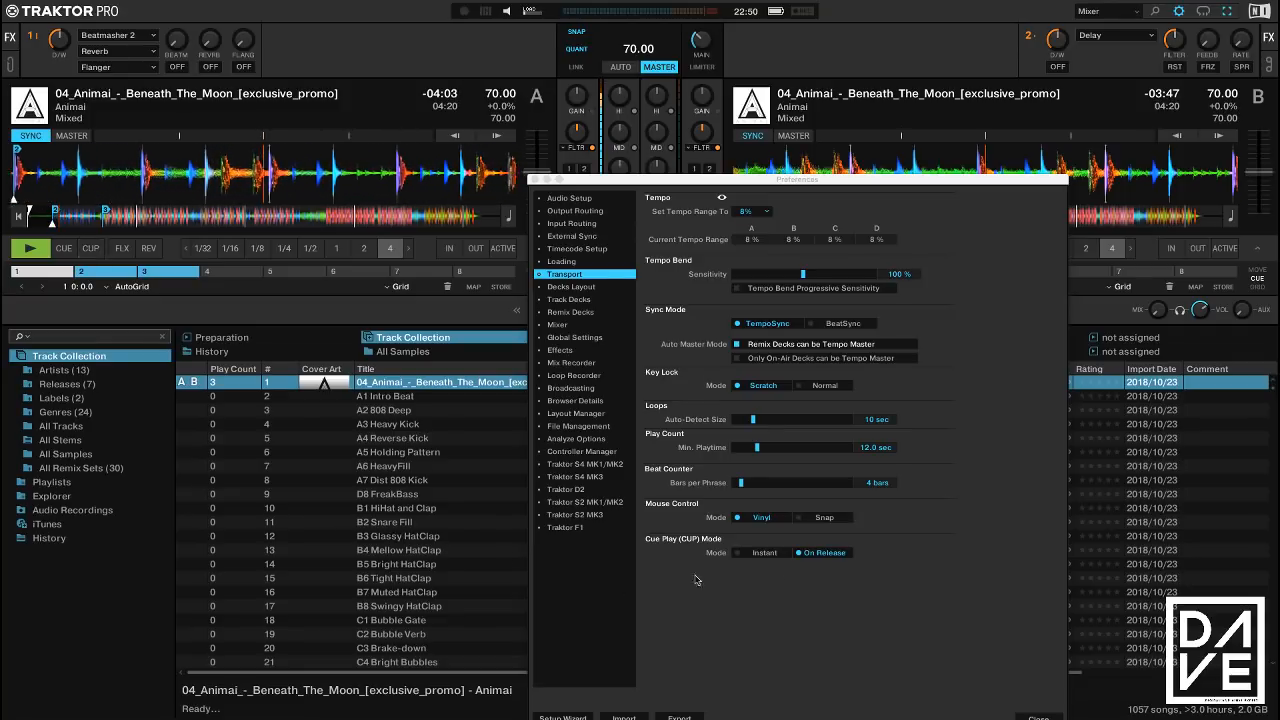
{"action": "left_click", "coordinate": [32, 247]}
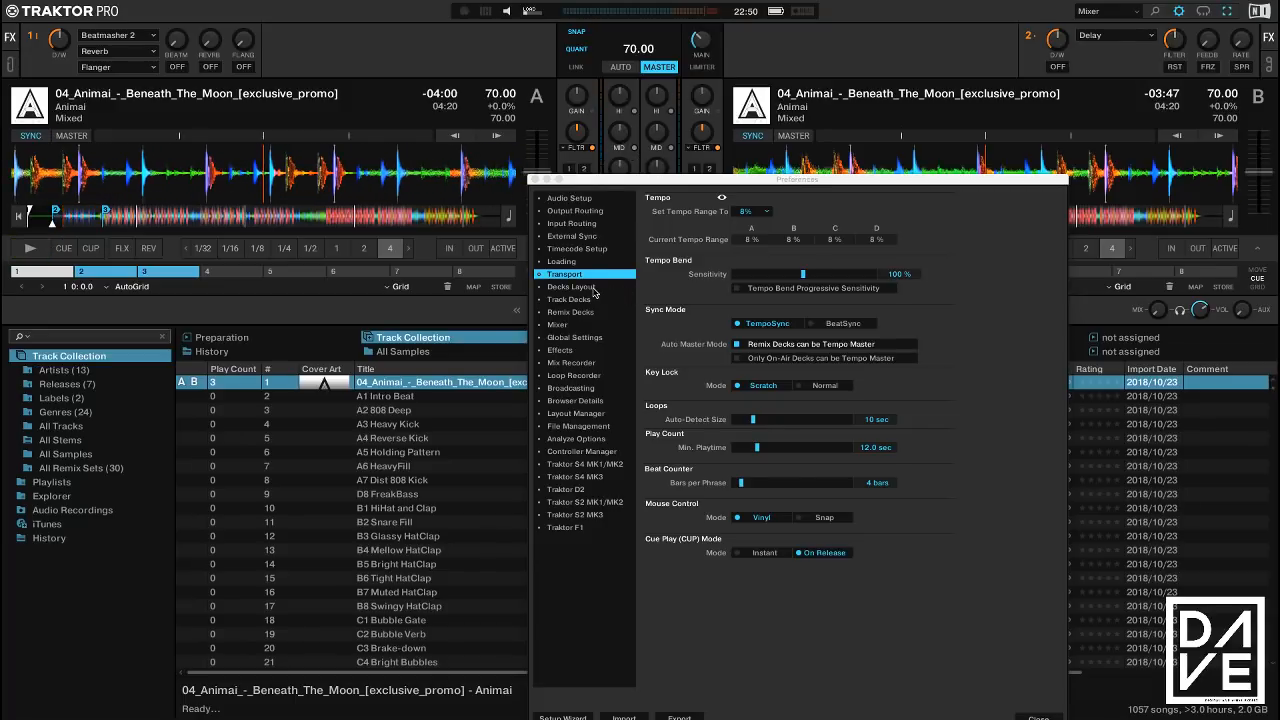
Show the Decks Layout preferences with deck B uncovered, and list the deck flavors available for deck B
{"action": "left_click", "coordinate": [590, 287]}
{"action": "left_click_drag", "start_coordinate": [728, 185], "coordinate": [431, 246]}
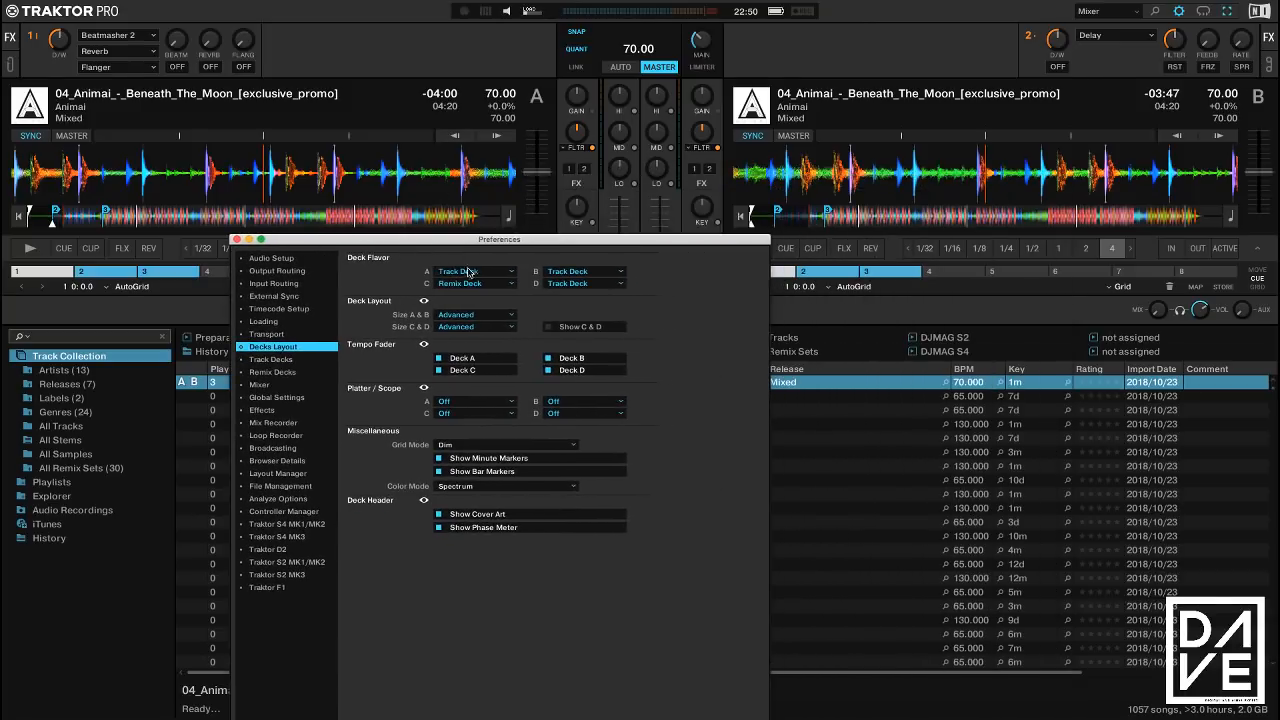
{"action": "left_click", "coordinate": [582, 271]}
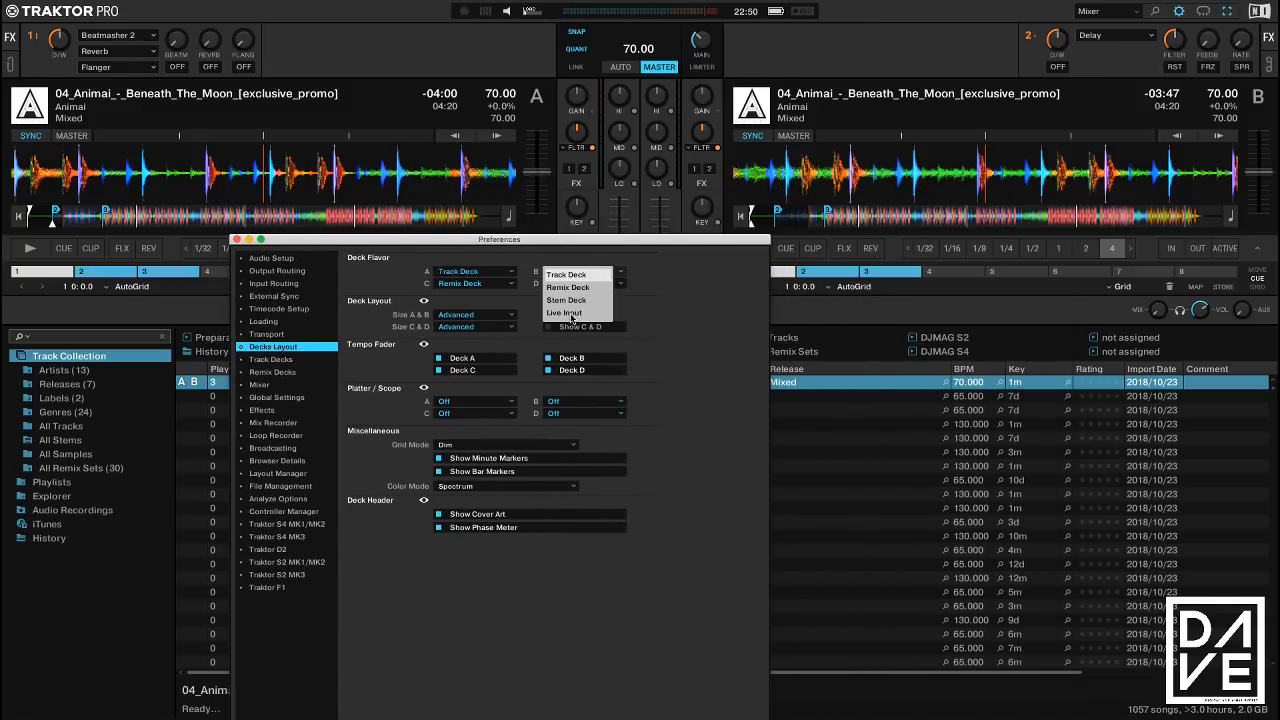
Switch deck B through Remix Deck, Stem Deck and Live Input, and return it to Track Deck
{"action": "left_click", "coordinate": [1260, 99]}
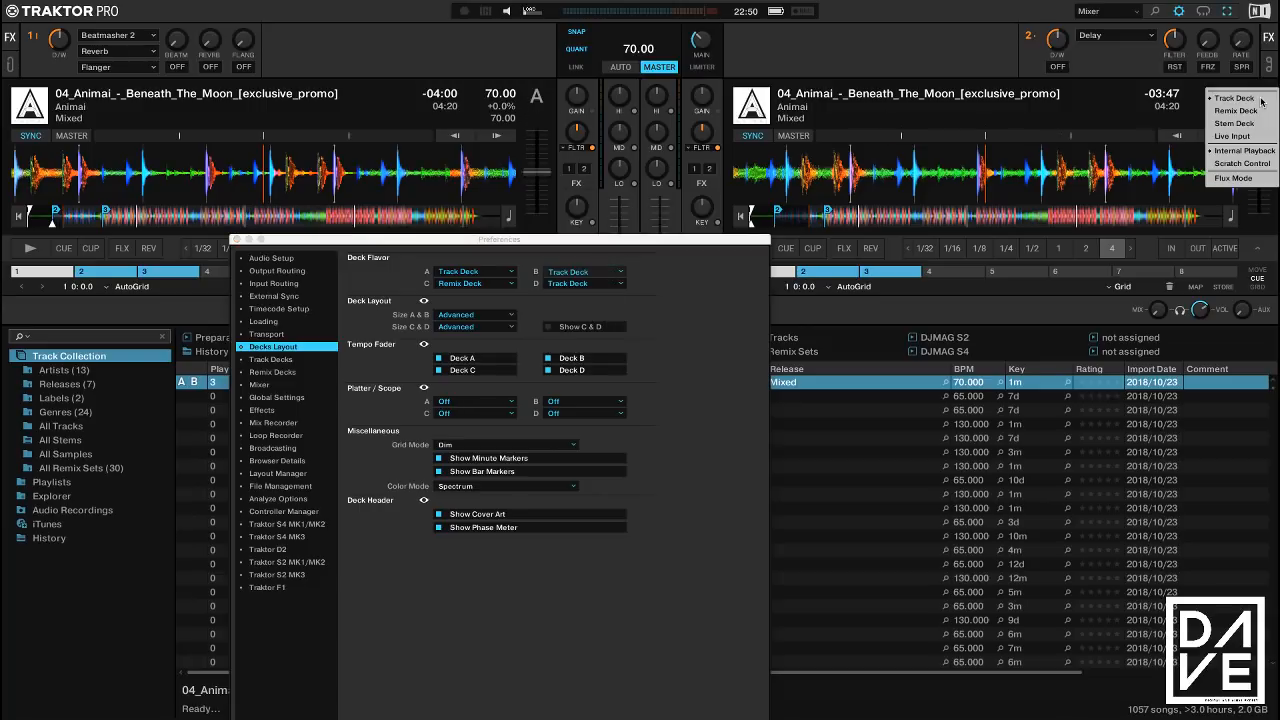
{"action": "left_click", "coordinate": [1257, 115]}
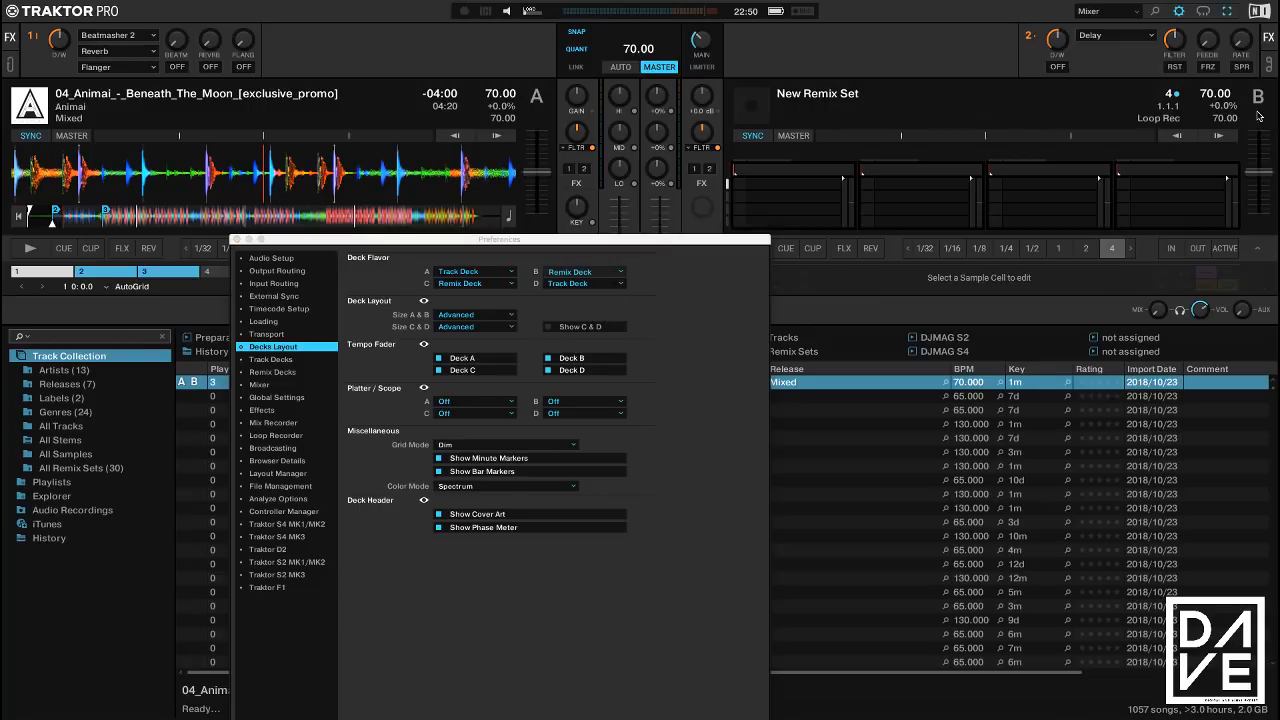
{"action": "left_click", "coordinate": [1266, 100]}
{"action": "left_click", "coordinate": [1244, 124]}
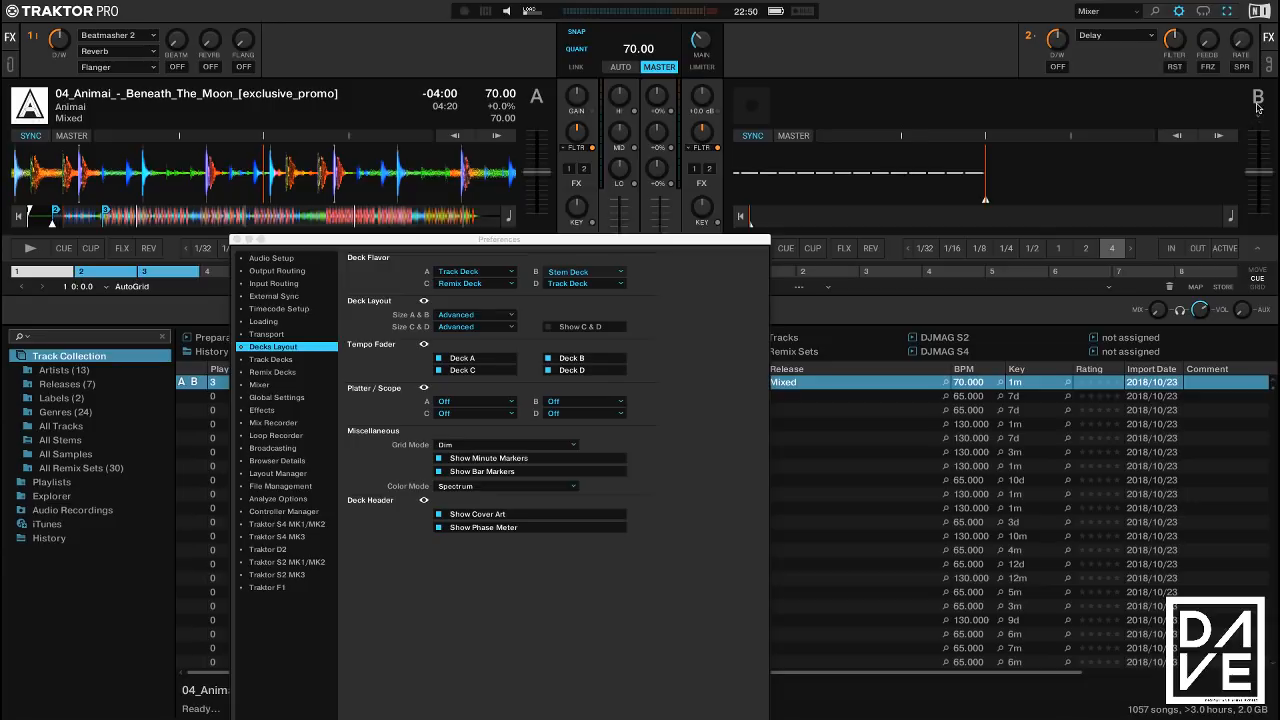
{"action": "left_click", "coordinate": [1257, 106]}
{"action": "left_click", "coordinate": [1240, 137]}
{"action": "left_click", "coordinate": [1255, 106]}
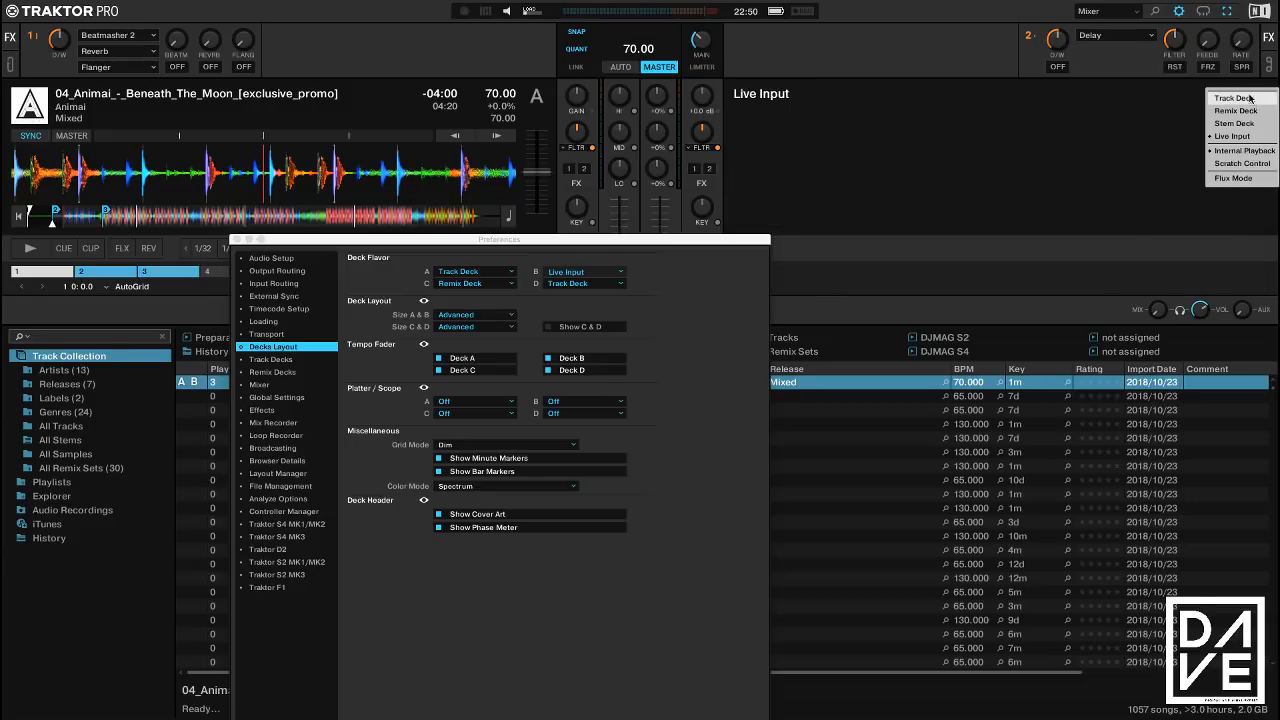
{"action": "left_click", "coordinate": [1250, 98]}
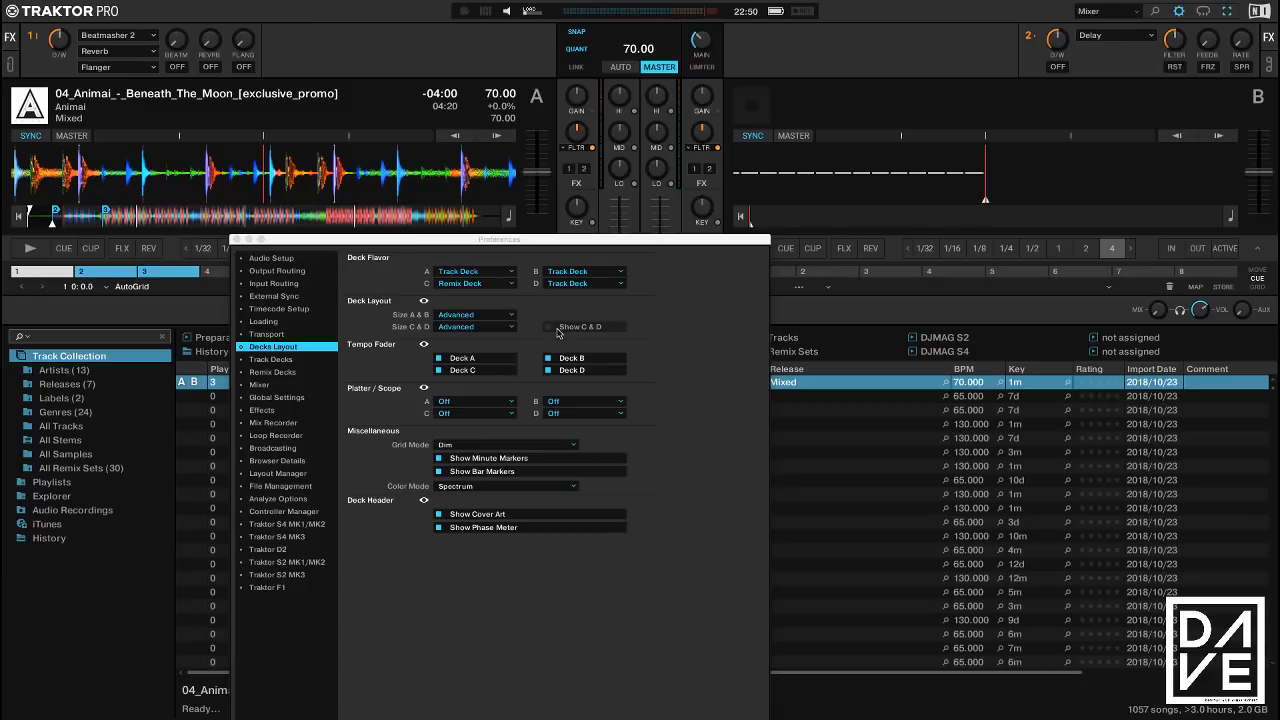
Show decks C and D in the deck layout, and hide them again
{"action": "left_click", "coordinate": [548, 327]}
{"action": "left_click", "coordinate": [558, 331]}
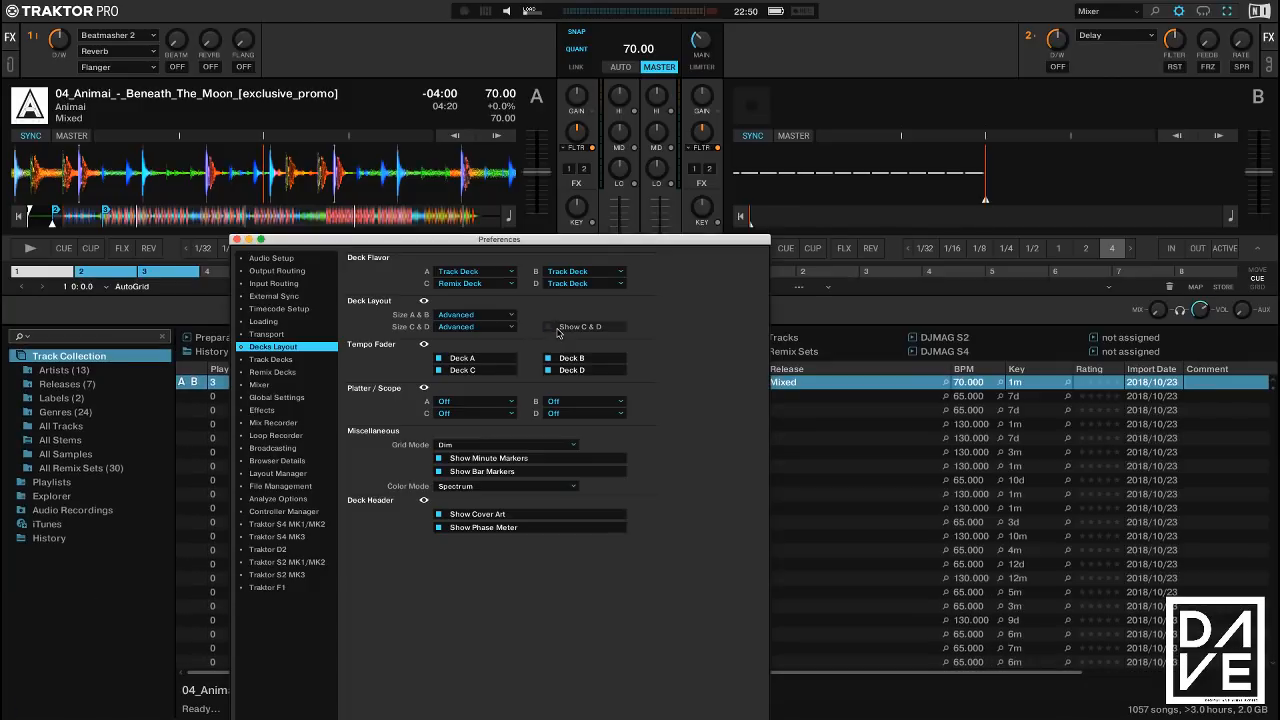
{"action": "left_click", "coordinate": [558, 331]}
{"action": "left_click_drag", "start_coordinate": [497, 239], "coordinate": [536, 117]}
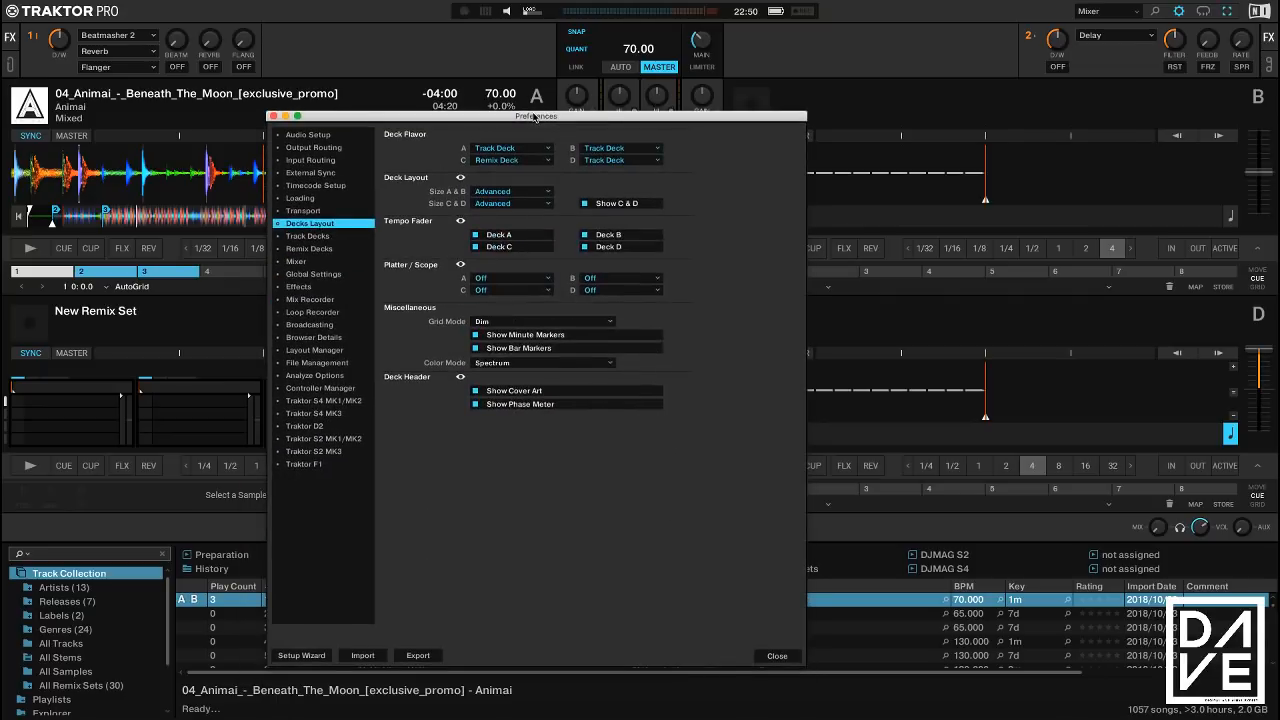
{"action": "left_click", "coordinate": [584, 202]}
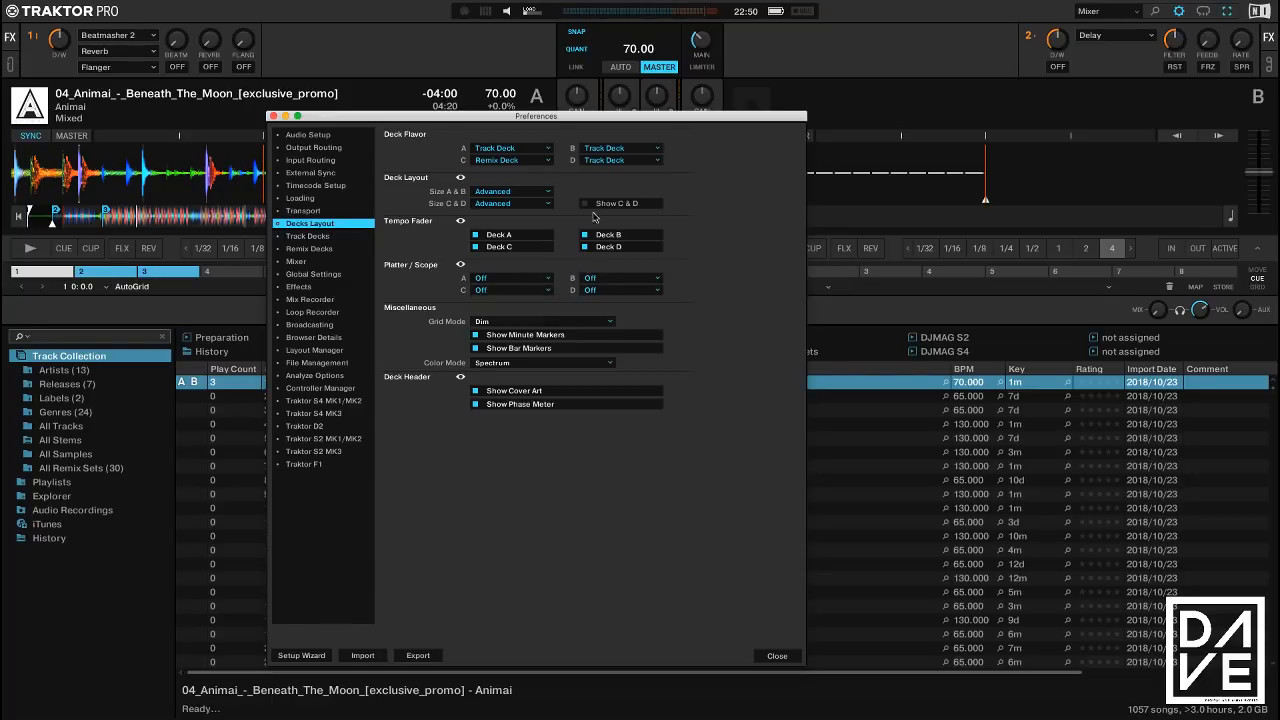
Uncover deck A by moving the Preferences window, and double its track's beatgrid tempo to 140 BPM
{"action": "left_click_drag", "start_coordinate": [600, 121], "coordinate": [874, 142]}
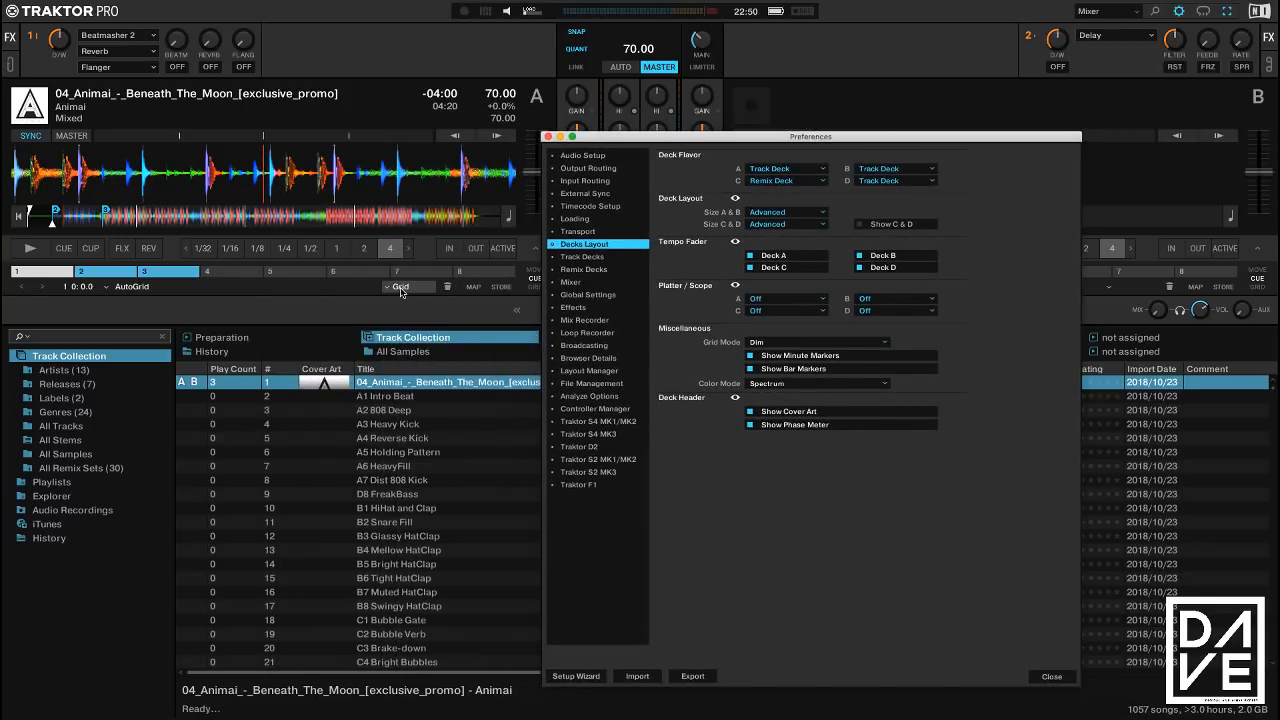
{"action": "left_click", "coordinate": [532, 287]}
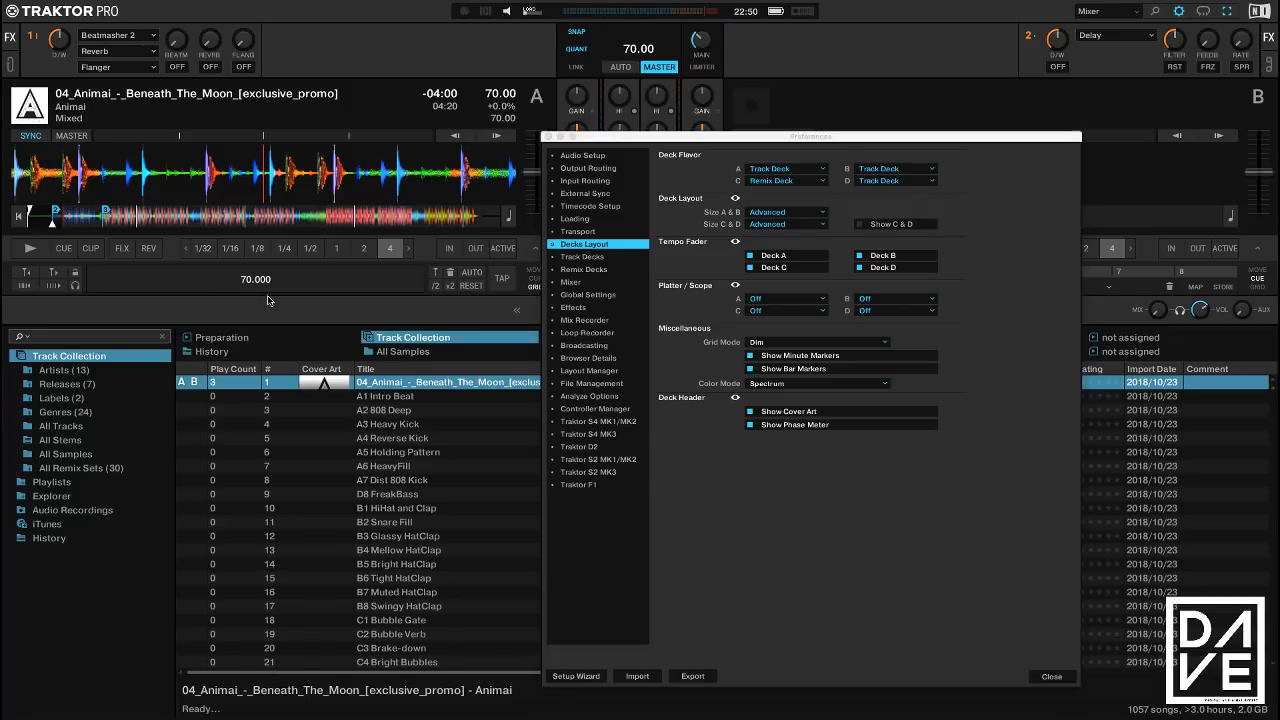
{"action": "left_click", "coordinate": [450, 286]}
{"action": "left_click", "coordinate": [531, 279]}
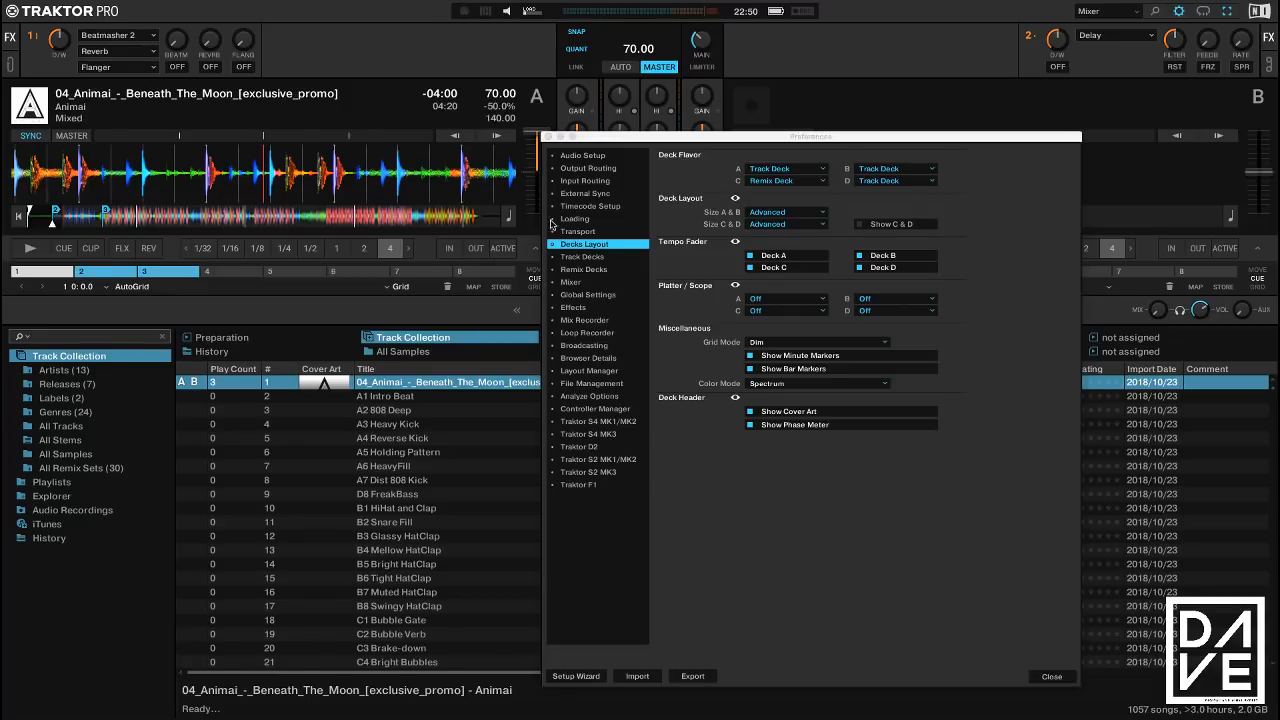
Set the master tempo to 140 BPM and jump deck A to its first hotcue
{"action": "type", "text": "140"}
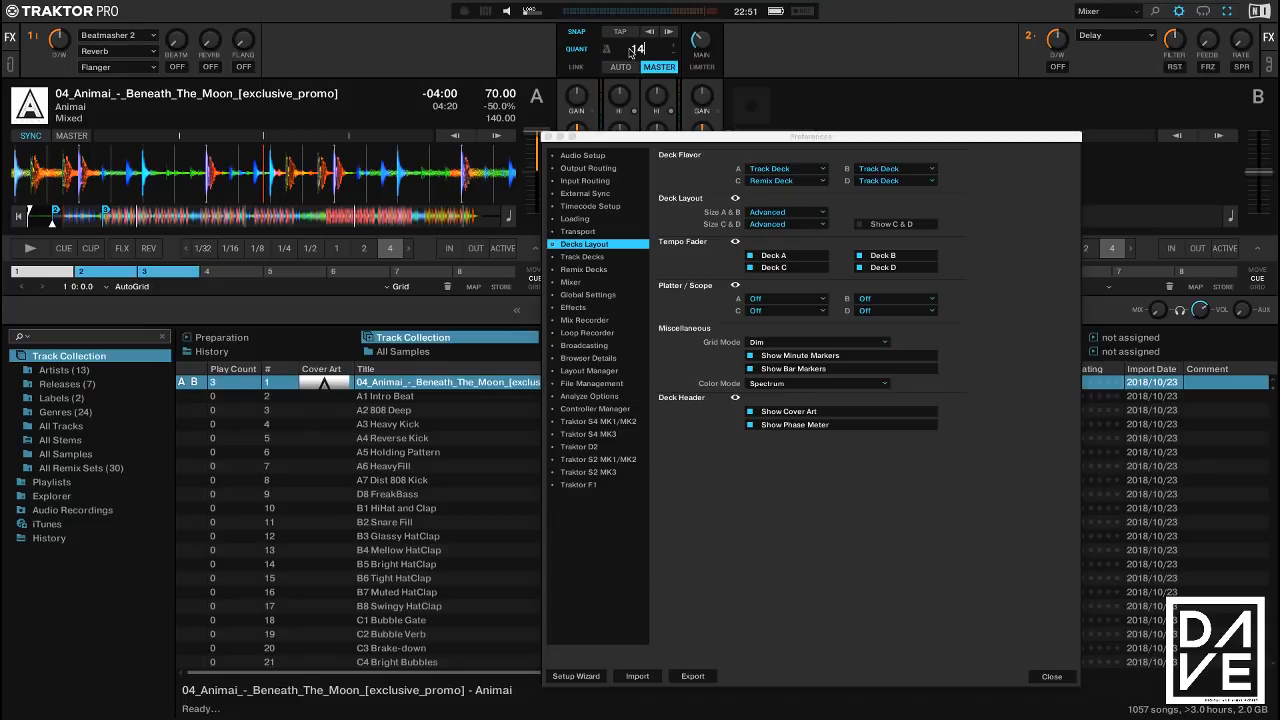
{"action": "key", "text": "Return"}
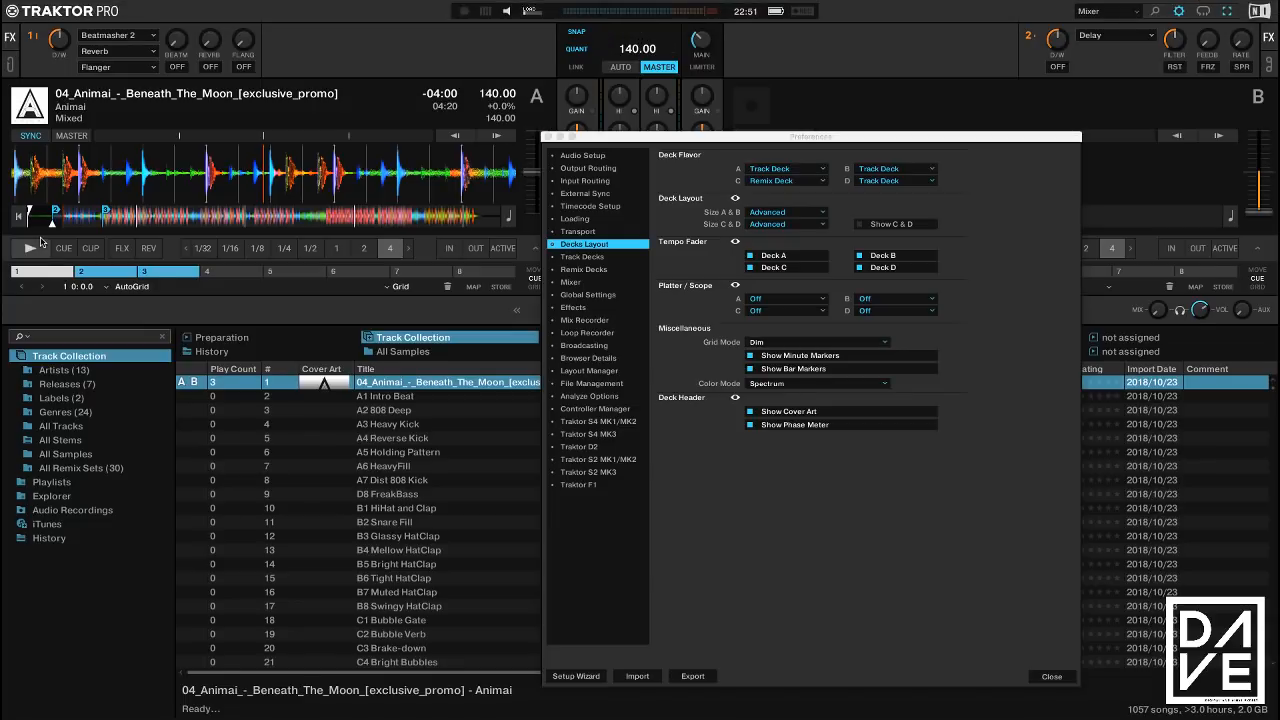
{"action": "left_click", "coordinate": [43, 271]}
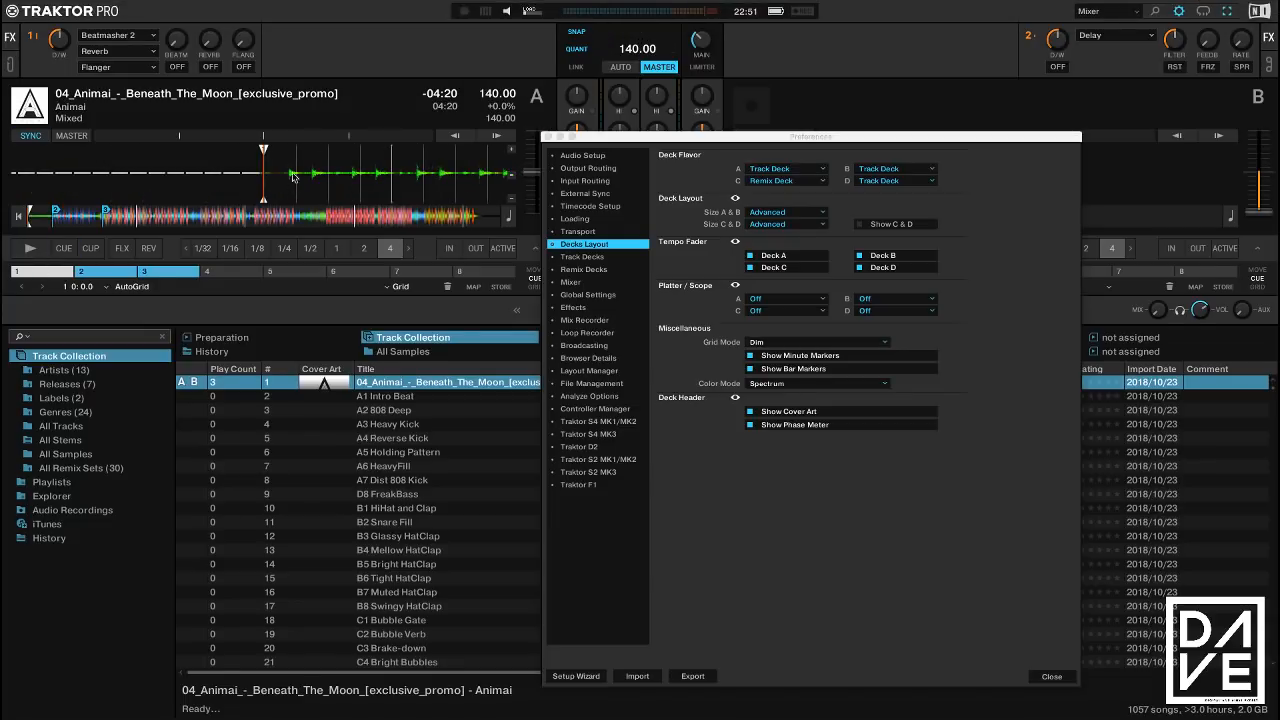
Cycle the waveform Grid Mode through Full, Ticks and Invisible on a busy part of deck A's track, and return it to Dim
{"action": "mouse_move", "coordinate": [383, 185]}
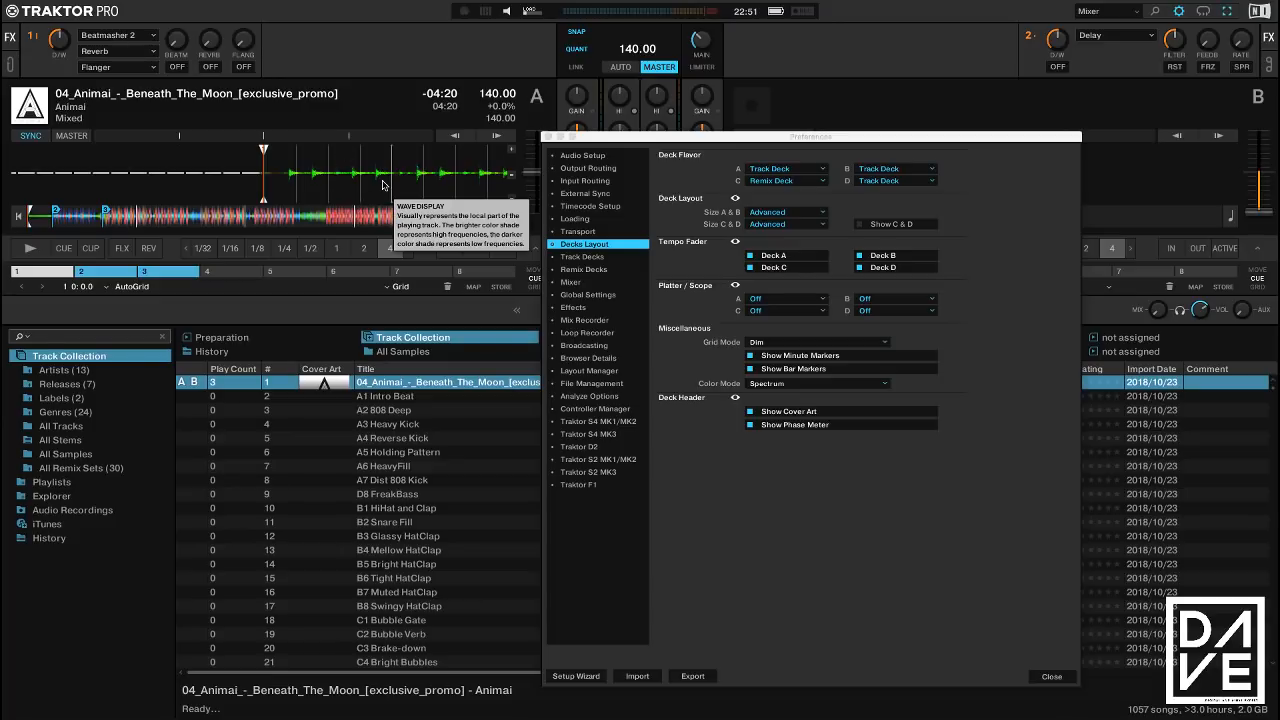
{"action": "left_click", "coordinate": [790, 342]}
{"action": "left_click", "coordinate": [762, 351]}
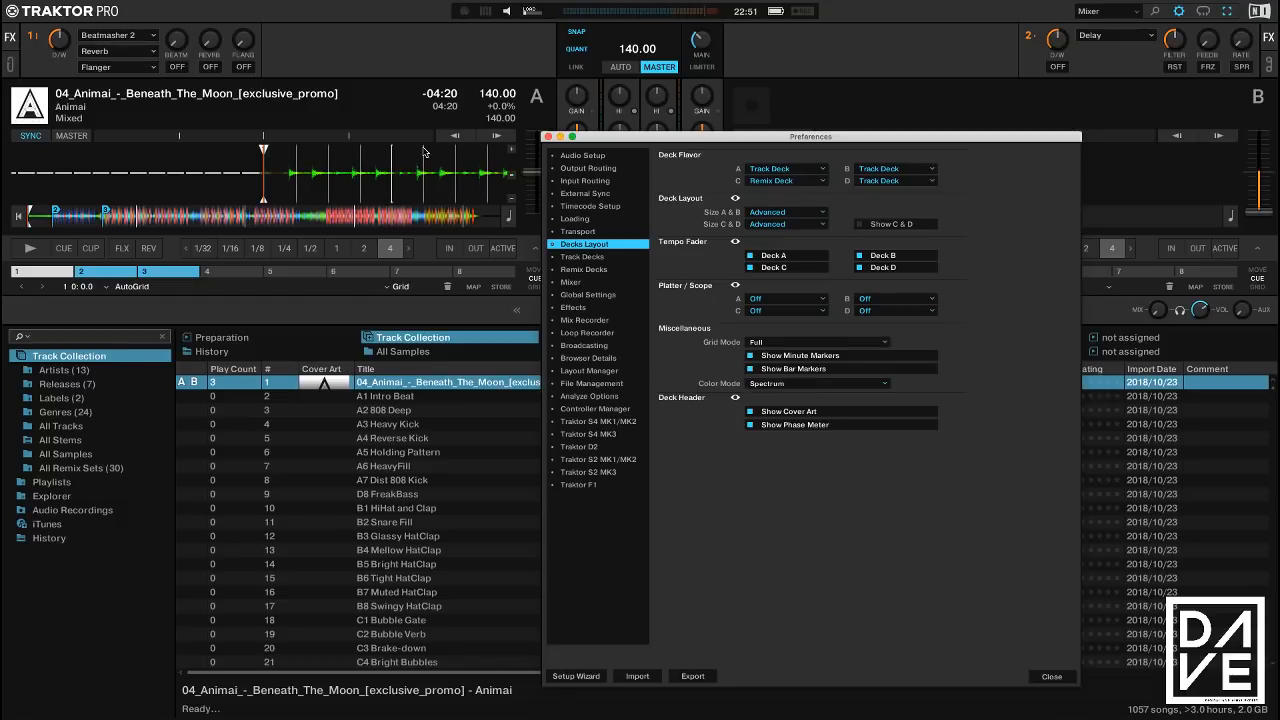
{"action": "left_click", "coordinate": [162, 216]}
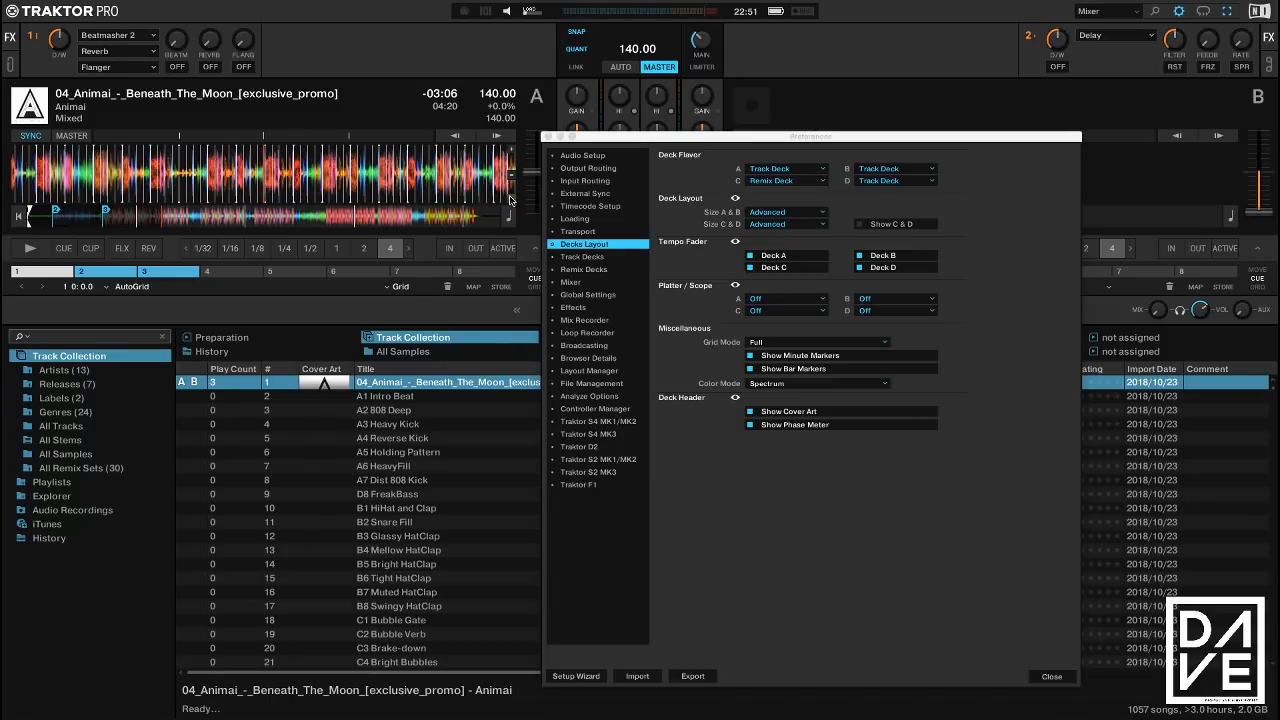
{"action": "left_click", "coordinate": [785, 342]}
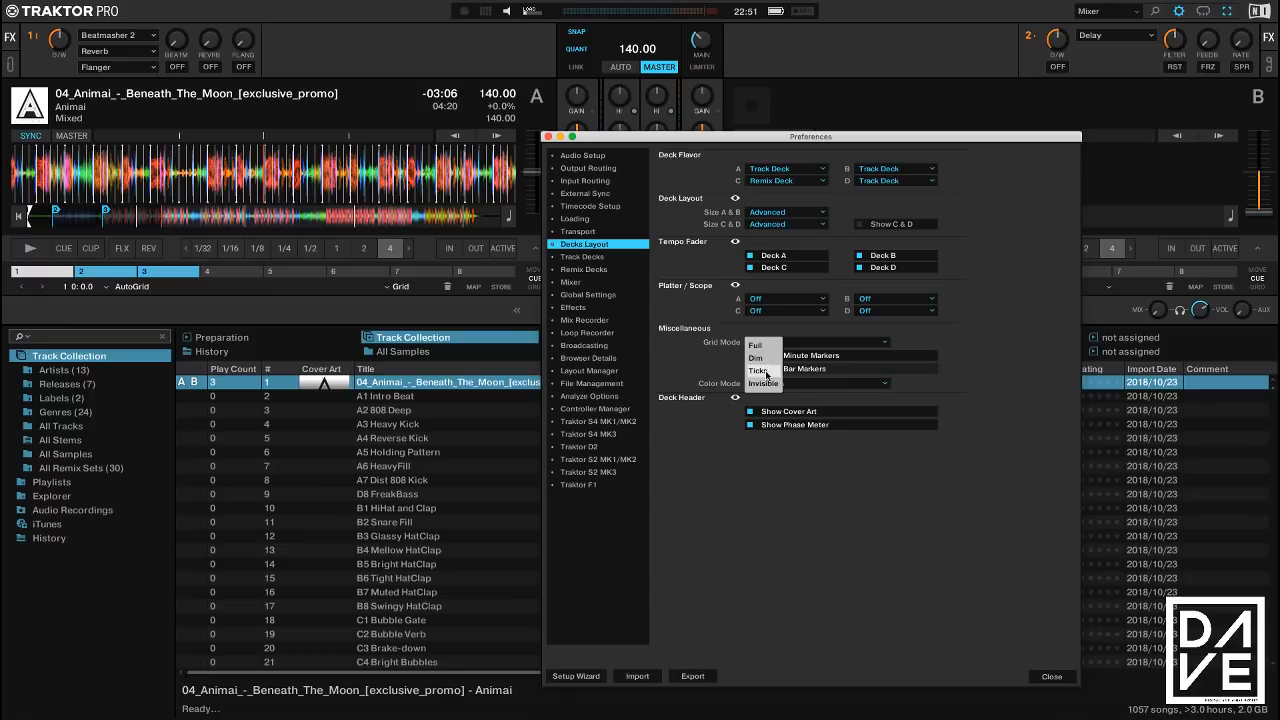
{"action": "left_click", "coordinate": [772, 370]}
{"action": "left_click", "coordinate": [510, 151]}
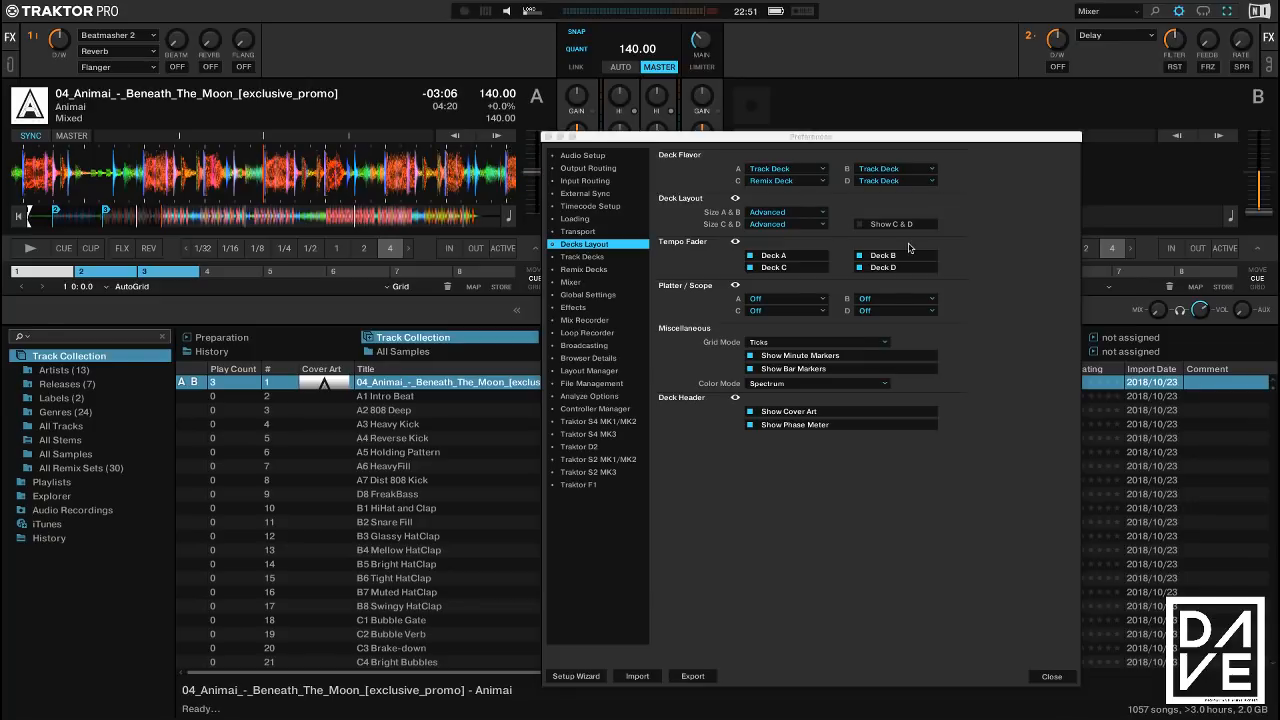
{"action": "left_click", "coordinate": [850, 339]}
{"action": "left_click", "coordinate": [769, 386]}
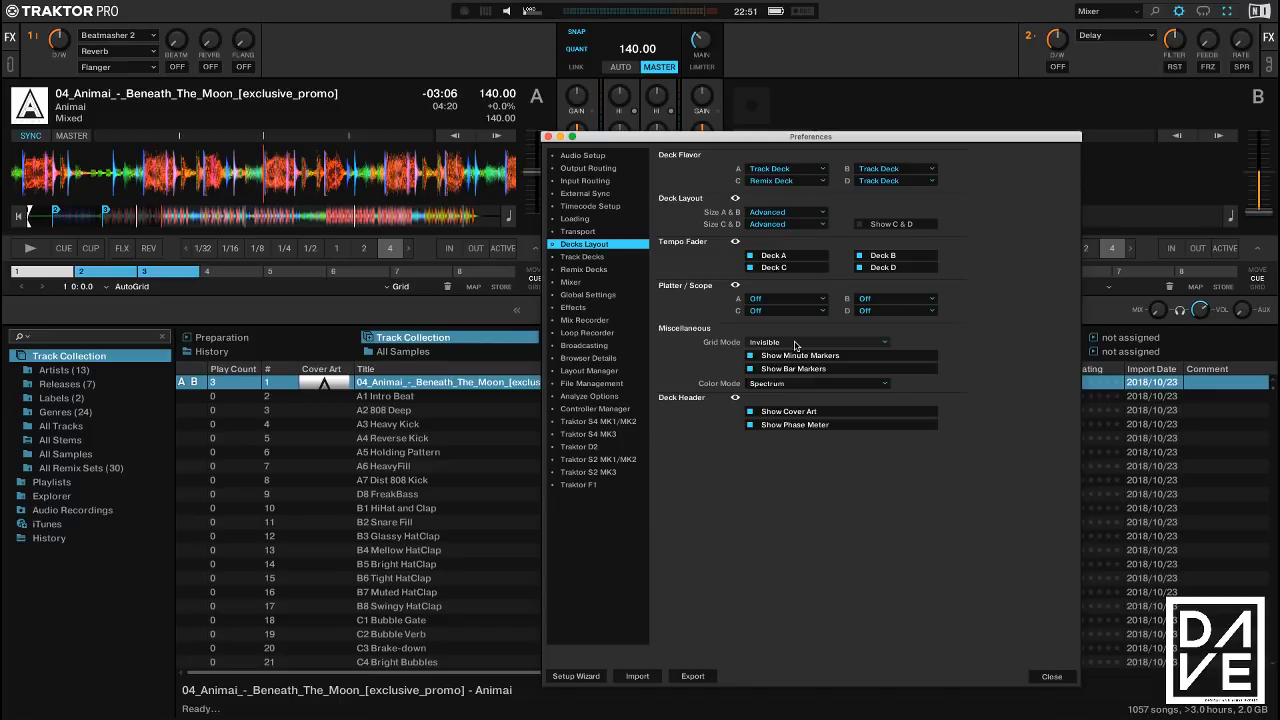
{"action": "left_click", "coordinate": [796, 343]}
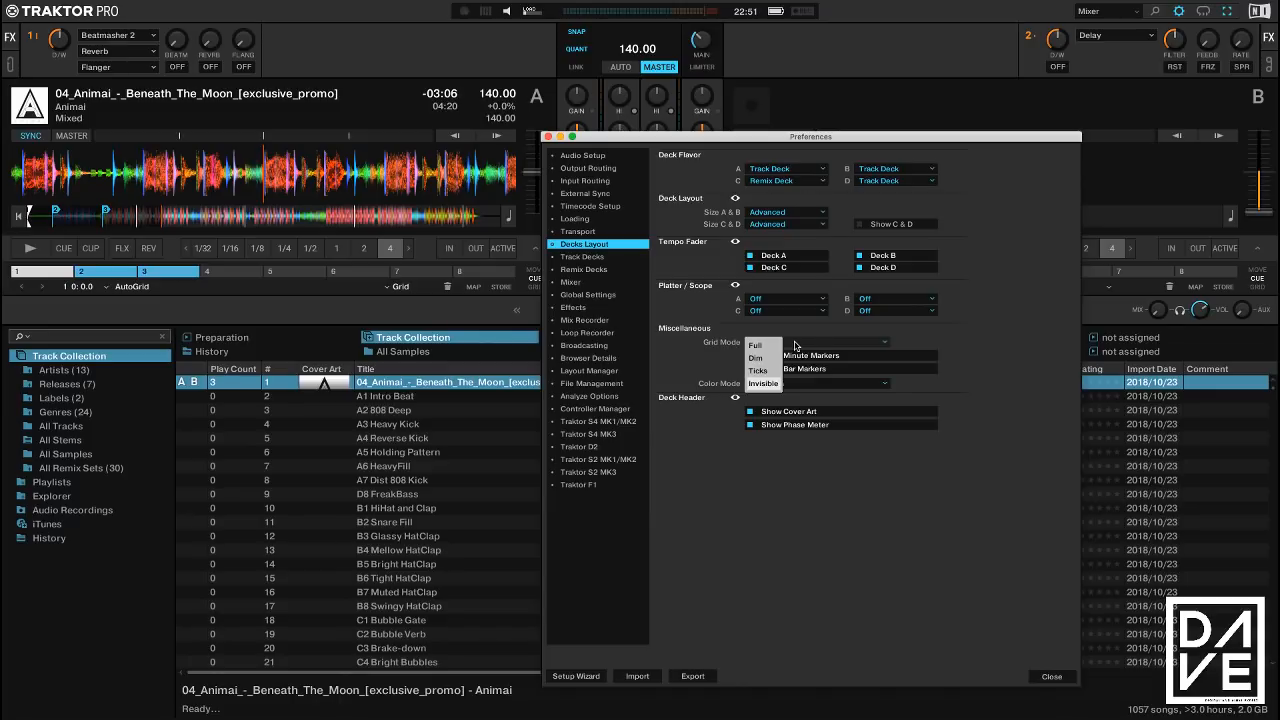
{"action": "left_click", "coordinate": [766, 356]}
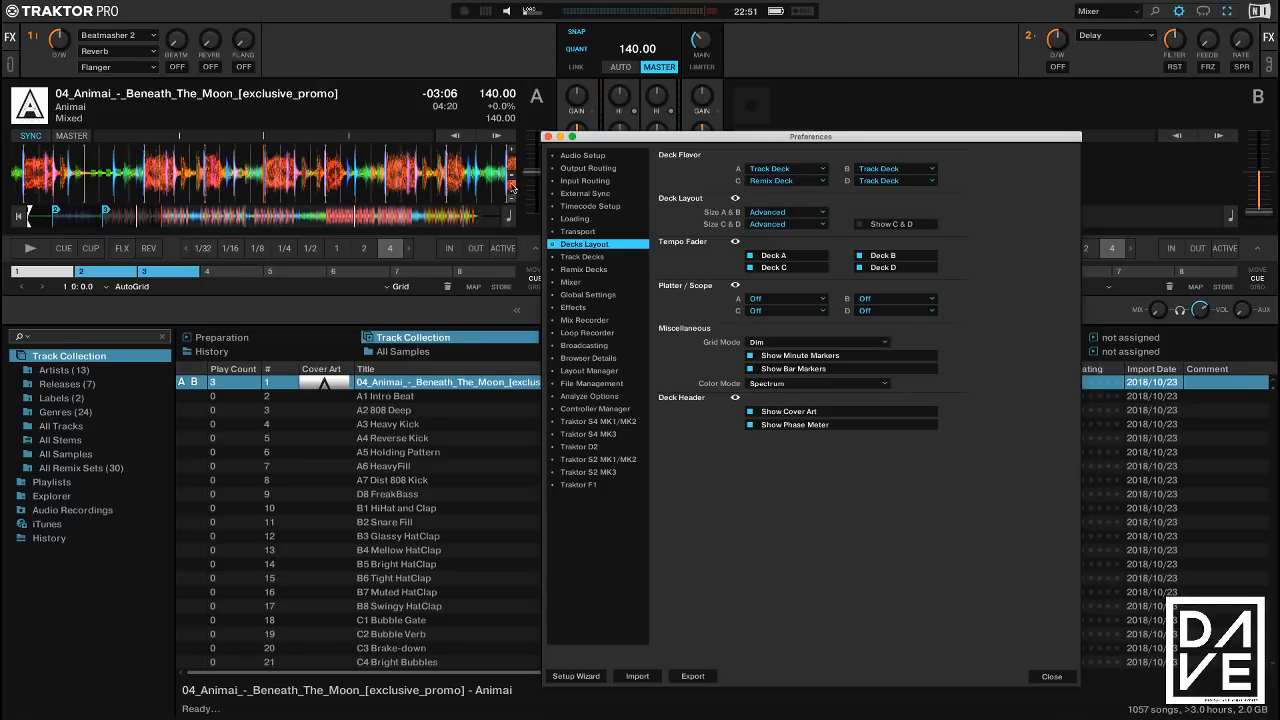
Toggle Show Bar Markers off and on, once mid-track and once with deck A at its first hotcue, leaving it enabled
{"action": "left_click", "coordinate": [512, 150]}
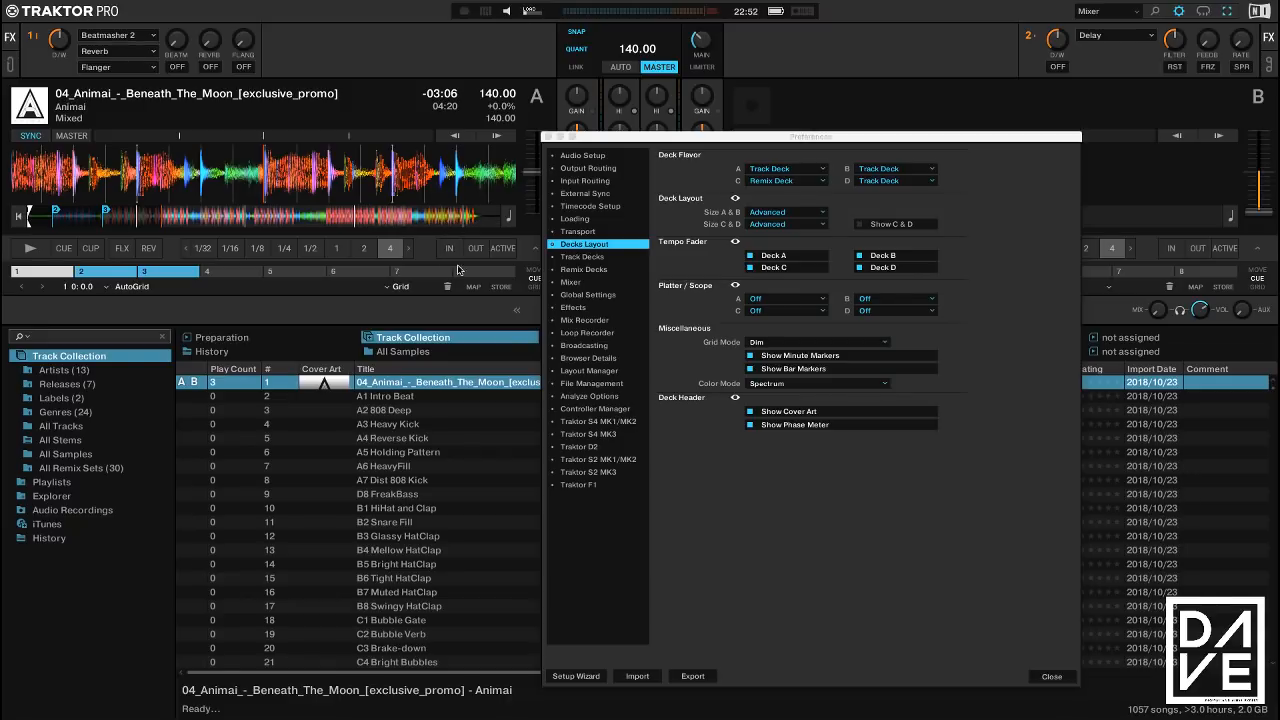
{"action": "left_click", "coordinate": [781, 370]}
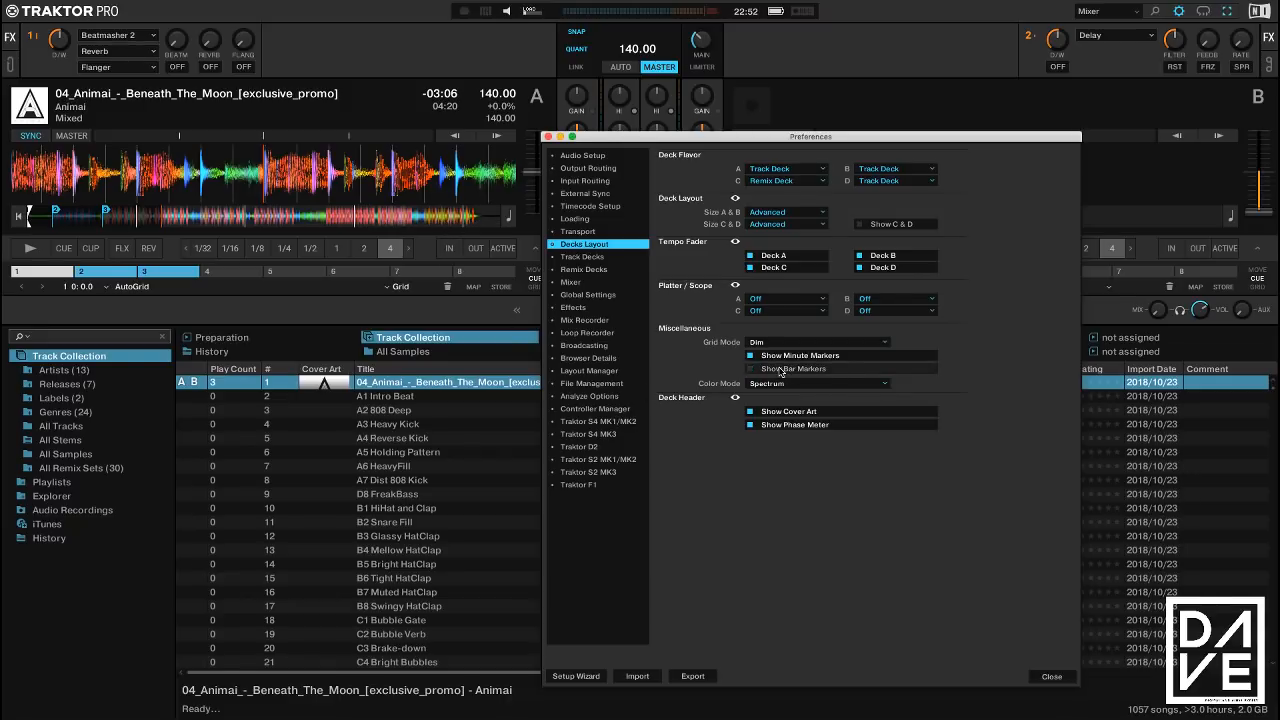
{"action": "left_click", "coordinate": [781, 370]}
{"action": "left_click", "coordinate": [781, 370]}
{"action": "left_click", "coordinate": [781, 370]}
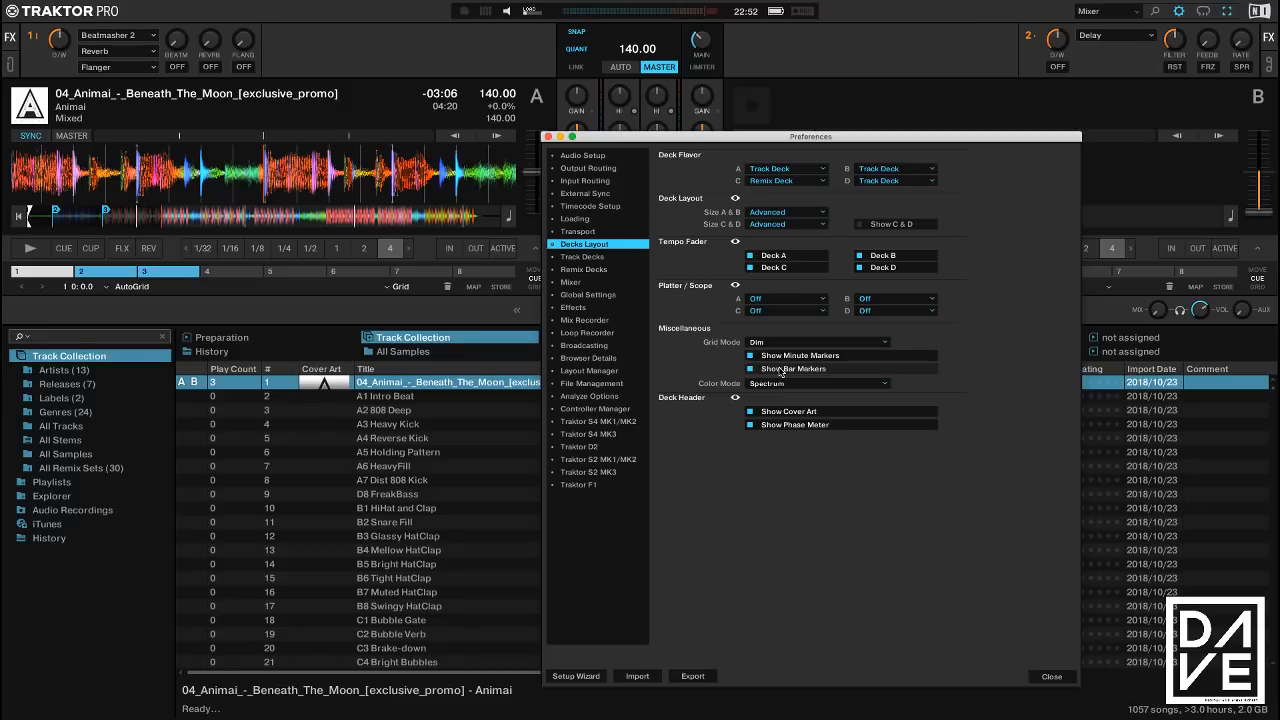
{"action": "left_click", "coordinate": [45, 271]}
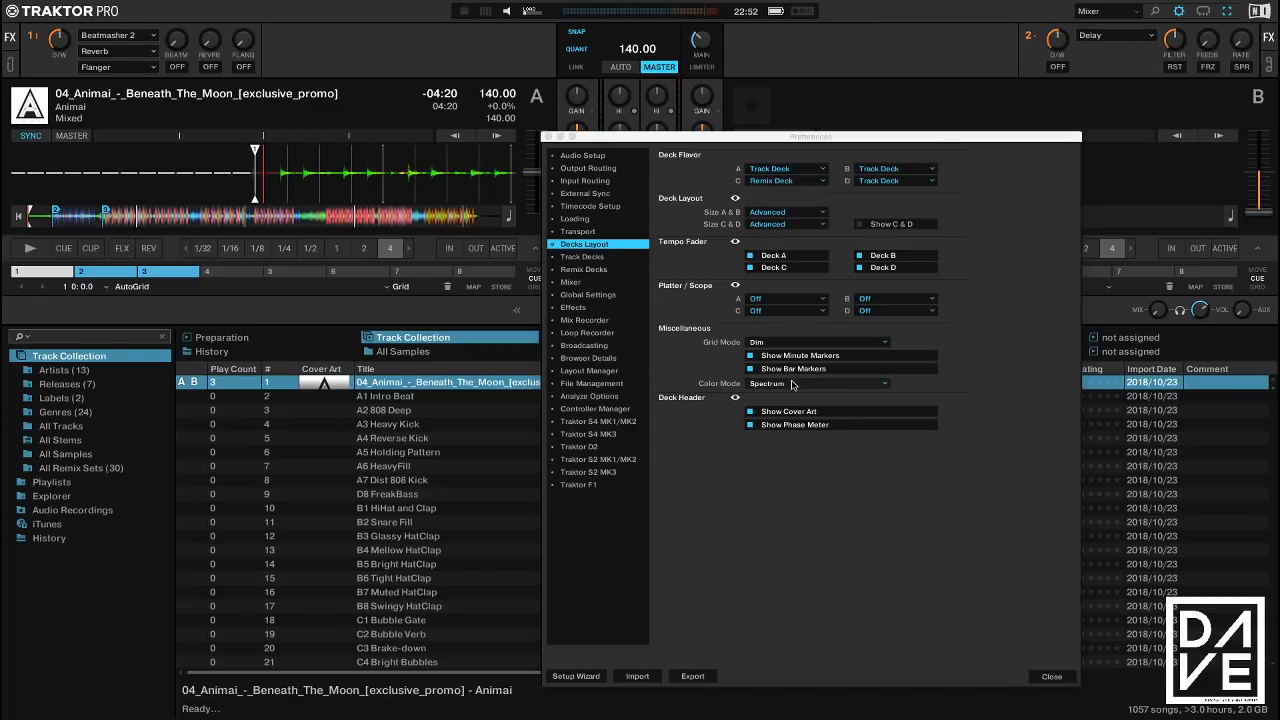
{"action": "left_click", "coordinate": [826, 371]}
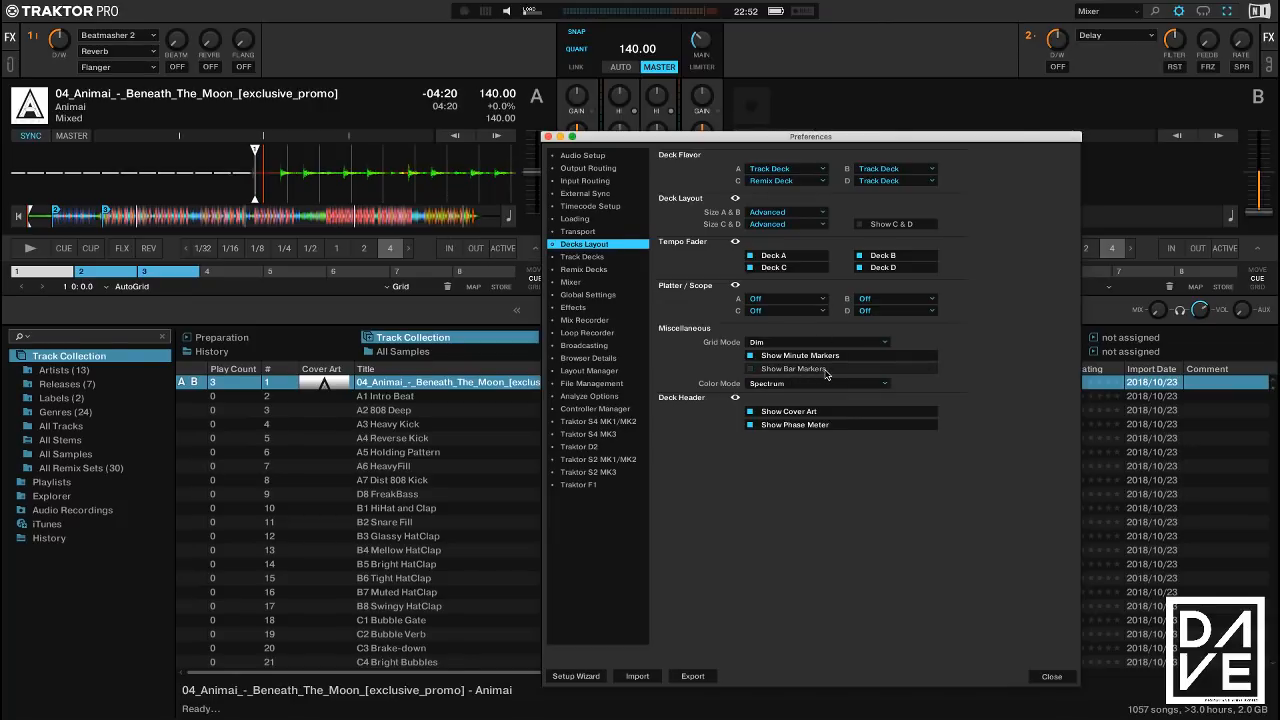
{"action": "left_click", "coordinate": [826, 371]}
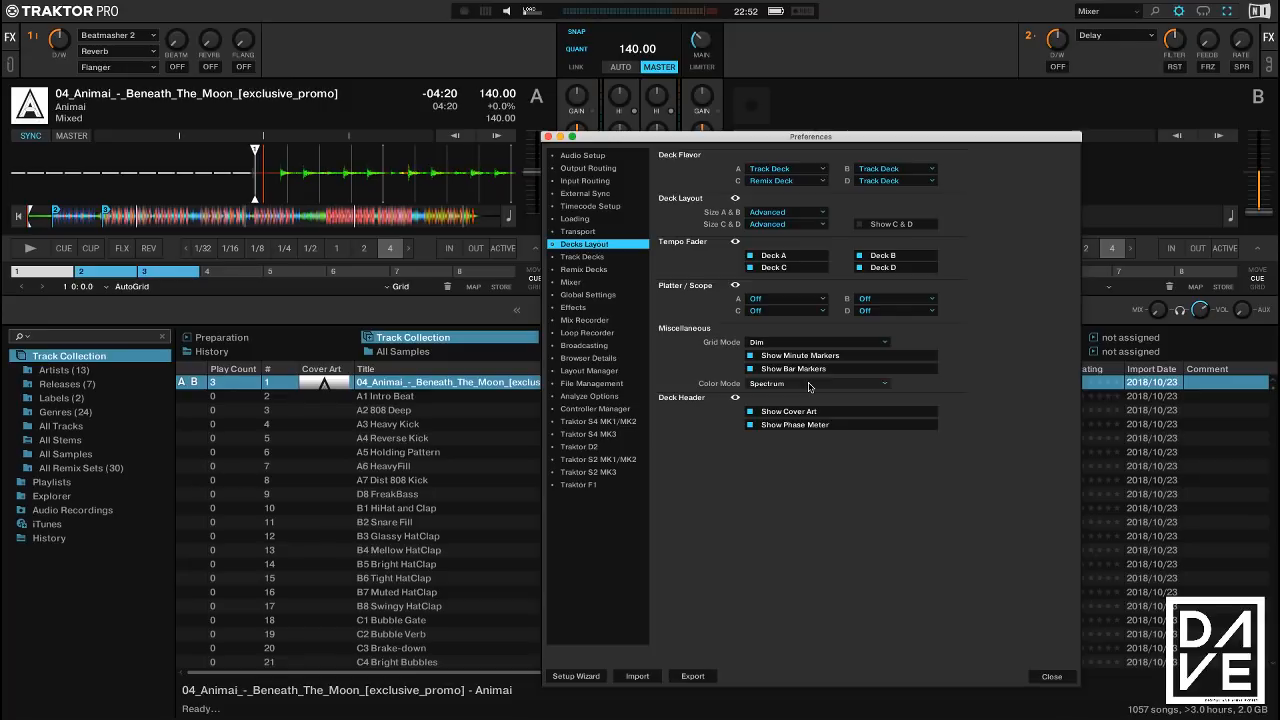
Reselect Spectrum as the Color Mode and jump deck A to the part of its track with about 1:25 remaining
{"action": "left_click", "coordinate": [810, 387]}
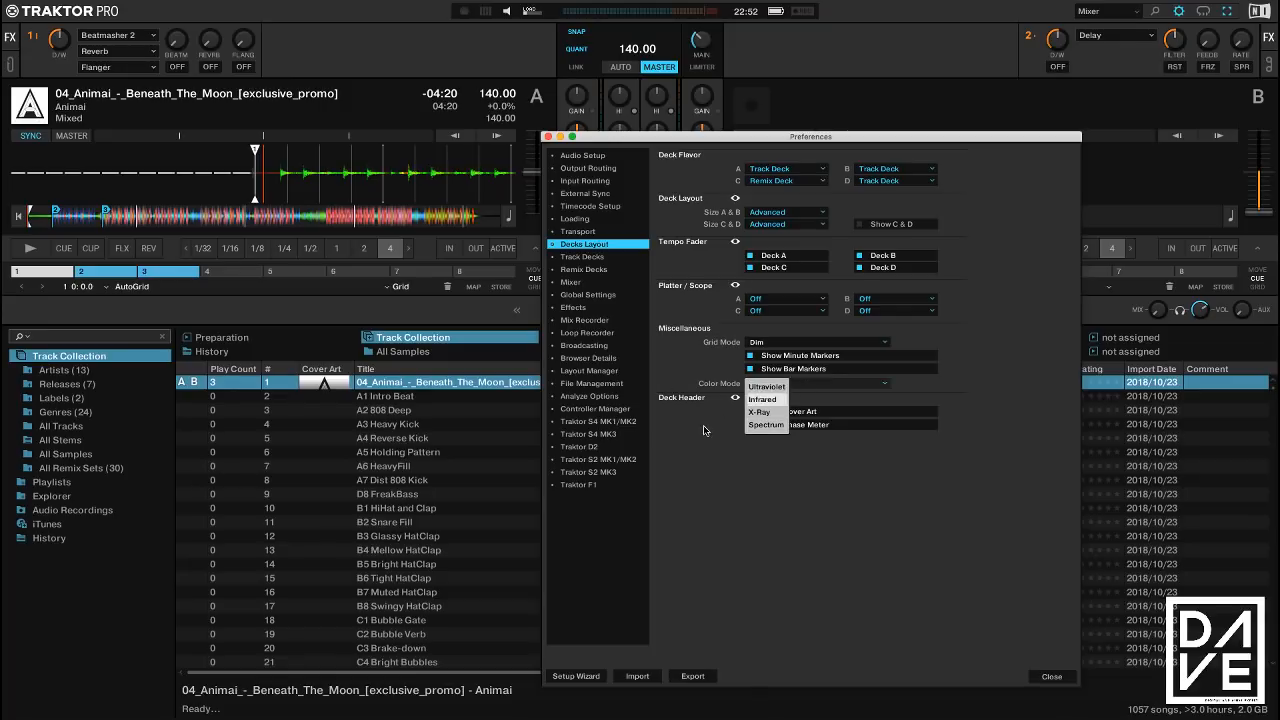
{"action": "left_click", "coordinate": [766, 424]}
{"action": "left_click", "coordinate": [347, 220]}
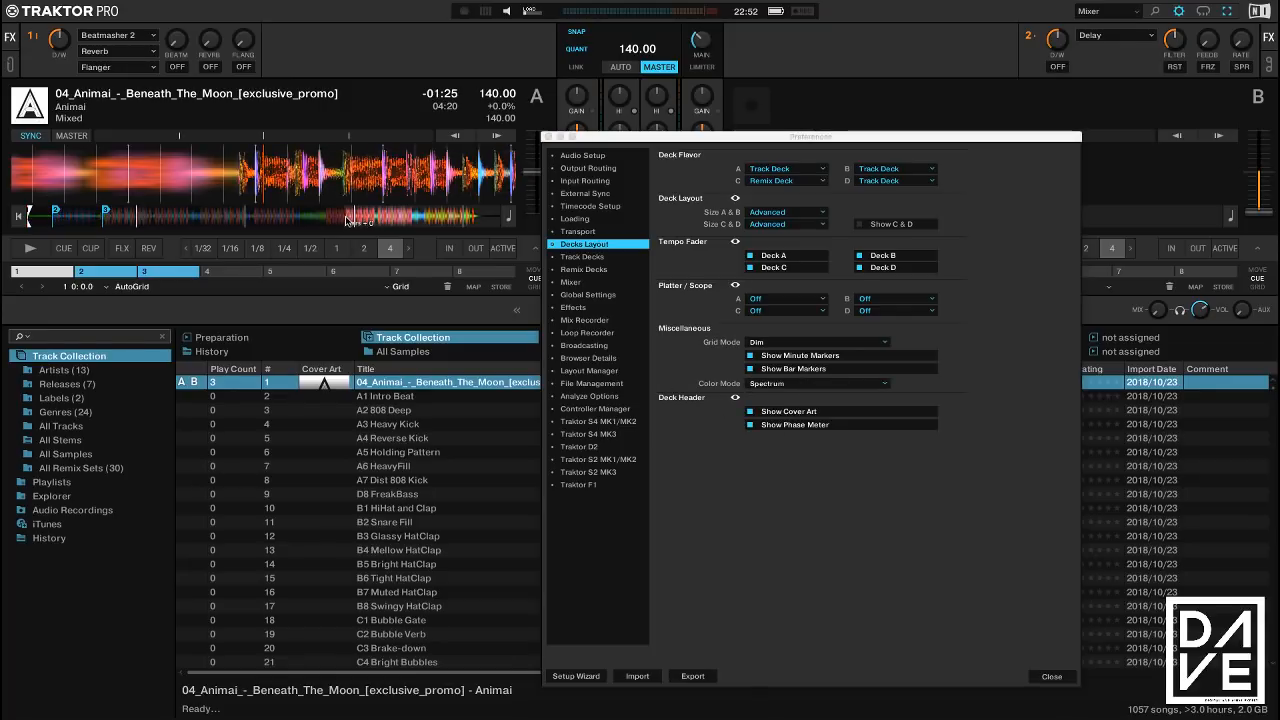
{"action": "left_click", "coordinate": [511, 199]}
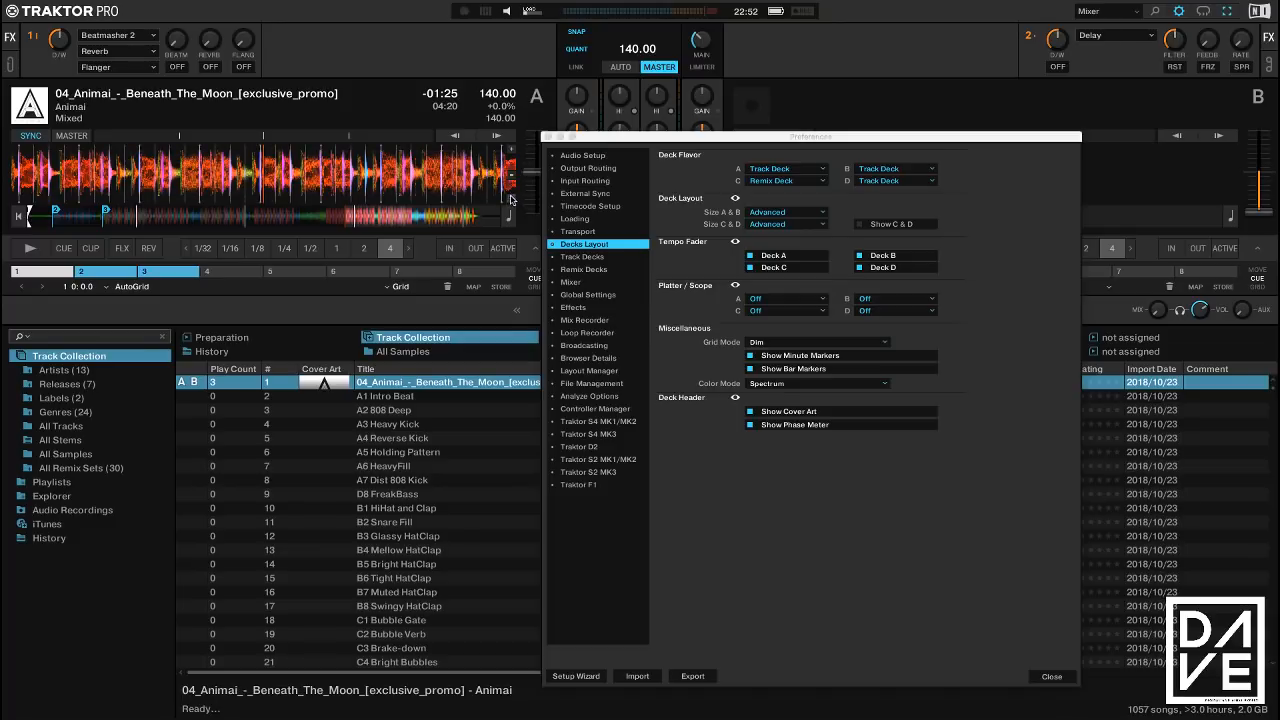
Cycle the waveform Color Mode through Ultraviolet, Infrared and X-Ray, and return it to Spectrum
{"action": "left_click", "coordinate": [829, 387]}
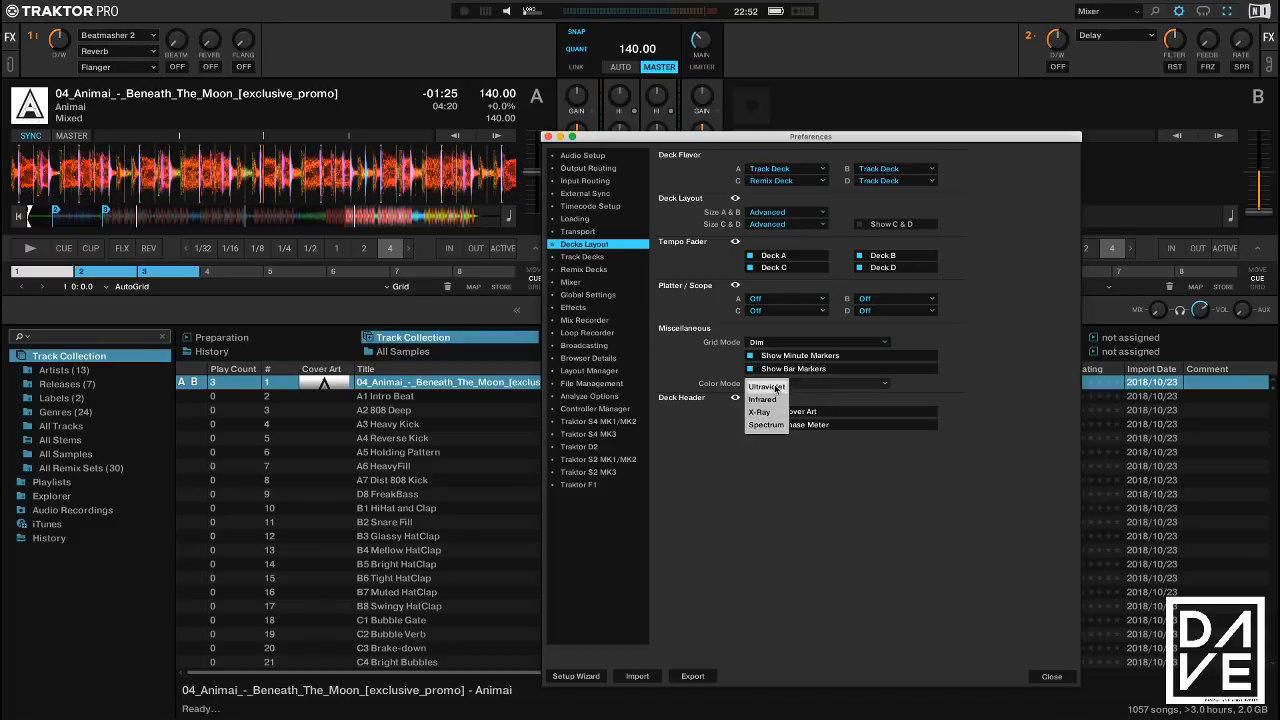
{"action": "left_click", "coordinate": [776, 388]}
{"action": "left_click", "coordinate": [803, 387]}
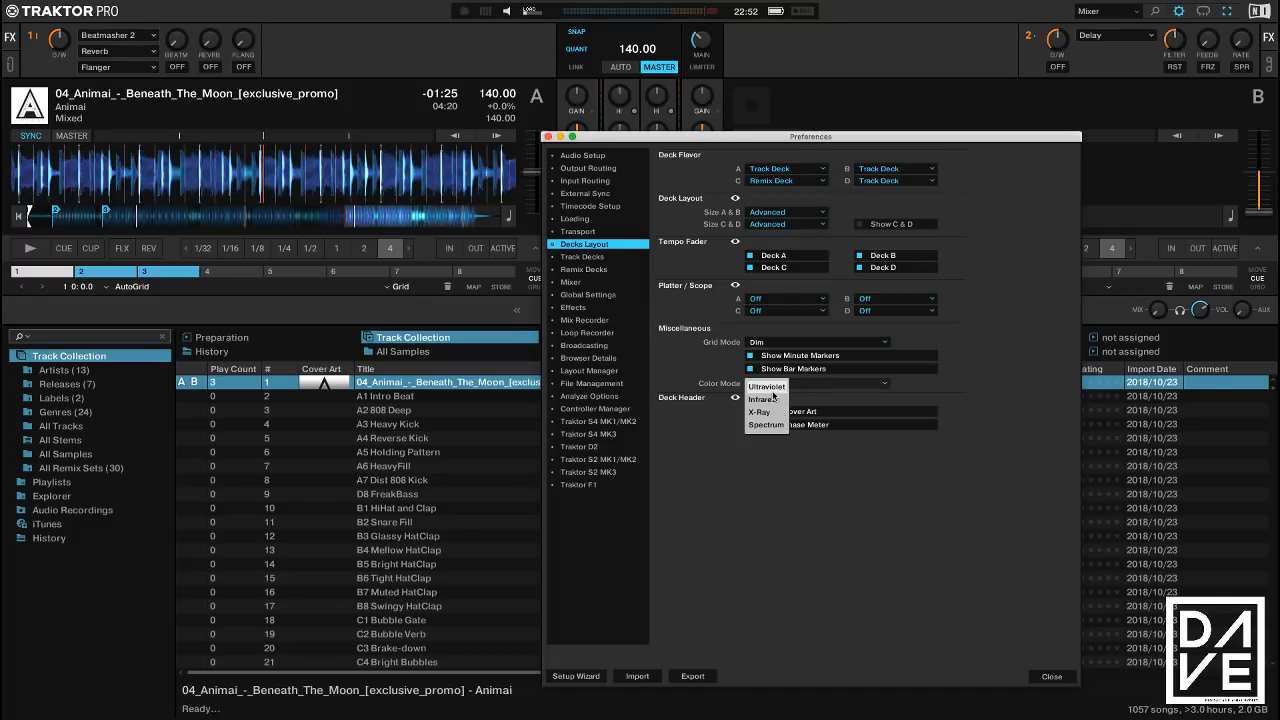
{"action": "left_click", "coordinate": [768, 399]}
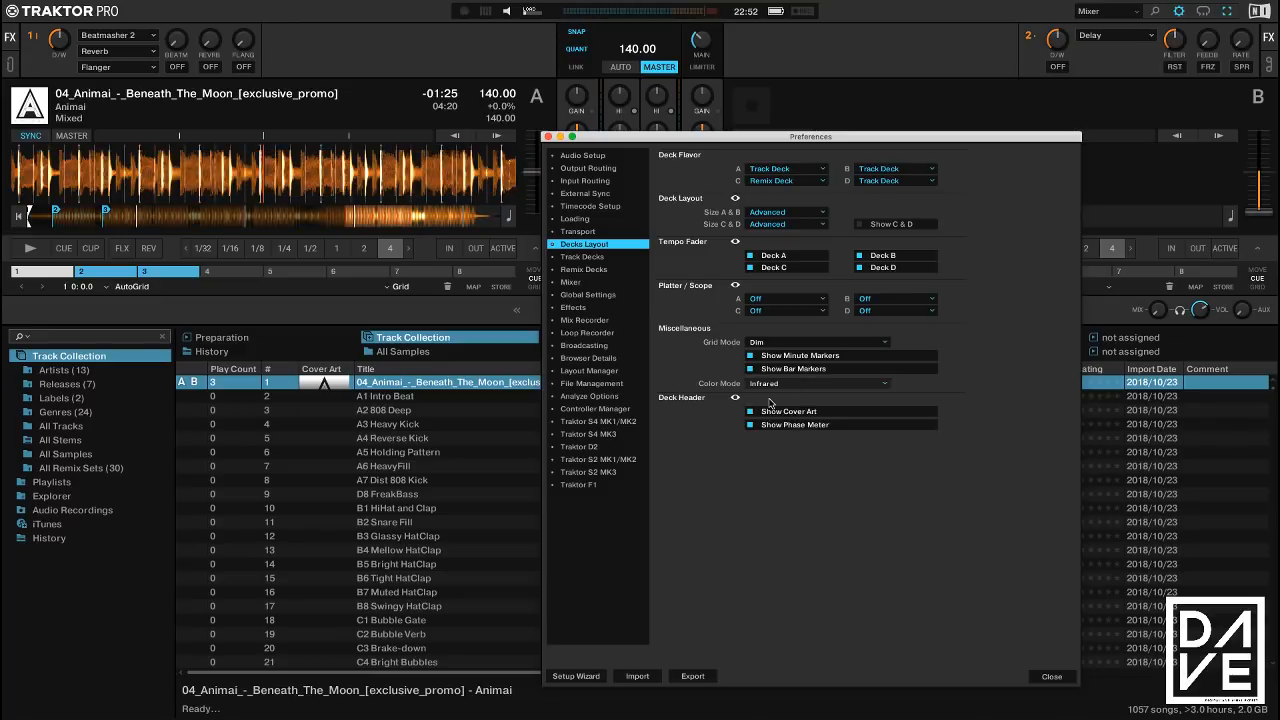
{"action": "left_click", "coordinate": [798, 384]}
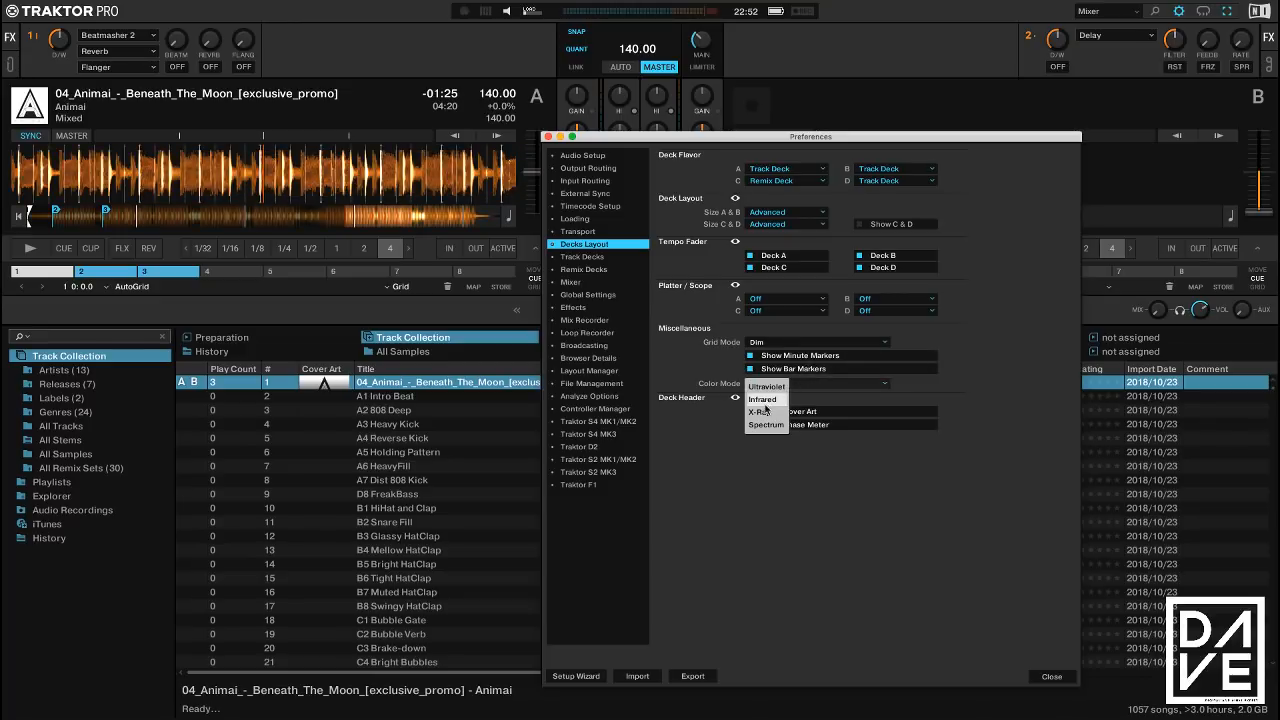
{"action": "left_click", "coordinate": [766, 411]}
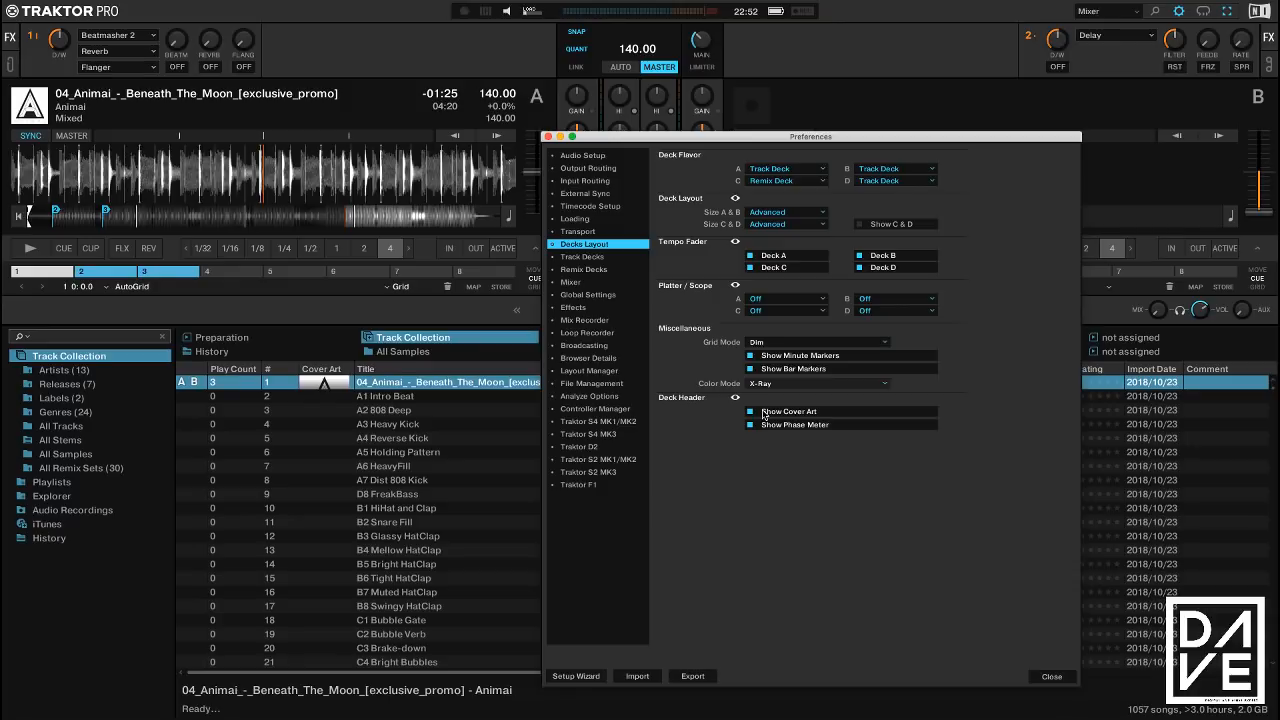
{"action": "left_click", "coordinate": [798, 384]}
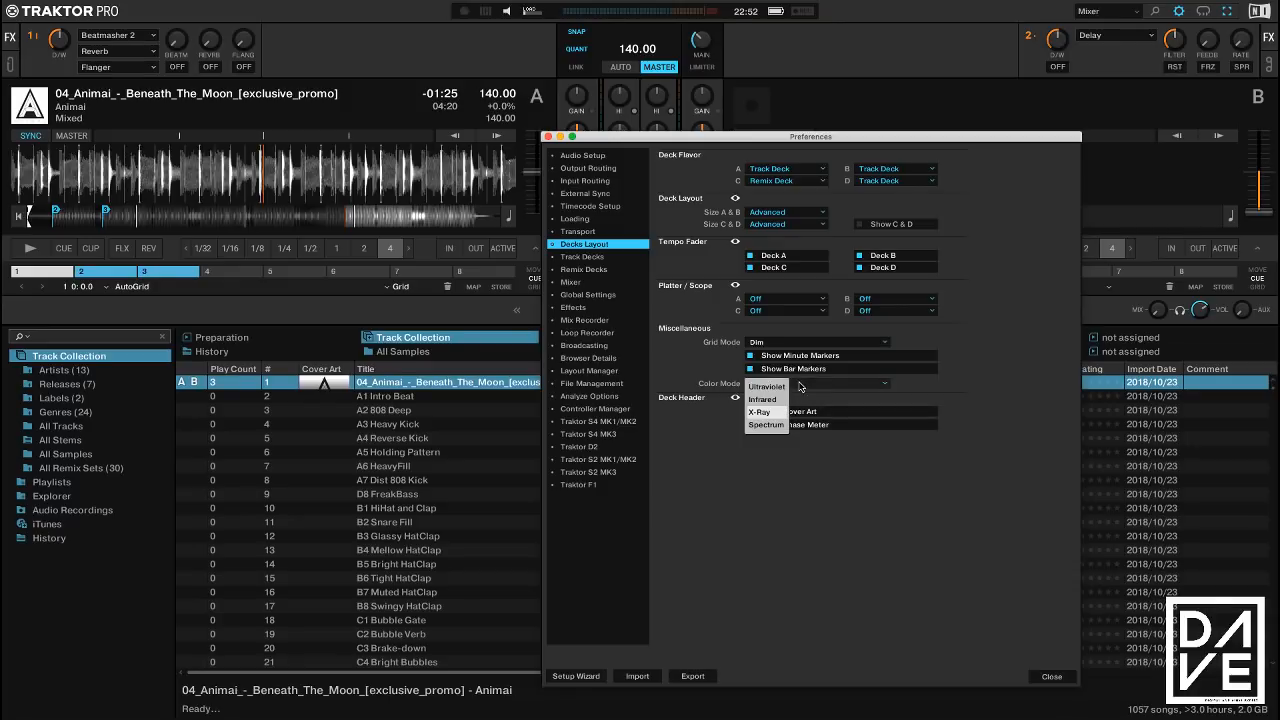
{"action": "left_click", "coordinate": [766, 425]}
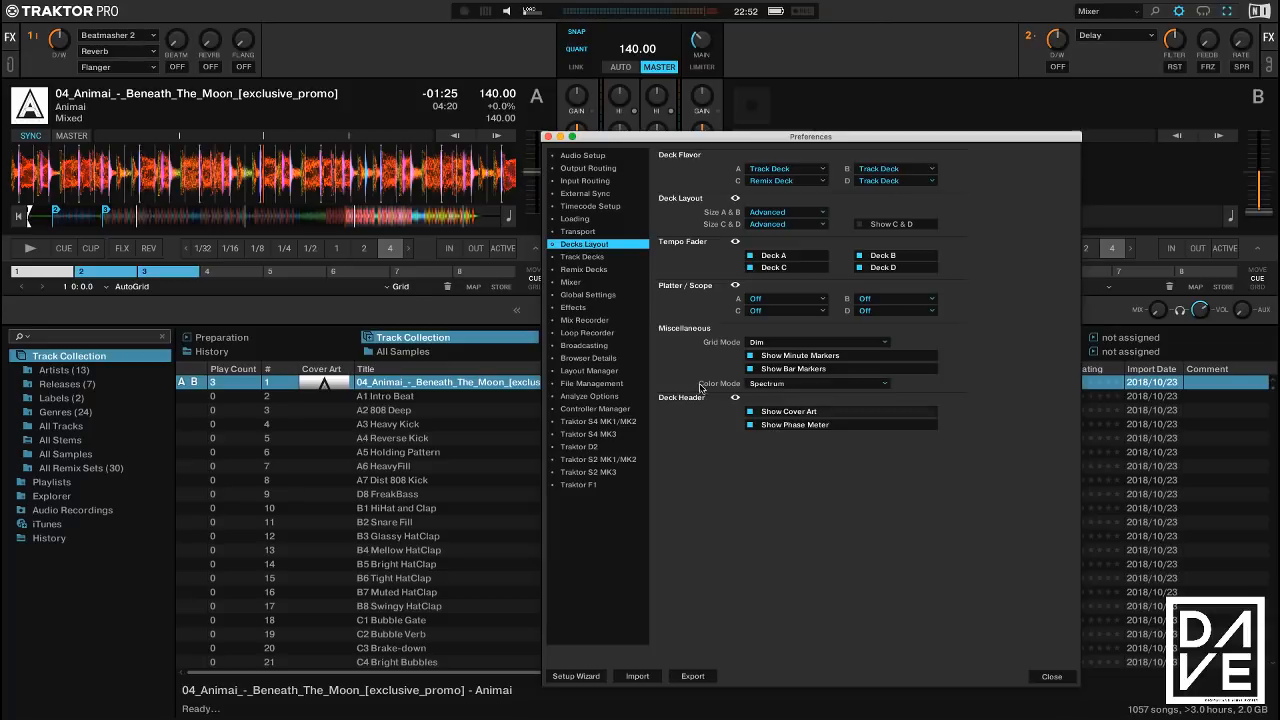
Compare deck A's waveform colors at its first hotcue and with about 1:34 remaining, and review the Color Mode options
{"action": "left_click", "coordinate": [28, 277]}
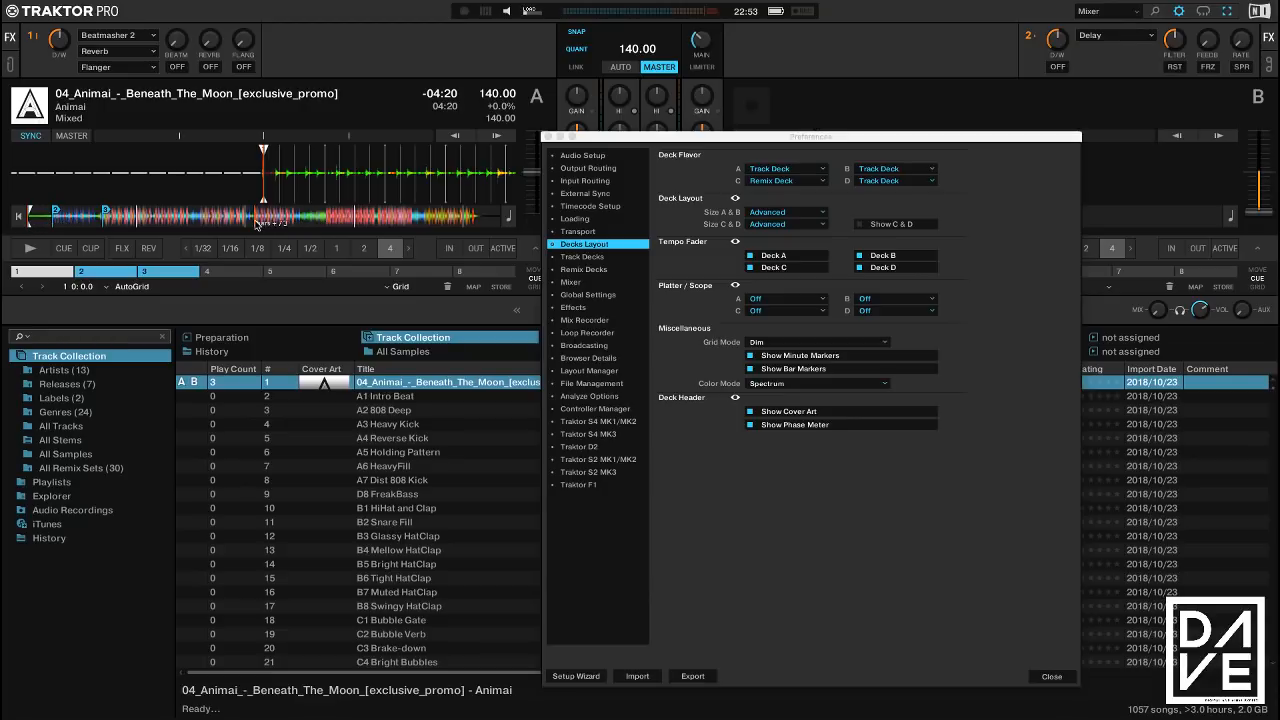
{"action": "left_click", "coordinate": [330, 222]}
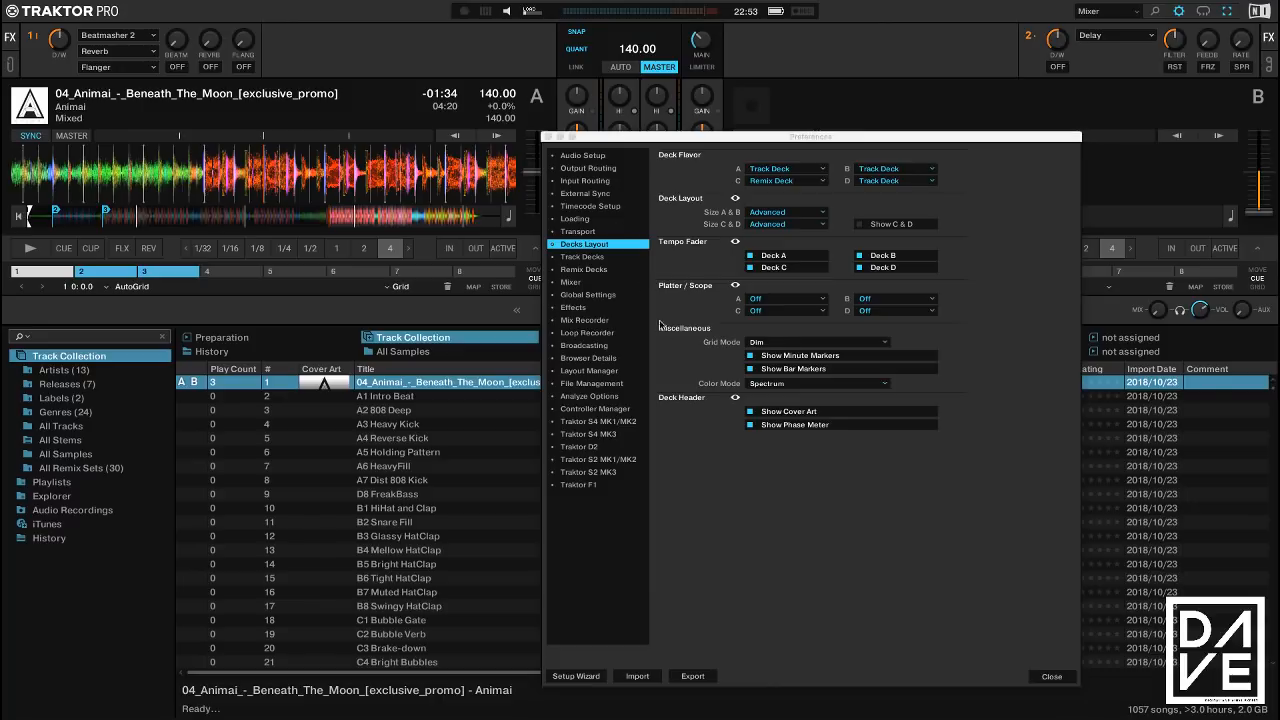
{"action": "left_click", "coordinate": [776, 385]}
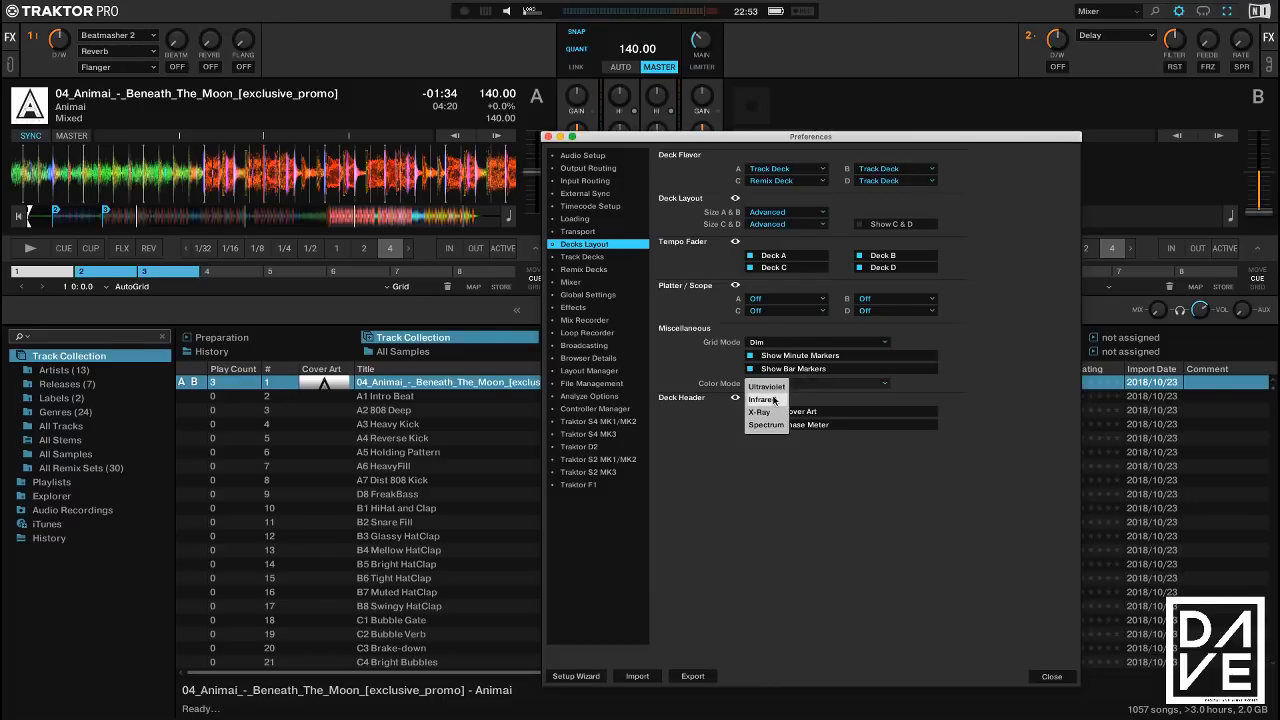
{"action": "left_click", "coordinate": [814, 403]}
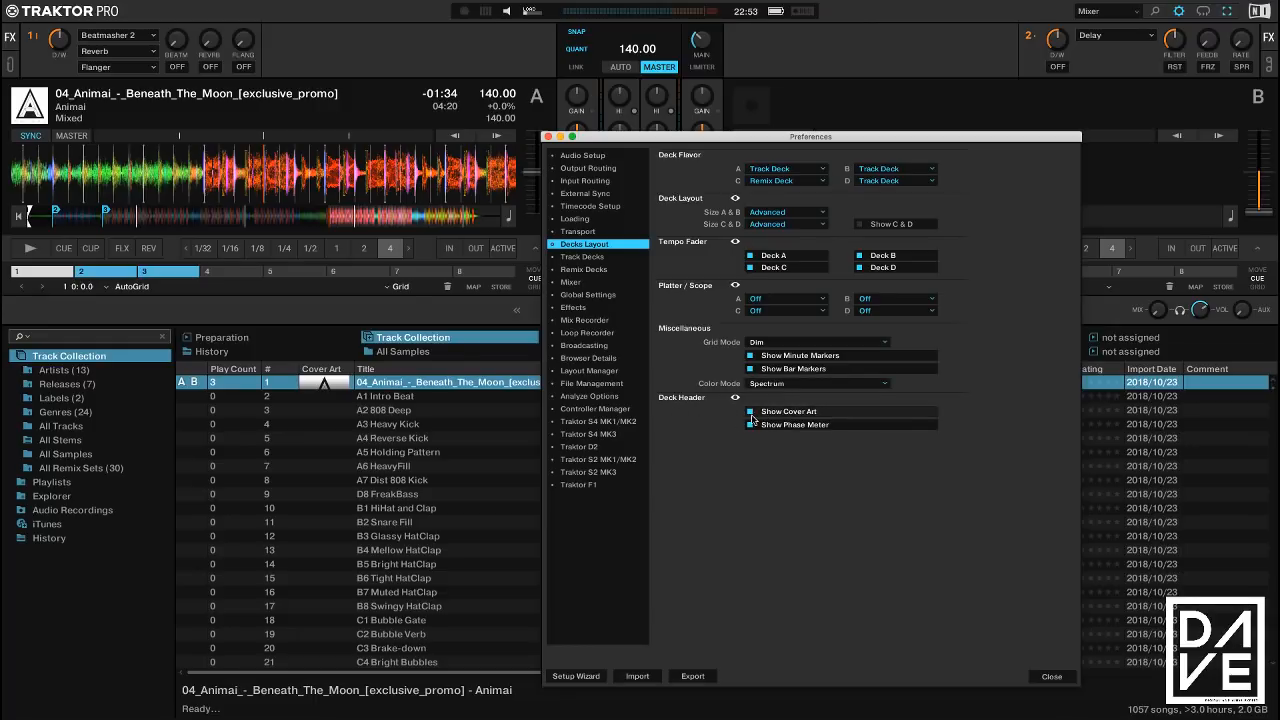
Toggle Show Cover Art in the deck header off and on twice, leaving it enabled
{"action": "left_click", "coordinate": [751, 412]}
{"action": "left_click", "coordinate": [750, 413]}
{"action": "left_click", "coordinate": [750, 413]}
{"action": "left_click", "coordinate": [750, 413]}
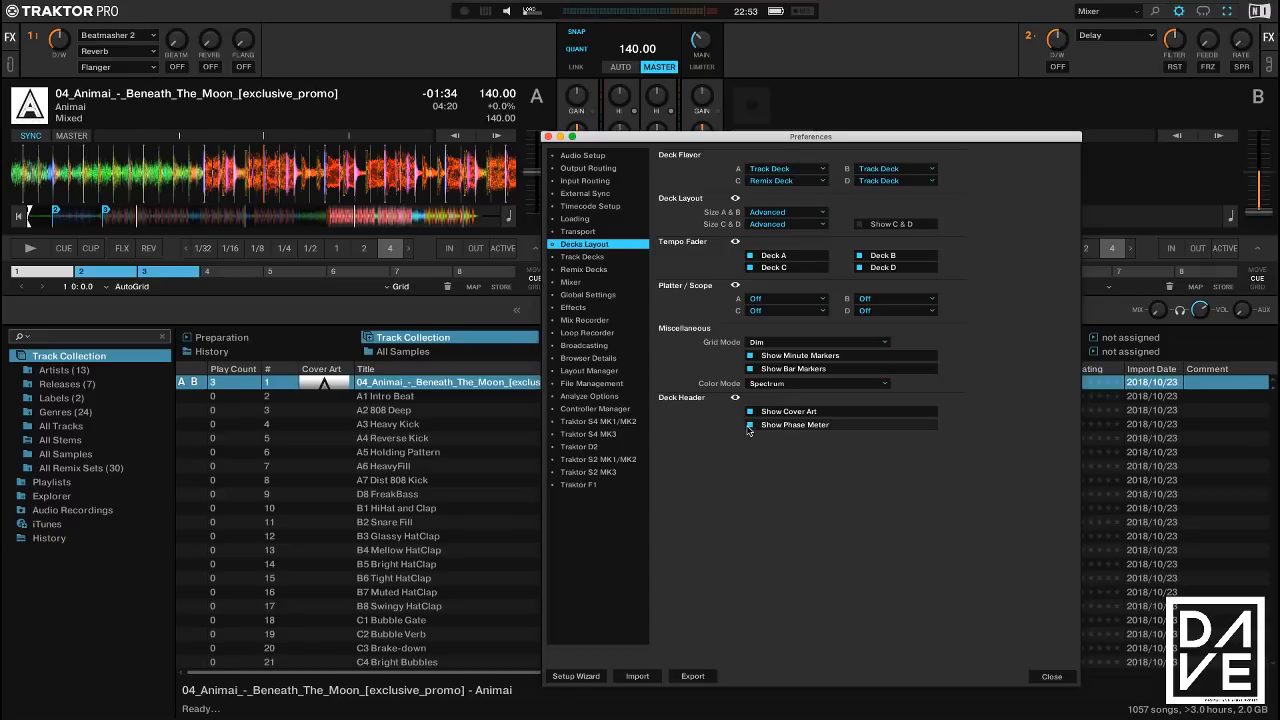
Open the Track Decks preferences and switch deck A's advanced panel between Move and Cue, leaving it on Move
{"action": "left_click", "coordinate": [595, 257]}
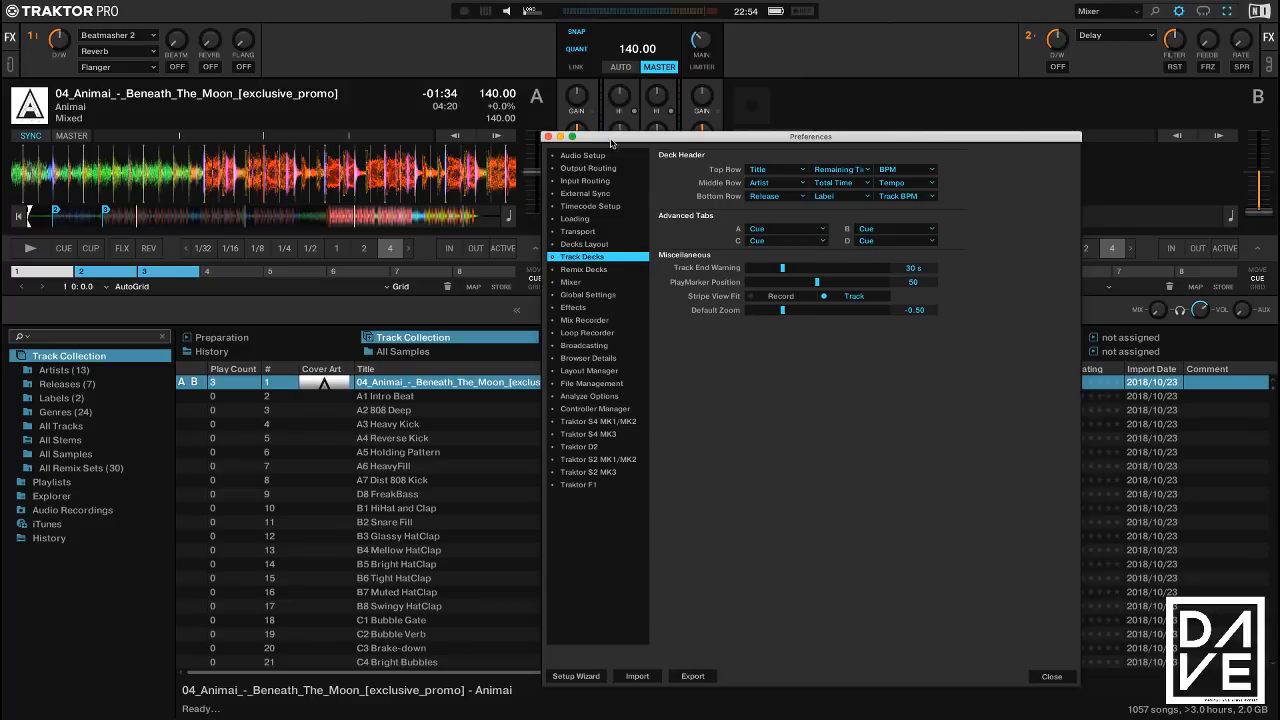
{"action": "left_click_drag", "start_coordinate": [612, 141], "coordinate": [674, 141]}
{"action": "left_click", "coordinate": [536, 269]}
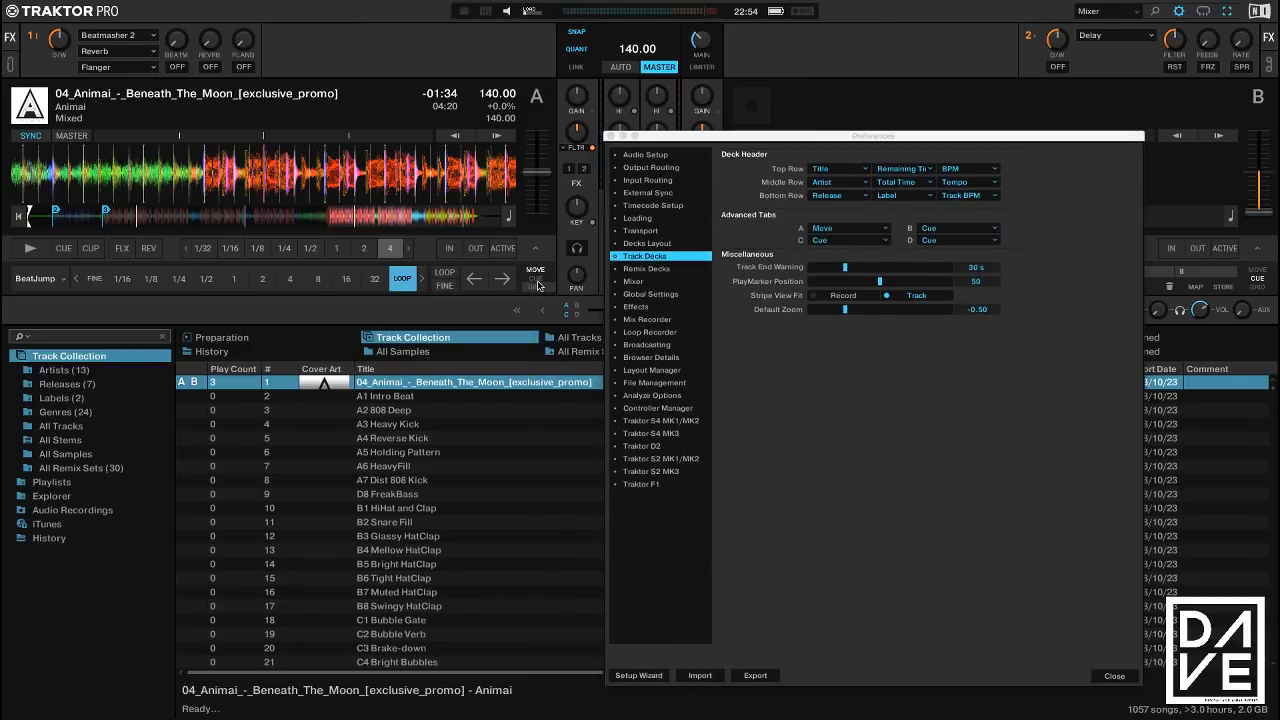
{"action": "left_click", "coordinate": [536, 286]}
{"action": "left_click", "coordinate": [535, 270]}
Cycle the size of decks A and B from the deck A header, and return them to the full advanced view
{"action": "double_click", "coordinate": [475, 88]}
{"action": "double_click", "coordinate": [475, 88]}
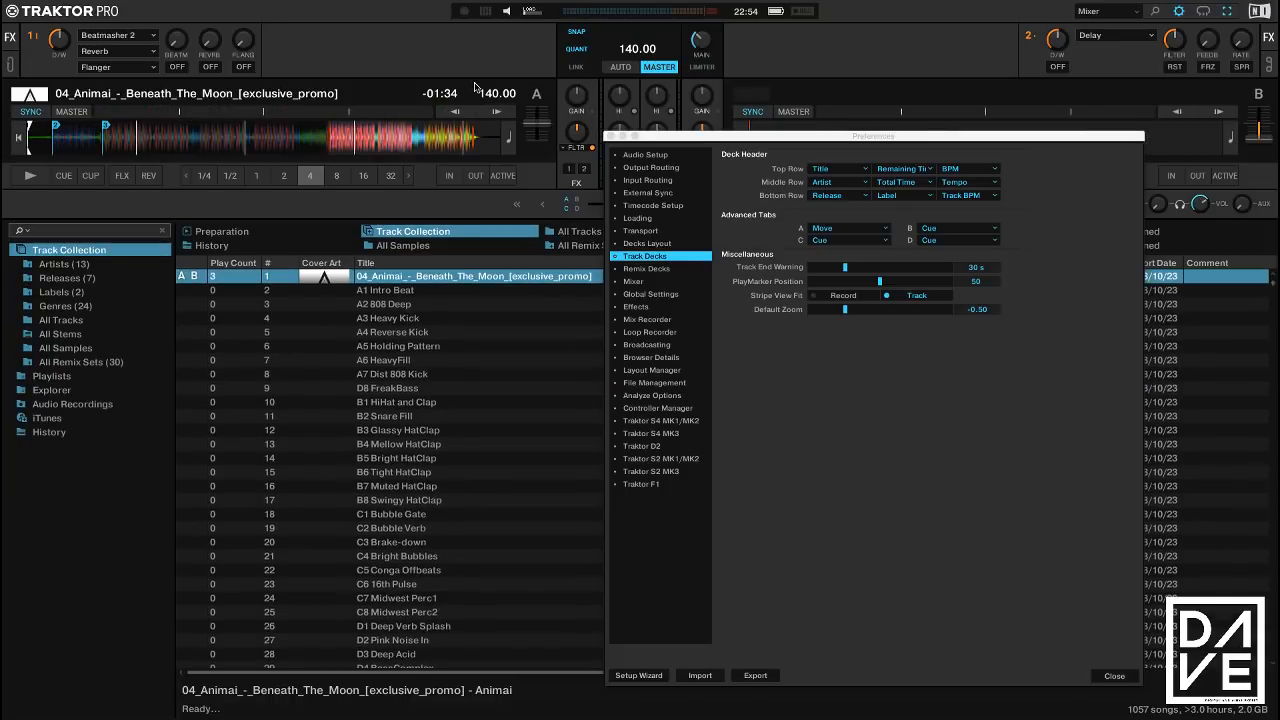
{"action": "double_click", "coordinate": [475, 88]}
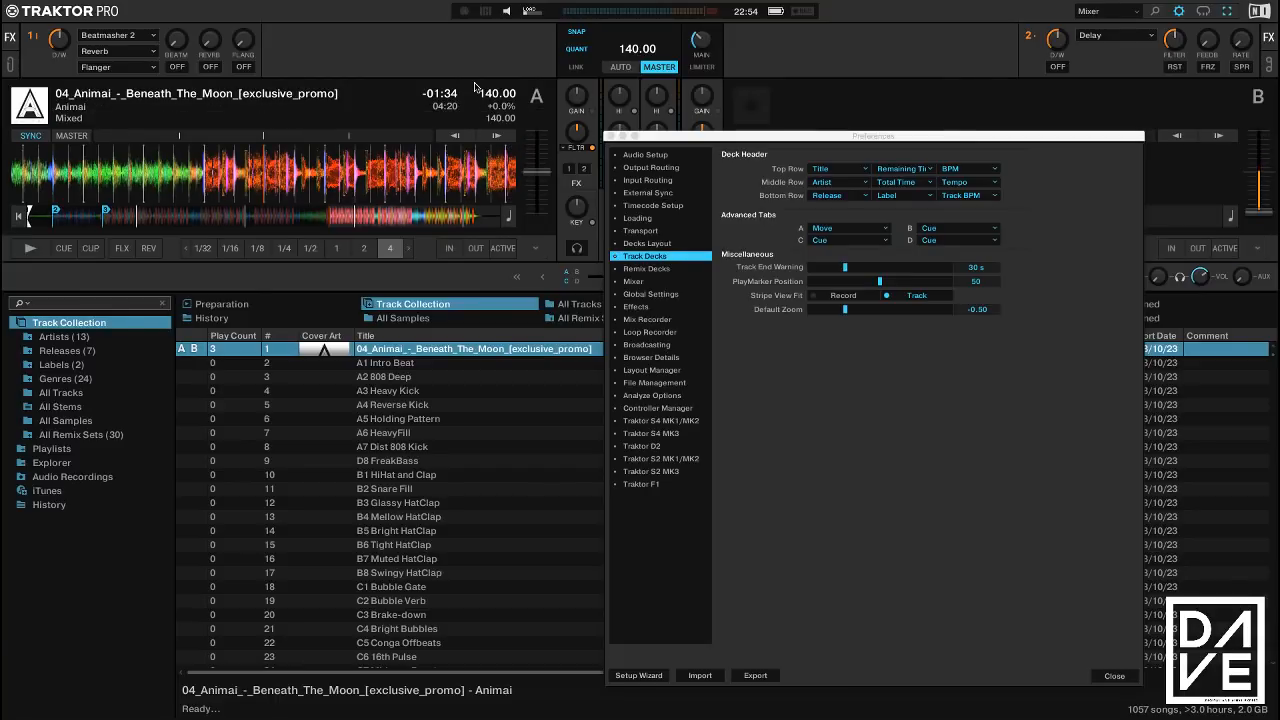
{"action": "double_click", "coordinate": [475, 88]}
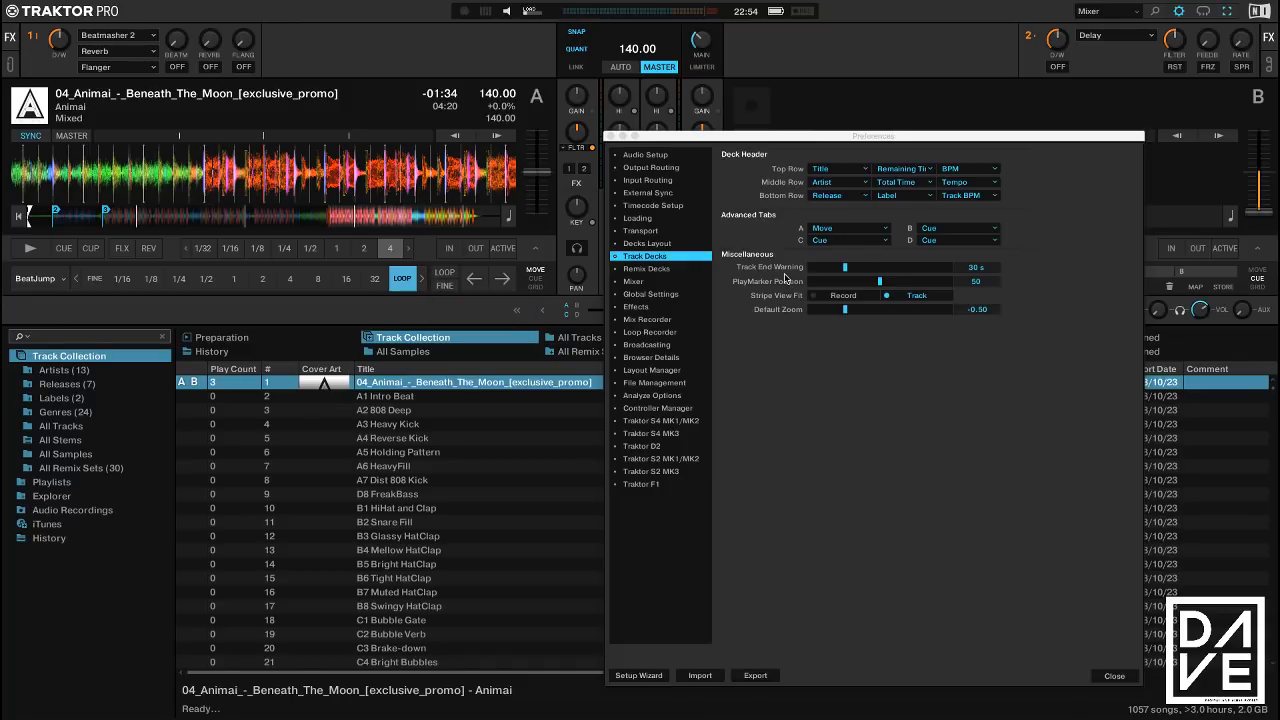
Play deck A briefly from 30 seconds before the end, and try Track End Warning at 120 s before restoring 30 s
{"action": "left_click", "coordinate": [364, 218]}
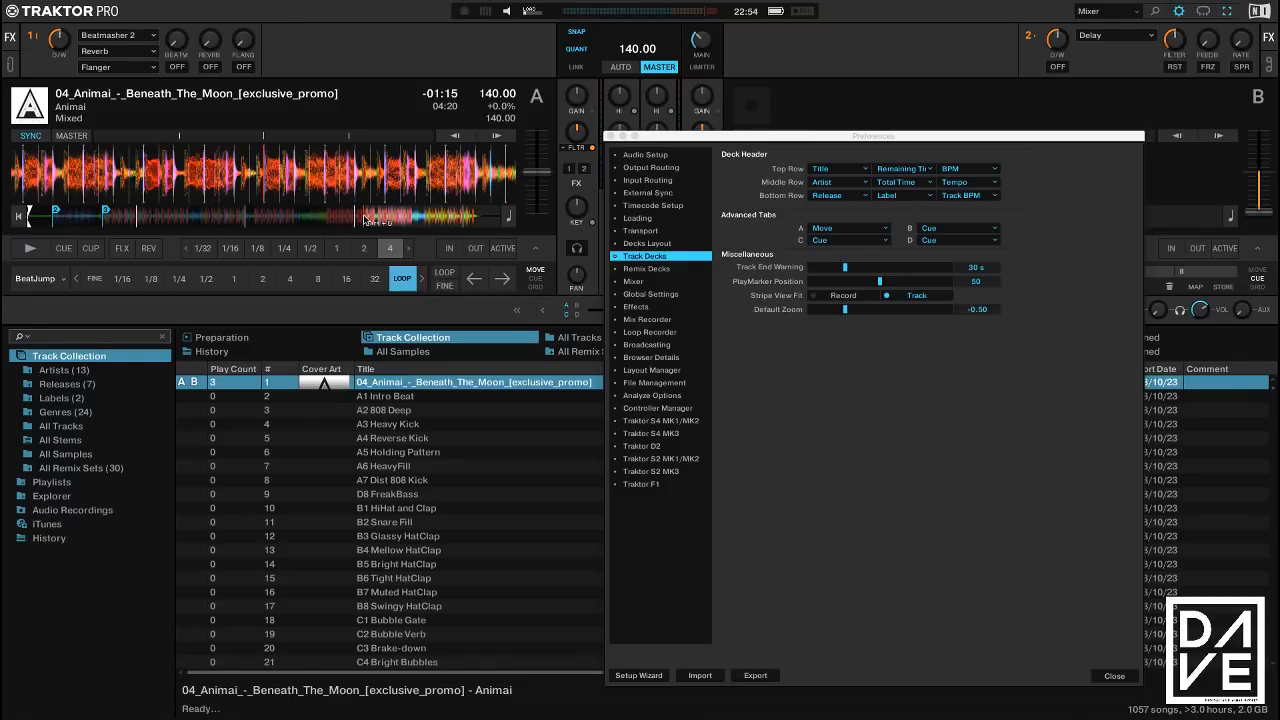
{"action": "left_click", "coordinate": [419, 217]}
{"action": "left_click", "coordinate": [440, 217]}
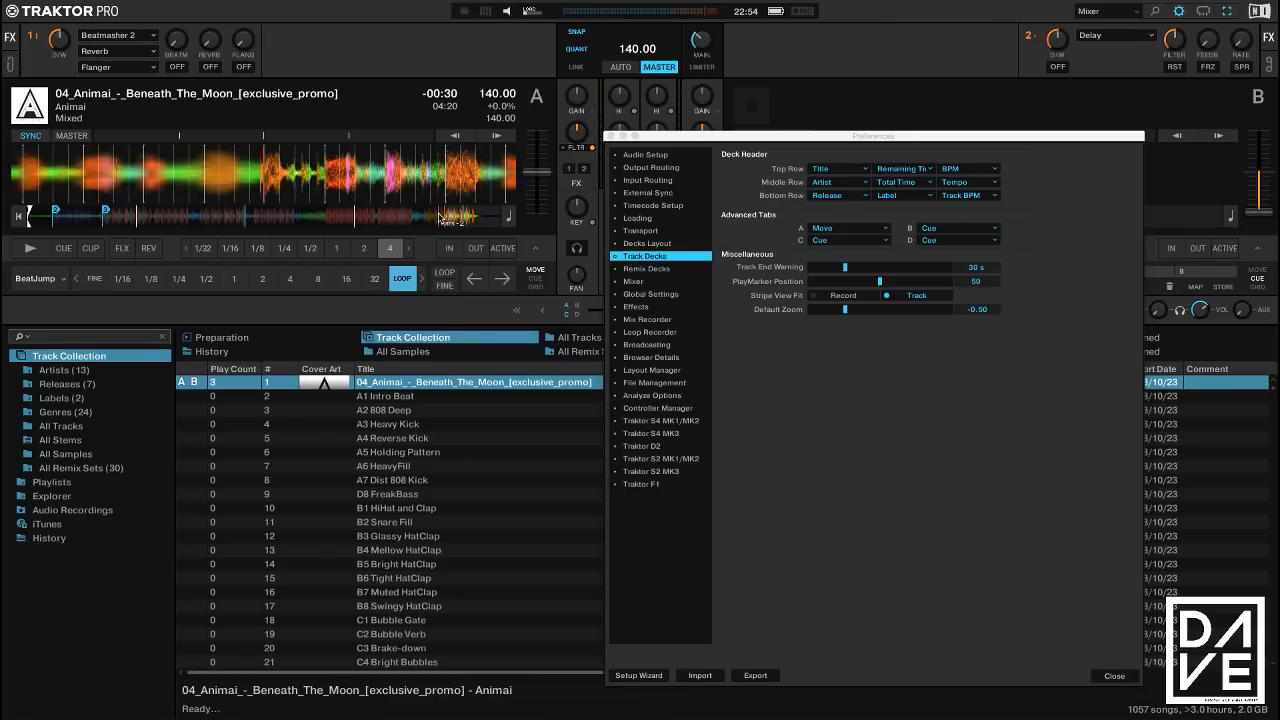
{"action": "left_click", "coordinate": [437, 217]}
{"action": "left_click", "coordinate": [29, 248]}
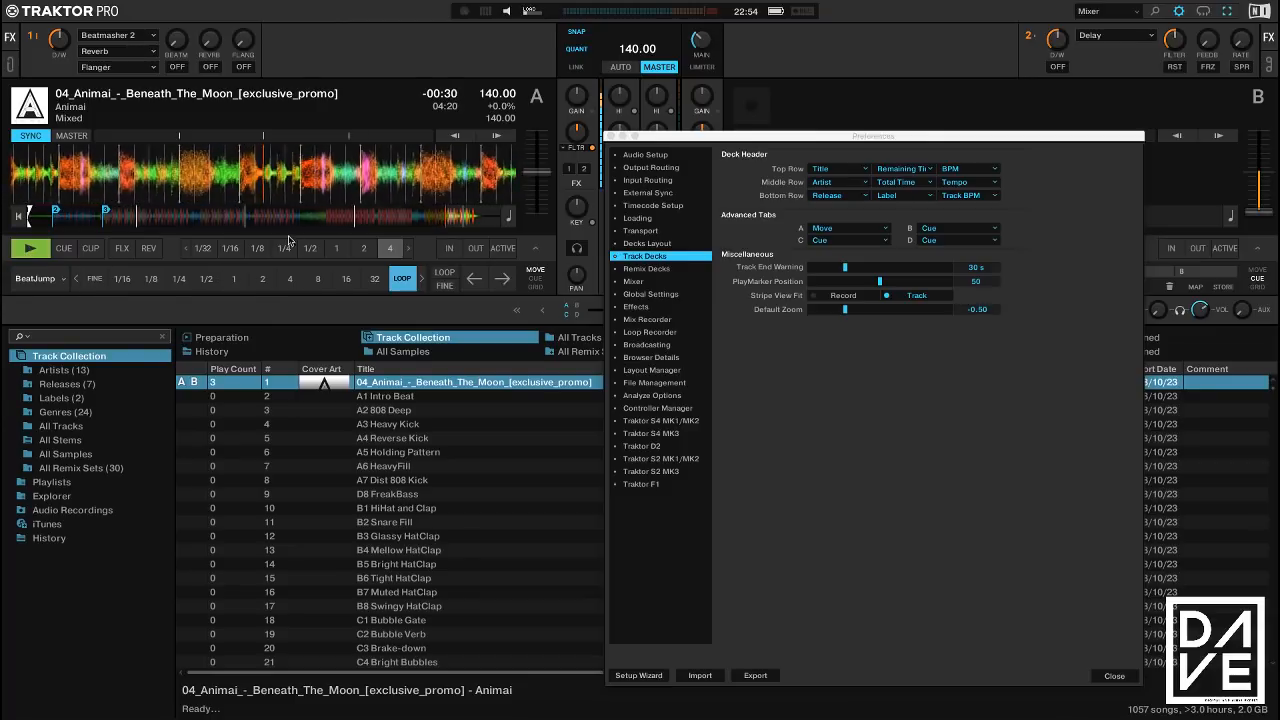
{"action": "left_click", "coordinate": [18, 252]}
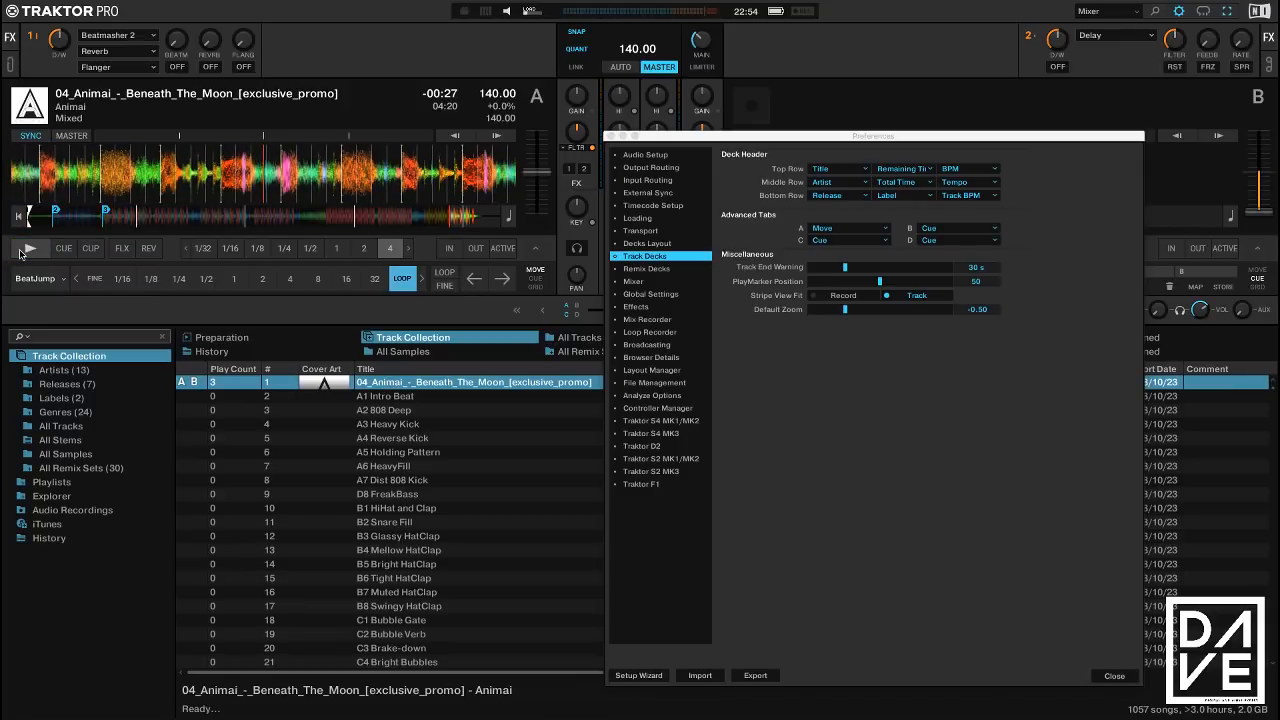
{"action": "left_click", "coordinate": [951, 268]}
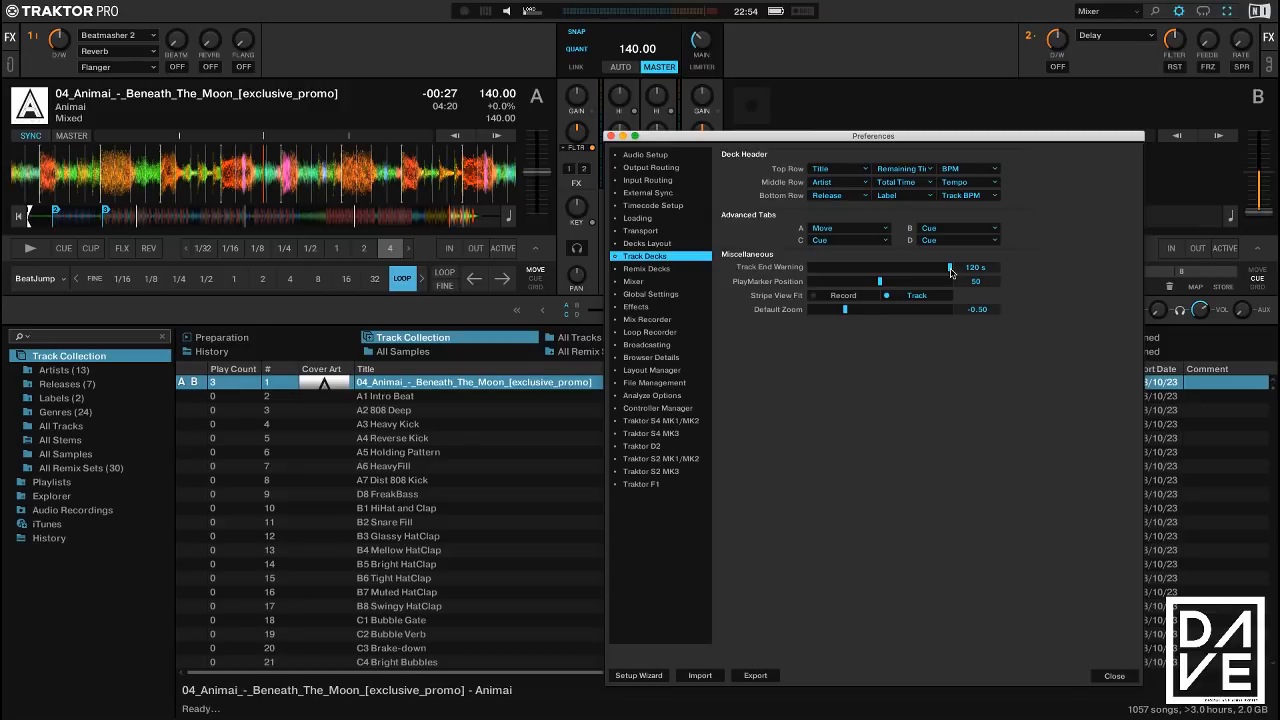
{"action": "left_click_drag", "start_coordinate": [947, 272], "coordinate": [848, 271]}
Move the Preferences window clear of deck A's volume fader, raise the fader fully and scrub the waveform around the playmarker
{"action": "left_click", "coordinate": [274, 177]}
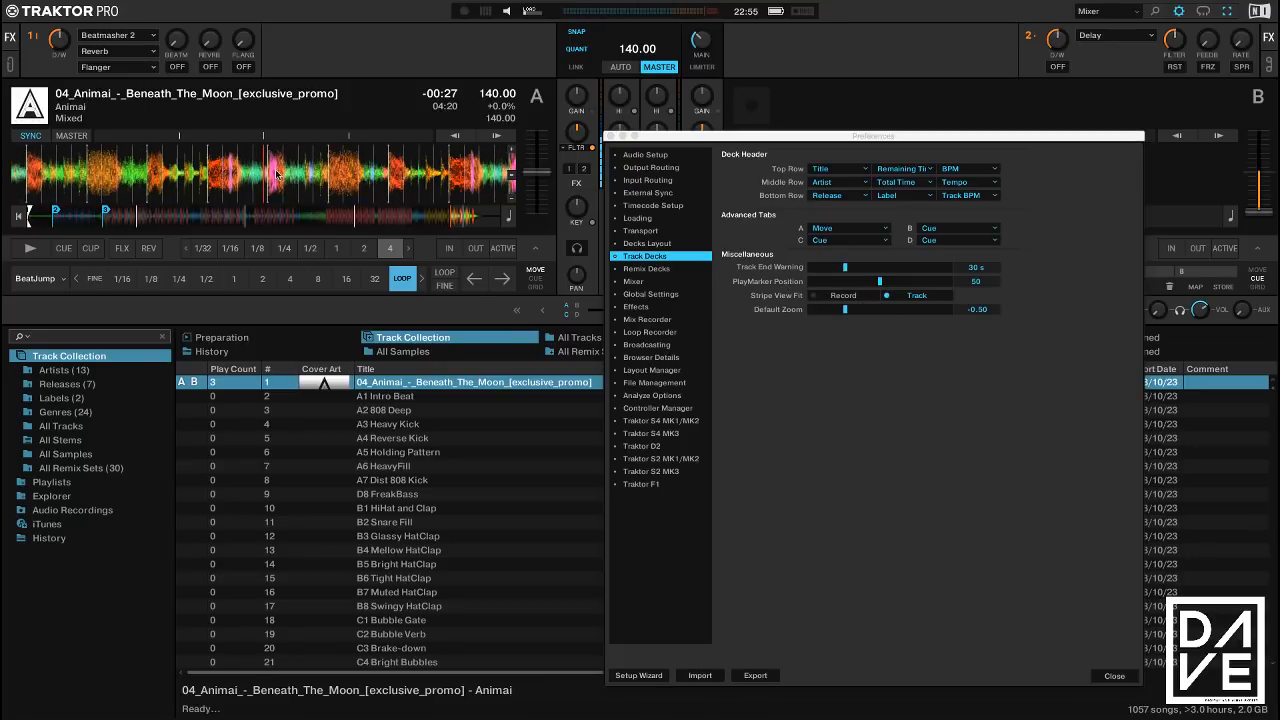
{"action": "left_click_drag", "start_coordinate": [660, 140], "coordinate": [686, 140]}
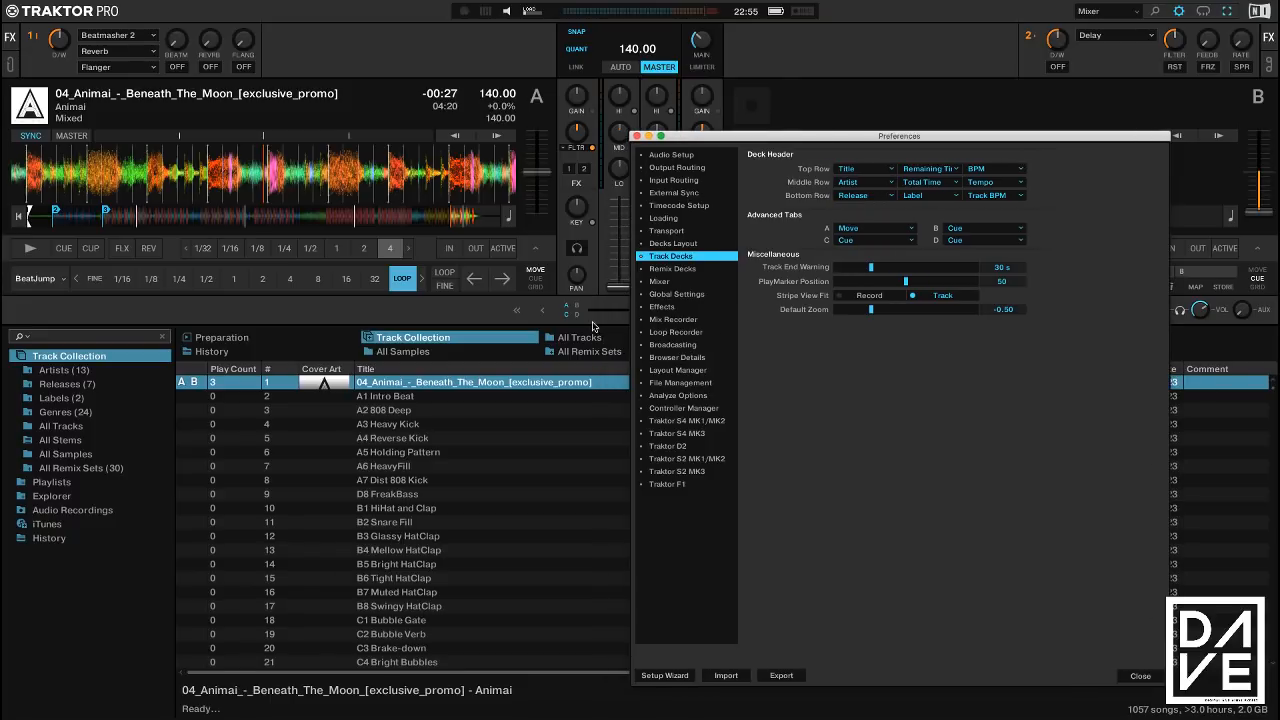
{"action": "left_click_drag", "start_coordinate": [617, 288], "coordinate": [617, 199]}
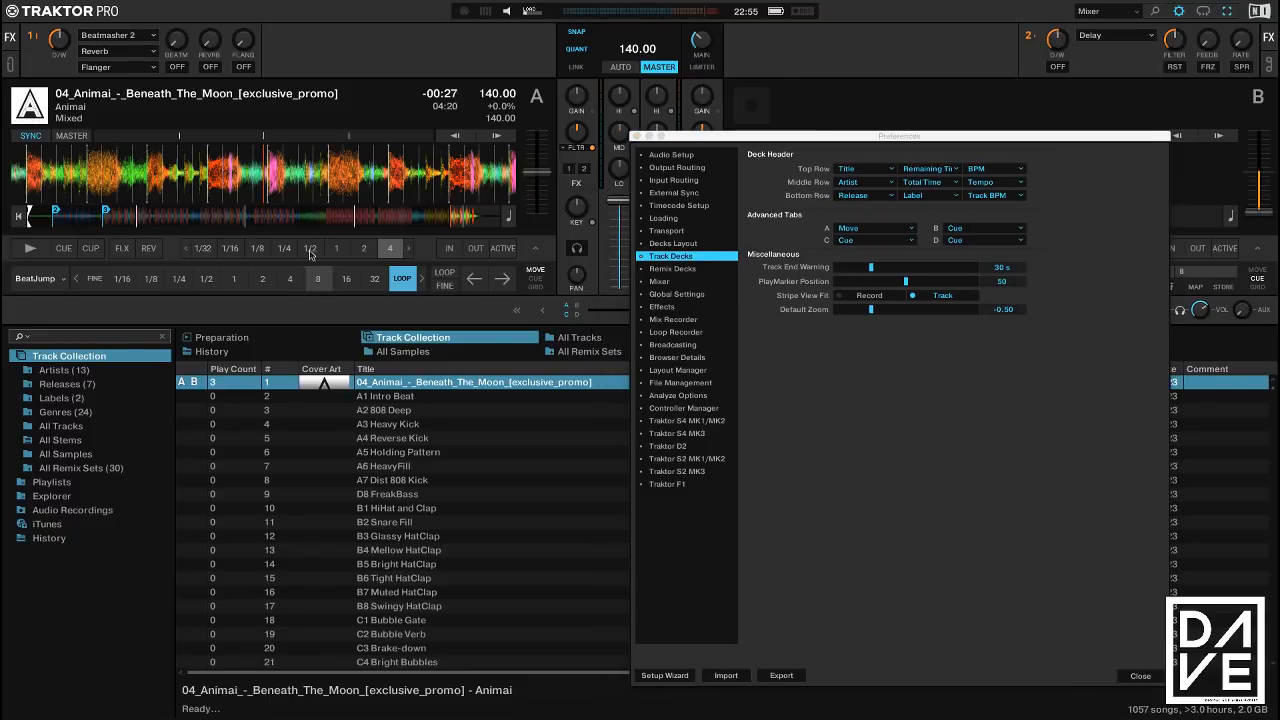
{"action": "left_click", "coordinate": [306, 200]}
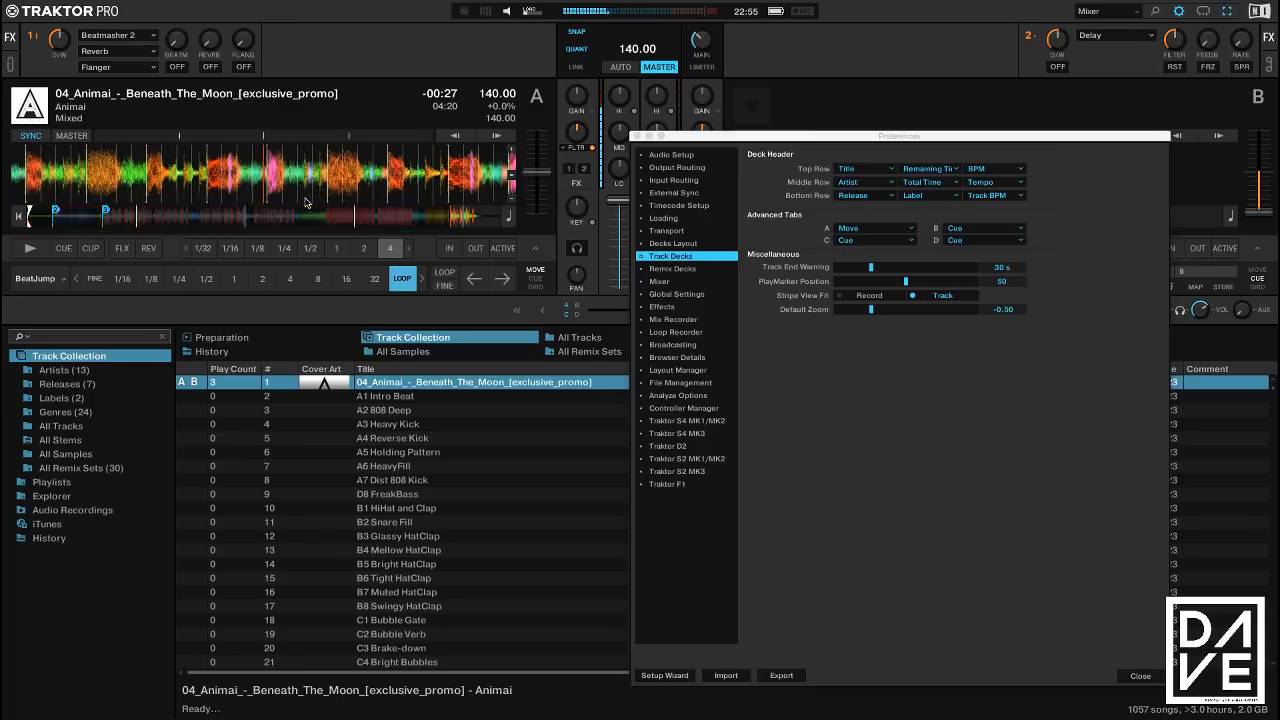
{"action": "left_click", "coordinate": [306, 200]}
{"action": "left_click", "coordinate": [315, 182]}
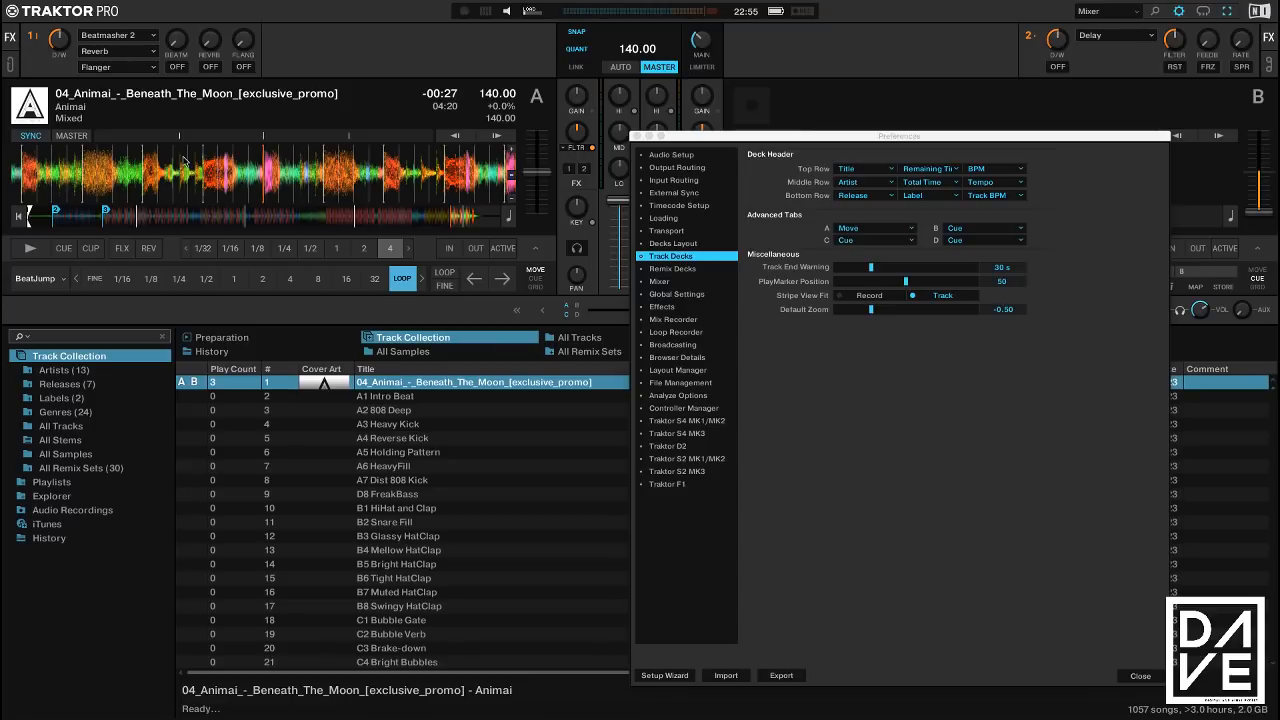
Try PlayMarker Position at 0 and 100, restore it to 50, and briefly activate a 4-beat loop on deck A
{"action": "left_click", "coordinate": [908, 286]}
{"action": "left_click_drag", "start_coordinate": [908, 286], "coordinate": [815, 286]}
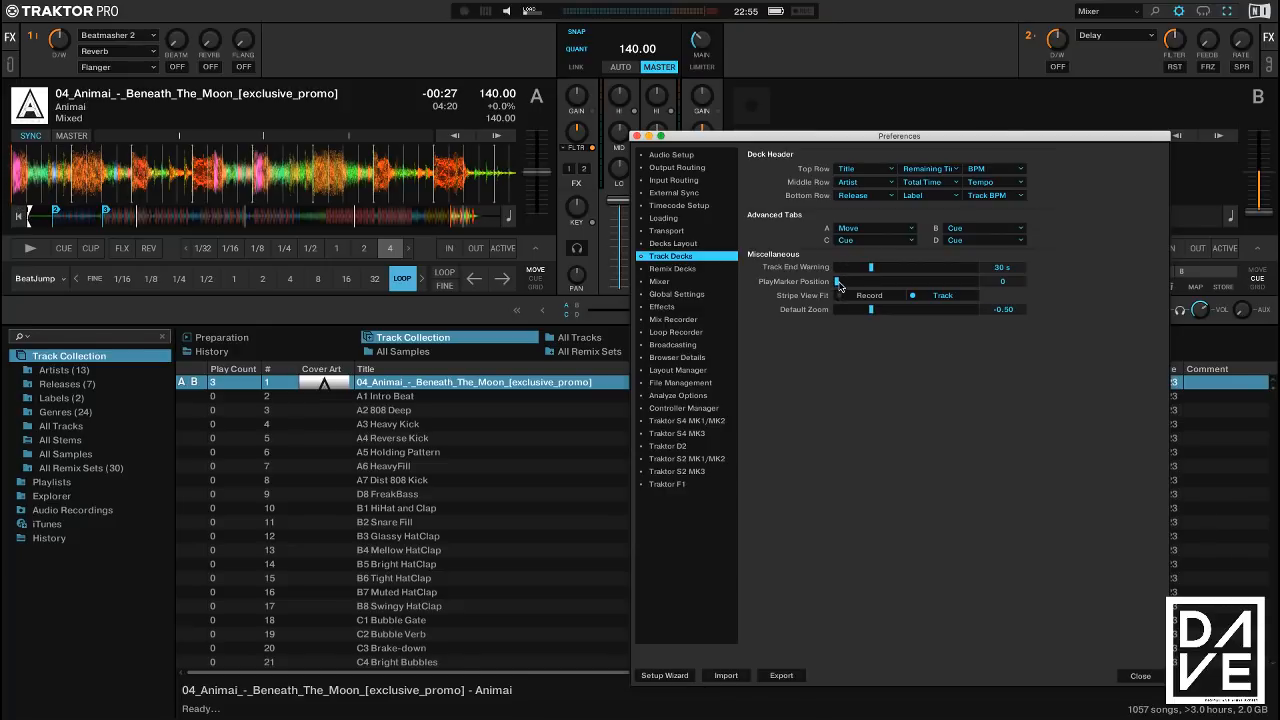
{"action": "left_click_drag", "start_coordinate": [837, 287], "coordinate": [997, 289]}
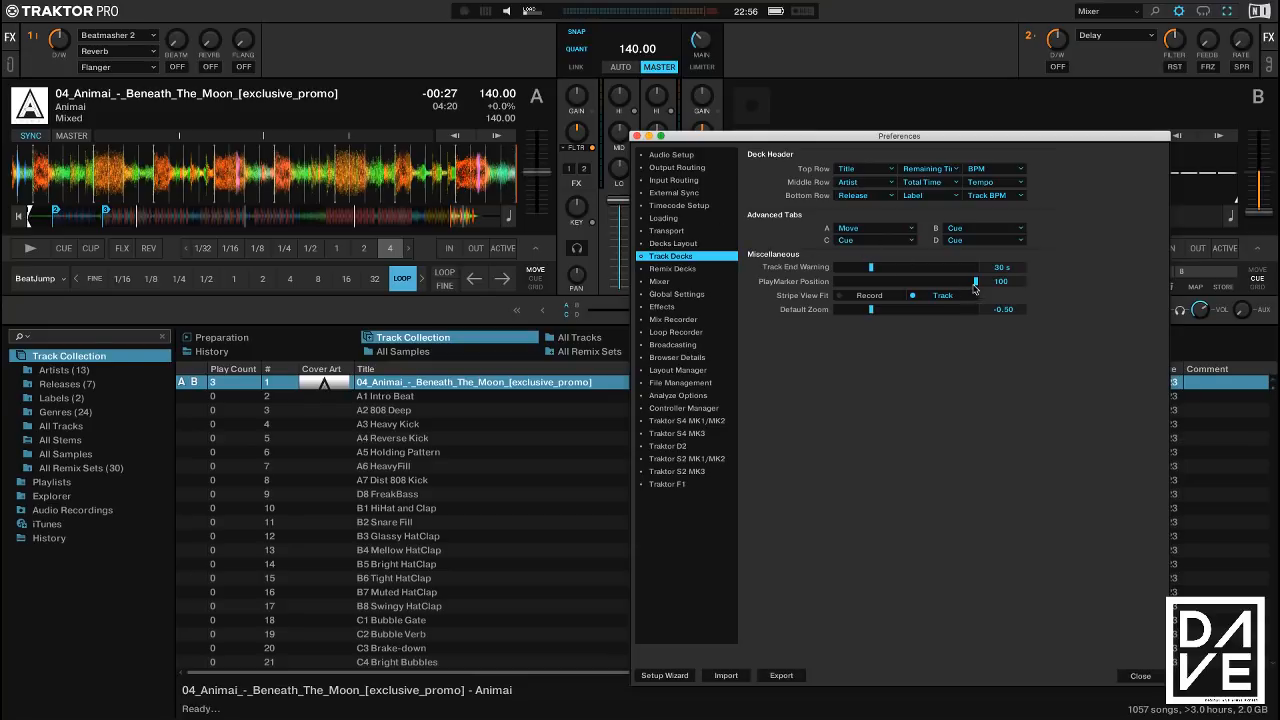
{"action": "left_click_drag", "start_coordinate": [976, 285], "coordinate": [906, 283]}
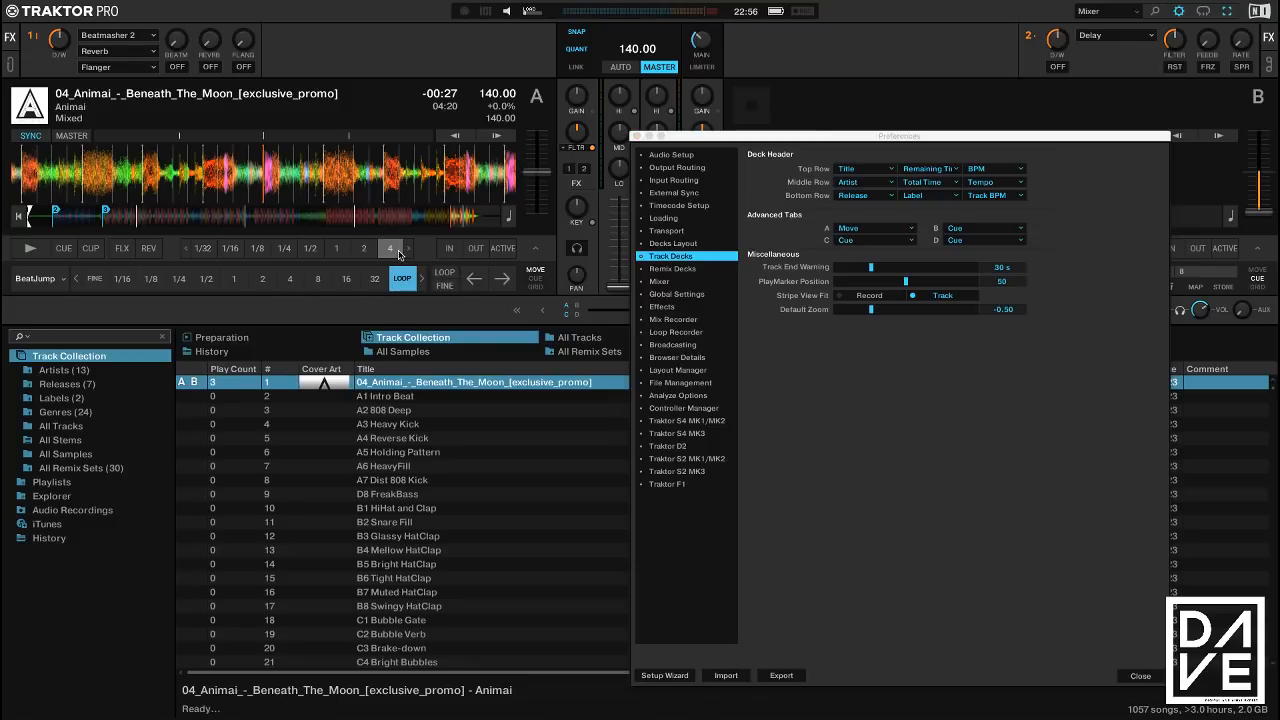
{"action": "left_click", "coordinate": [392, 249]}
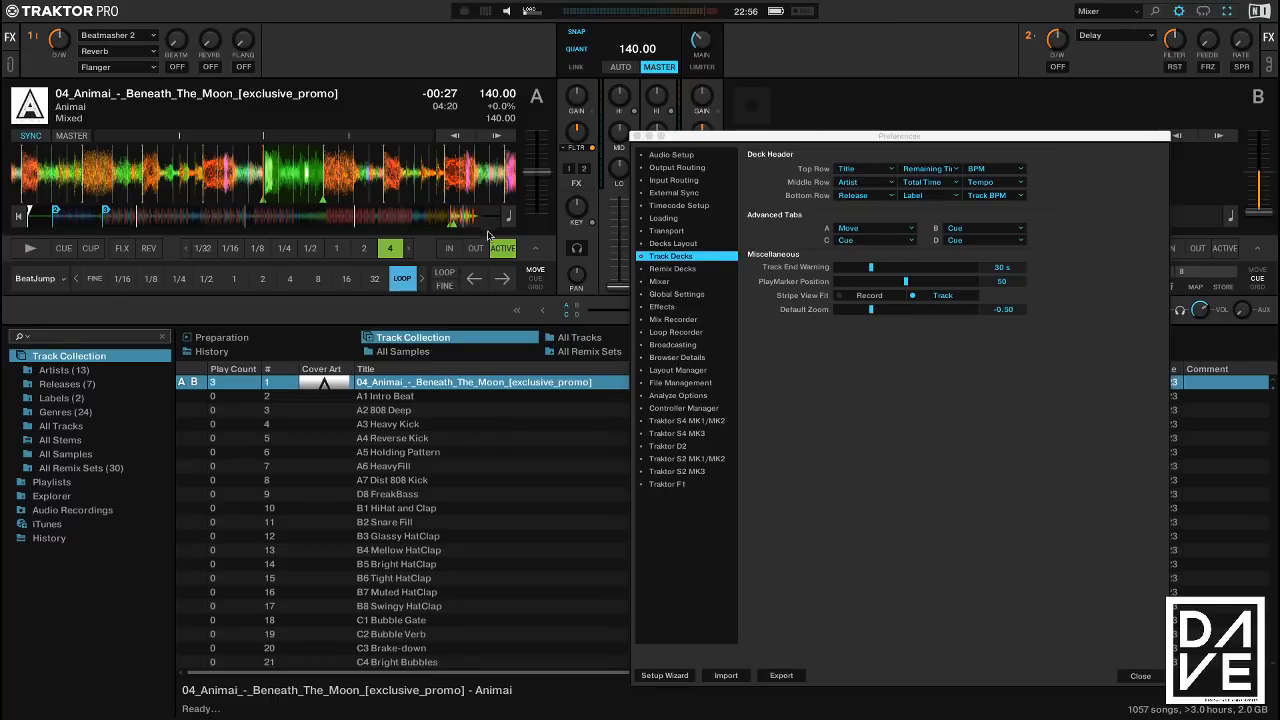
{"action": "left_click", "coordinate": [501, 248]}
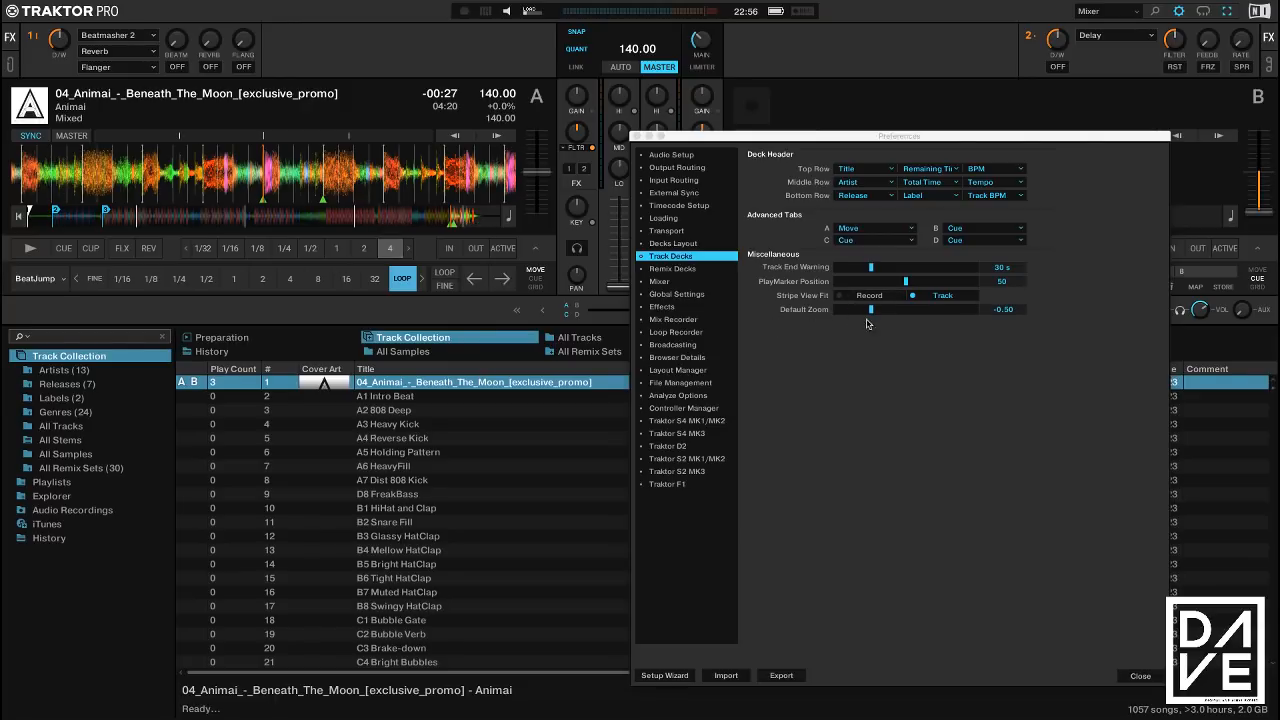
Try Default Zoom at -0.08, zoom deck A's waveform out and reset it, and set Default Zoom to -0.65
{"action": "left_click_drag", "start_coordinate": [871, 311], "coordinate": [900, 311]}
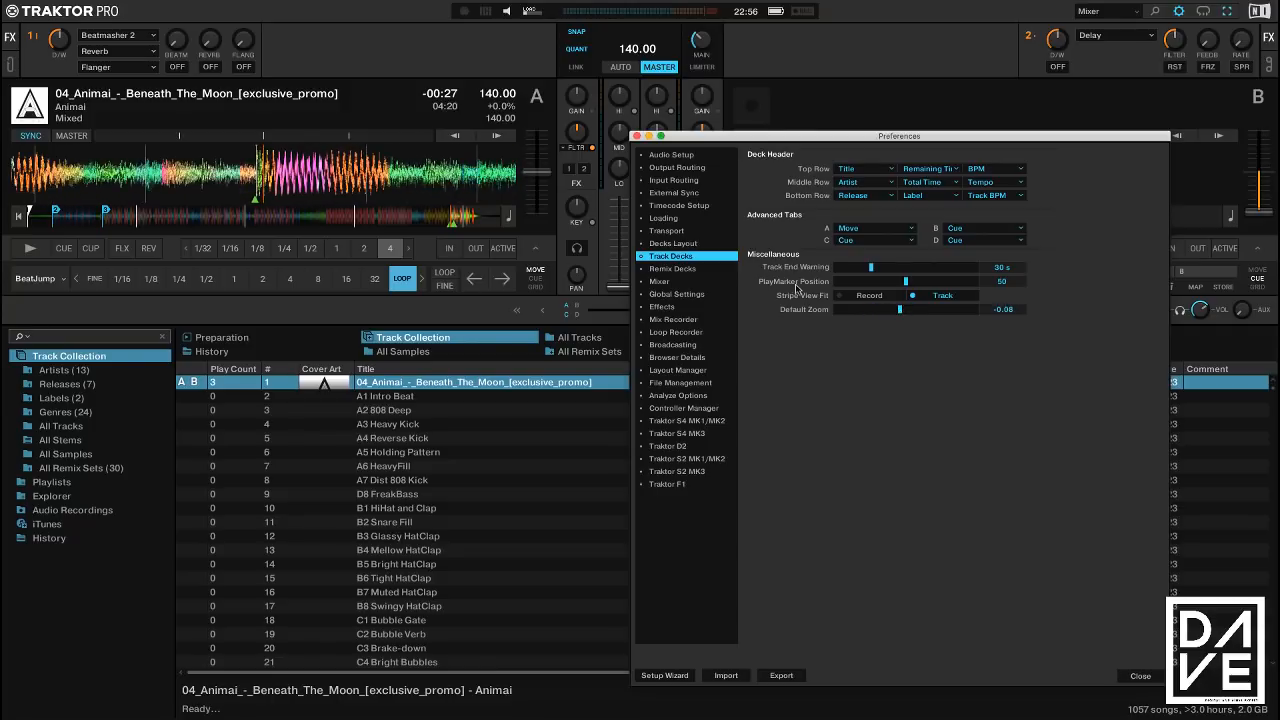
{"action": "left_click", "coordinate": [511, 174]}
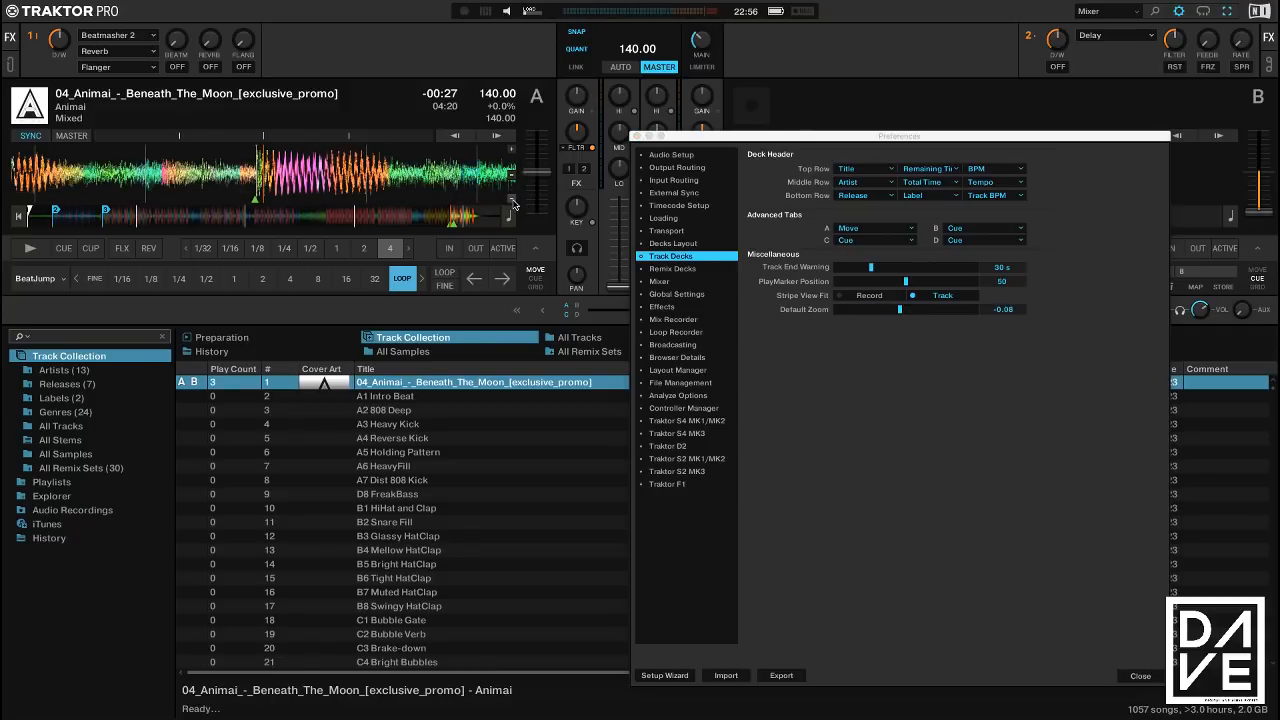
{"action": "left_click", "coordinate": [513, 201]}
{"action": "left_click", "coordinate": [513, 201]}
{"action": "left_click", "coordinate": [513, 201]}
{"action": "left_click", "coordinate": [512, 176]}
{"action": "left_click_drag", "start_coordinate": [900, 311], "coordinate": [862, 311]}
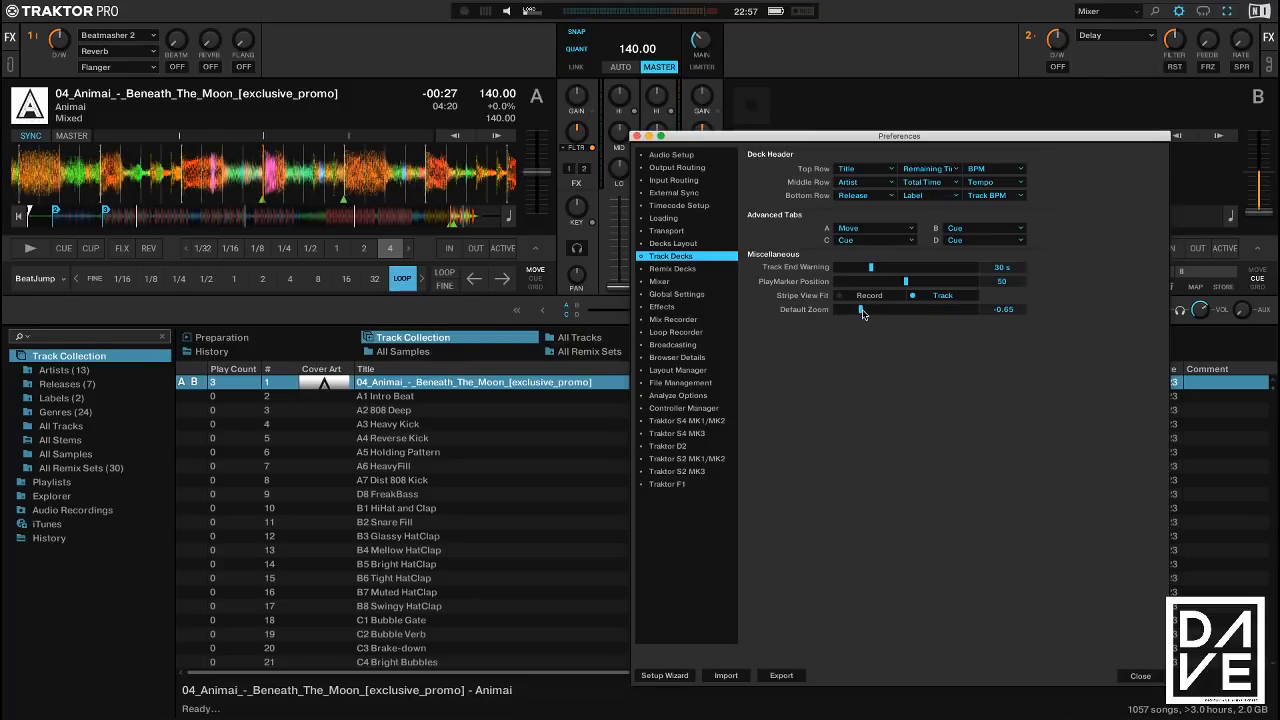
Review the Remix Decks preferences, and examine the EQ Type and Filter Type options in the Mixer preferences
{"action": "left_click", "coordinate": [670, 270]}
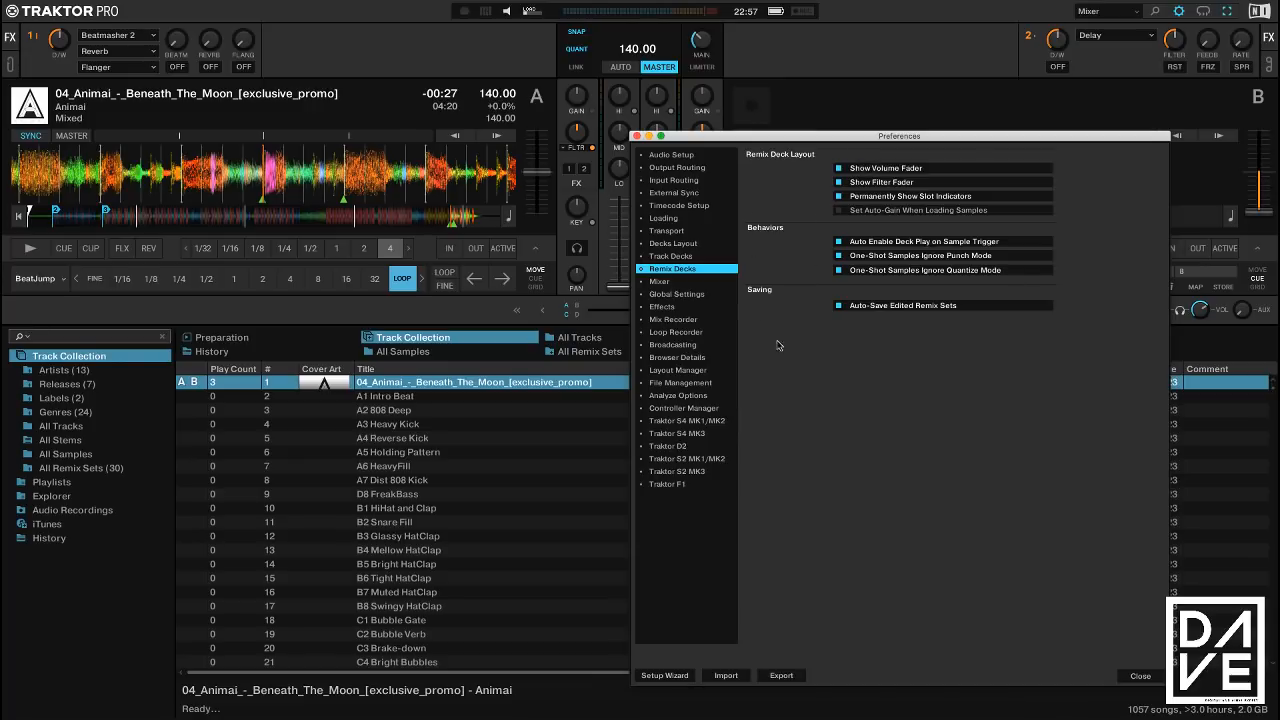
{"action": "left_click", "coordinate": [668, 285]}
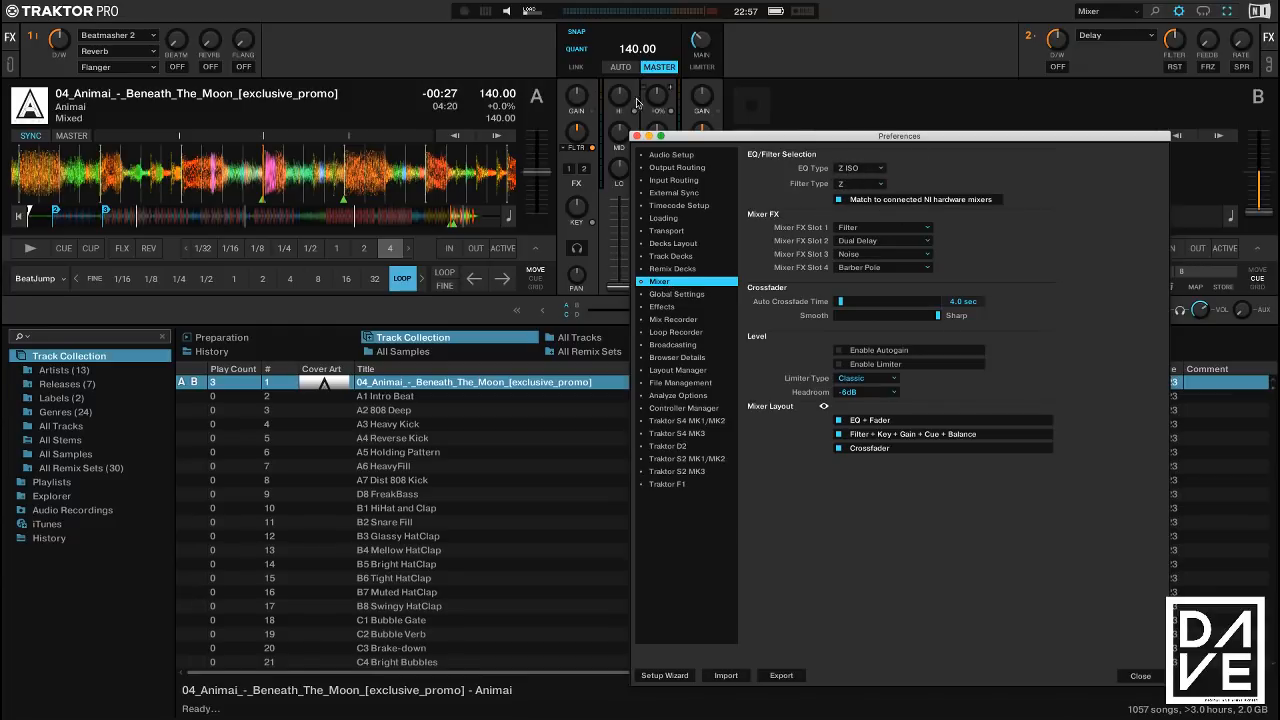
{"action": "left_click", "coordinate": [852, 168]}
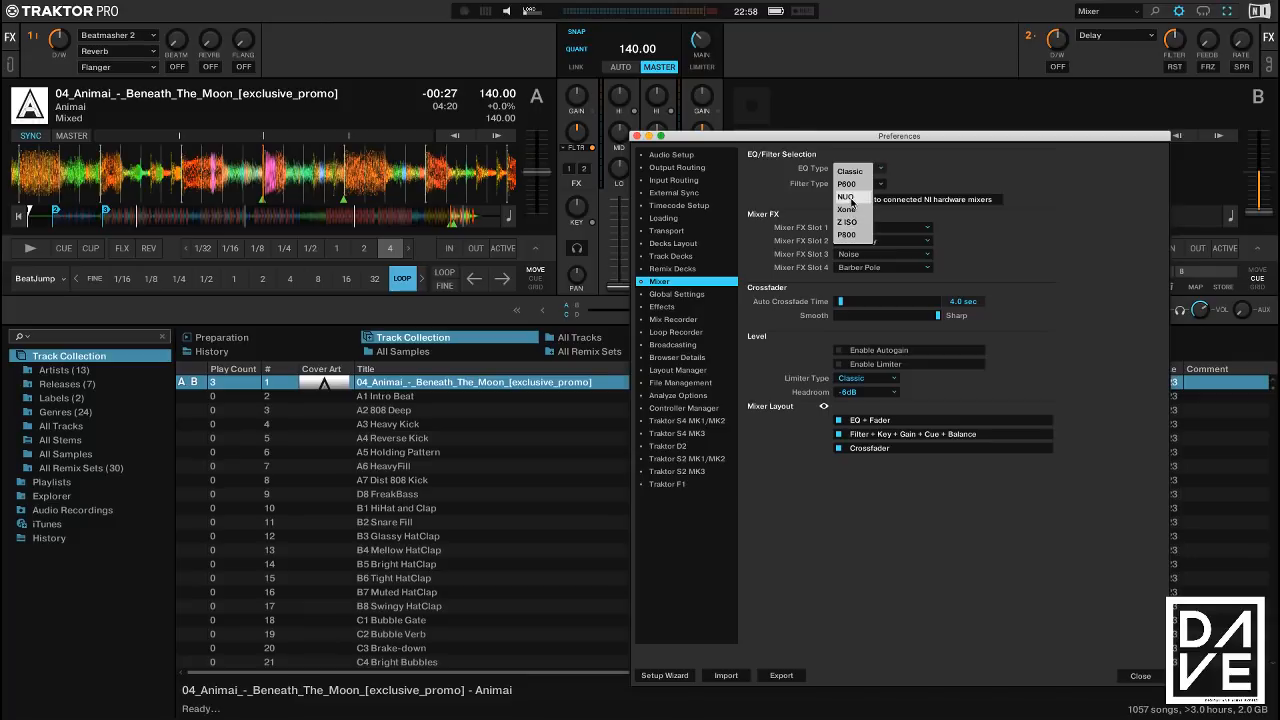
{"action": "left_click", "coordinate": [808, 203]}
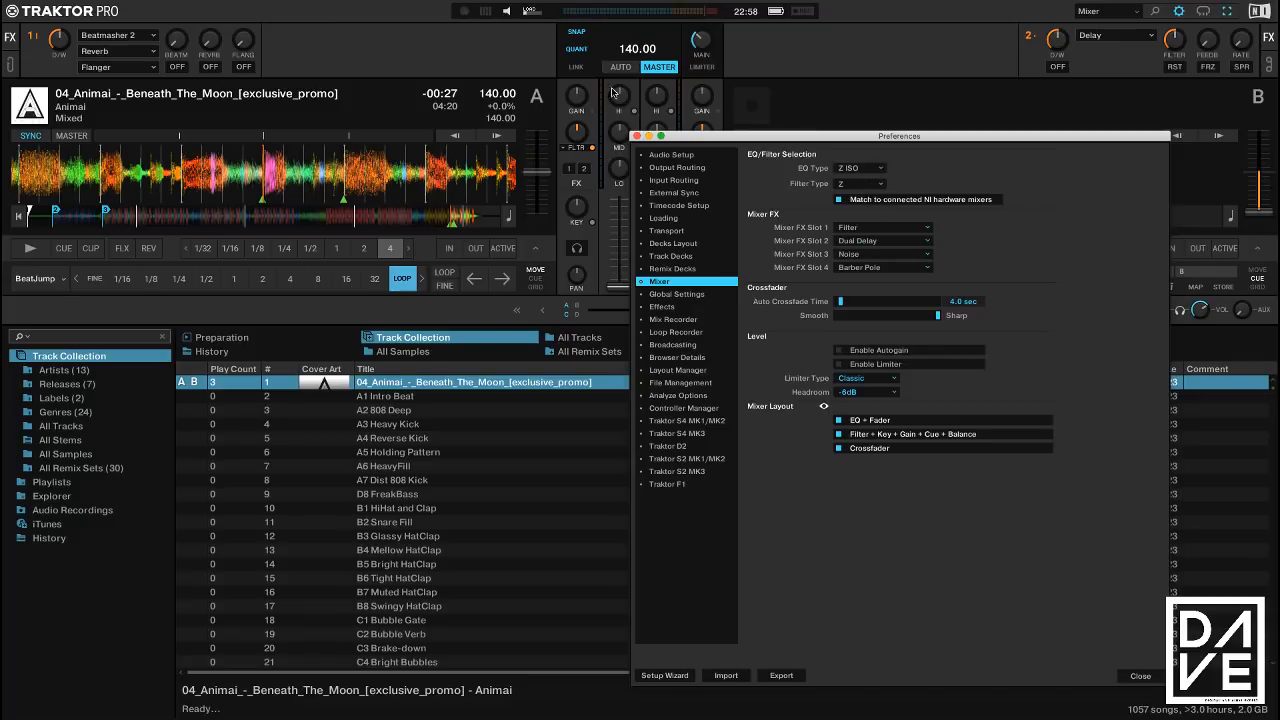
{"action": "left_click", "coordinate": [860, 184]}
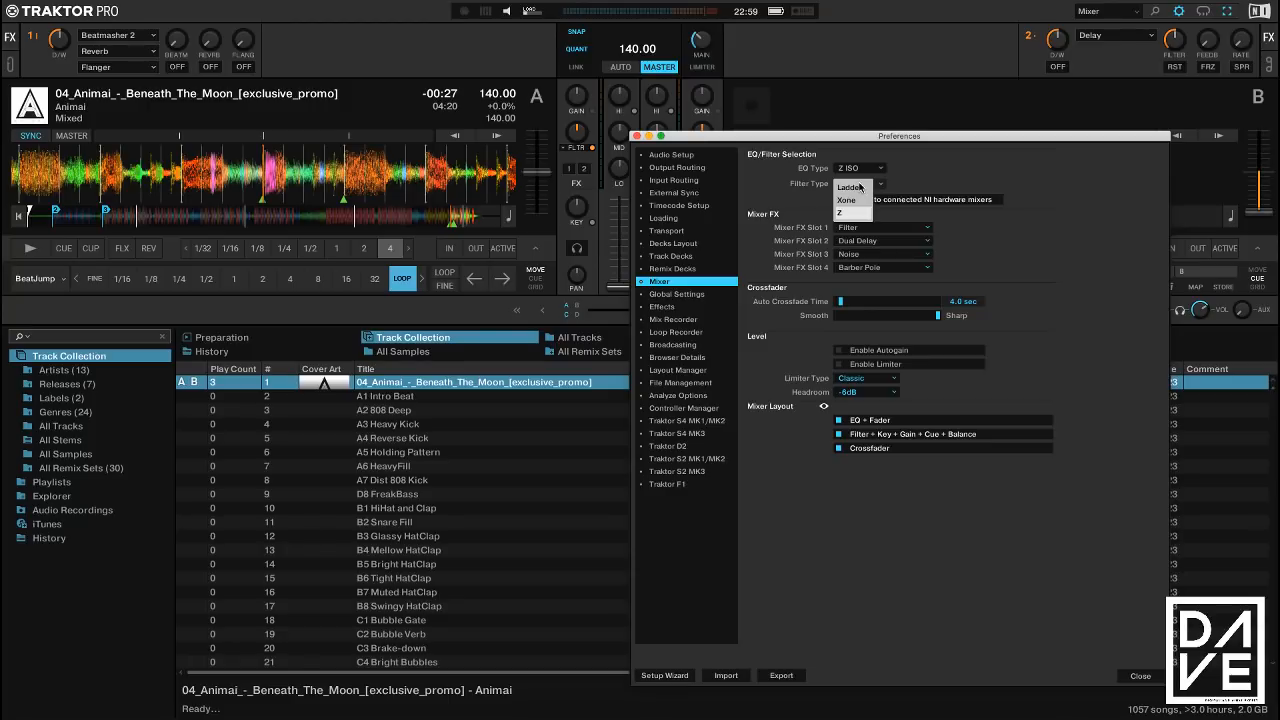
{"action": "left_click", "coordinate": [800, 194]}
Switch the EQ Type to Xone, turn down deck A's mid-low EQ, and return the EQ Type to Z ISO
{"action": "left_click_drag", "start_coordinate": [810, 136], "coordinate": [864, 133]}
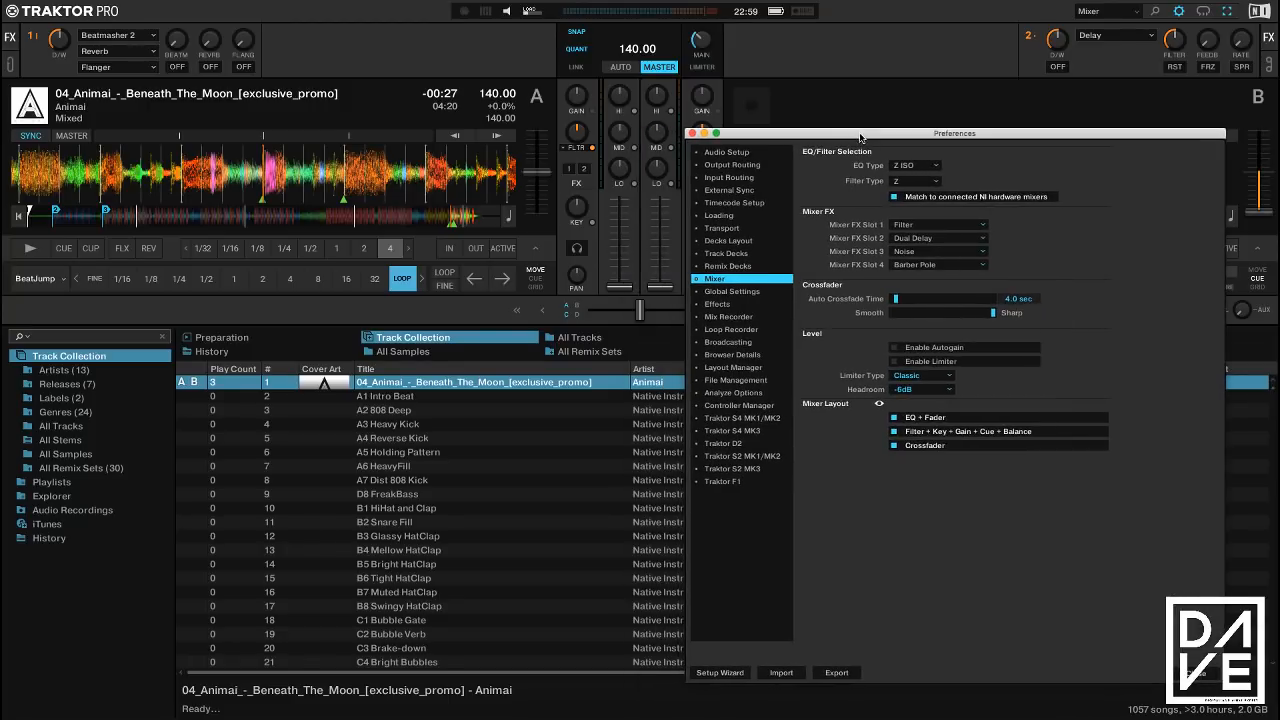
{"action": "left_click", "coordinate": [925, 166]}
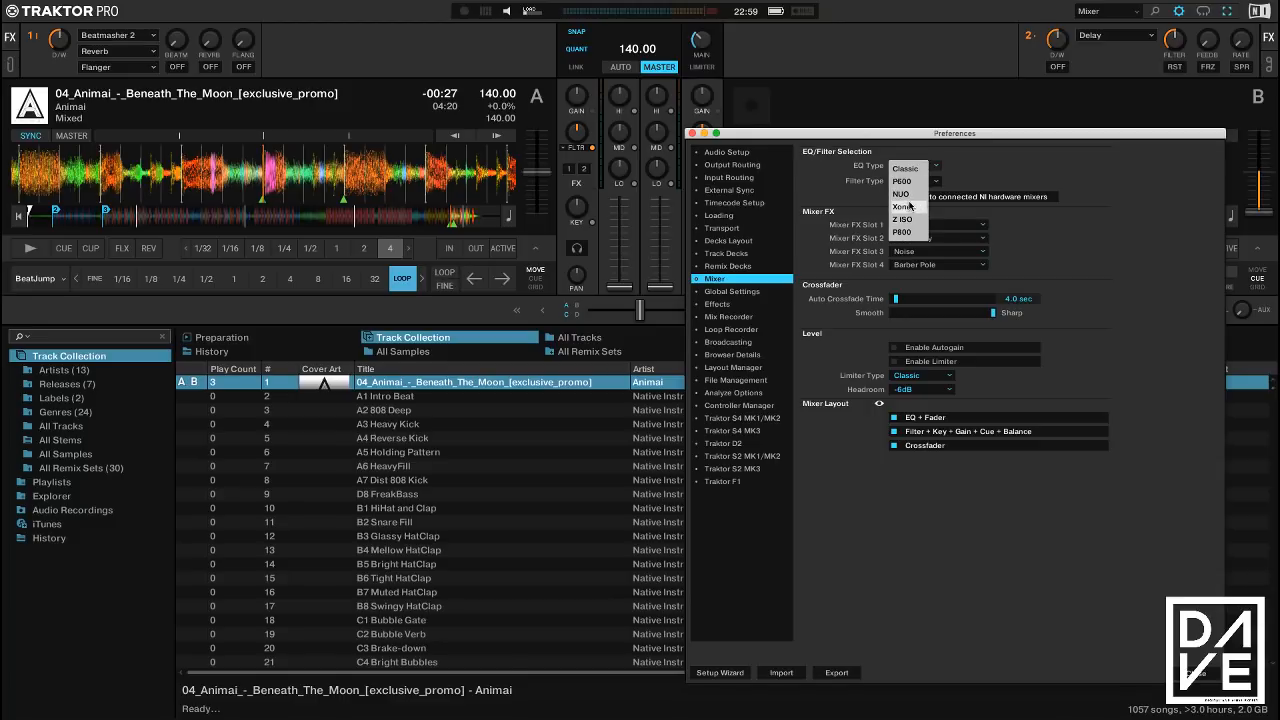
{"action": "left_click", "coordinate": [909, 207]}
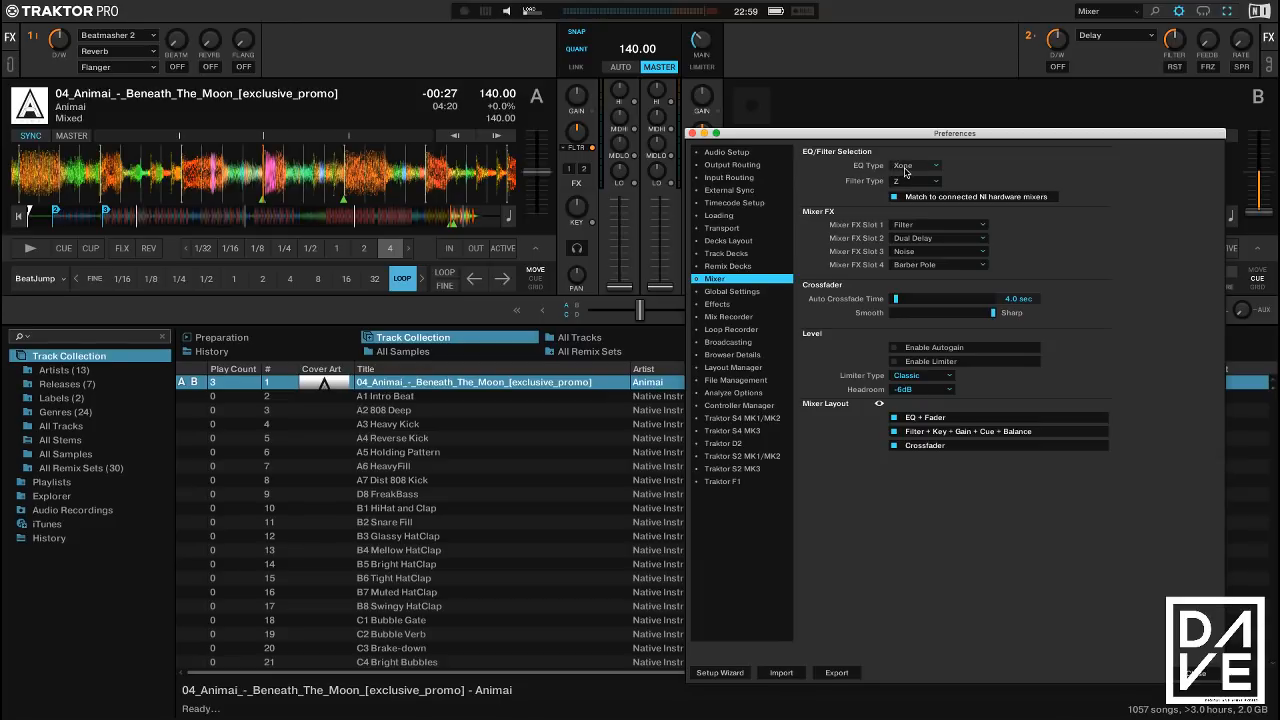
{"action": "left_click", "coordinate": [617, 143]}
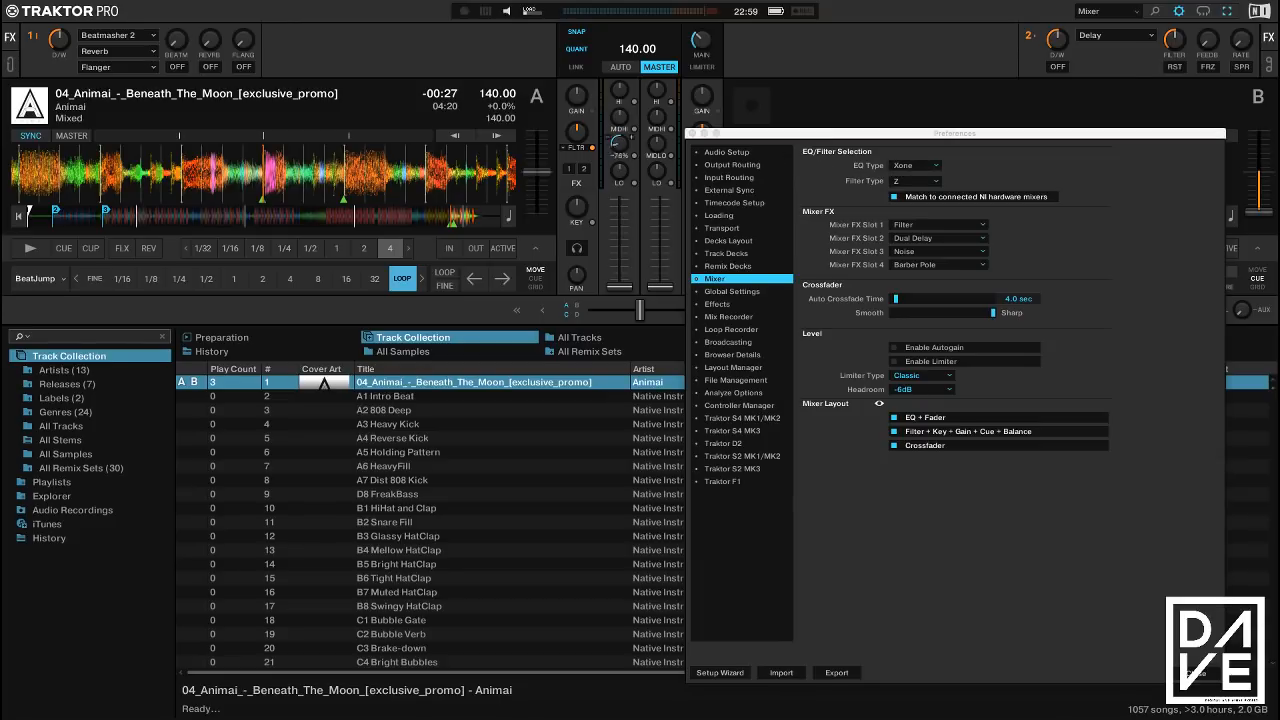
{"action": "left_click", "coordinate": [928, 166]}
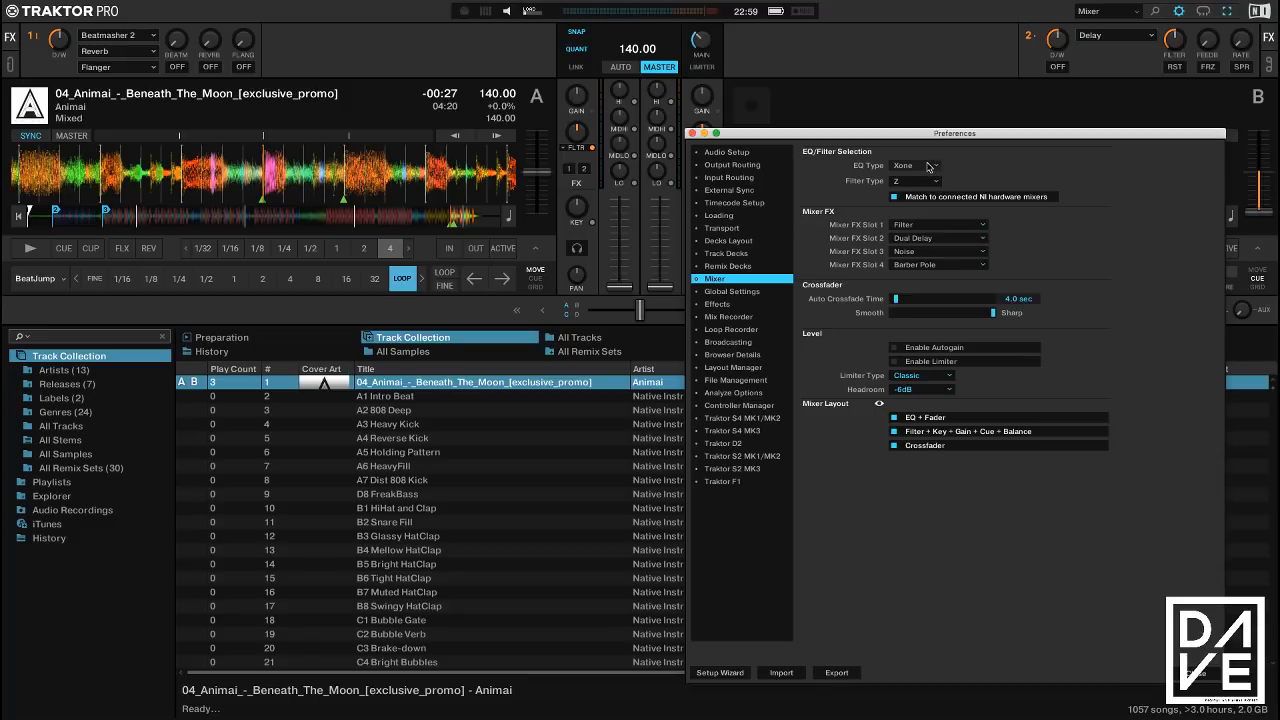
{"action": "left_click", "coordinate": [912, 220]}
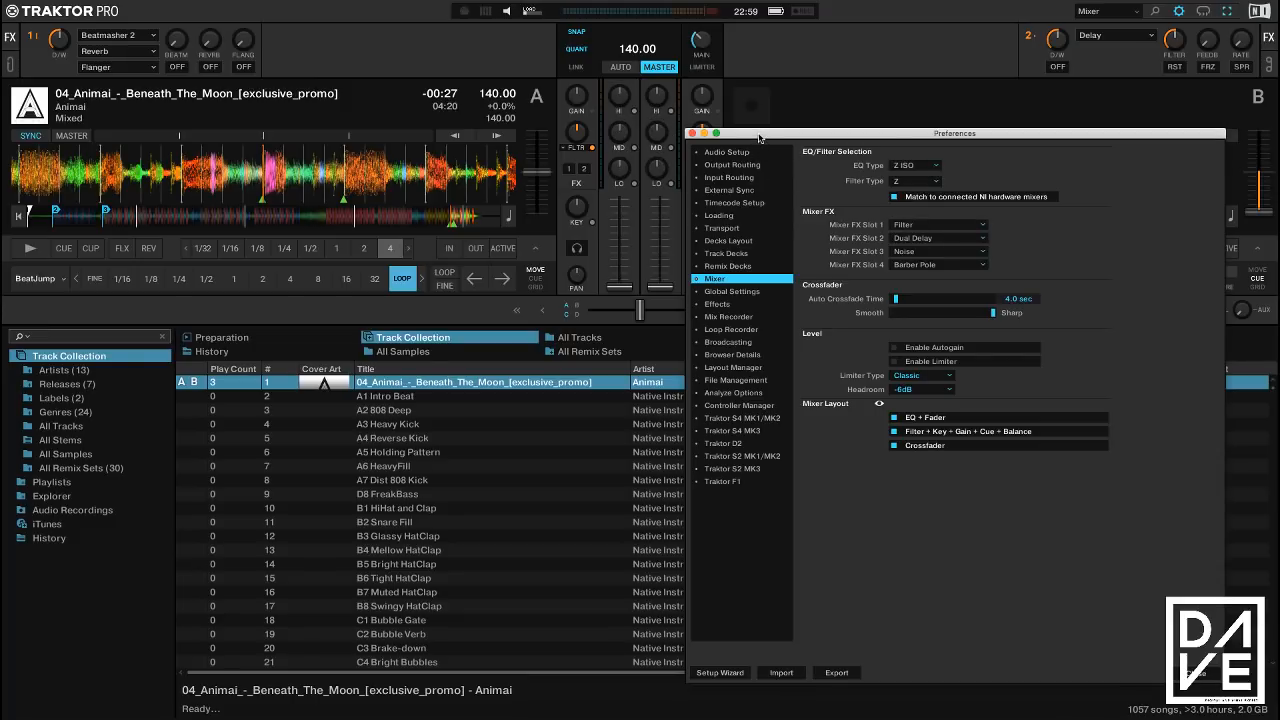
Move the Preferences window off the mixer and compare the Mixer FX slot options with deck A's mixer effect choices
{"action": "left_click_drag", "start_coordinate": [760, 138], "coordinate": [806, 218]}
{"action": "mouse_move", "coordinate": [573, 134]}
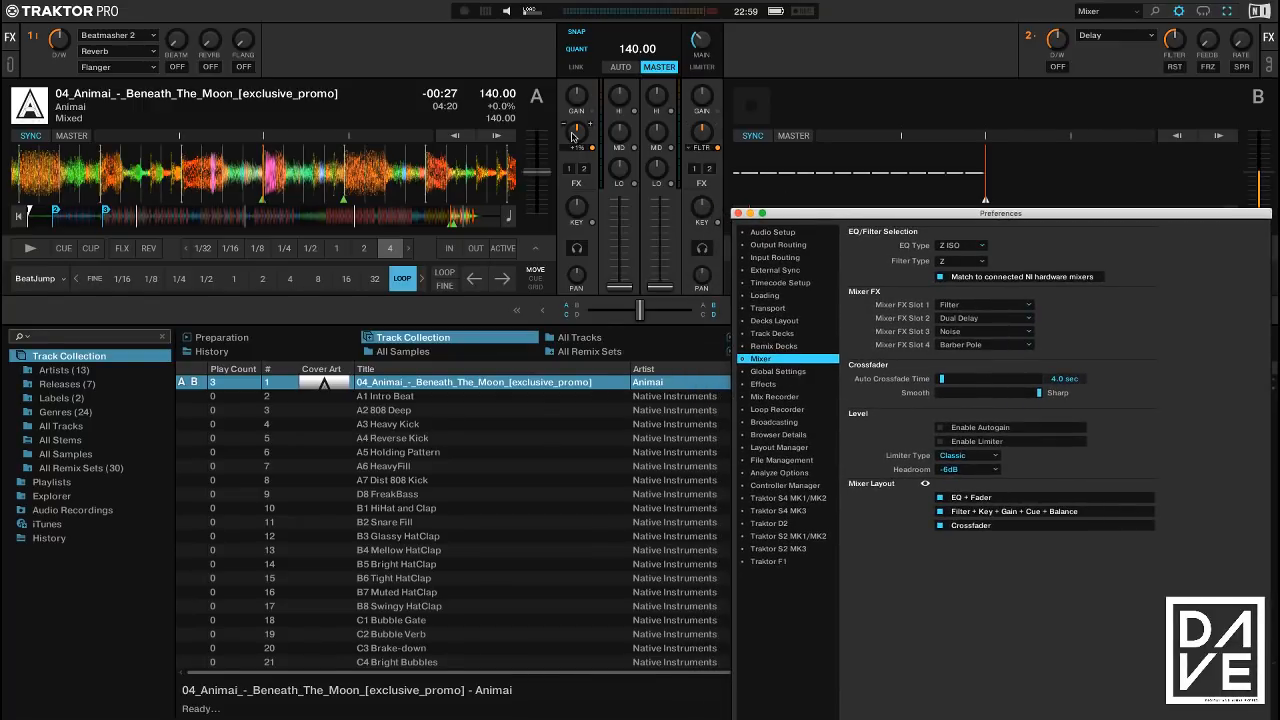
{"action": "left_click", "coordinate": [965, 305]}
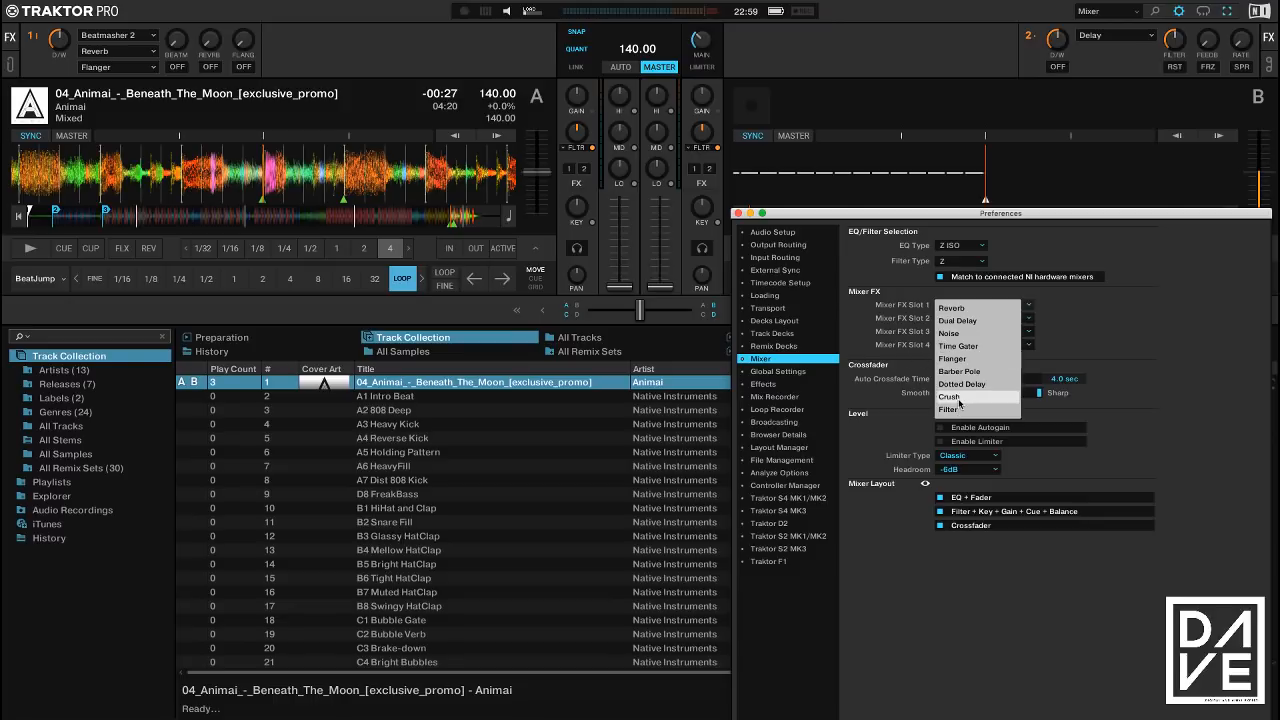
{"action": "left_click", "coordinate": [966, 321]}
{"action": "left_click", "coordinate": [575, 148]}
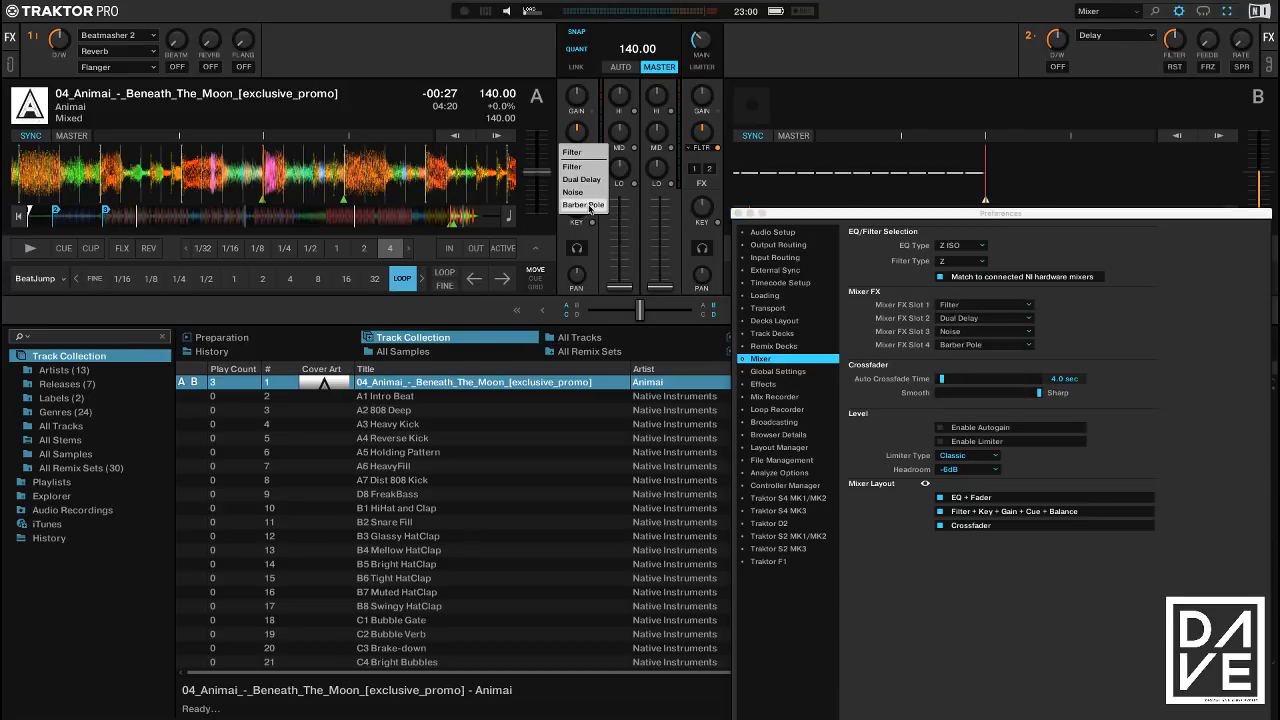
{"action": "left_click", "coordinate": [650, 197]}
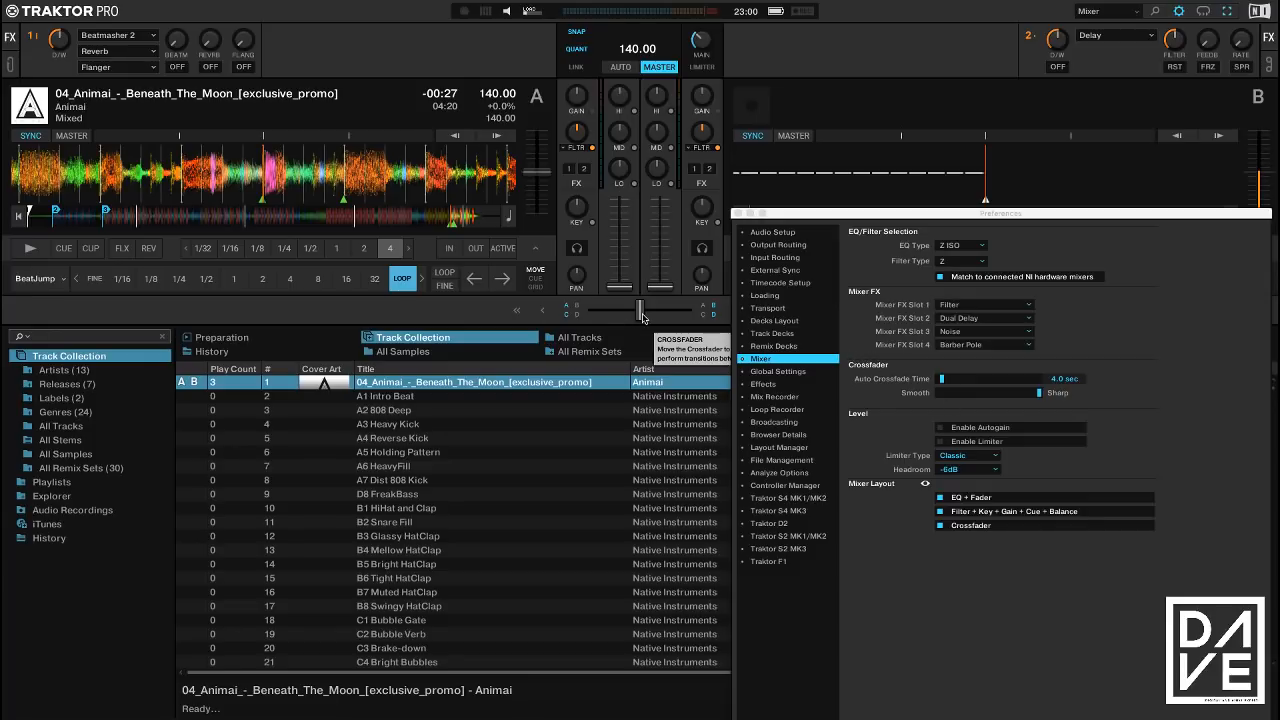
Auto-crossfade to deck A, return the crossfader to about the centre, and set the crossfader curve fully to Smooth
{"action": "left_click", "coordinate": [517, 311]}
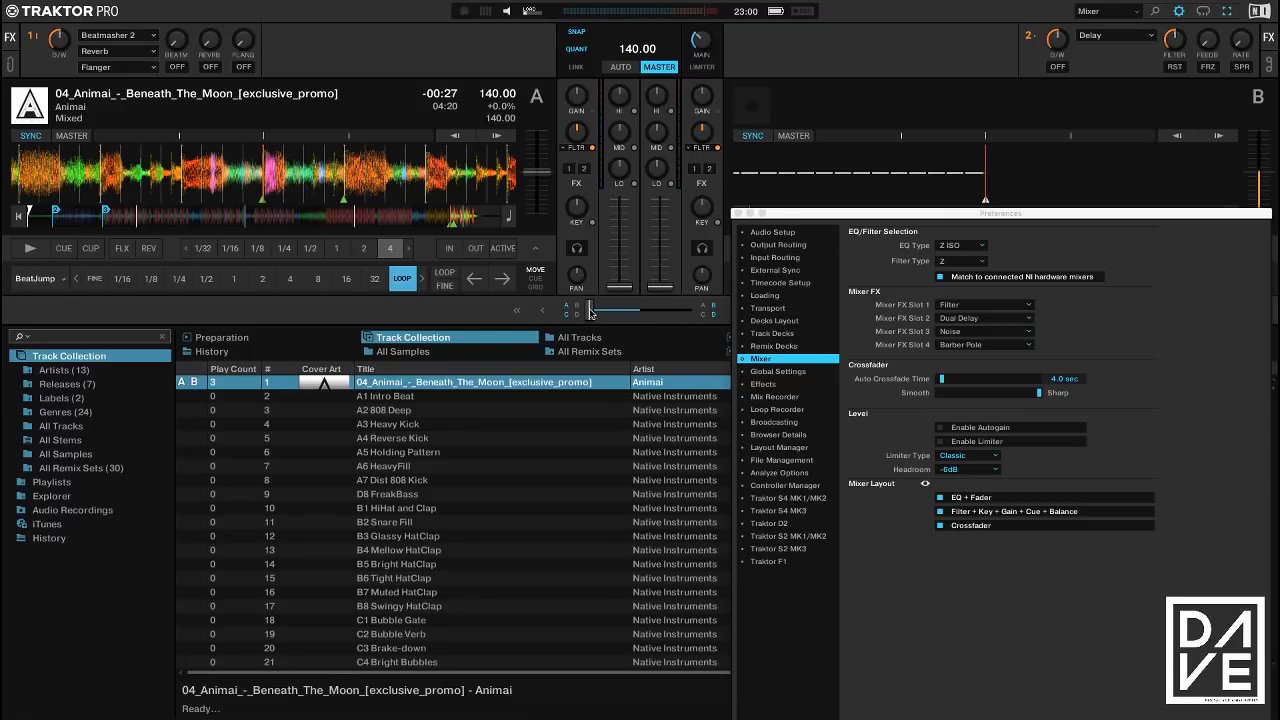
{"action": "left_click_drag", "start_coordinate": [590, 313], "coordinate": [638, 313]}
{"action": "left_click_drag", "start_coordinate": [1041, 395], "coordinate": [931, 396]}
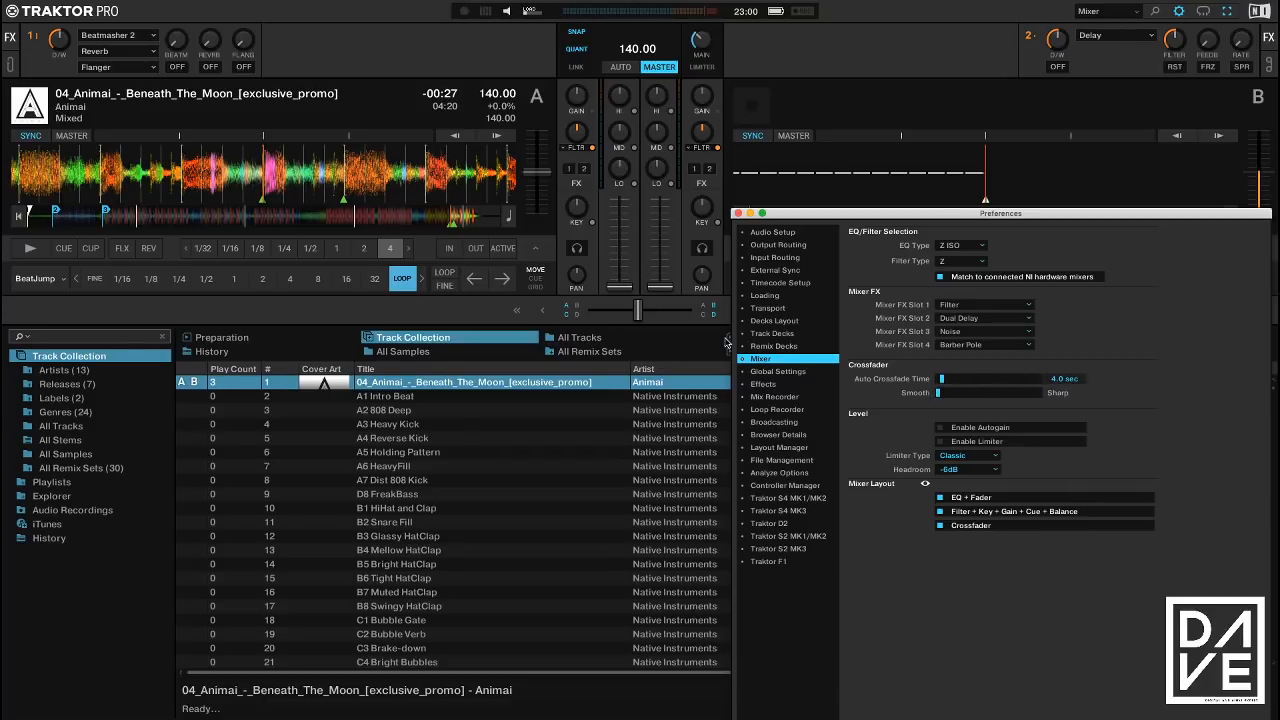
Load A1 Intro Beat into deck A, set its BeatJump size to 32, and activate a 4-beat loop
{"action": "left_click", "coordinate": [639, 310]}
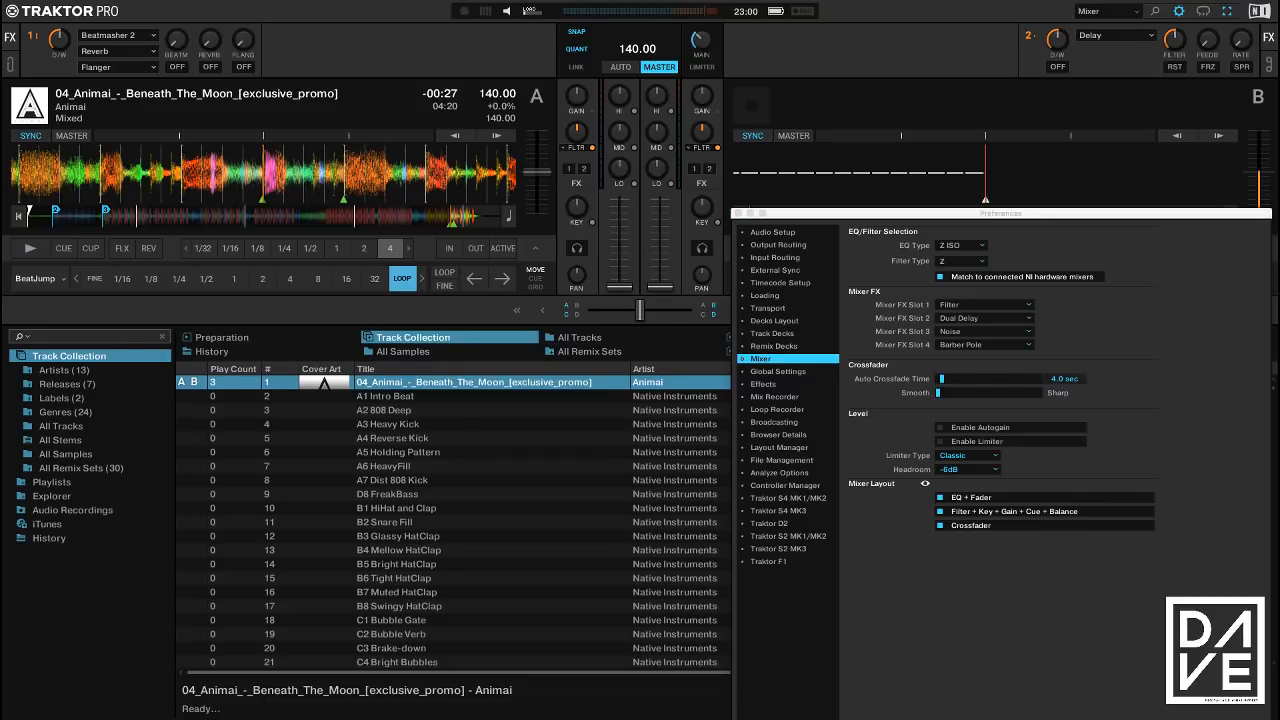
{"action": "double_click", "coordinate": [392, 401]}
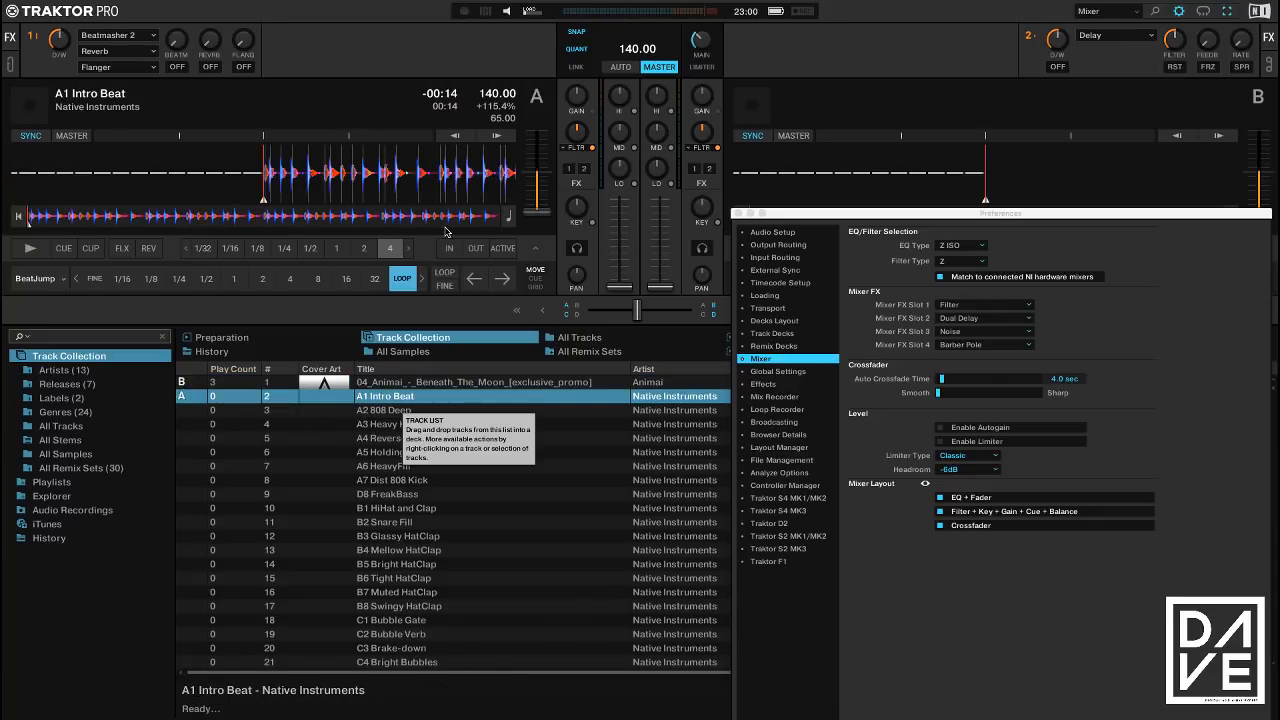
{"action": "left_click", "coordinate": [376, 279]}
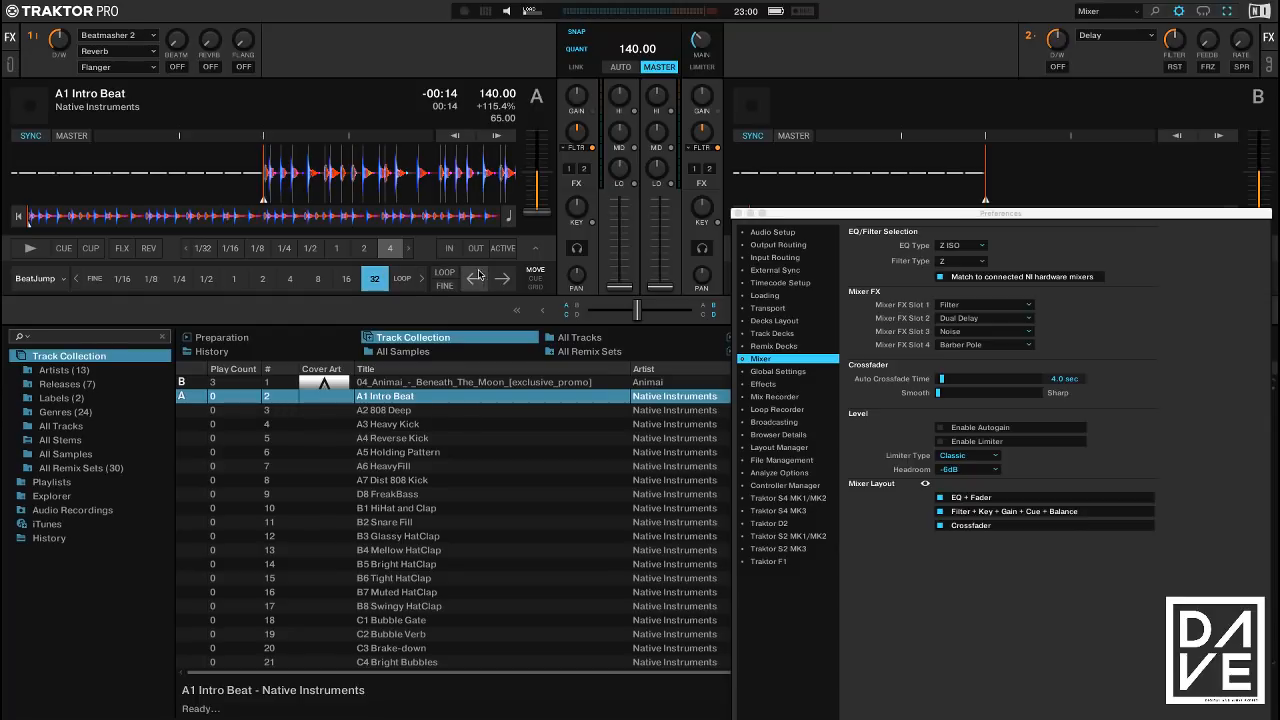
{"action": "left_click", "coordinate": [502, 250]}
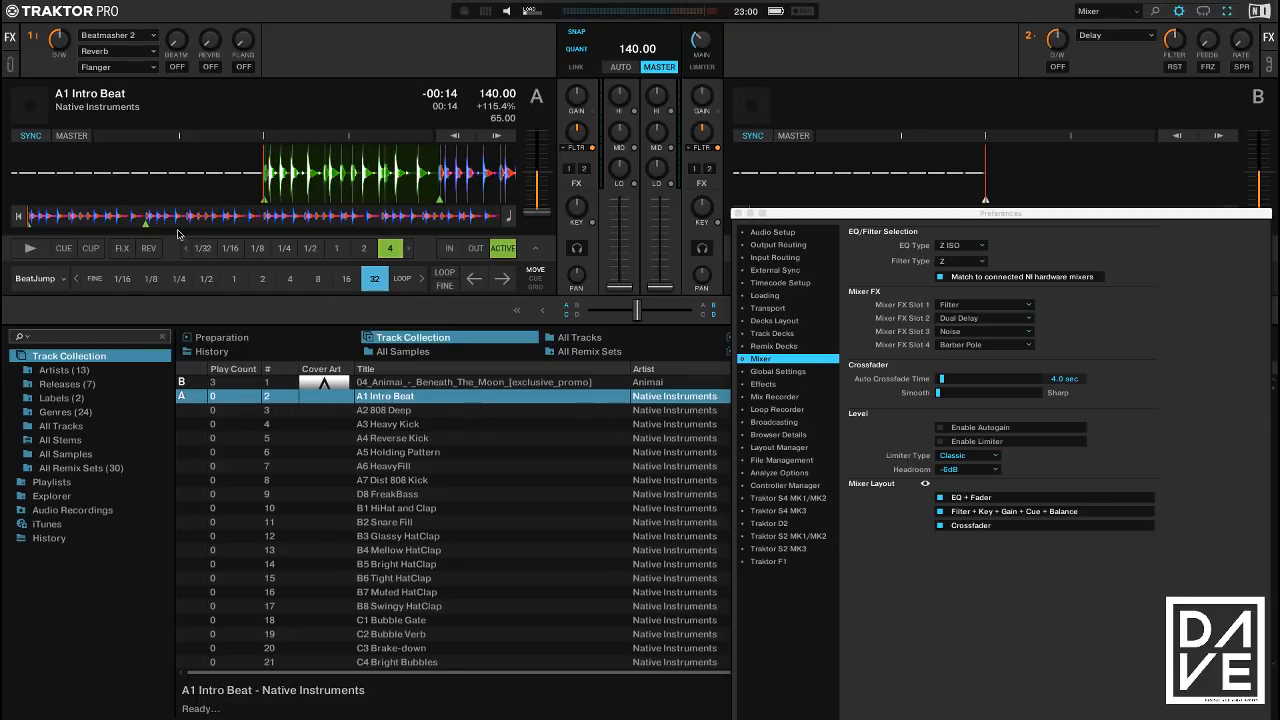
Play deck A with its volume fader fully up and the crossfader fully on its side, and reset the master tempo to 65.00 BPM
{"action": "left_click", "coordinate": [32, 249]}
{"action": "left_click_drag", "start_coordinate": [619, 287], "coordinate": [619, 199]}
{"action": "left_click_drag", "start_coordinate": [640, 316], "coordinate": [589, 311]}
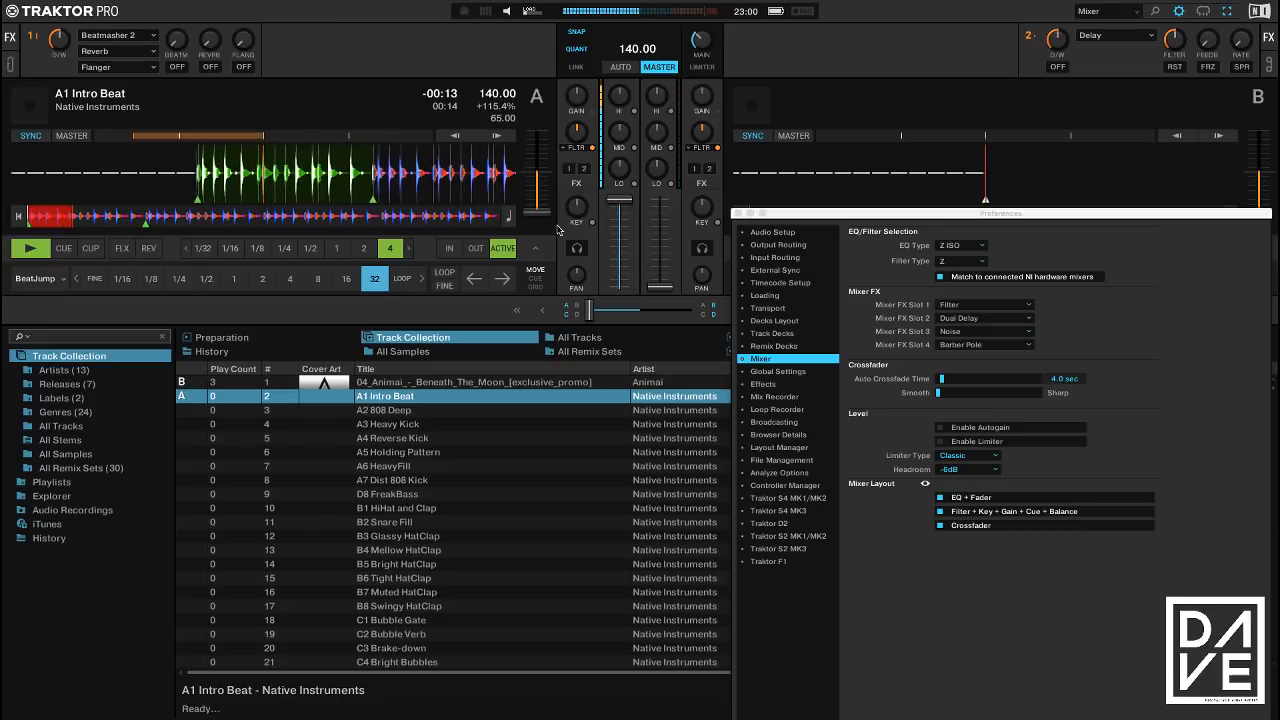
{"action": "mouse_move", "coordinate": [625, 48]}
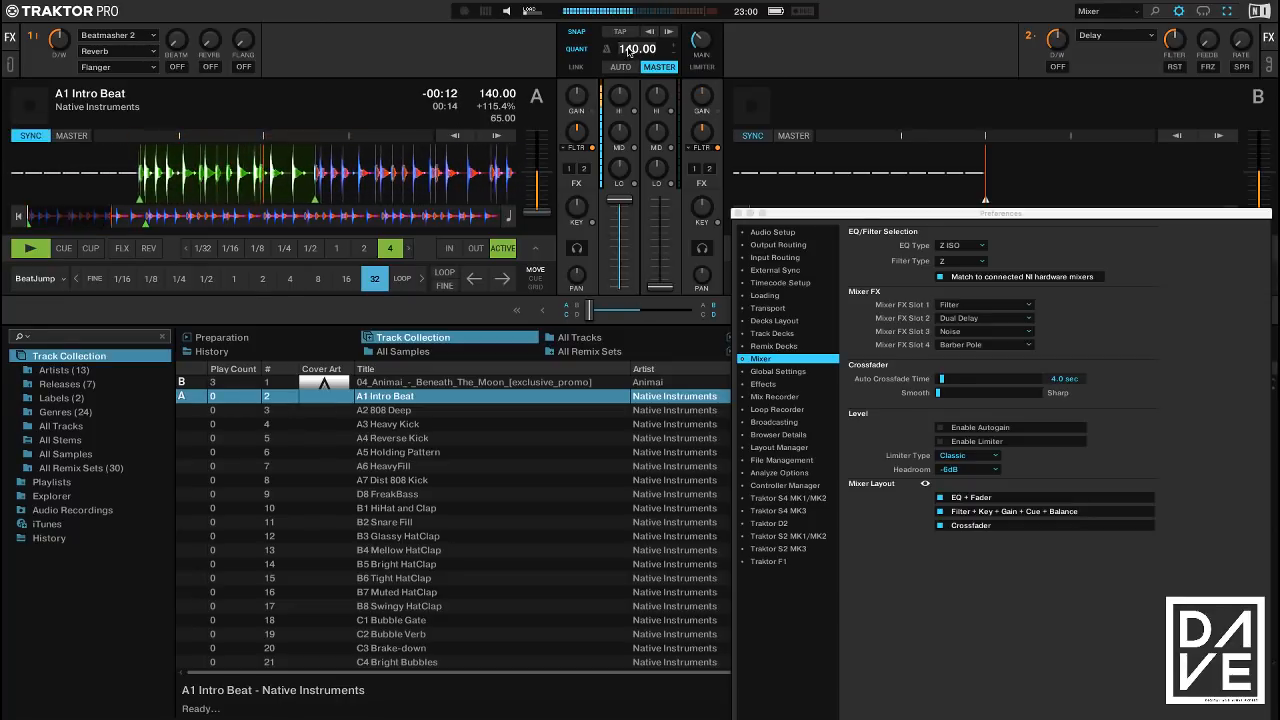
{"action": "double_click", "coordinate": [629, 51]}
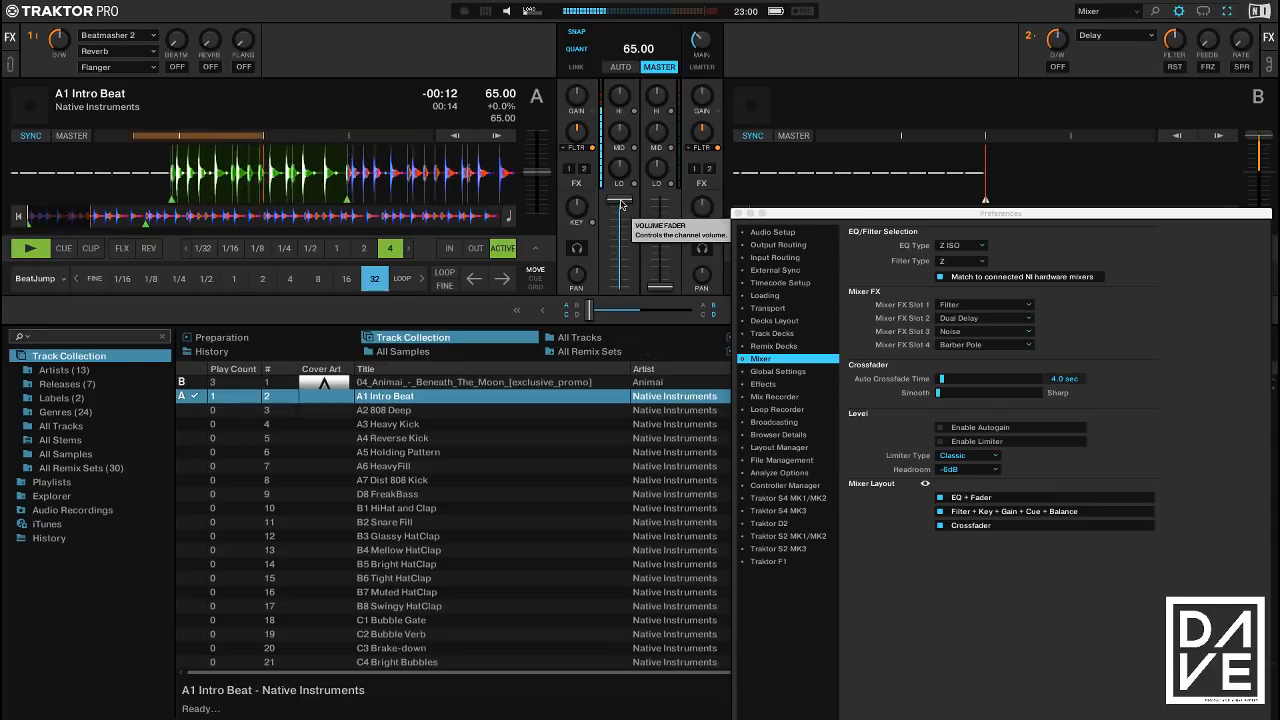
Test the Smooth crossfader curve by sweeping to deck B's side and back to about the centre with deck A playing, and stop the deck
{"action": "left_click_drag", "start_coordinate": [589, 310], "coordinate": [686, 310]}
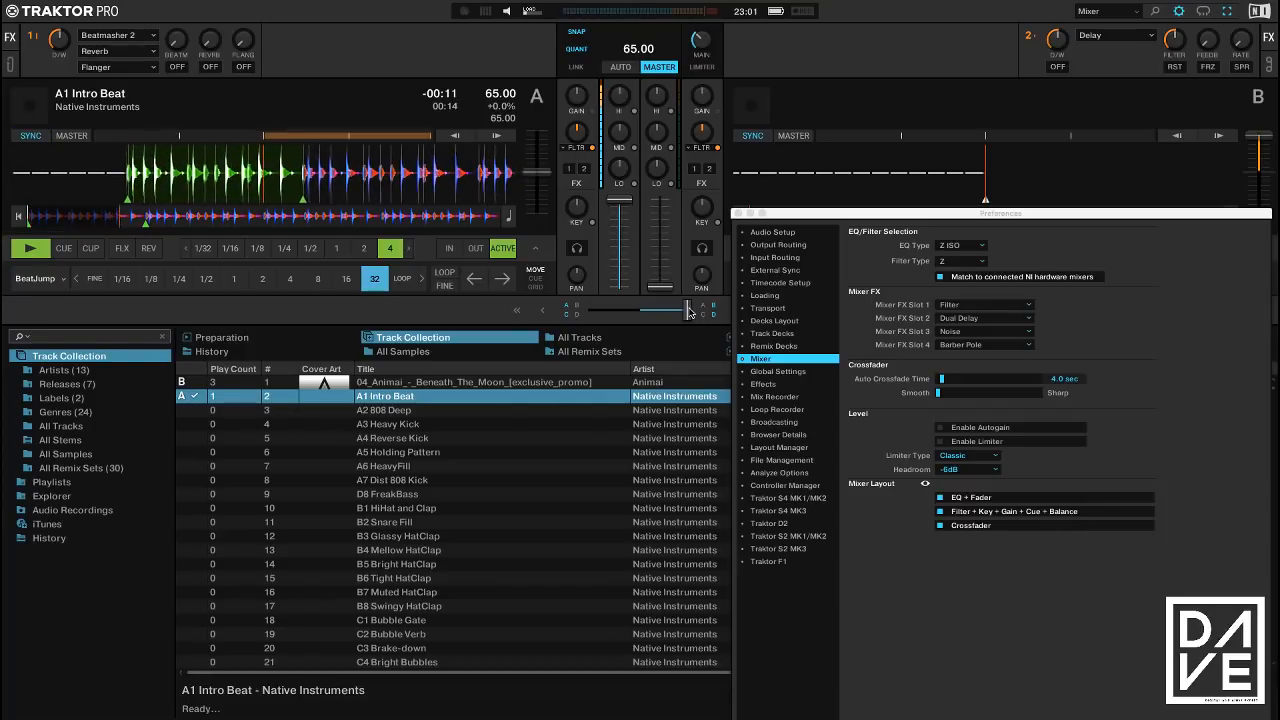
{"action": "left_click_drag", "start_coordinate": [688, 312], "coordinate": [627, 311]}
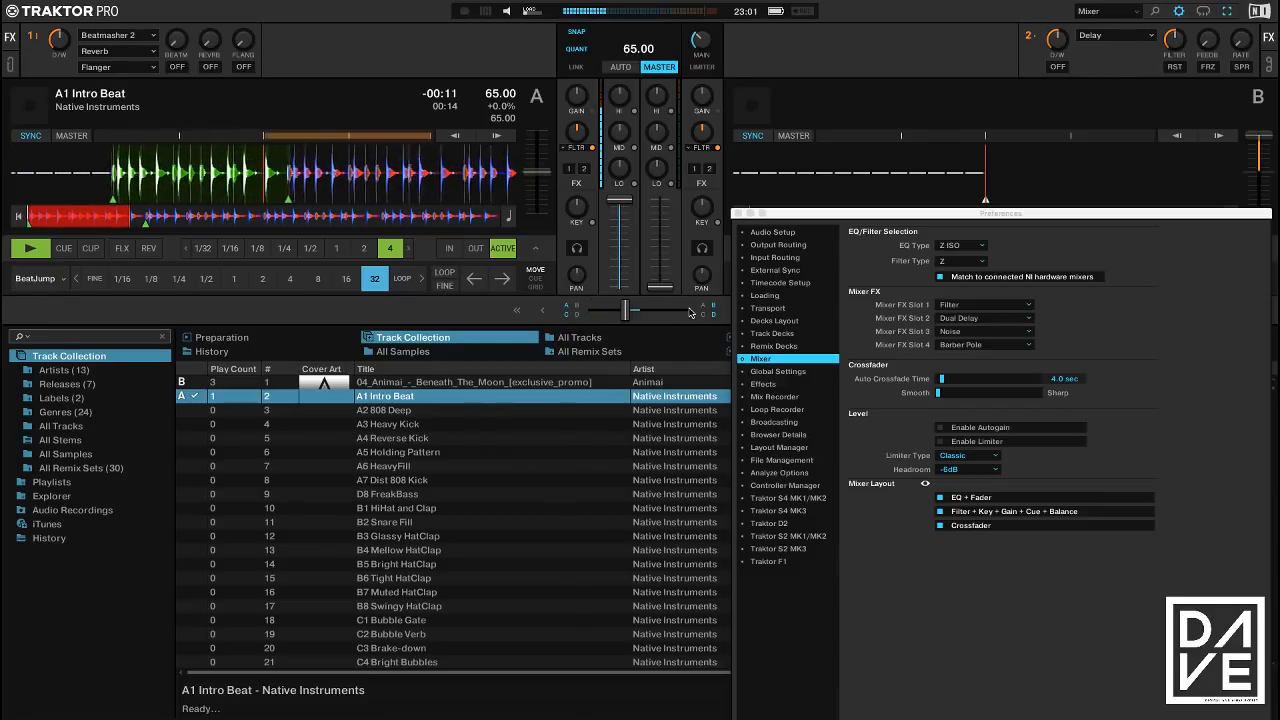
{"action": "left_click", "coordinate": [32, 254]}
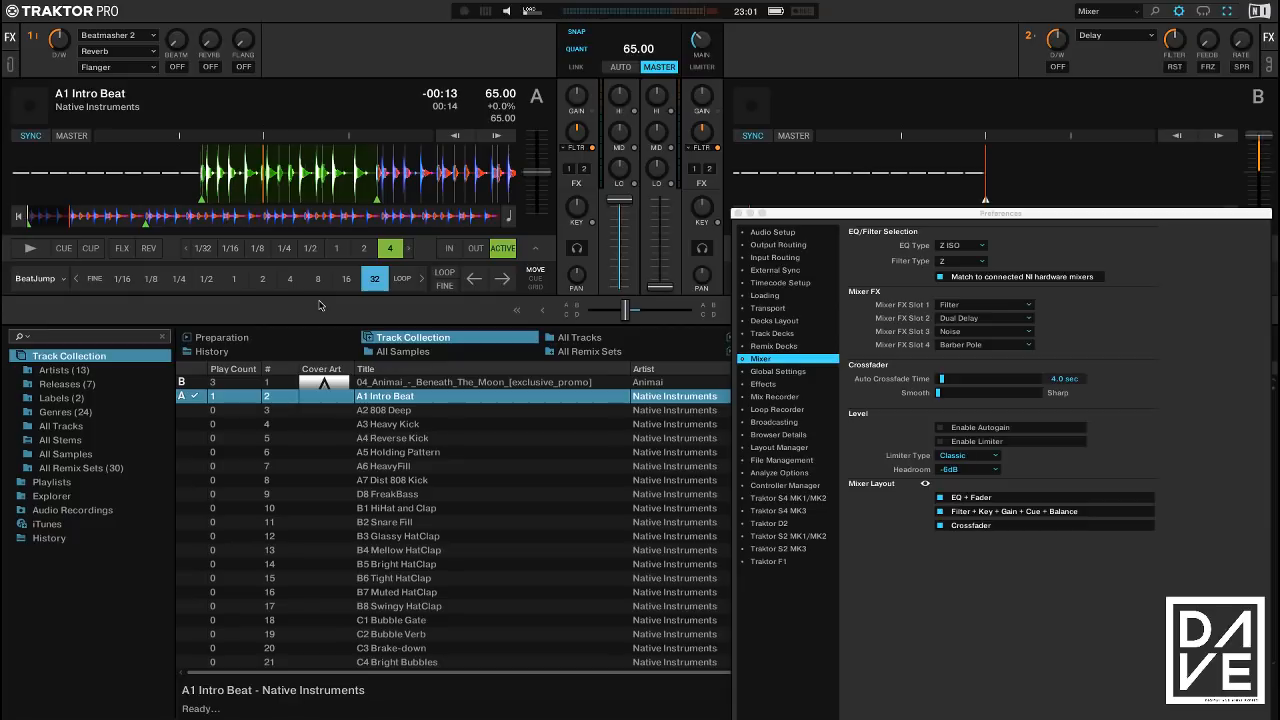
{"action": "left_click", "coordinate": [31, 249]}
{"action": "mouse_move", "coordinate": [628, 312]}
{"action": "left_mouse_down"}
{"action": "mouse_move", "coordinate": [680, 315]}
{"action": "mouse_move", "coordinate": [589, 311]}
{"action": "mouse_move", "coordinate": [690, 312]}
{"action": "mouse_move", "coordinate": [589, 311]}
{"action": "mouse_move", "coordinate": [667, 311]}
{"action": "mouse_move", "coordinate": [628, 311]}
{"action": "left_mouse_up"}
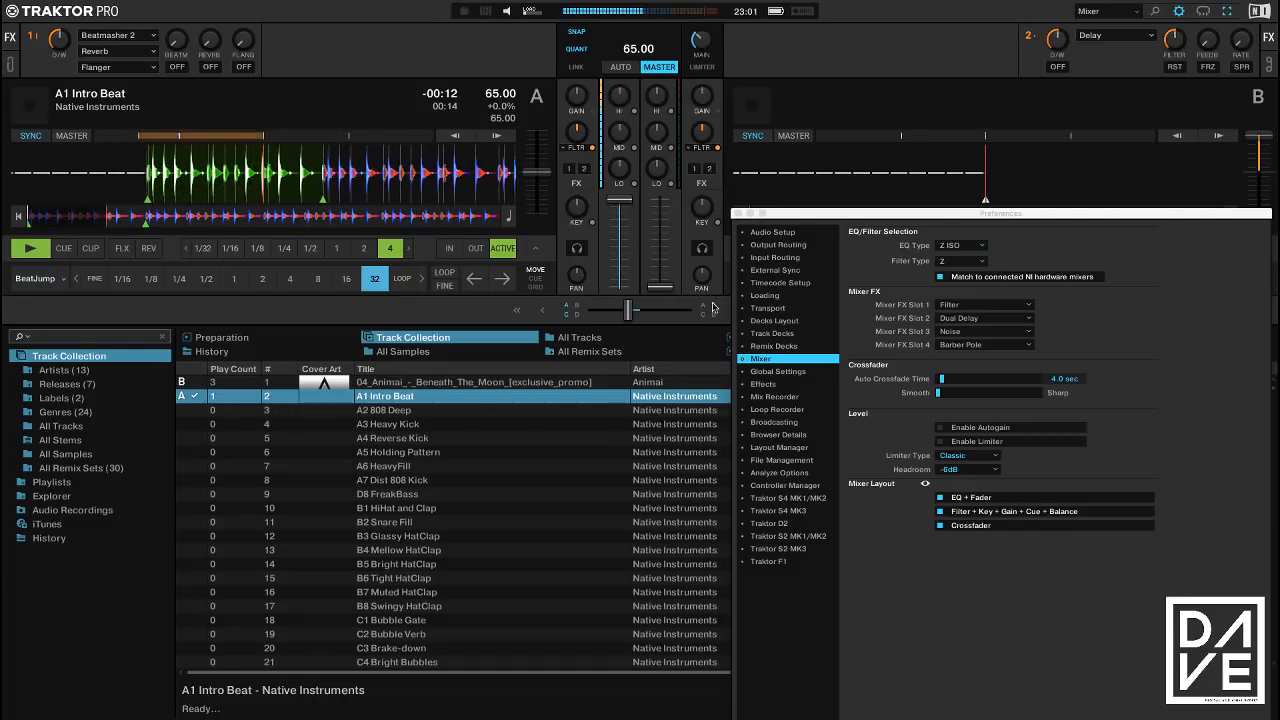
{"action": "left_click", "coordinate": [32, 250]}
Set the crossfader curve fully to Sharp and test it on deck A by sweeping from its side to just past the centre
{"action": "left_click", "coordinate": [1040, 393]}
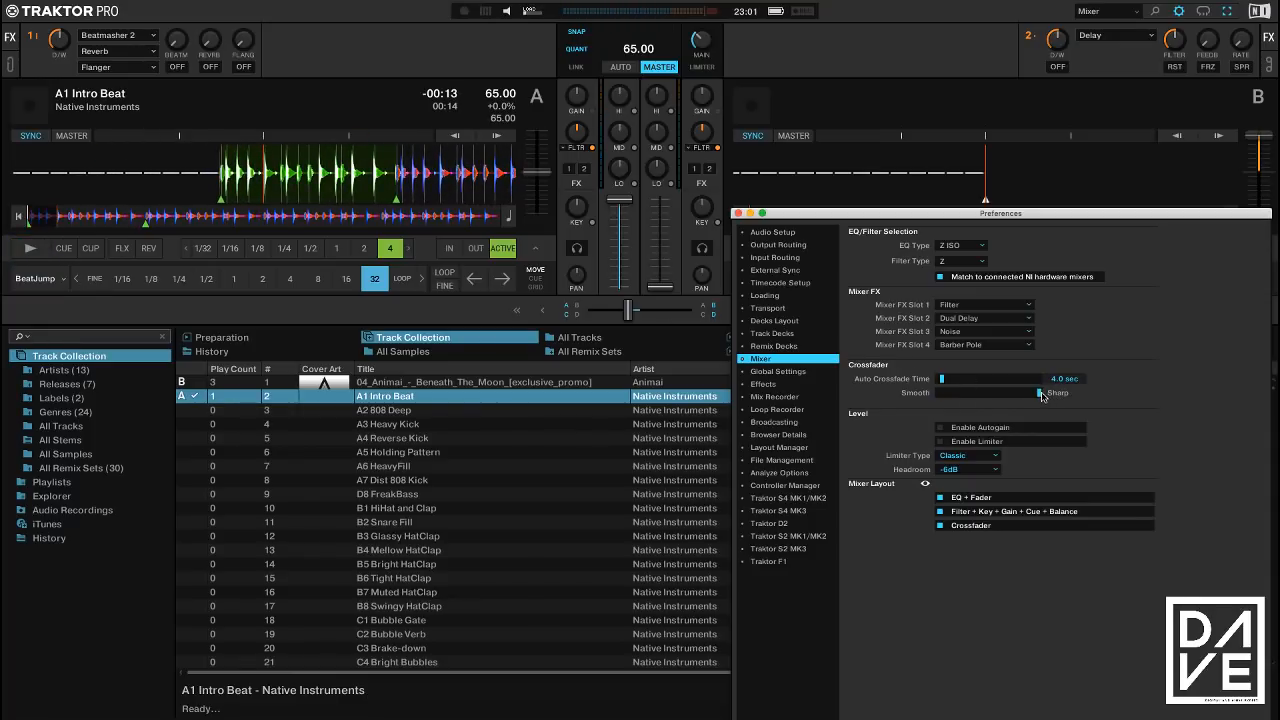
{"action": "left_click_drag", "start_coordinate": [630, 312], "coordinate": [589, 312]}
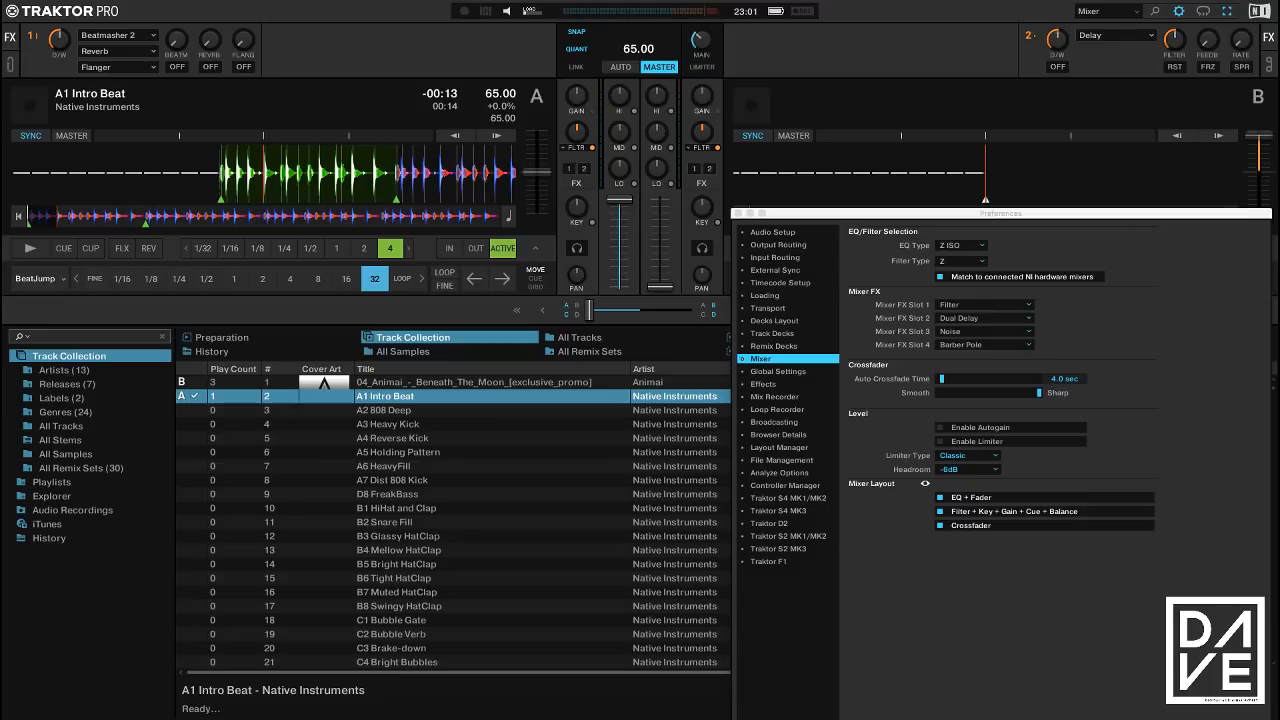
{"action": "left_click", "coordinate": [31, 248]}
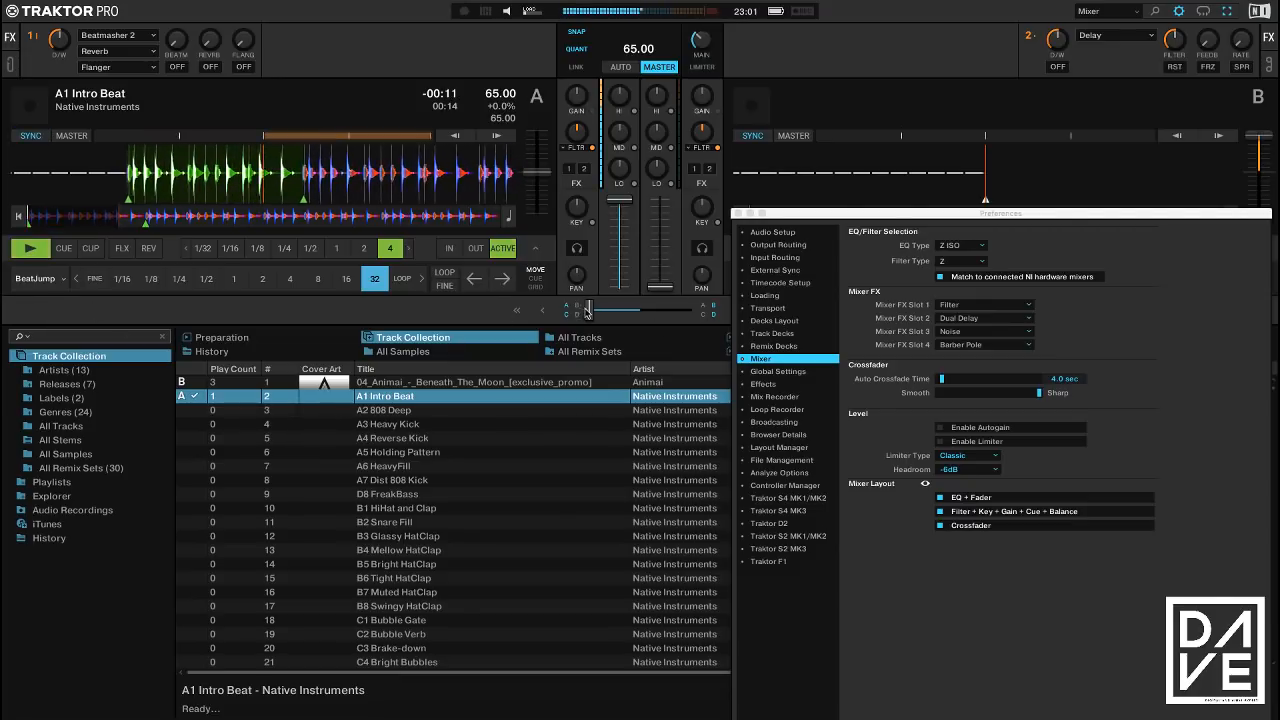
{"action": "left_click_drag", "start_coordinate": [588, 312], "coordinate": [655, 312]}
{"action": "left_click", "coordinate": [28, 250]}
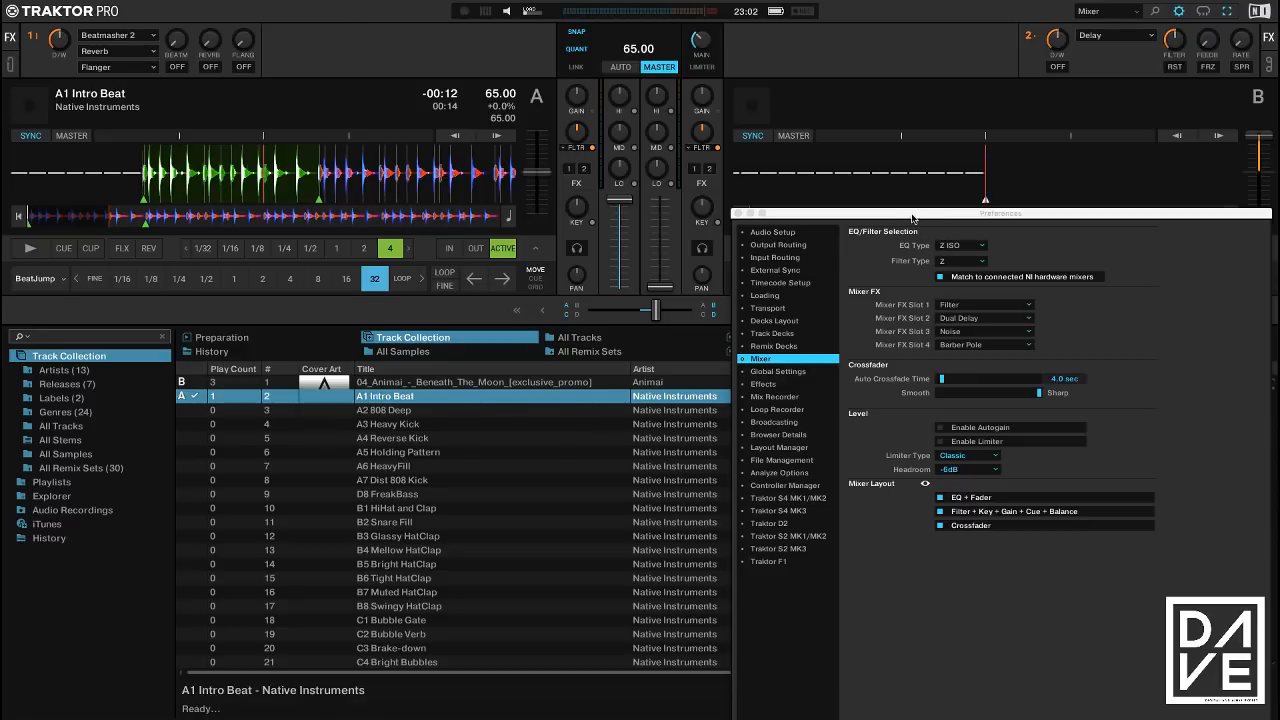
Toggle Autogain on and off, and enable the limiter with its type set to Transparent
{"action": "left_click_drag", "start_coordinate": [914, 217], "coordinate": [782, 172]}
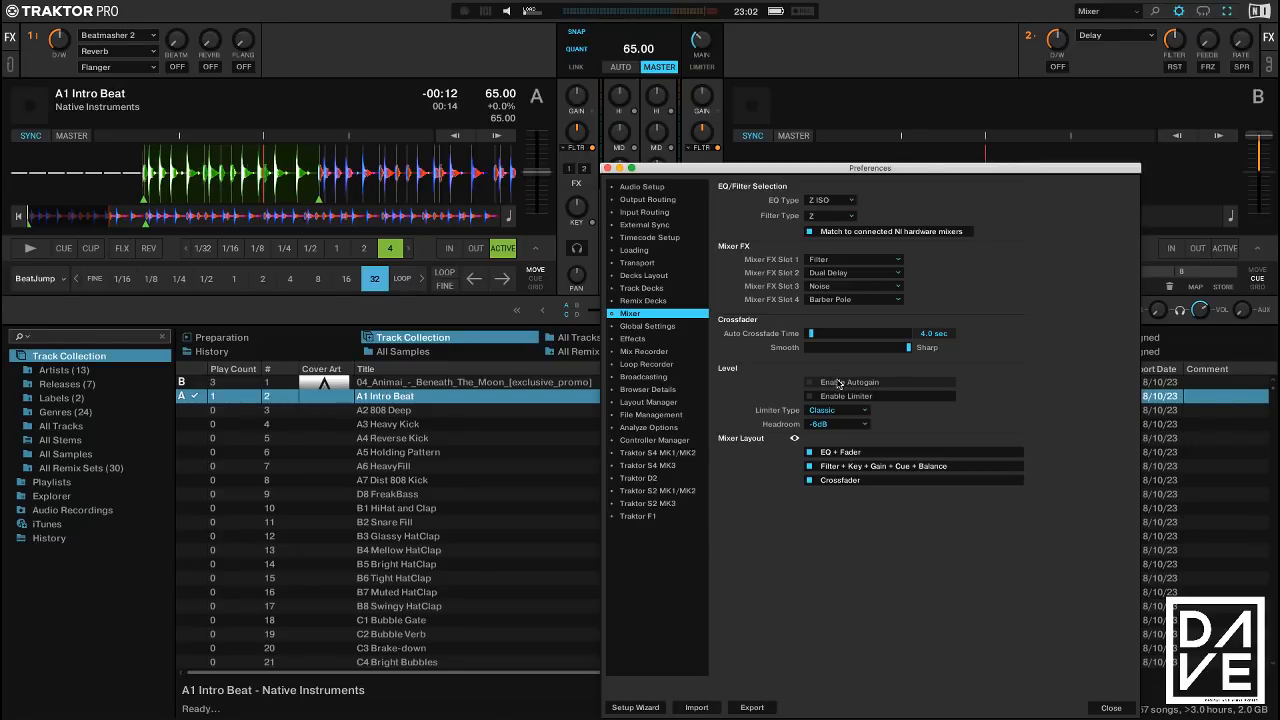
{"action": "left_click", "coordinate": [838, 383]}
{"action": "left_click", "coordinate": [810, 382]}
{"action": "left_click", "coordinate": [820, 396]}
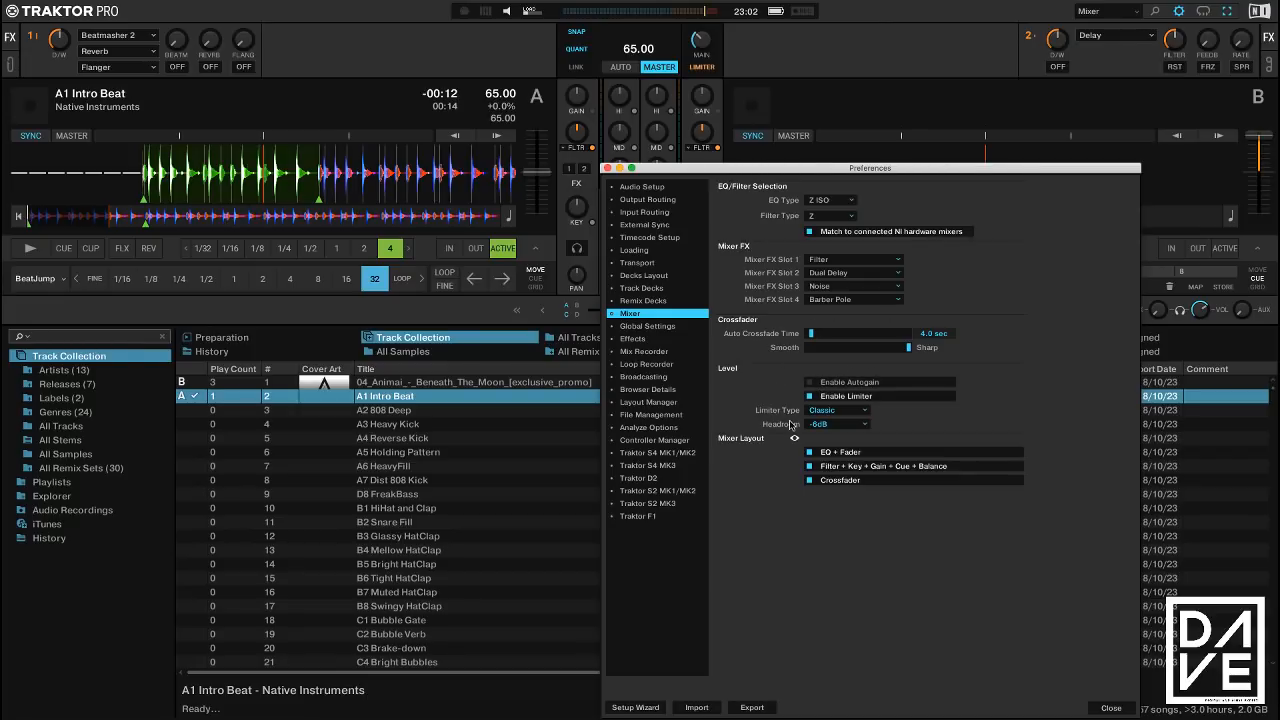
{"action": "left_click", "coordinate": [822, 410]}
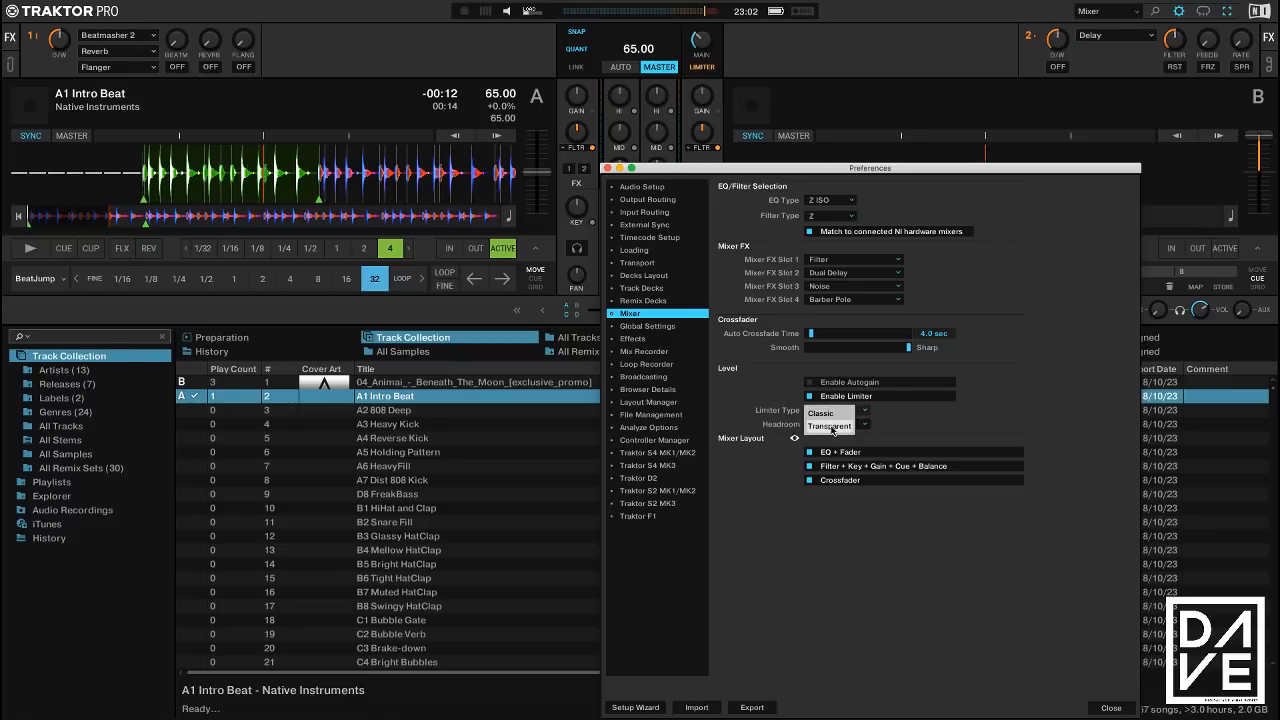
{"action": "left_click", "coordinate": [831, 426]}
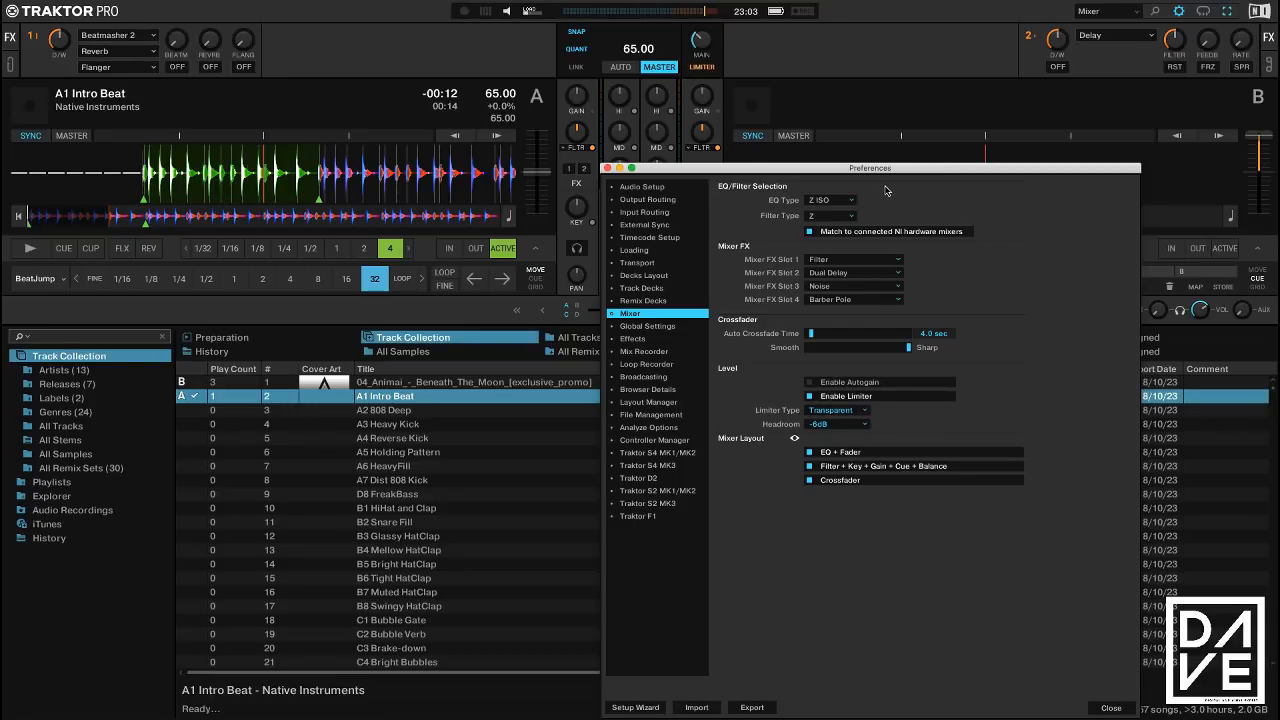
Uncover the mixer, and hide and restore the EQ + Fader, Filter + Key + Gain + Cue + Balance, and Crossfader sections in turn
{"action": "left_click_drag", "start_coordinate": [864, 168], "coordinate": [1004, 120]}
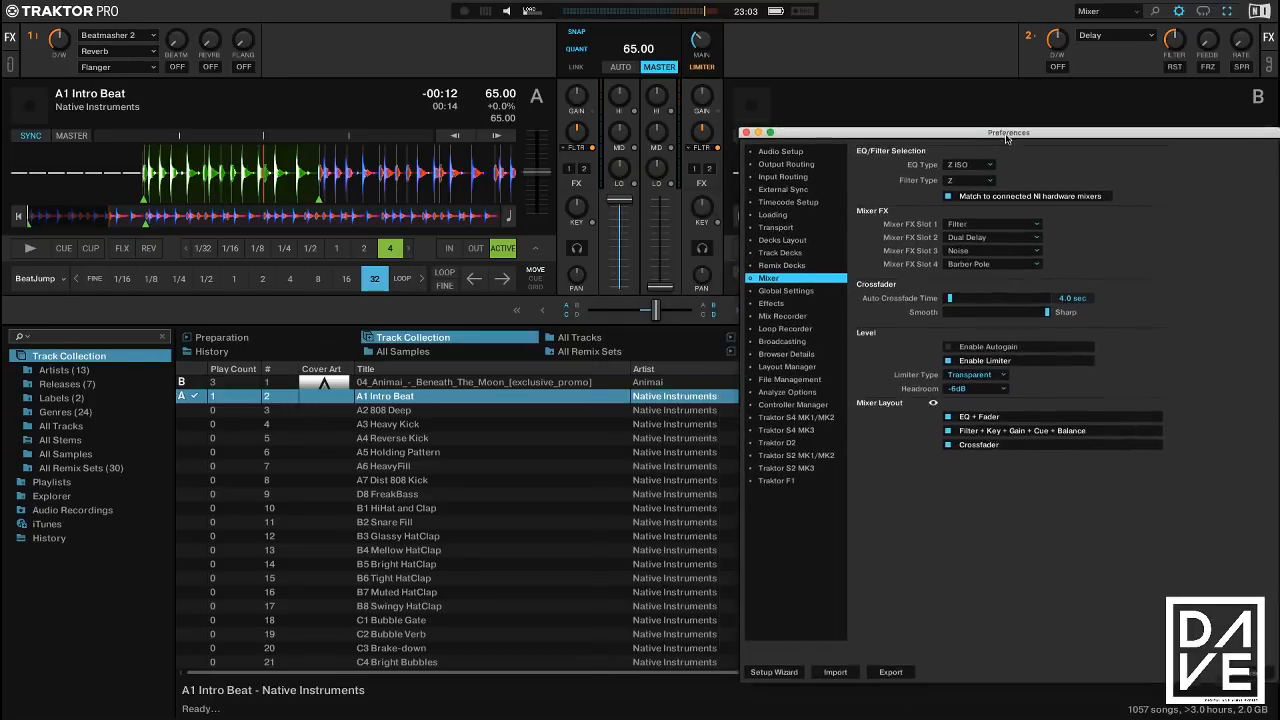
{"action": "left_click", "coordinate": [947, 406]}
{"action": "left_click", "coordinate": [947, 406]}
{"action": "left_click", "coordinate": [949, 418]}
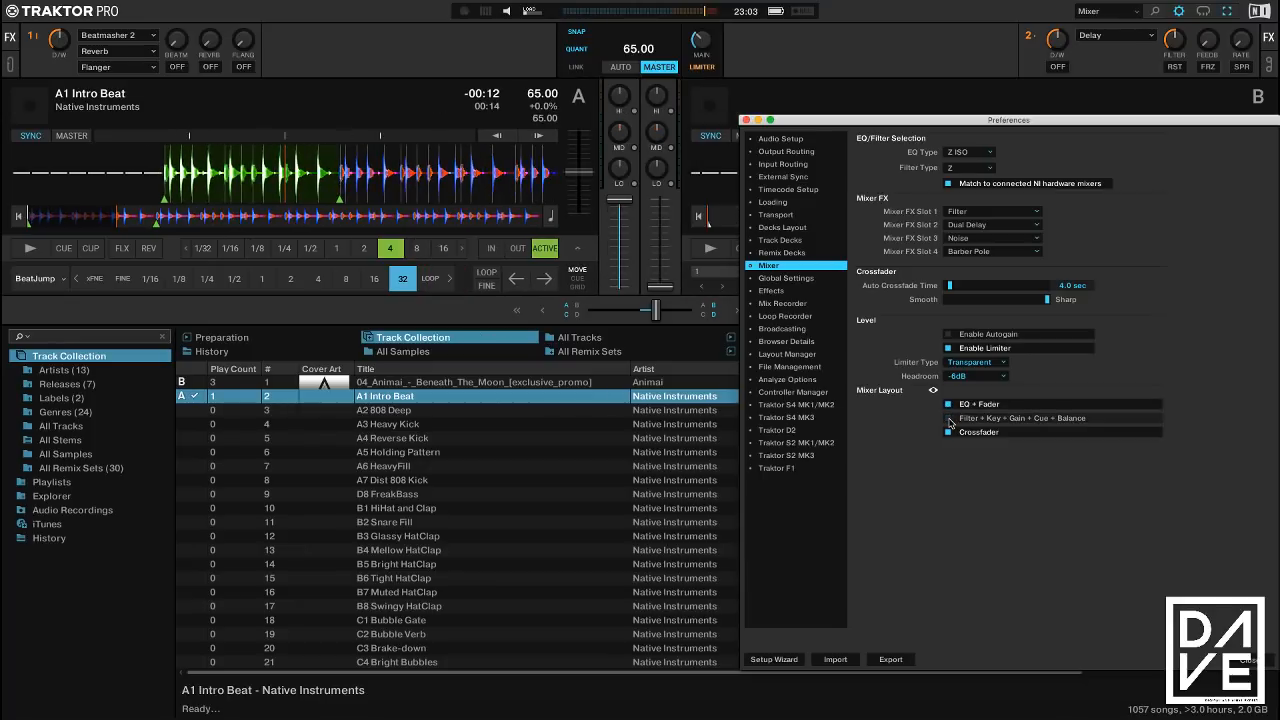
{"action": "left_click", "coordinate": [949, 418]}
{"action": "left_click", "coordinate": [948, 432]}
{"action": "left_click", "coordinate": [948, 433]}
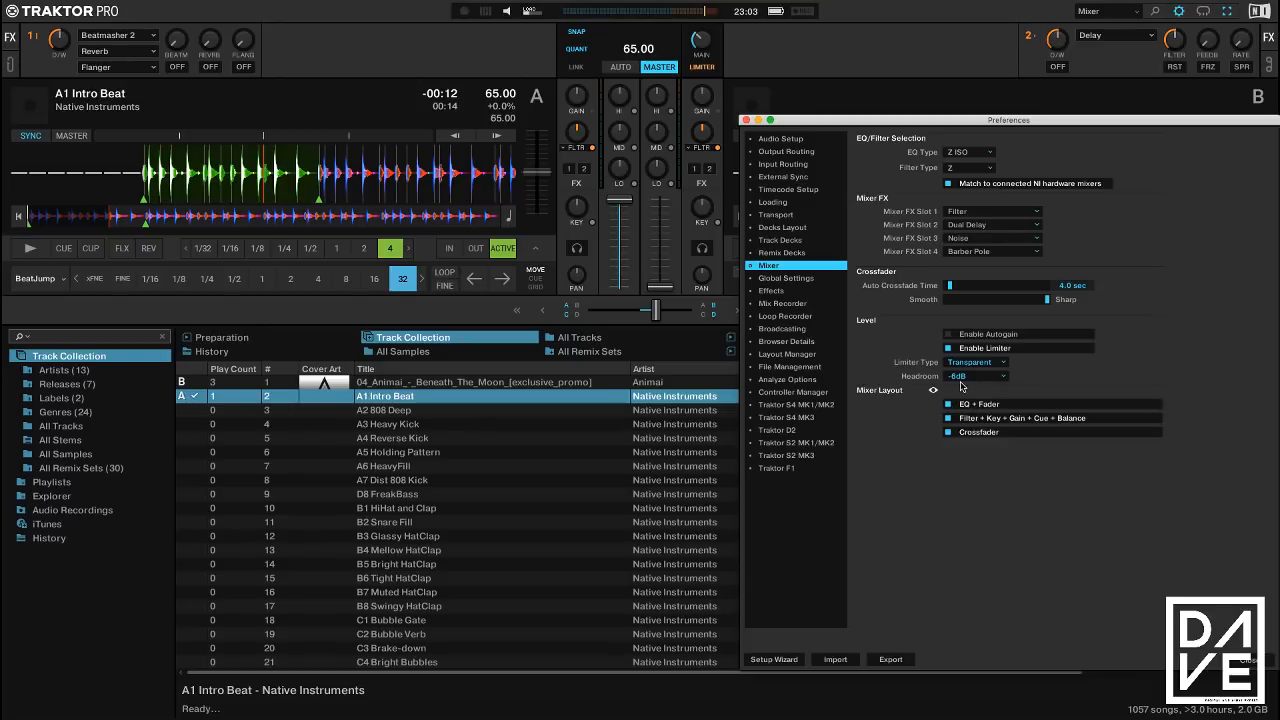
In the Global Settings preferences, hide and restore the Global Section, and turn off Show Tooltips
{"action": "left_click", "coordinate": [798, 280]}
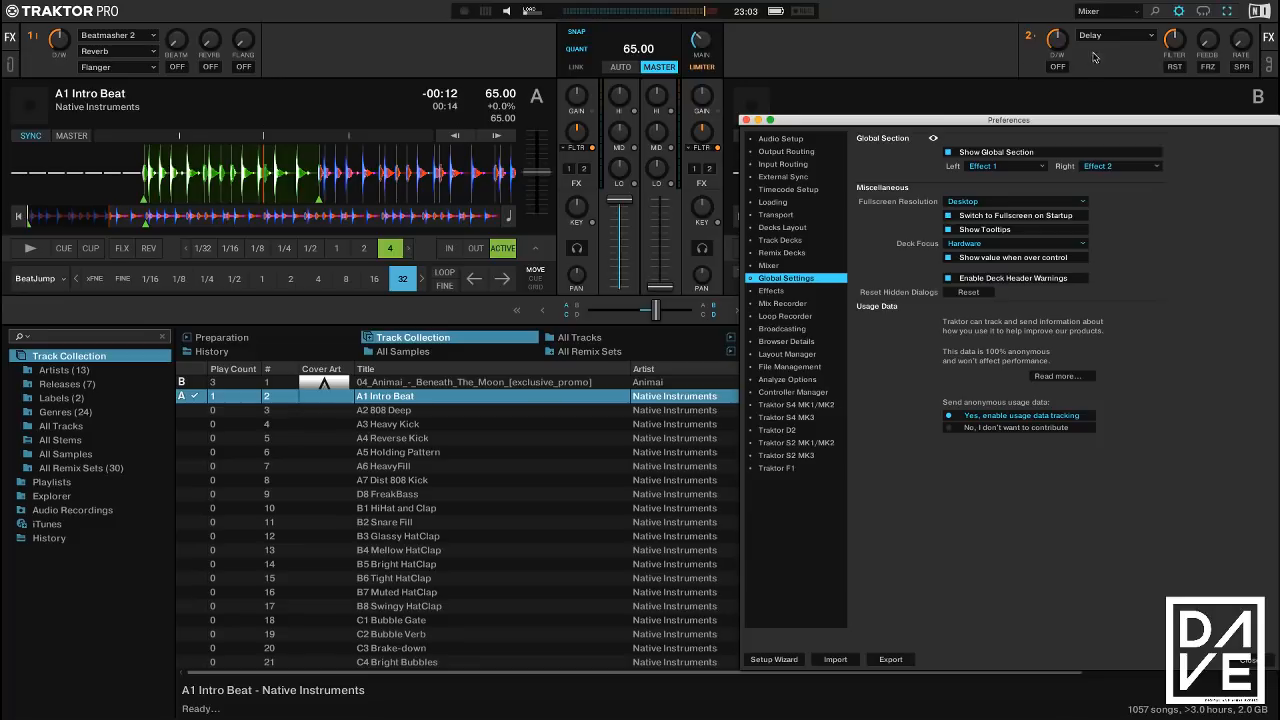
{"action": "left_click", "coordinate": [948, 153]}
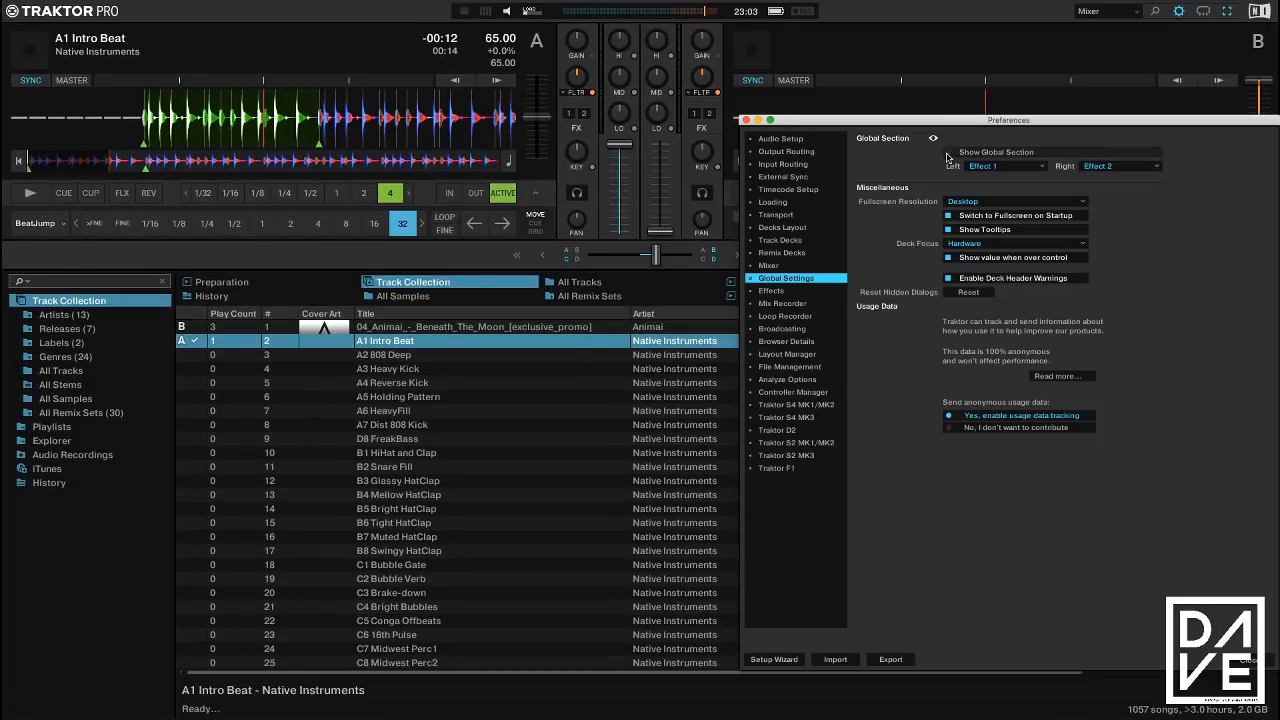
{"action": "left_click", "coordinate": [948, 153]}
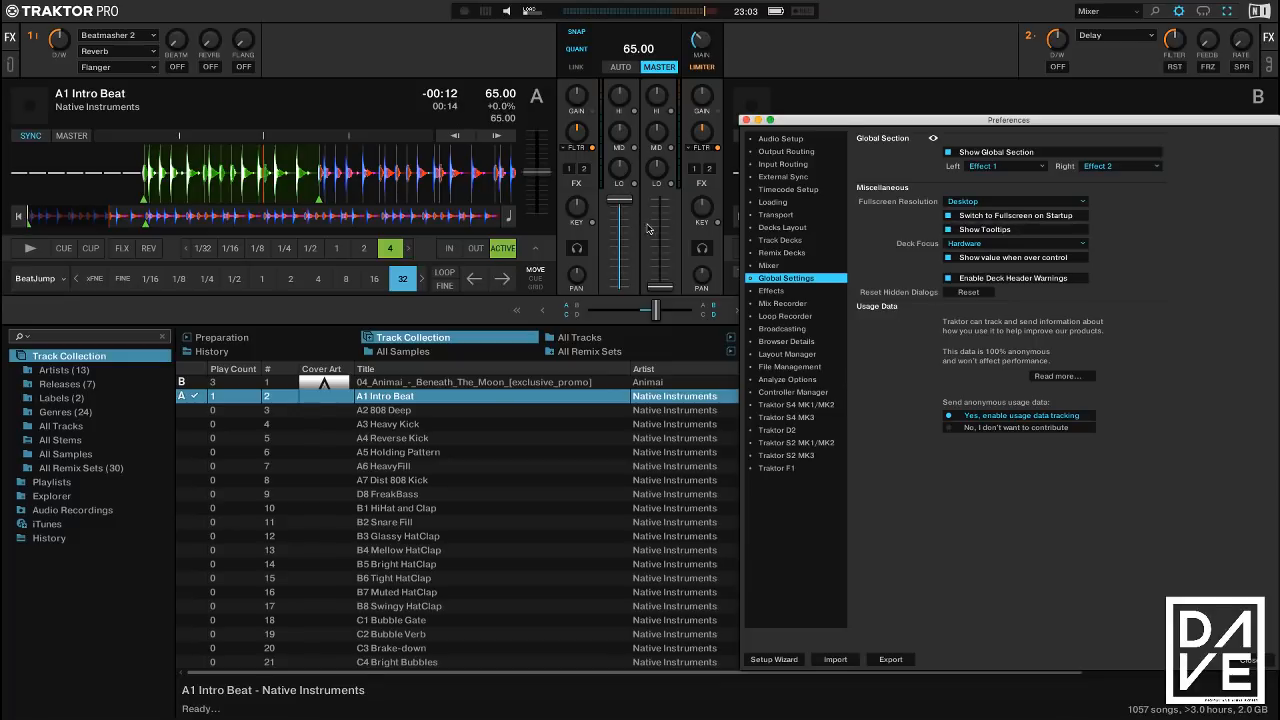
{"action": "left_click", "coordinate": [950, 231]}
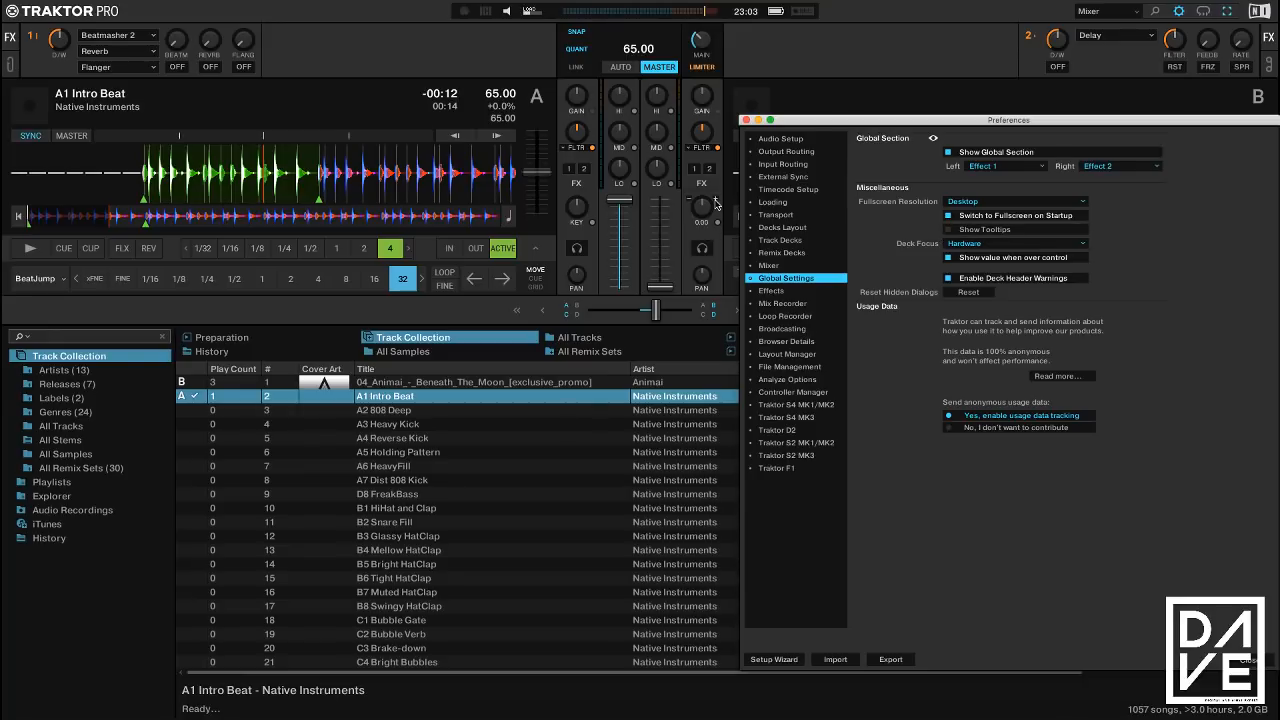
Review the Effects preferences, switching FX Unit Routing to 4 FX Units and back to 2 FX Units
{"action": "left_click", "coordinate": [789, 293]}
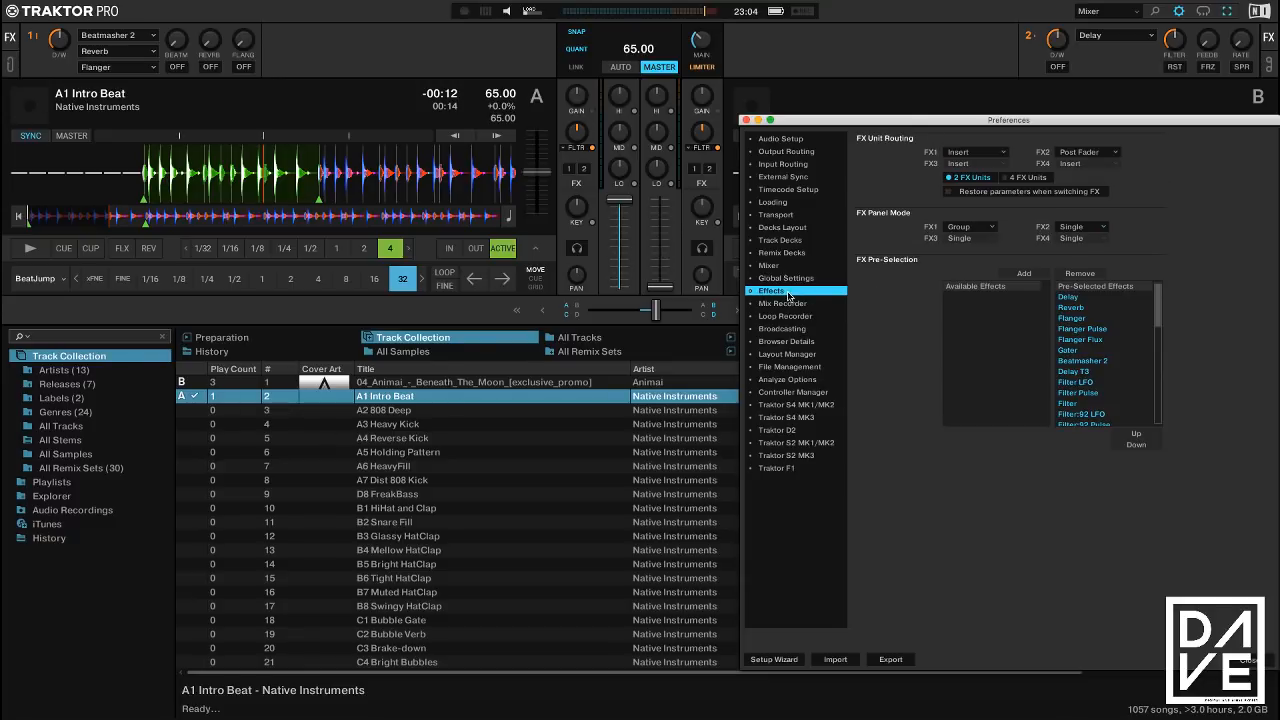
{"action": "left_click", "coordinate": [1013, 179]}
{"action": "left_click", "coordinate": [979, 178]}
Review the Mix Recorder preferences, show the Audio Recorder, and check its level while playing deck A with its gain lowered to about -5.3 dB
{"action": "left_click", "coordinate": [797, 305]}
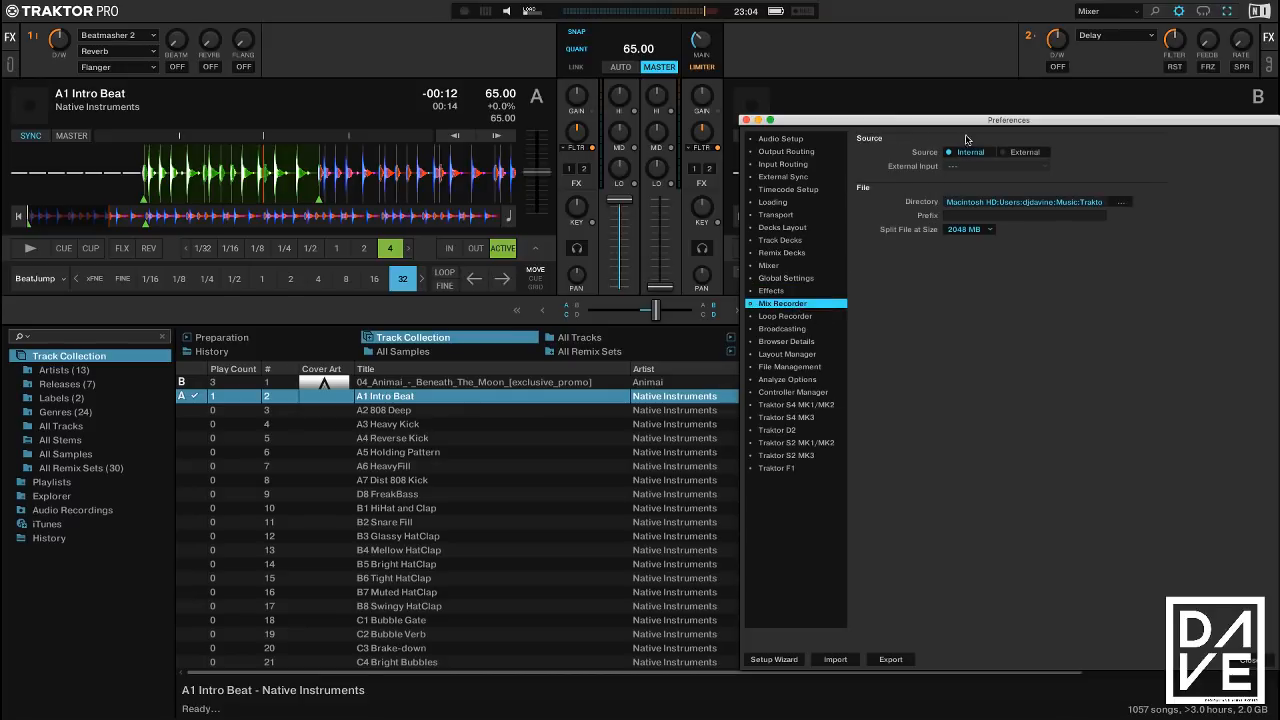
{"action": "left_click_drag", "start_coordinate": [974, 122], "coordinate": [591, 151]}
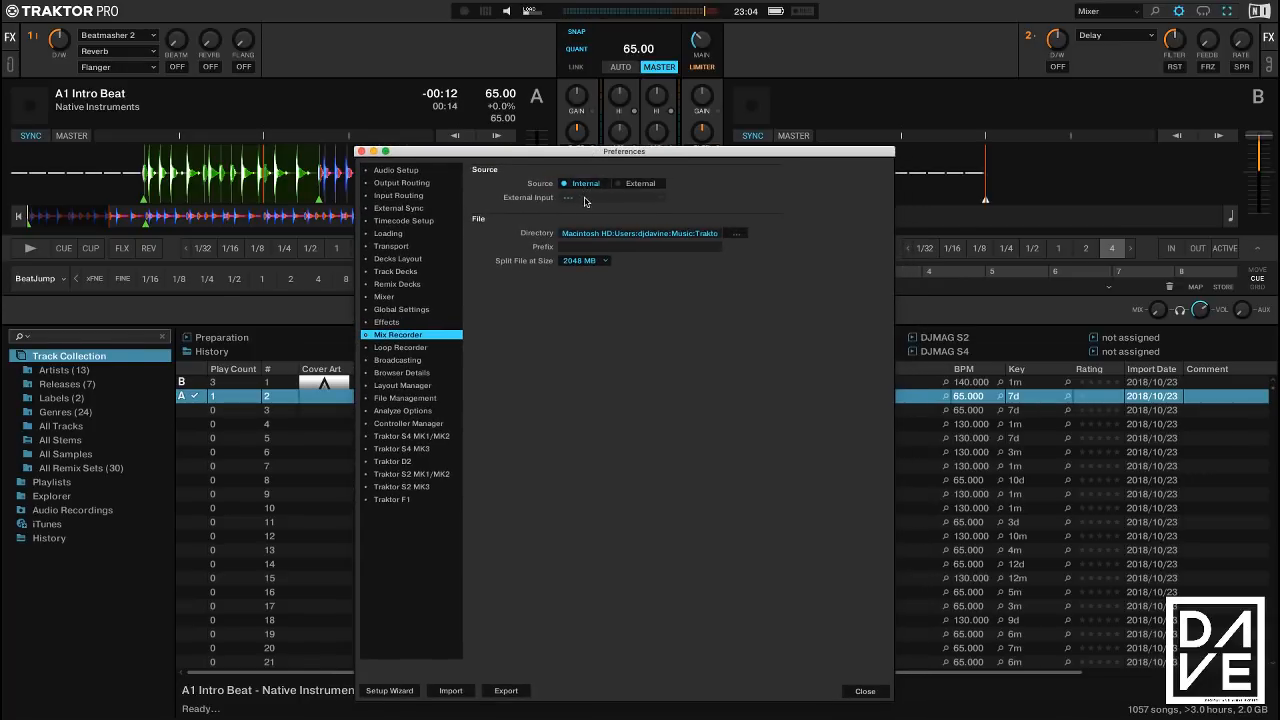
{"action": "left_click", "coordinate": [1270, 66]}
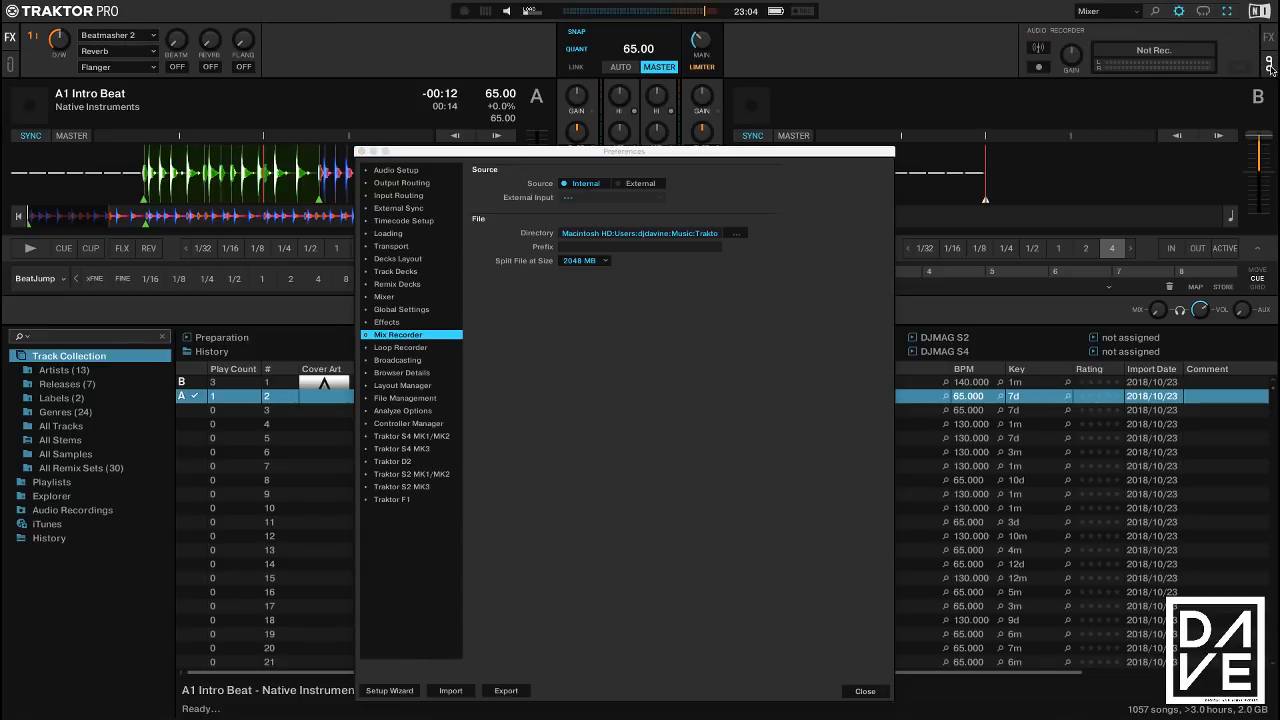
{"action": "left_click", "coordinate": [30, 248]}
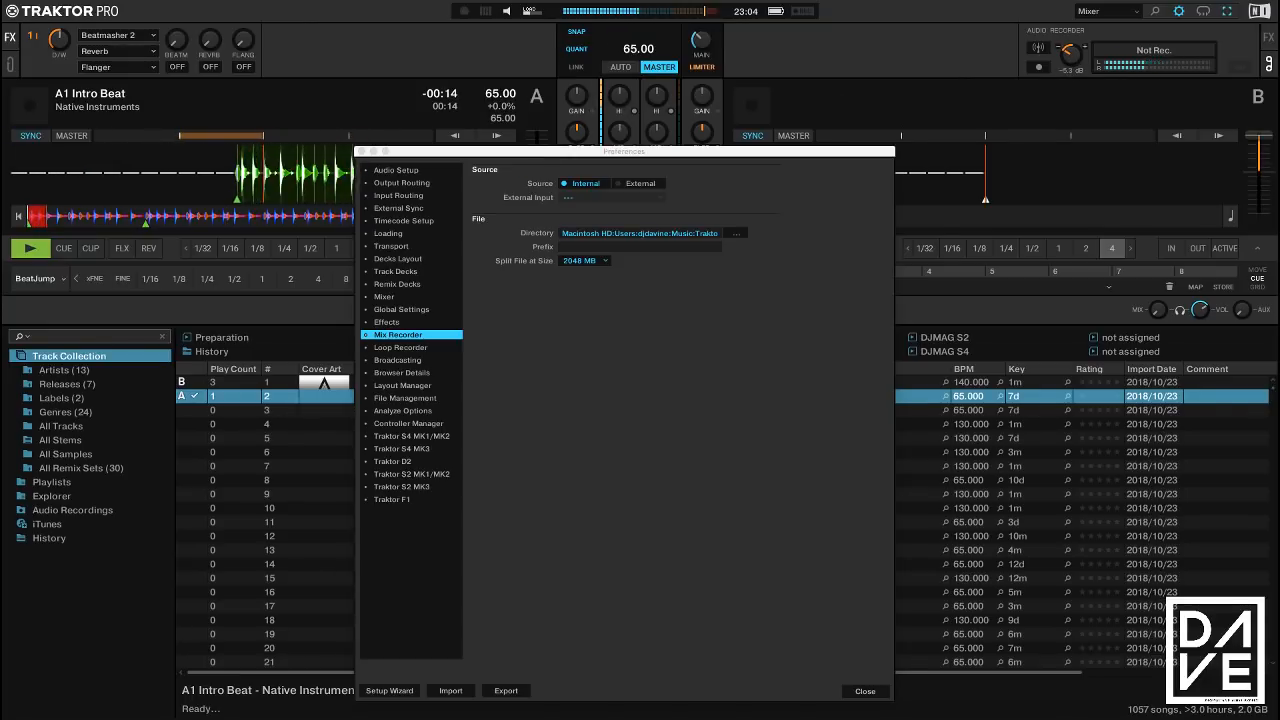
{"action": "left_click", "coordinate": [43, 248]}
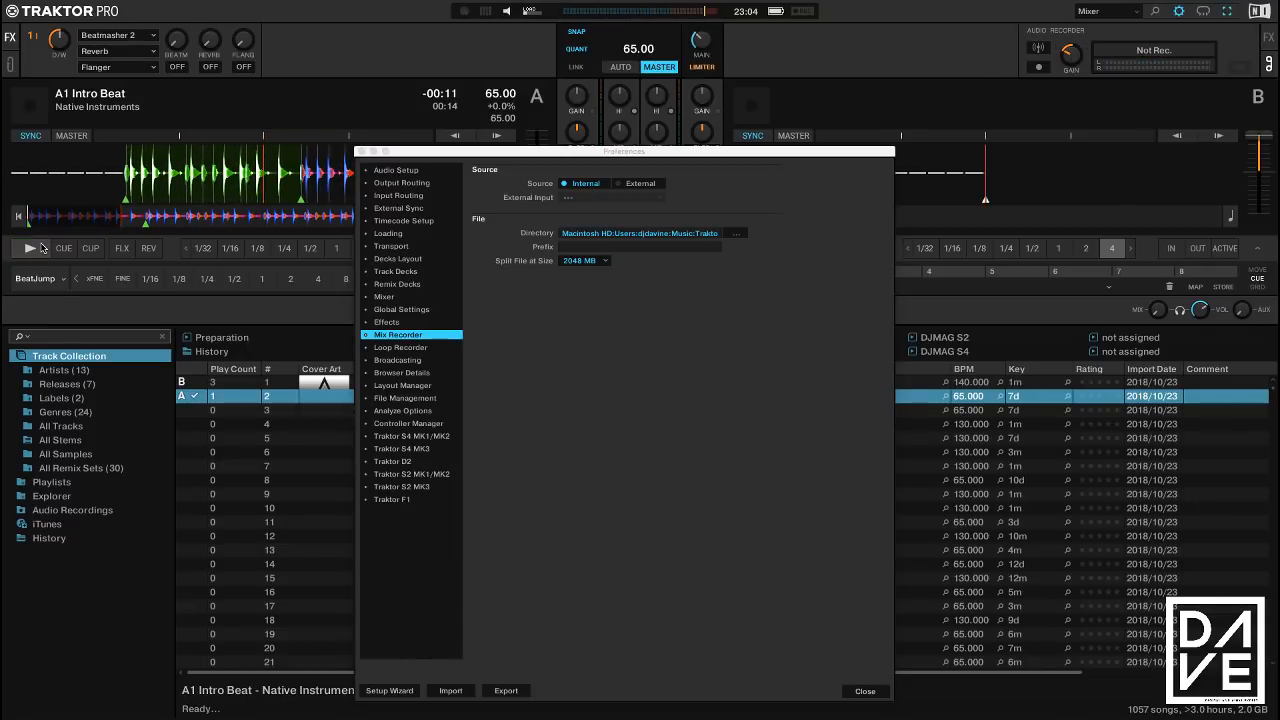
Review the Loop Recorder preferences, briefly show the Loop Recorder, and return that side of the global section to FX unit 1
{"action": "left_click", "coordinate": [408, 349]}
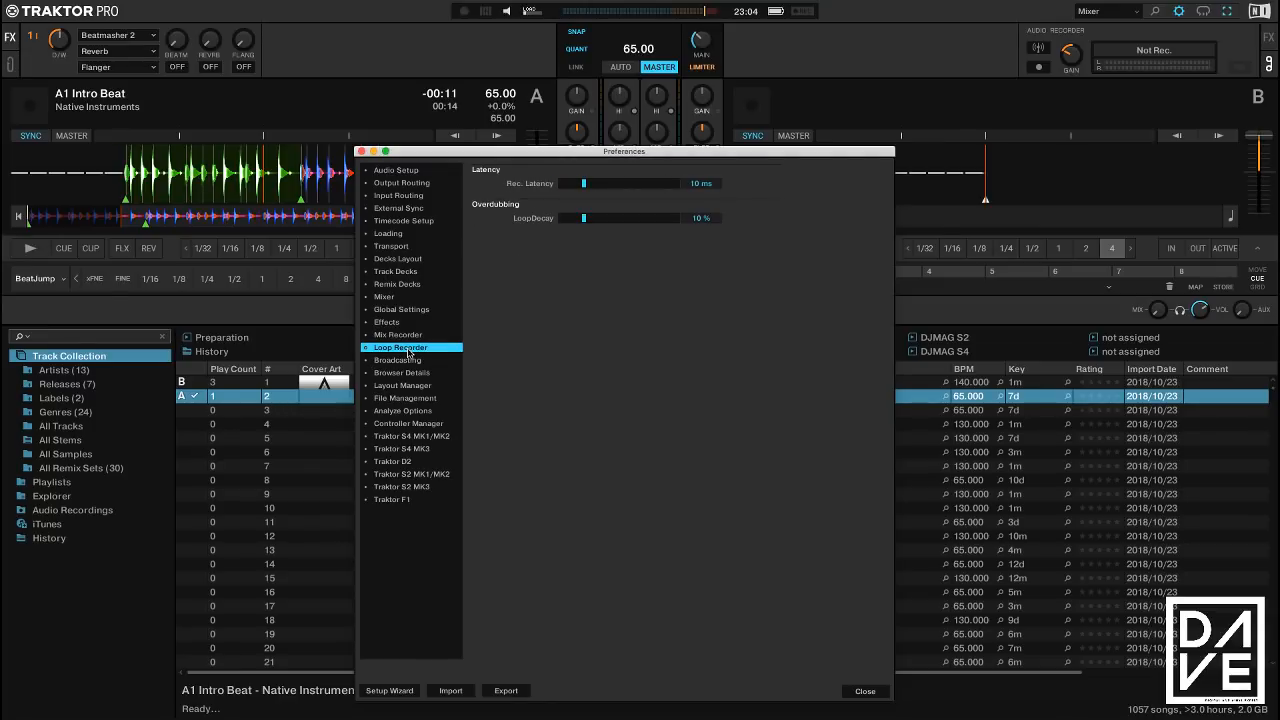
{"action": "left_click", "coordinate": [11, 65]}
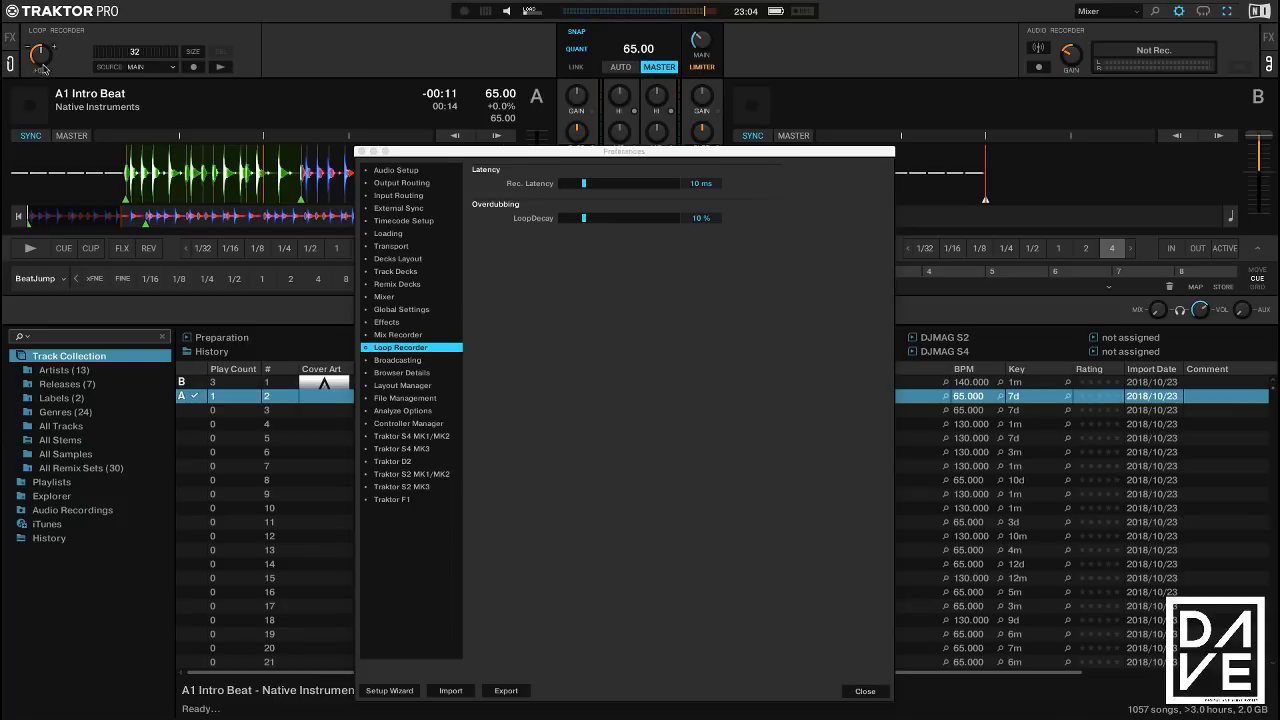
{"action": "left_click", "coordinate": [12, 39]}
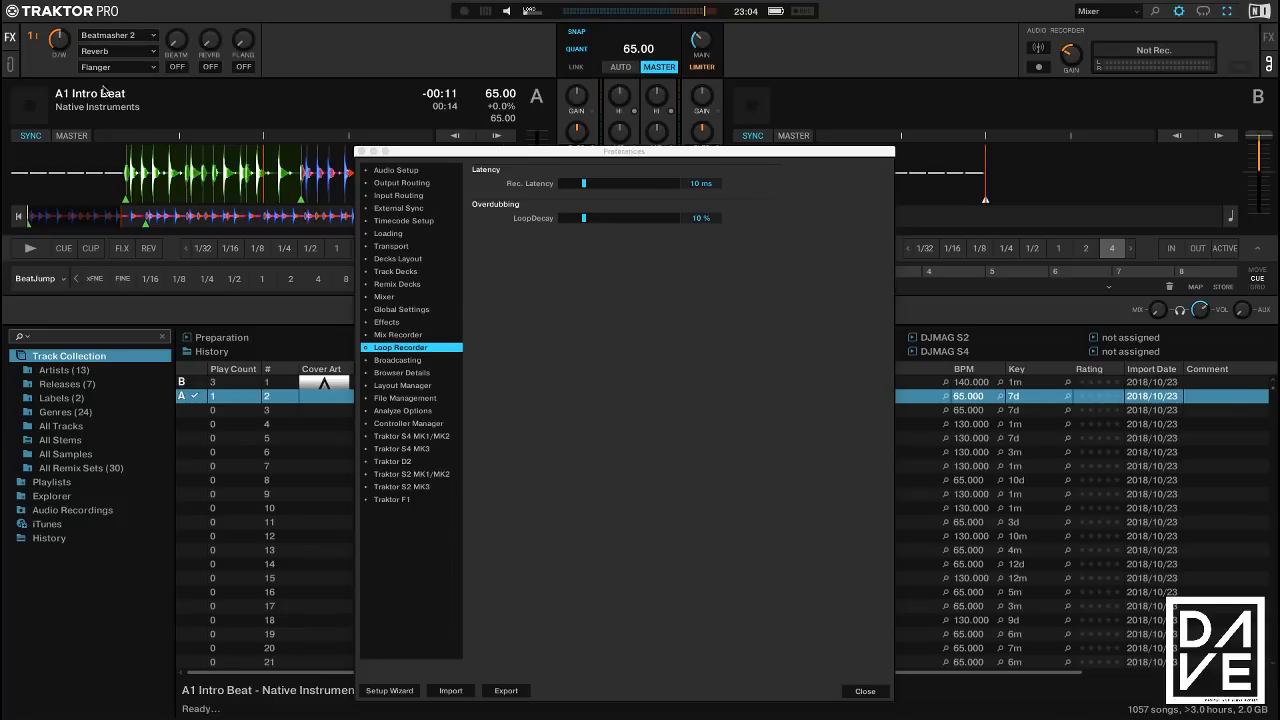
Review the Broadcasting preferences, and look through the font list and row height setting in Browser Details
{"action": "left_click", "coordinate": [412, 361]}
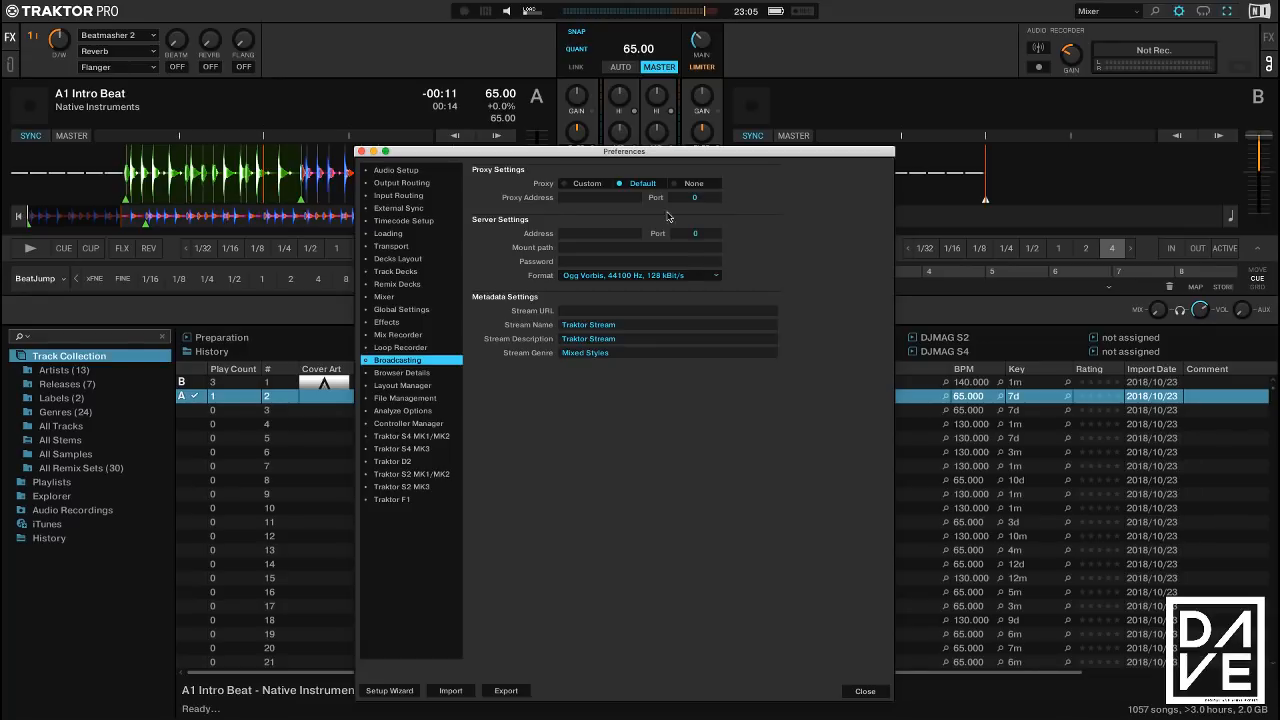
{"action": "left_click", "coordinate": [411, 376]}
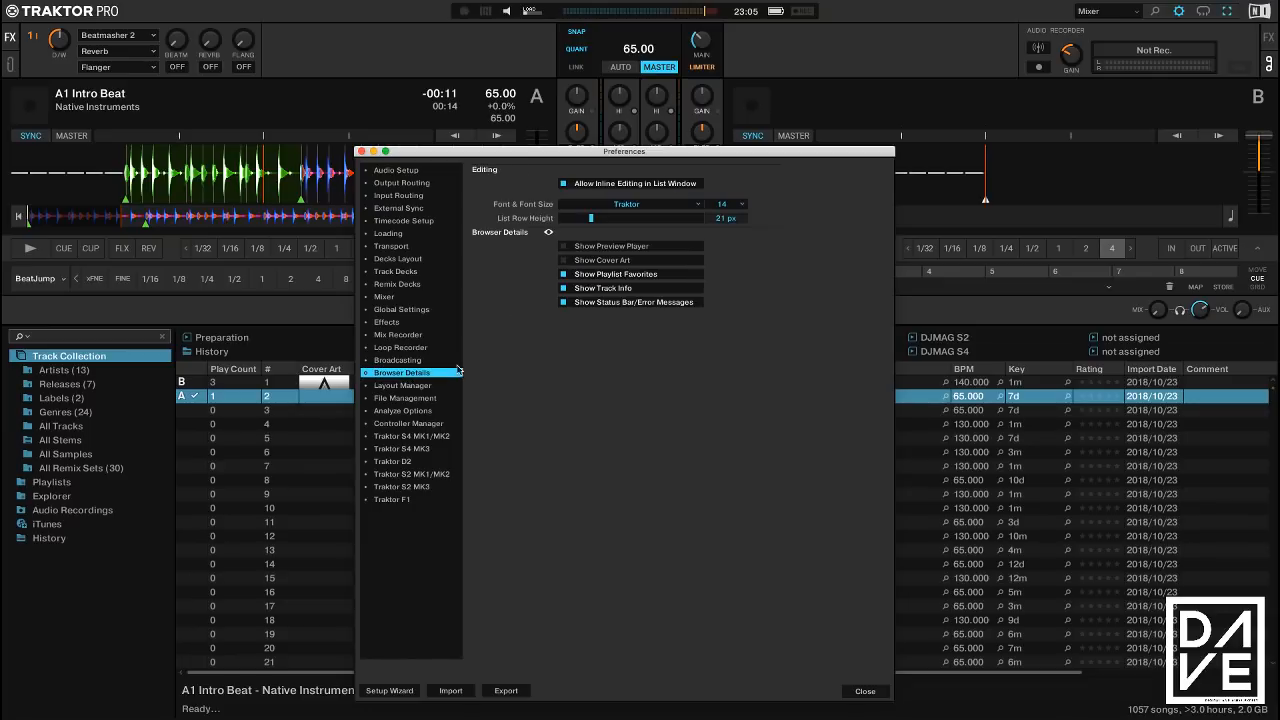
{"action": "left_click", "coordinate": [672, 206]}
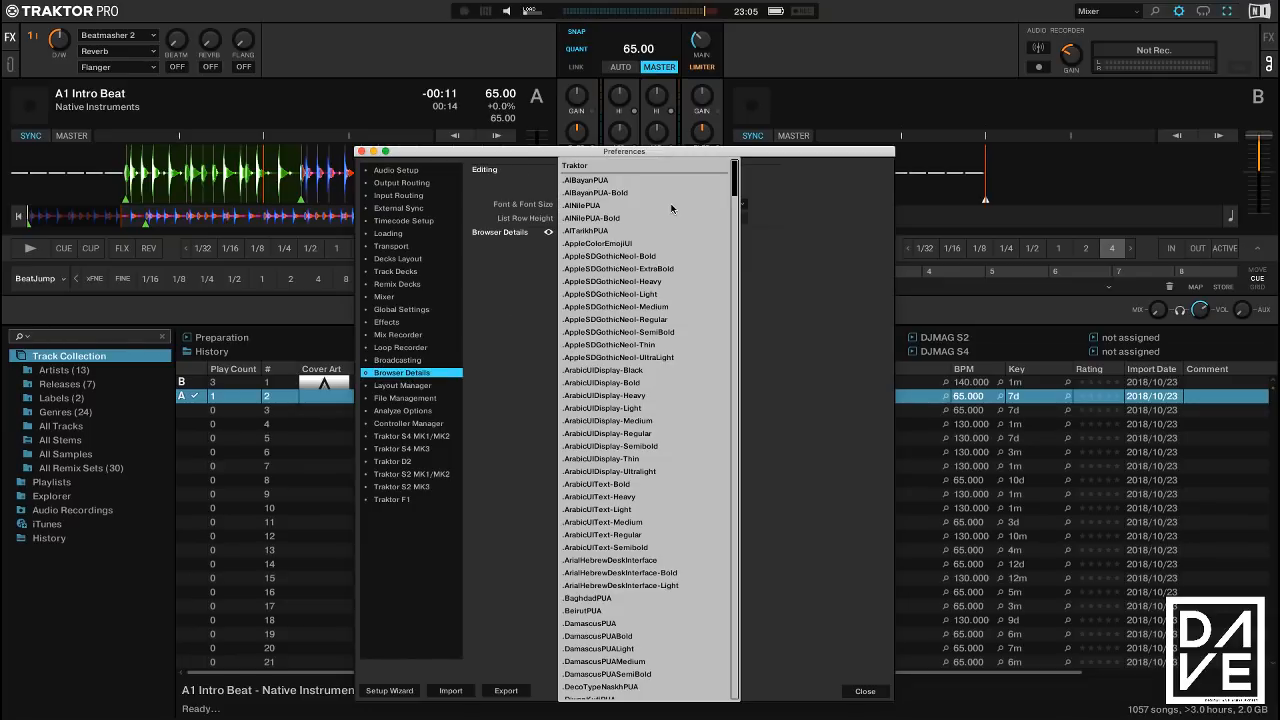
{"action": "left_click", "coordinate": [473, 302]}
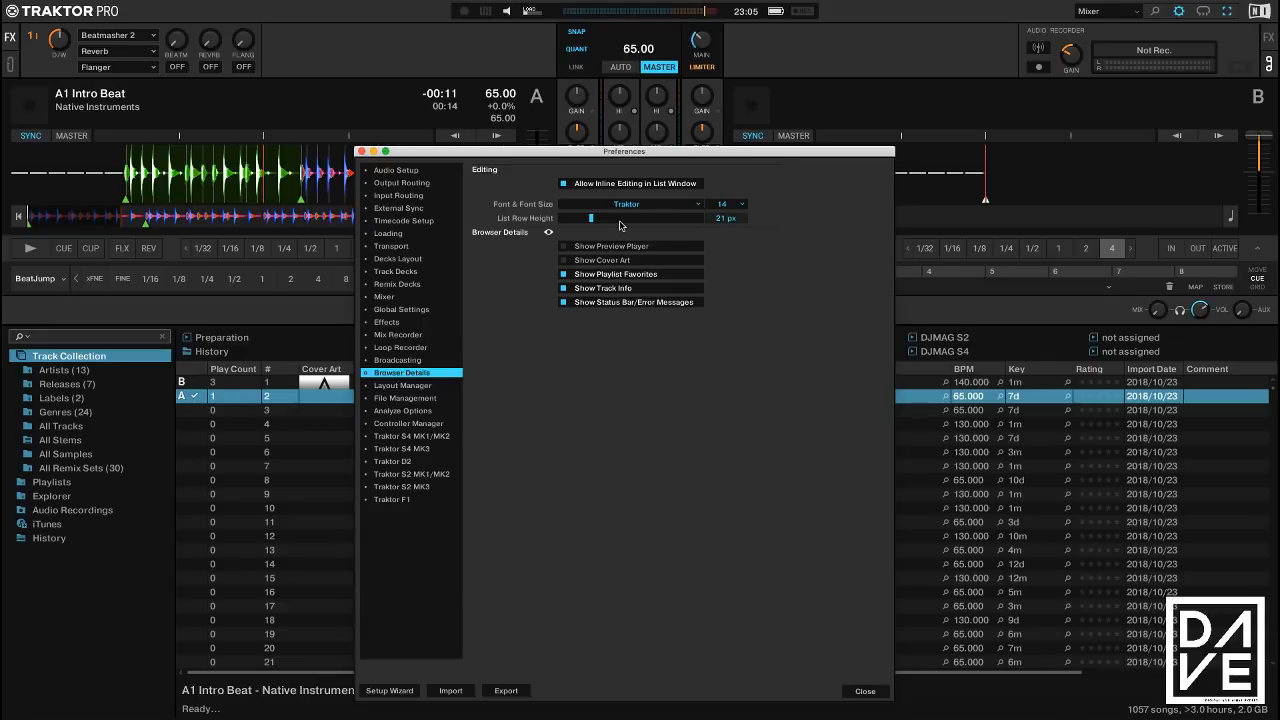
{"action": "mouse_move", "coordinate": [591, 218]}
{"action": "left_mouse_down"}
{"action": "mouse_move", "coordinate": [658, 220]}
{"action": "mouse_move", "coordinate": [593, 218]}
{"action": "left_mouse_up"}
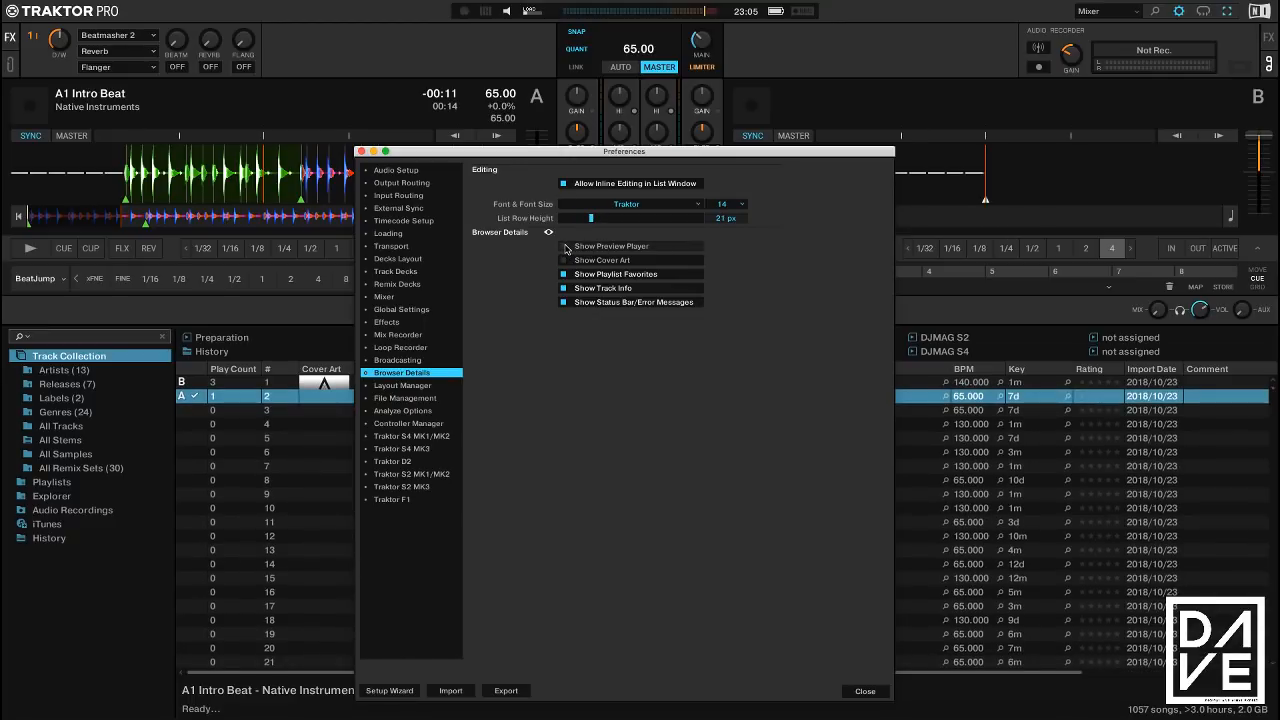
In Browser Details, show and hide the Preview Player, and turn on Show Cover Art to view the first track's artwork before turning it off
{"action": "left_click", "coordinate": [564, 246]}
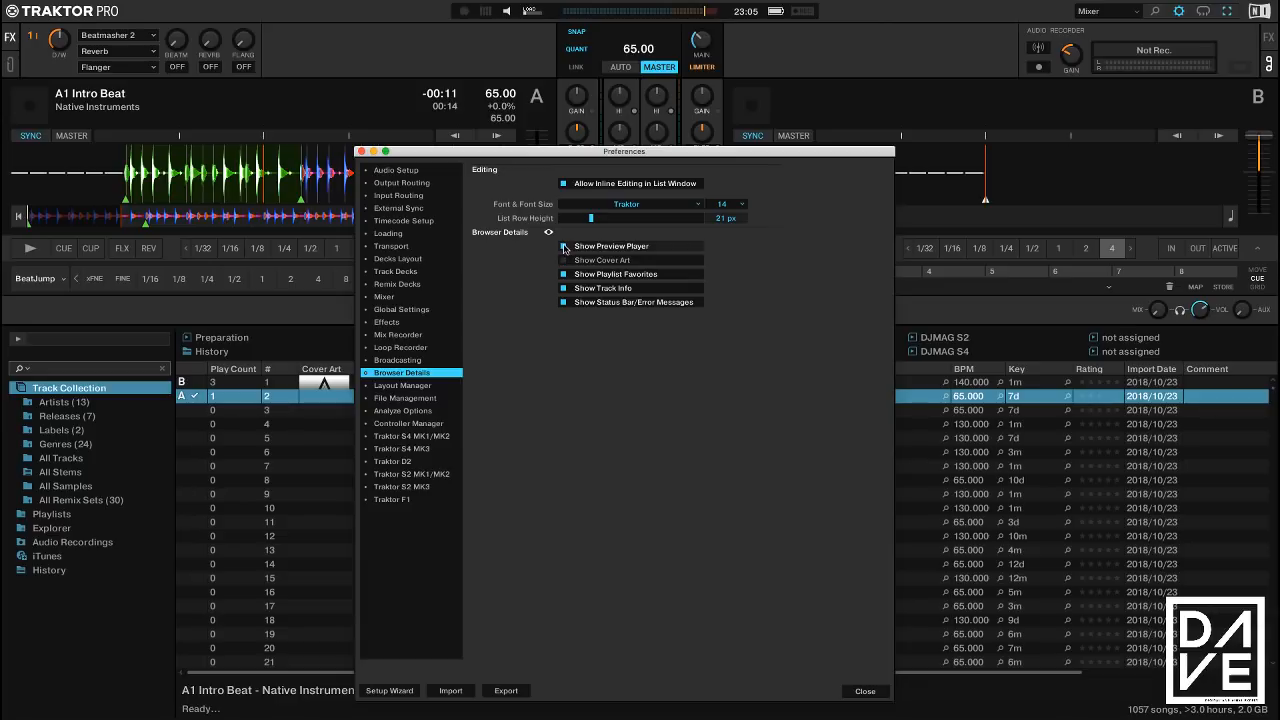
{"action": "left_click", "coordinate": [564, 247]}
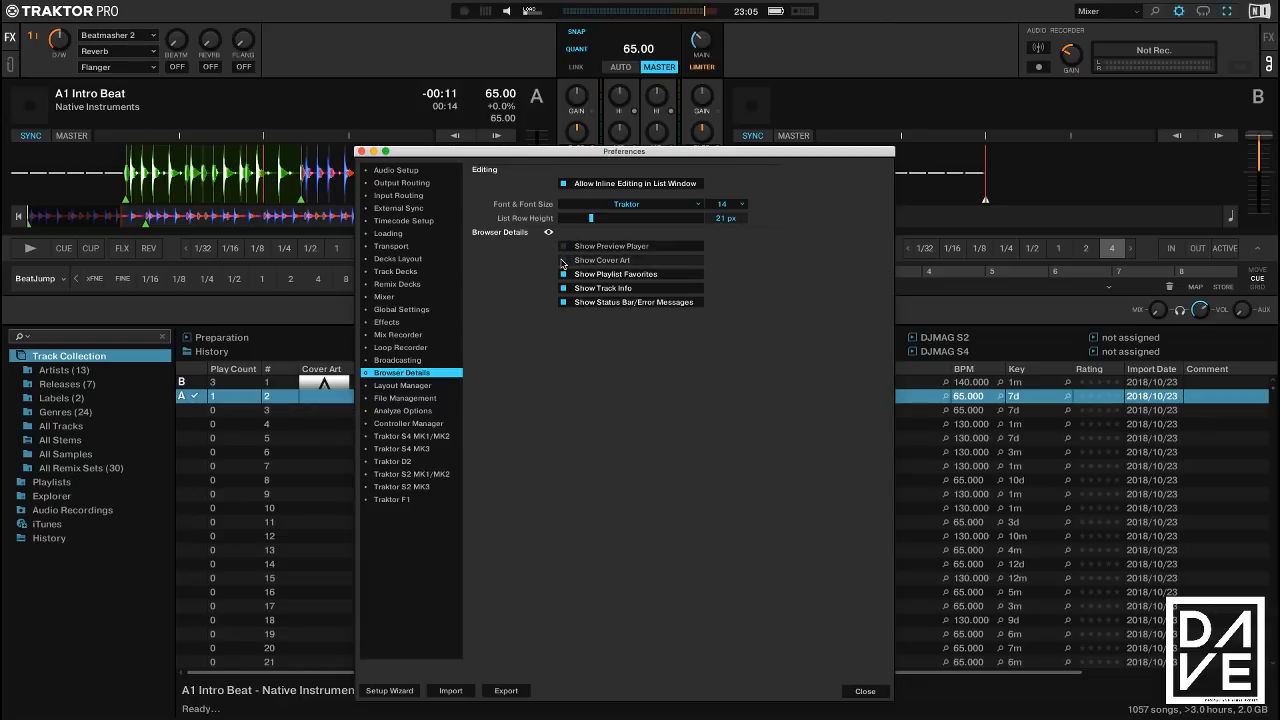
{"action": "left_click", "coordinate": [563, 260]}
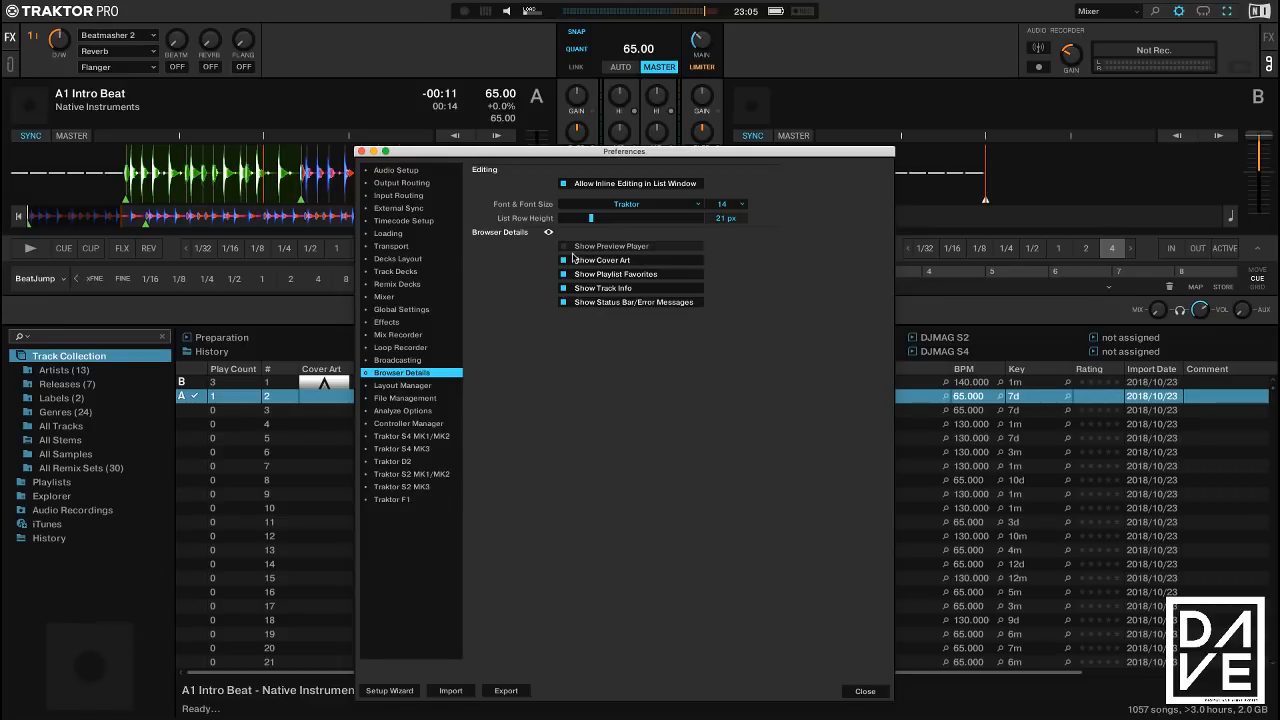
{"action": "right_click", "coordinate": [330, 380]}
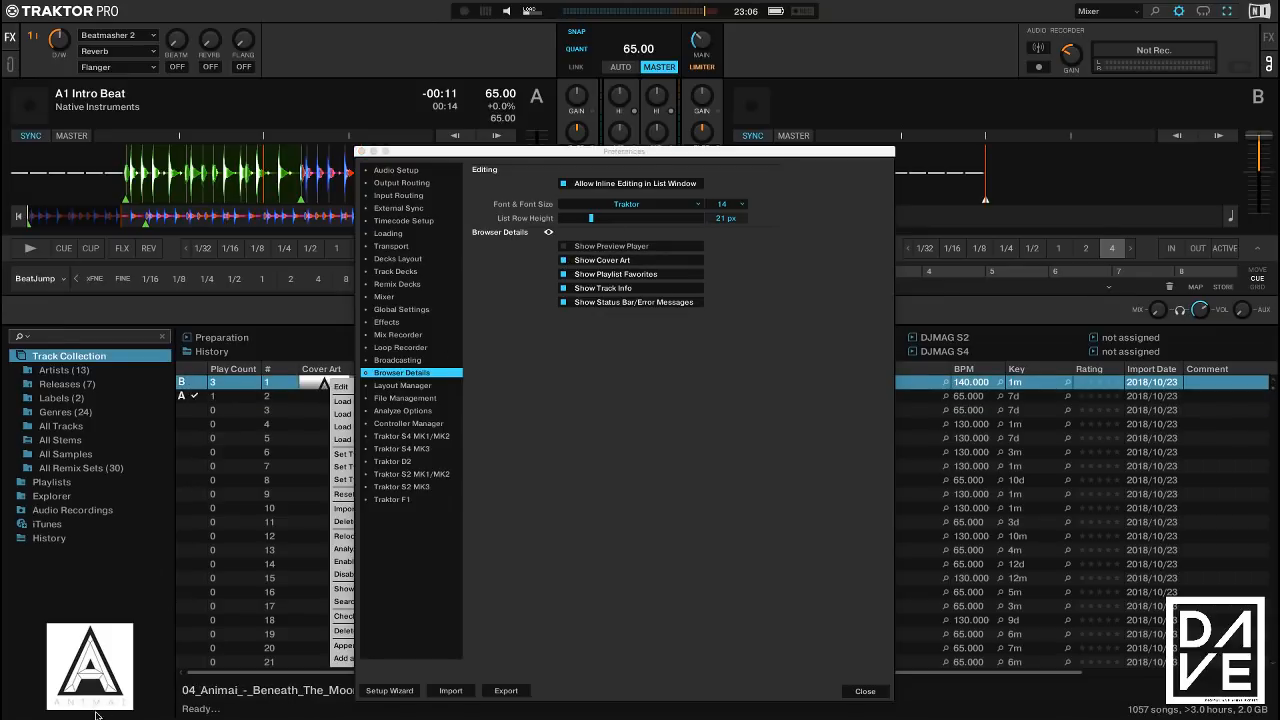
{"action": "left_click", "coordinate": [92, 681]}
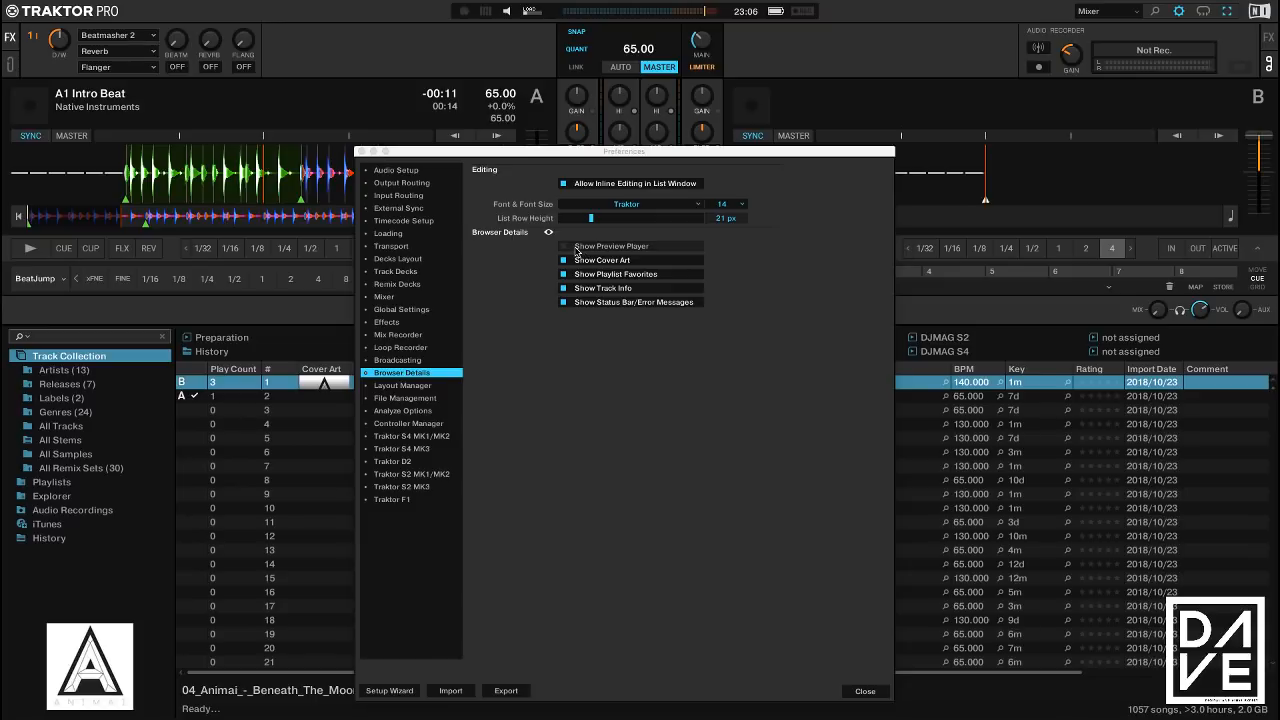
{"action": "left_click", "coordinate": [576, 252]}
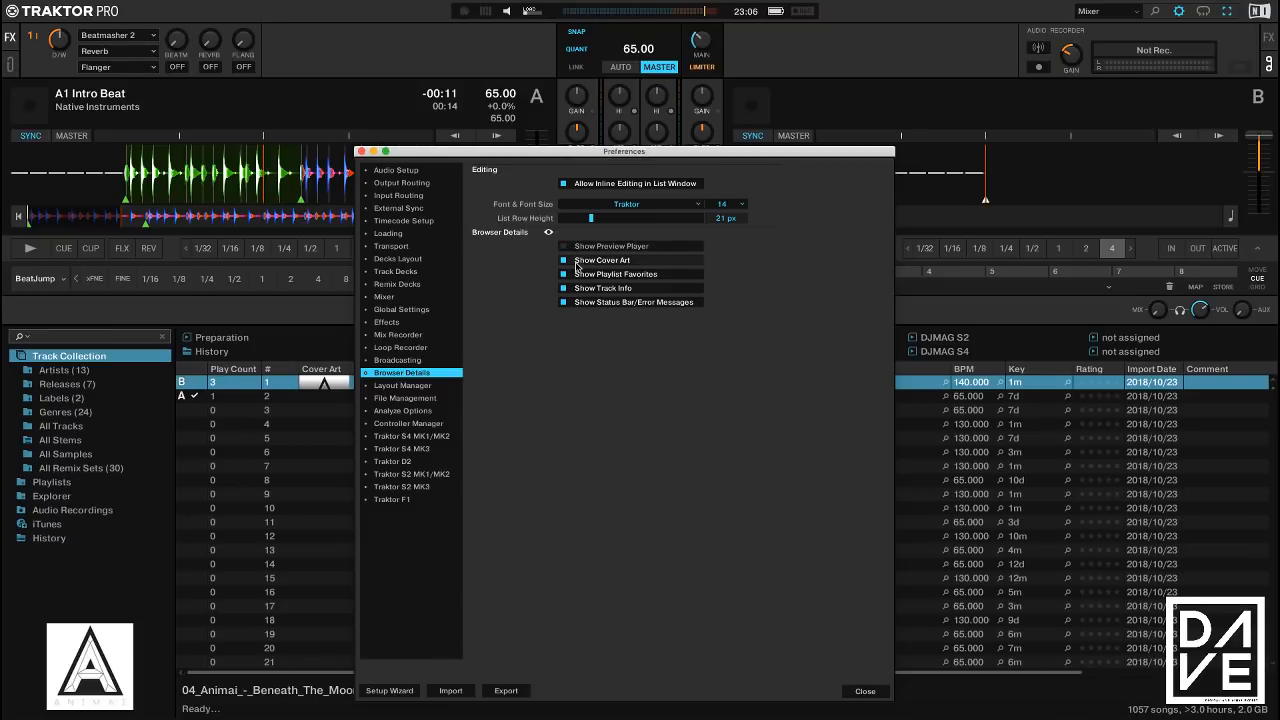
{"action": "left_click", "coordinate": [577, 262]}
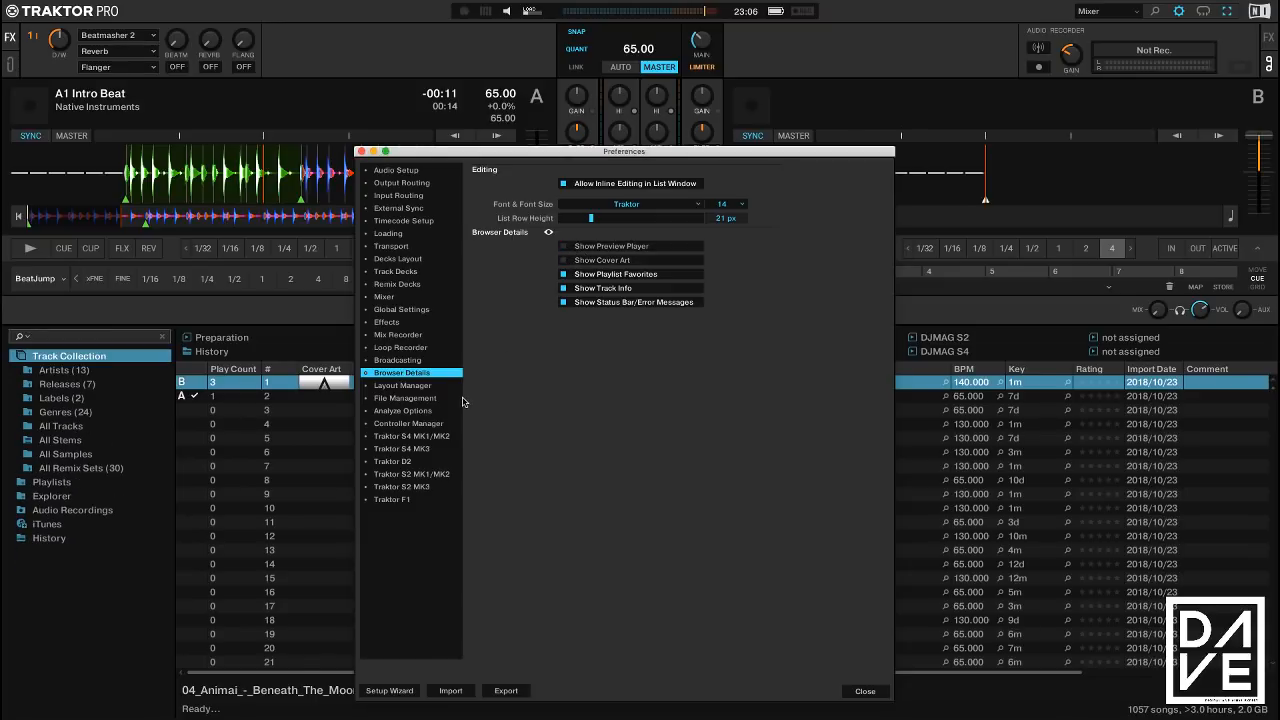
Review the Layout Manager preferences with the available layouts, and the File Management preferences alongside the full All Samples list
{"action": "left_click", "coordinate": [429, 388]}
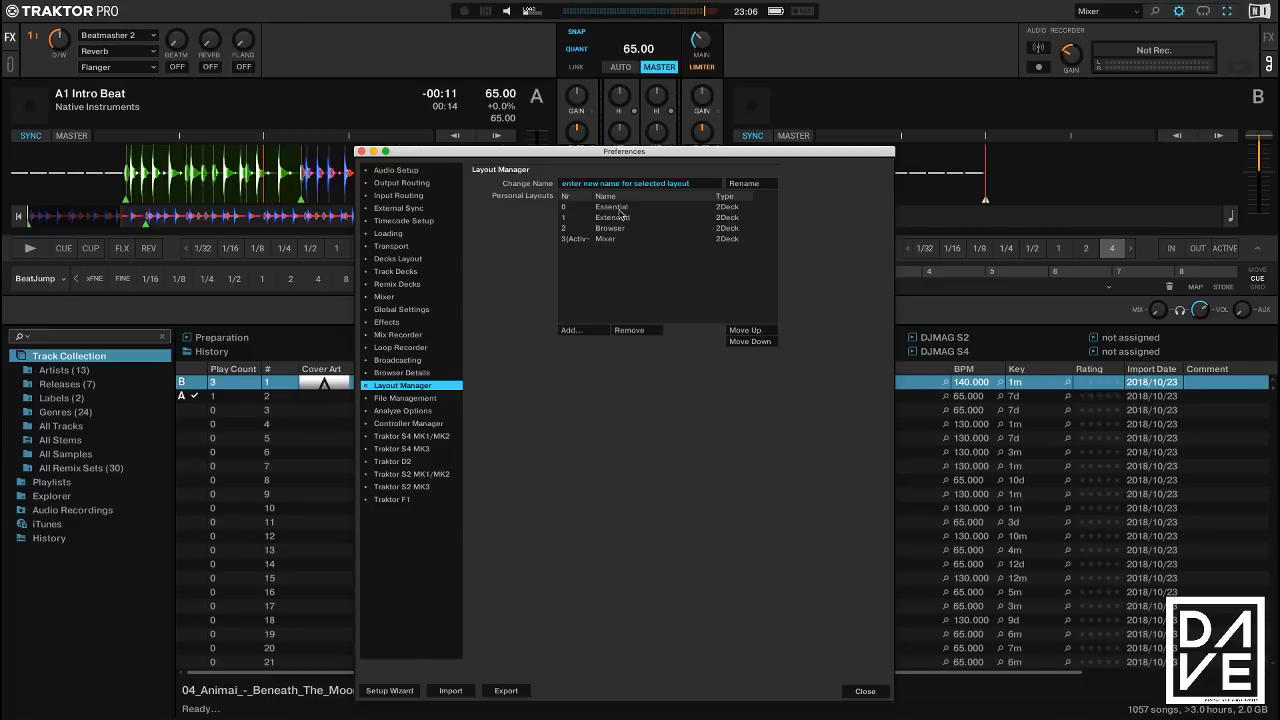
{"action": "left_click", "coordinate": [1122, 12]}
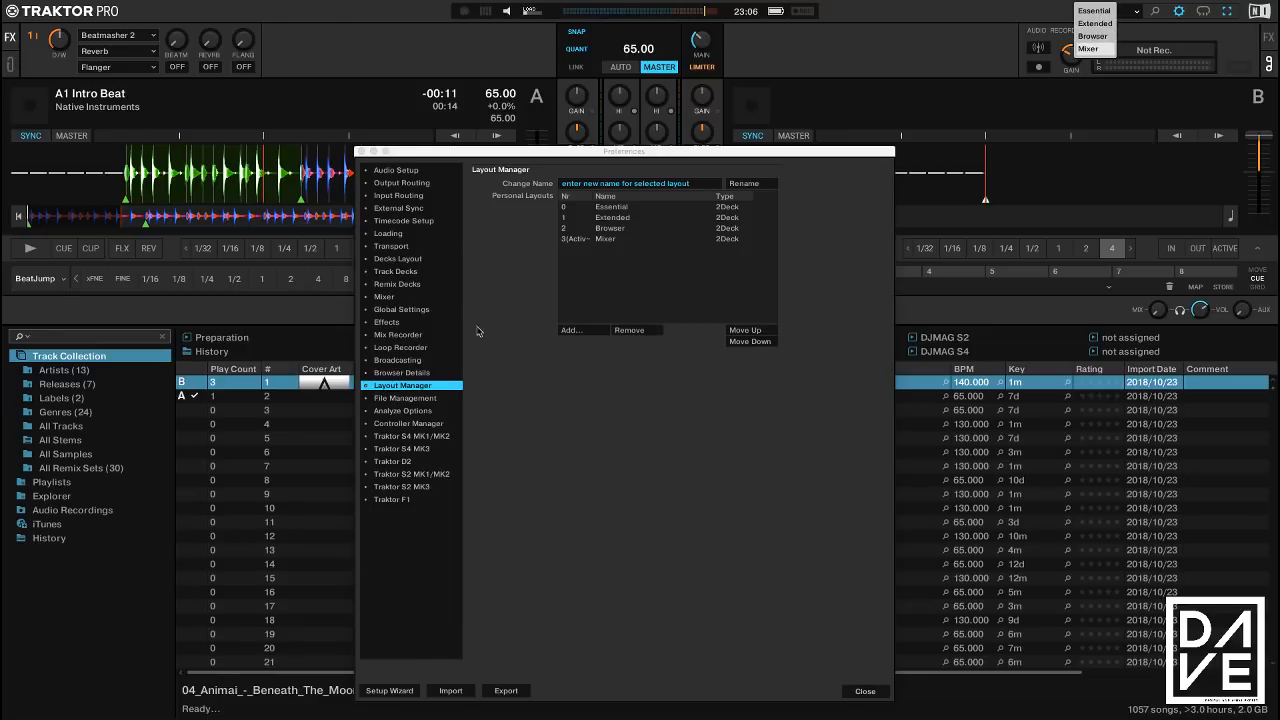
{"action": "left_click", "coordinate": [403, 399]}
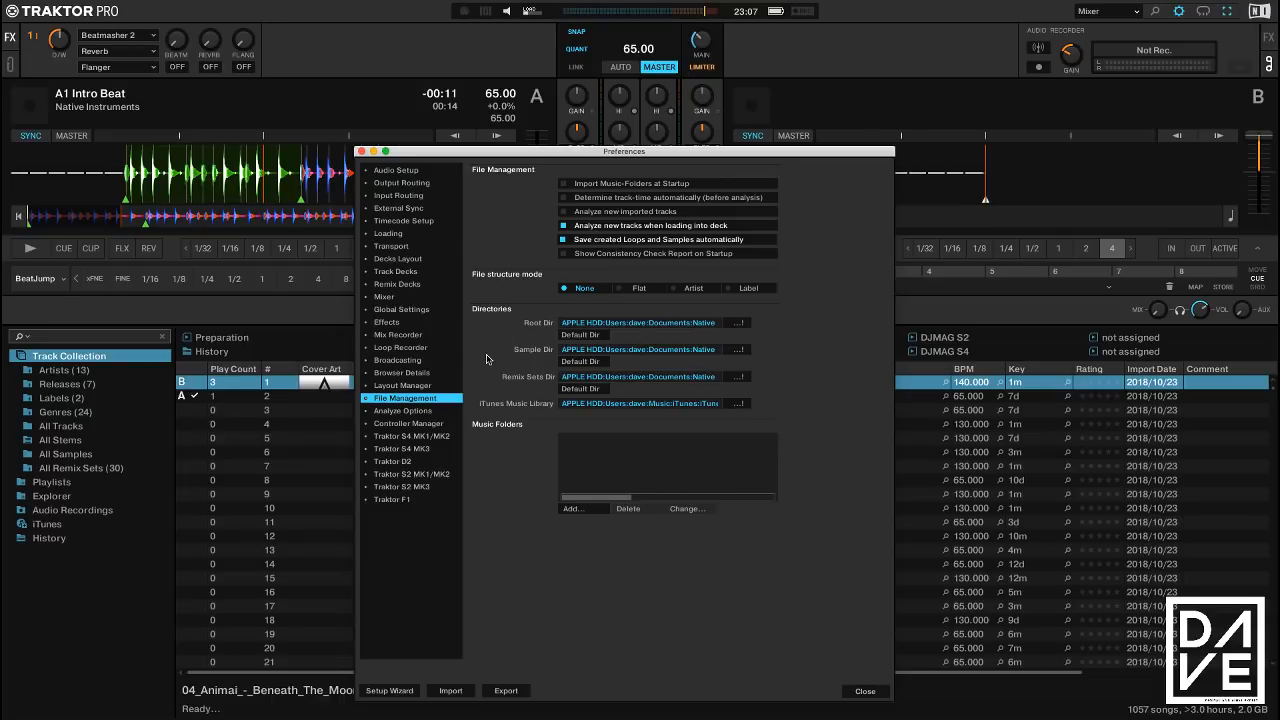
{"action": "left_click", "coordinate": [46, 455]}
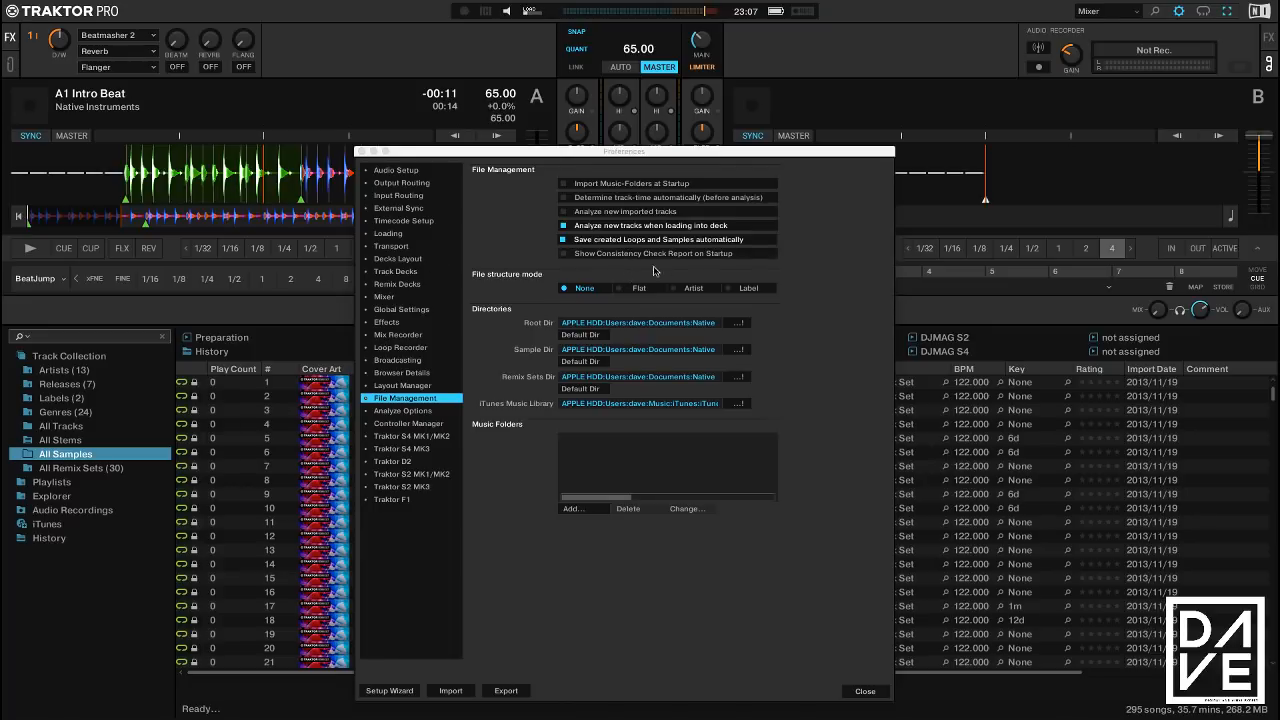
{"action": "scroll", "coordinate": [312, 563], "scroll_direction": "down", "scroll_amount": 20}
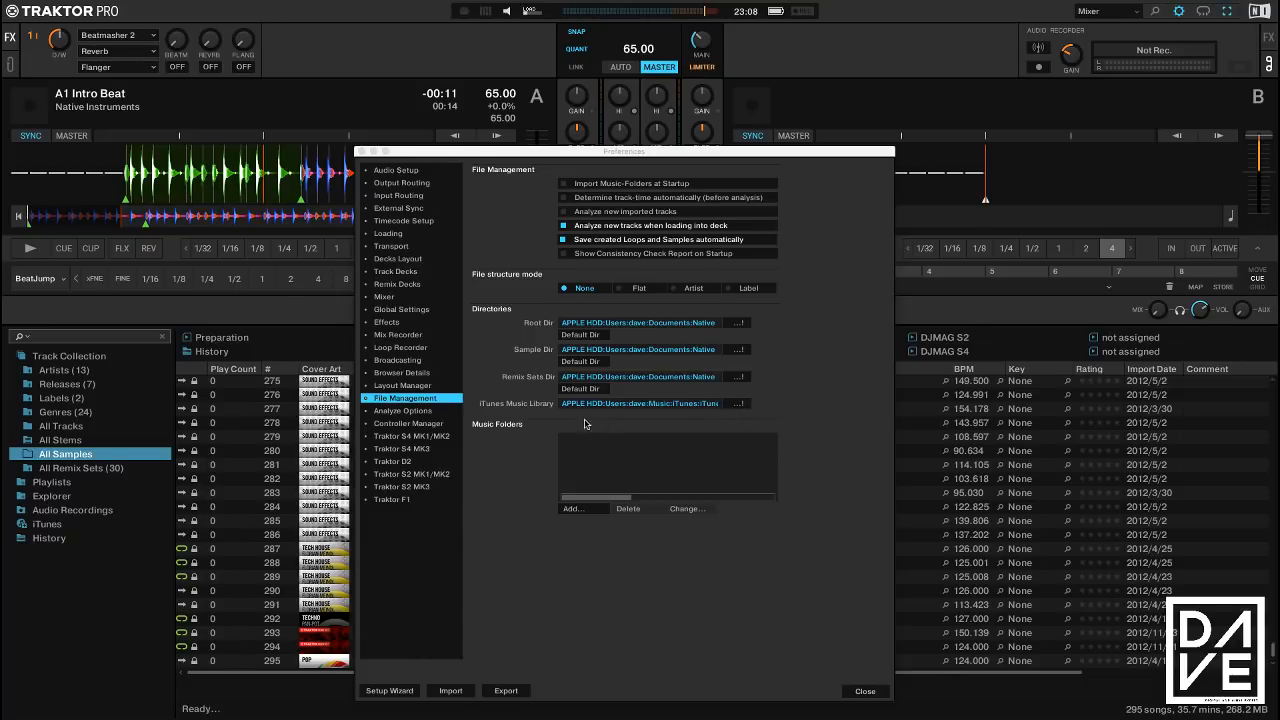
Review the Analyze Options preferences, viewing the BPM Range choices and keeping Automatic
{"action": "left_click", "coordinate": [422, 412]}
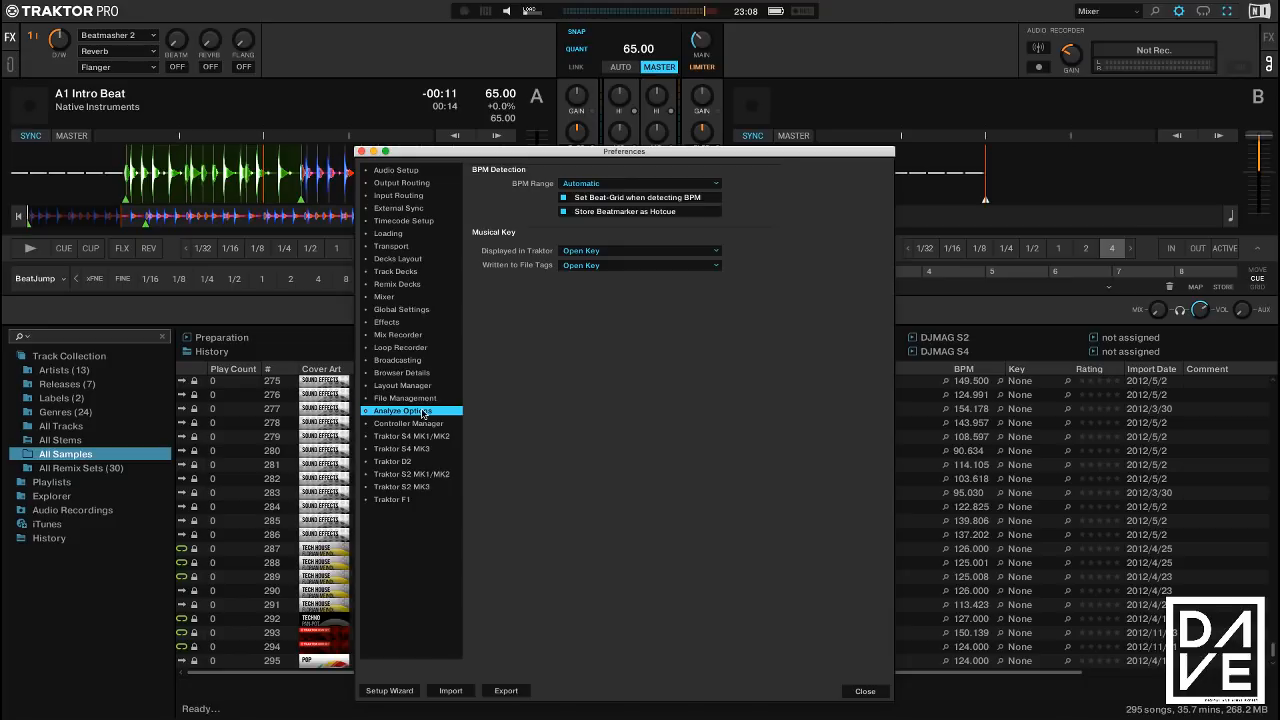
{"action": "left_click", "coordinate": [692, 185]}
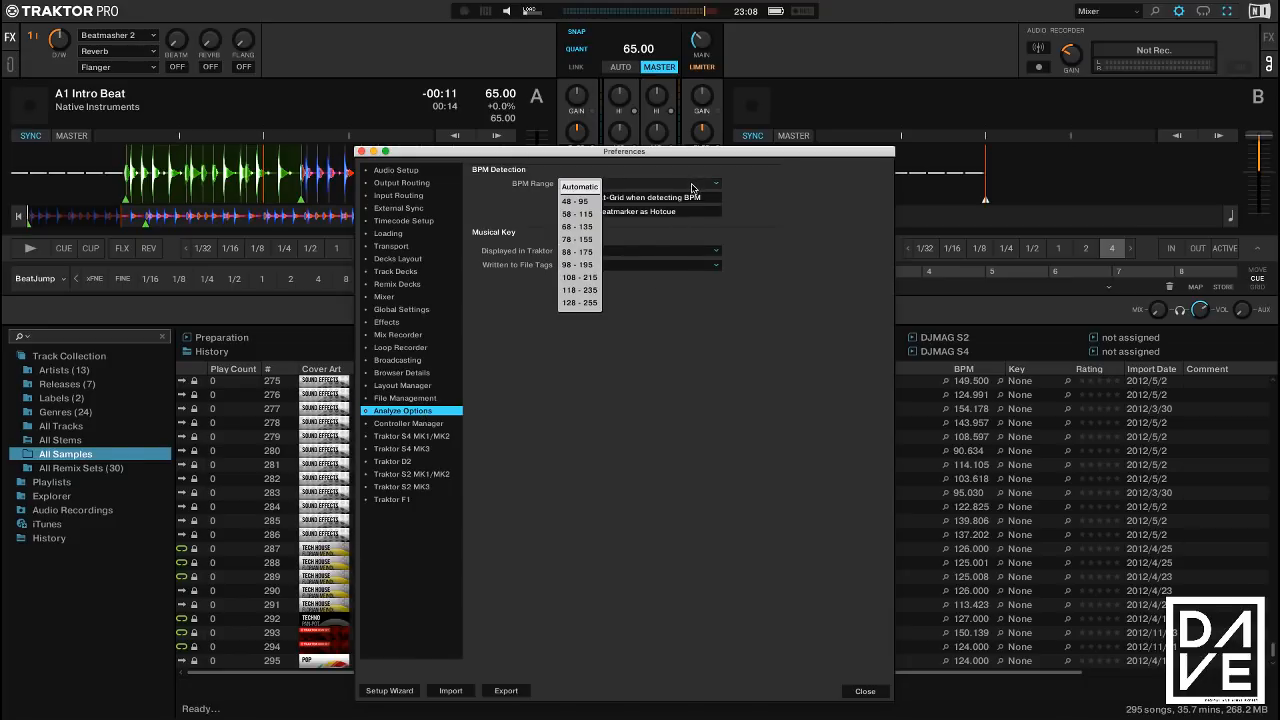
{"action": "left_click", "coordinate": [582, 187]}
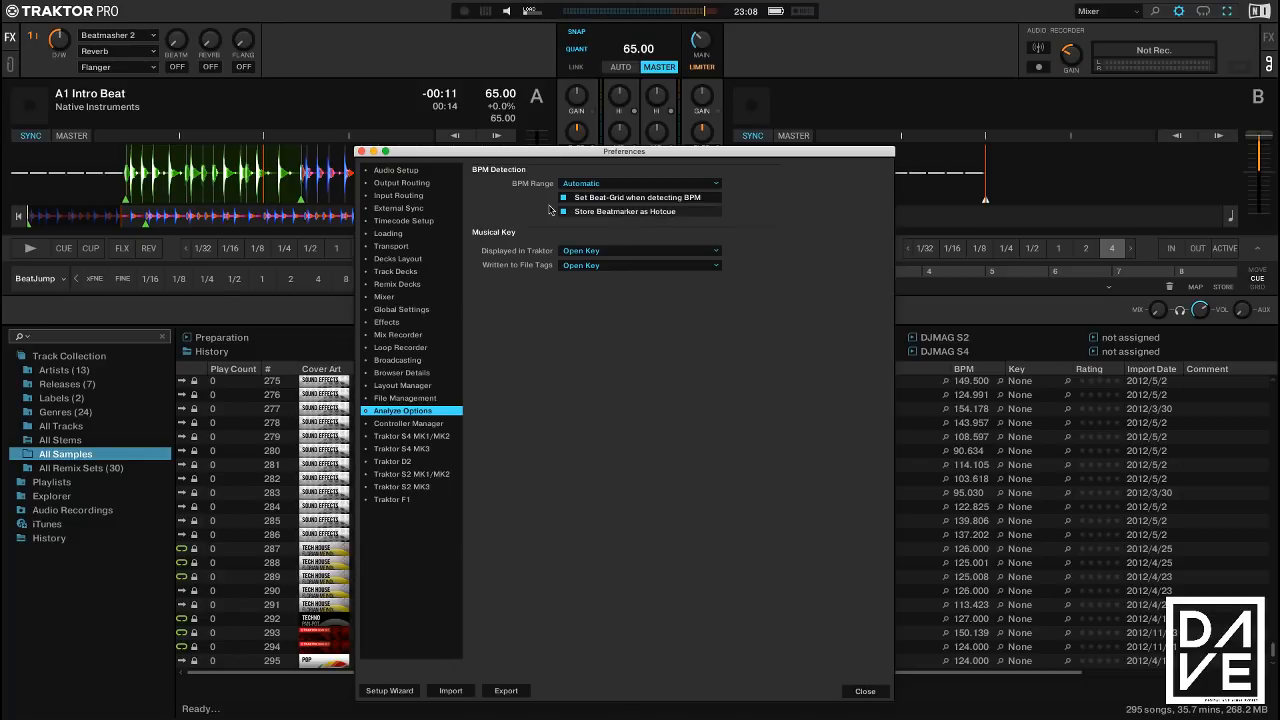
Play deck A briefly, and load "Beneath The Moon" from the Track Collection into it
{"action": "left_click", "coordinate": [22, 248]}
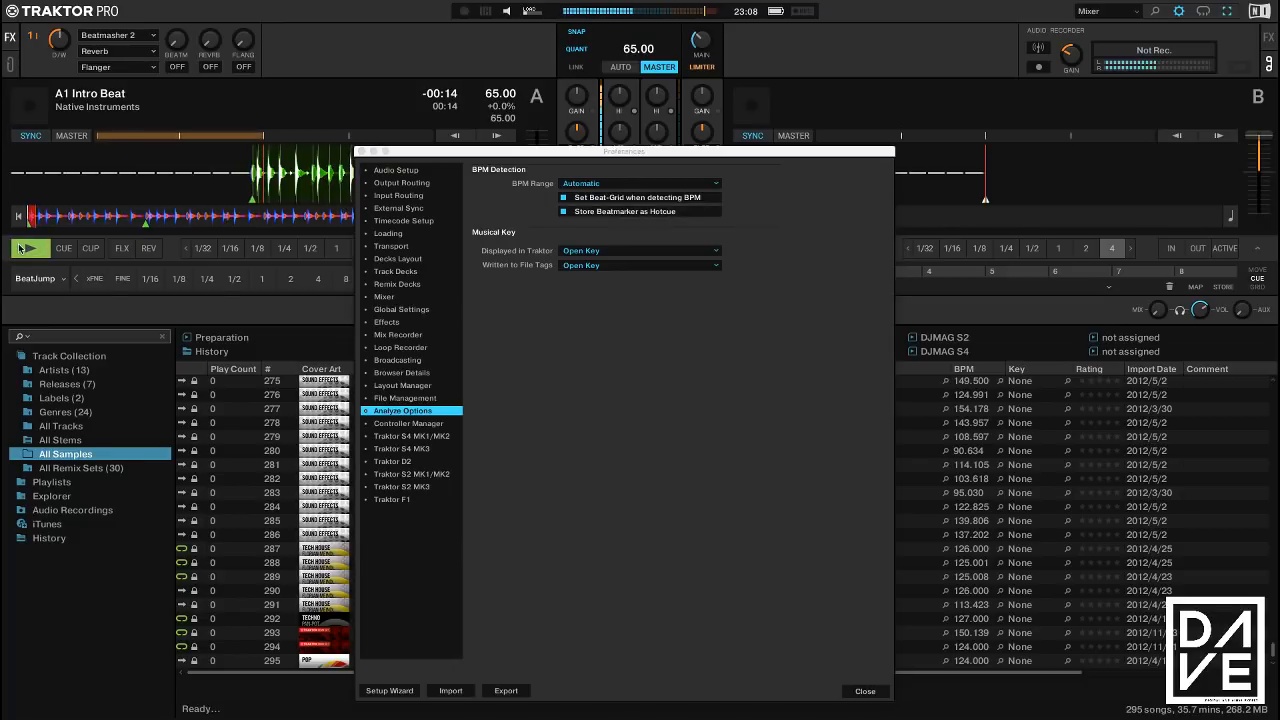
{"action": "left_click", "coordinate": [22, 248]}
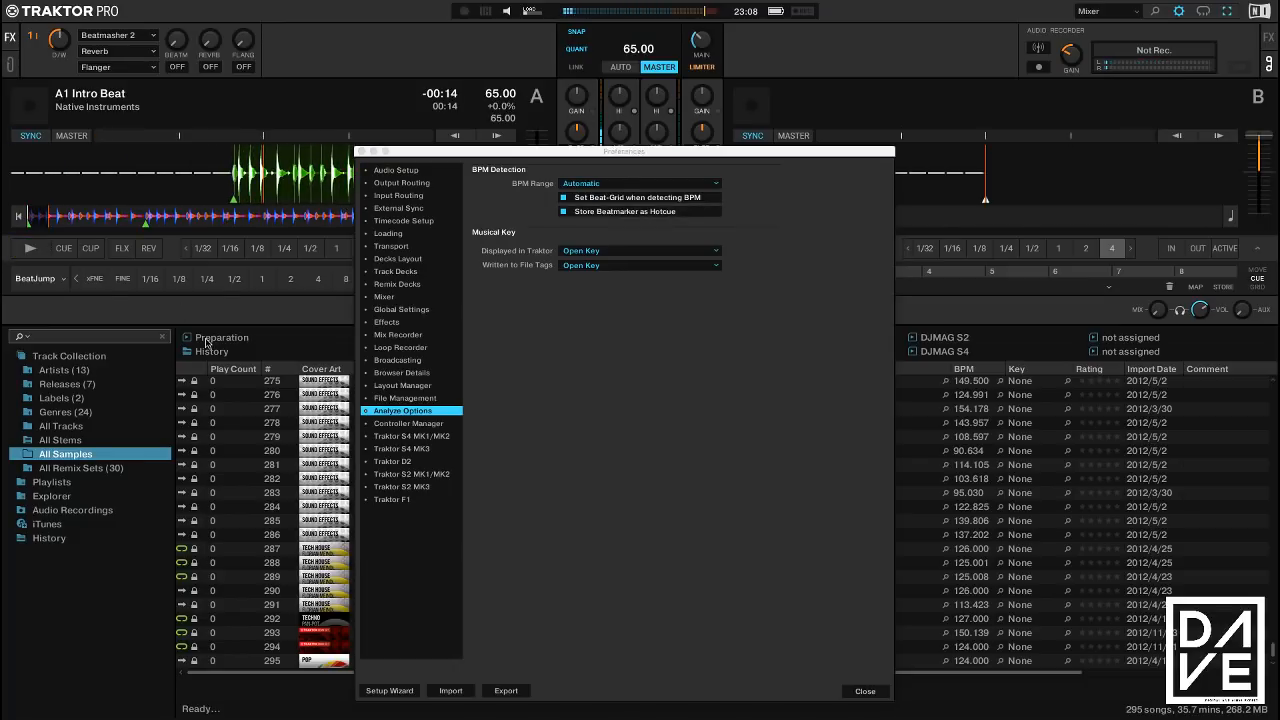
{"action": "left_click", "coordinate": [44, 357]}
{"action": "left_click_drag", "start_coordinate": [315, 384], "coordinate": [240, 186]}
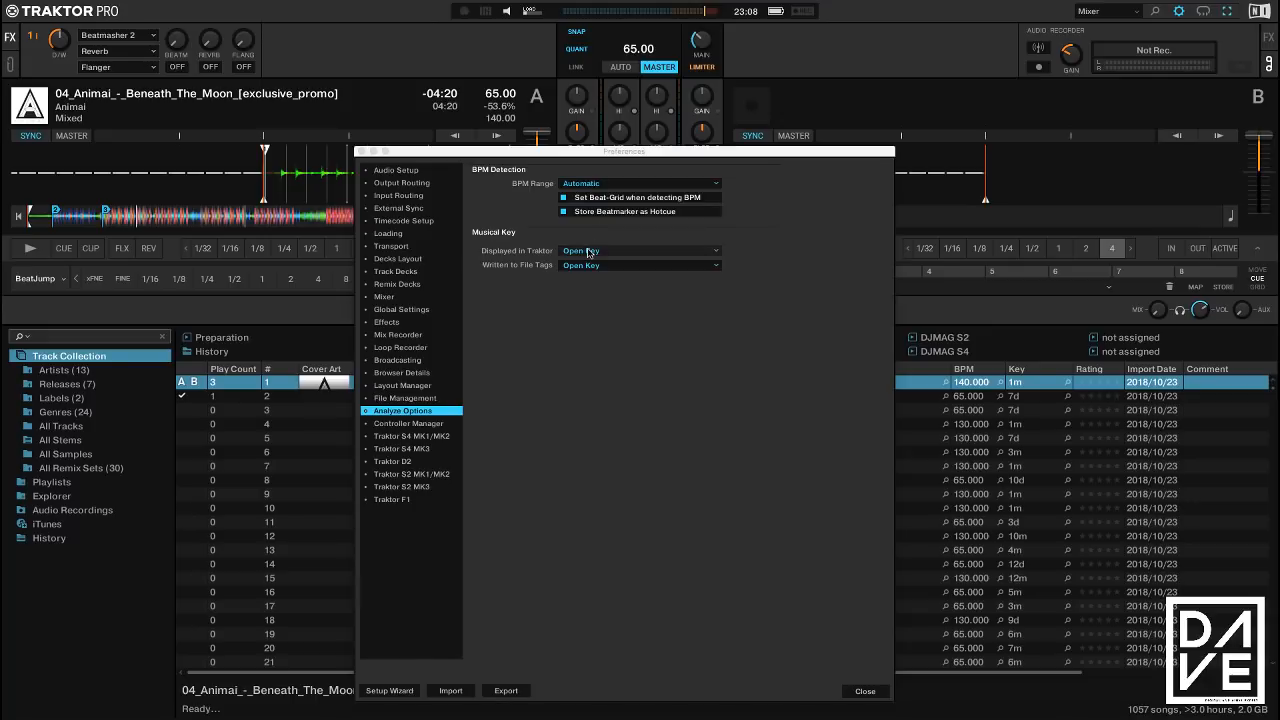
Uncover the browser's Key column and try Musical and Musical (all sharps) as the key displayed in Traktor, ending on Open Key
{"action": "left_click_drag", "start_coordinate": [660, 152], "coordinate": [558, 136]}
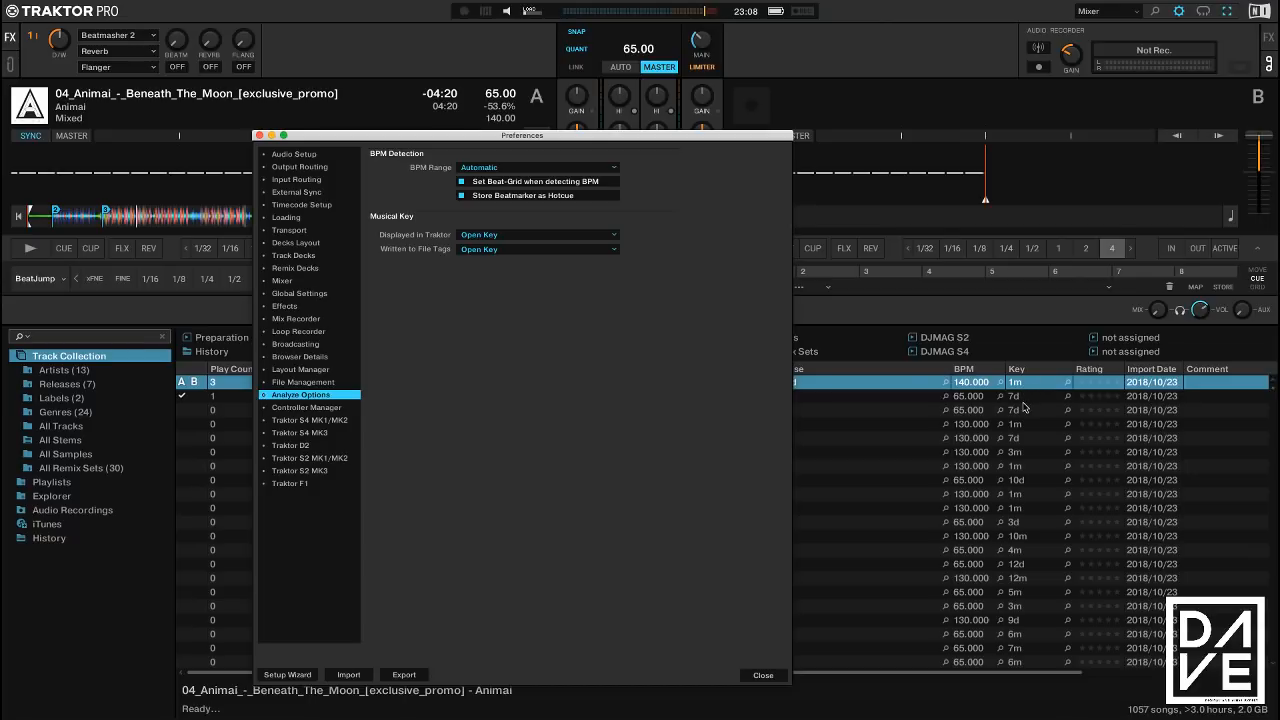
{"action": "left_click", "coordinate": [572, 235]}
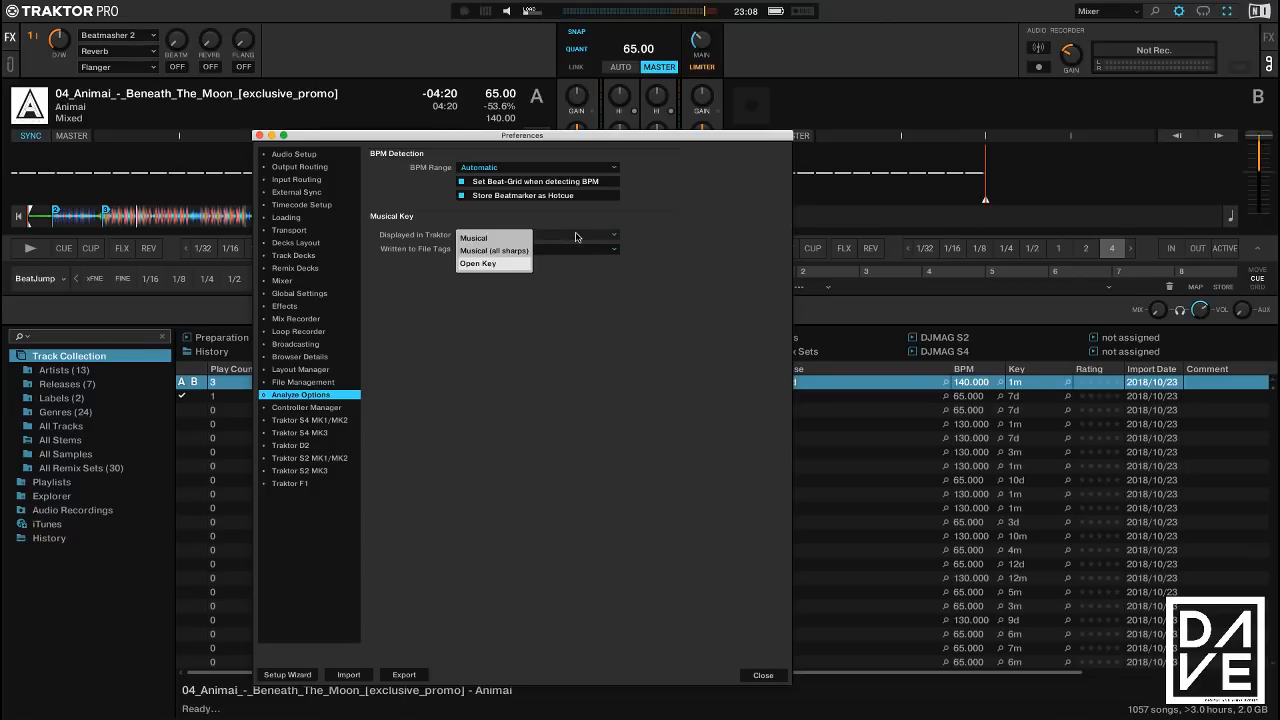
{"action": "left_click", "coordinate": [514, 239]}
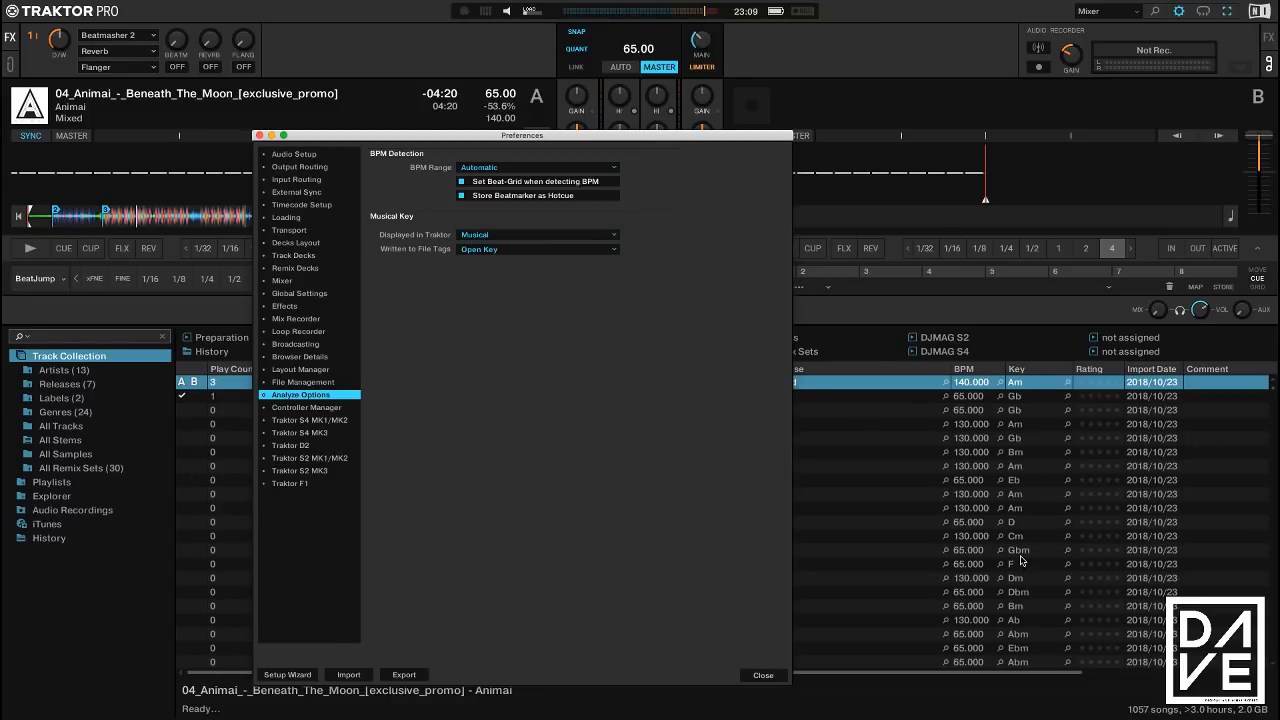
{"action": "left_click", "coordinate": [528, 235]}
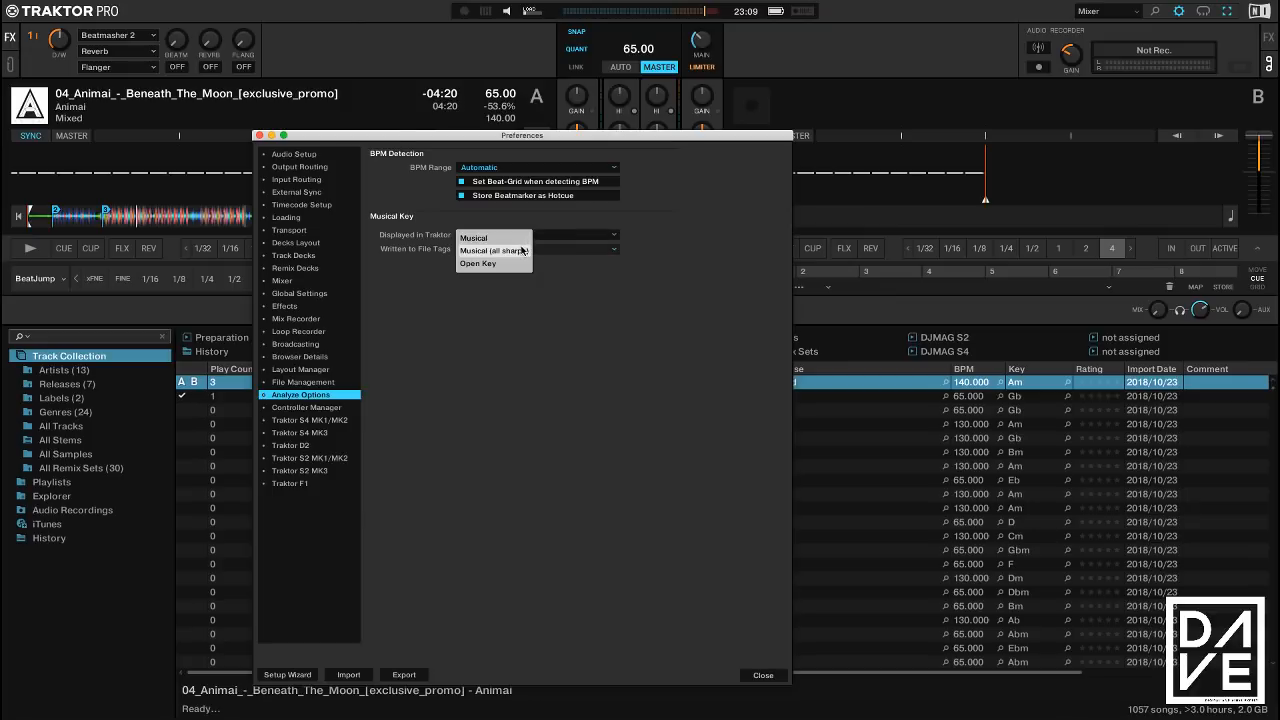
{"action": "left_click", "coordinate": [521, 250]}
{"action": "left_click", "coordinate": [532, 237]}
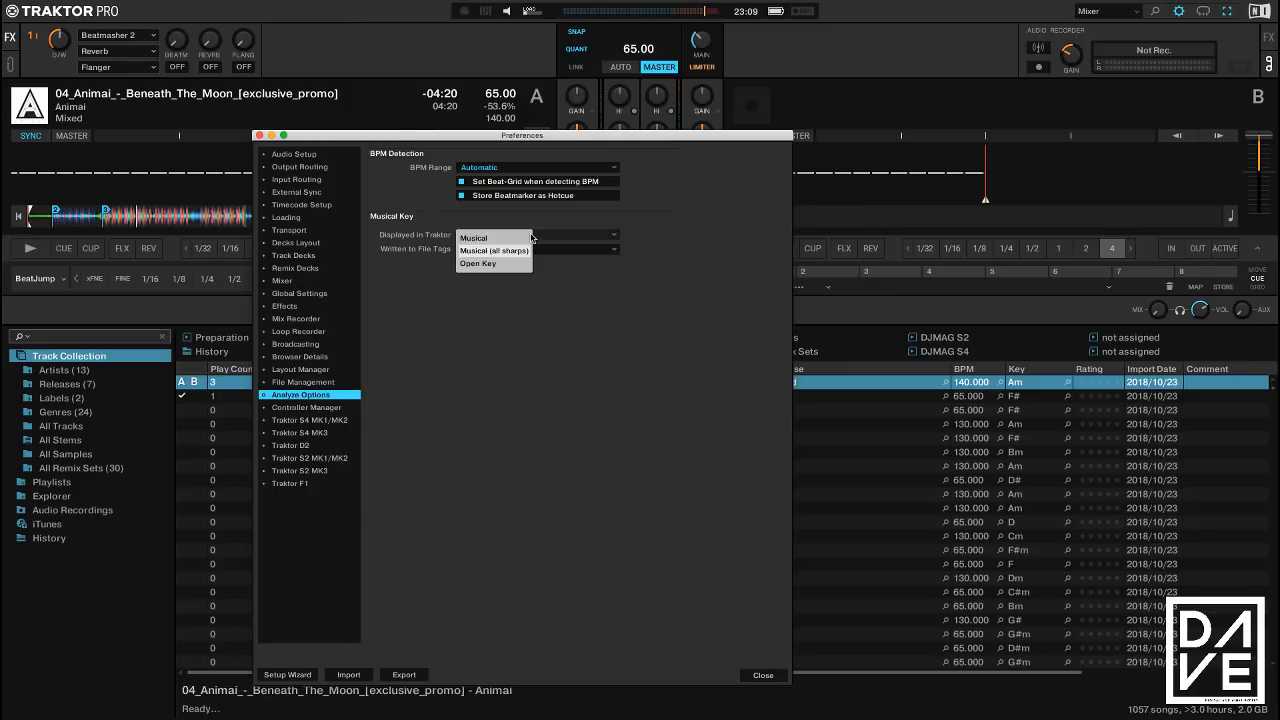
{"action": "left_click", "coordinate": [472, 240]}
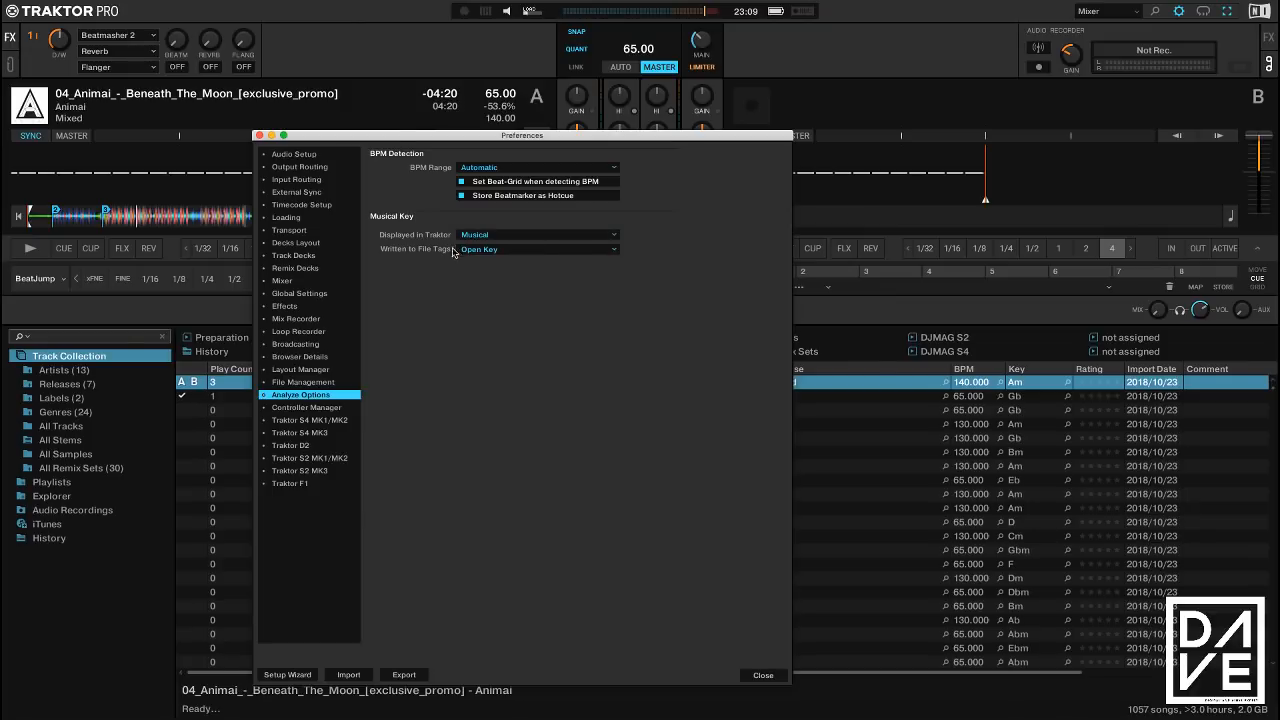
{"action": "left_click", "coordinate": [488, 238]}
{"action": "left_click", "coordinate": [480, 264]}
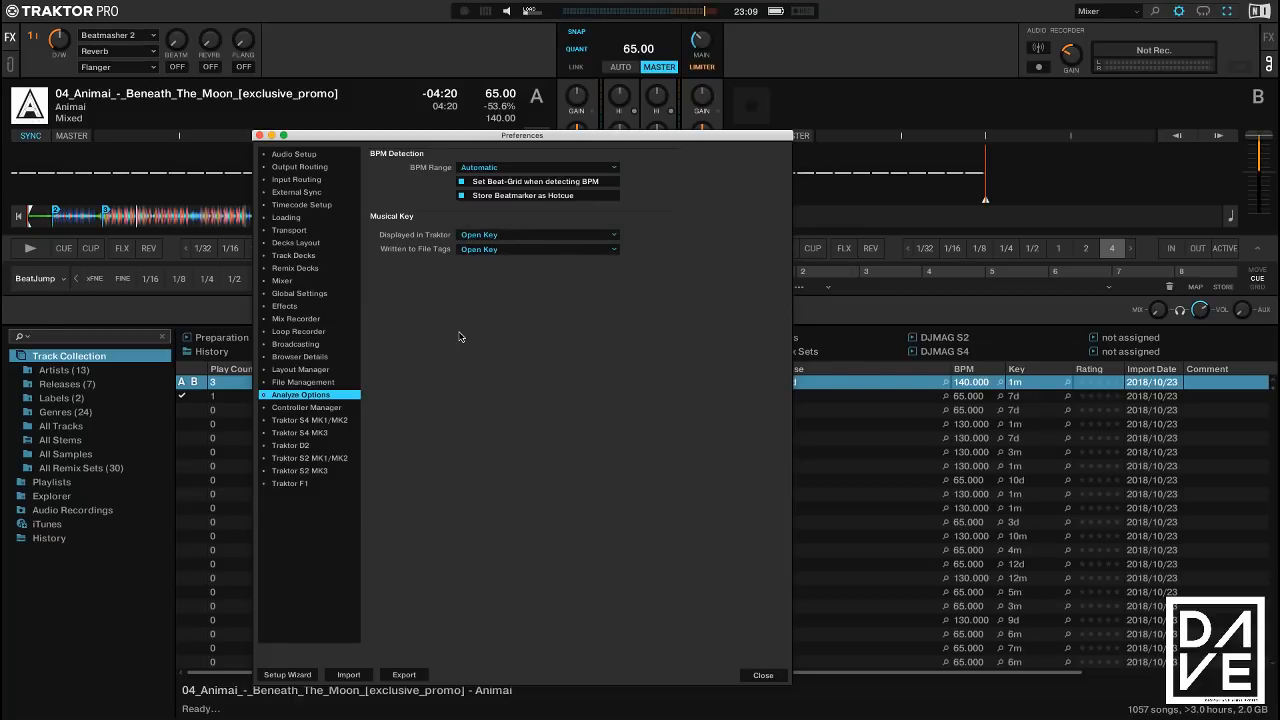
In the Controller Manager preferences, select Traktor.Kontrol S4 MK3 as the device, and move the Preferences window higher up
{"action": "left_click", "coordinate": [294, 410]}
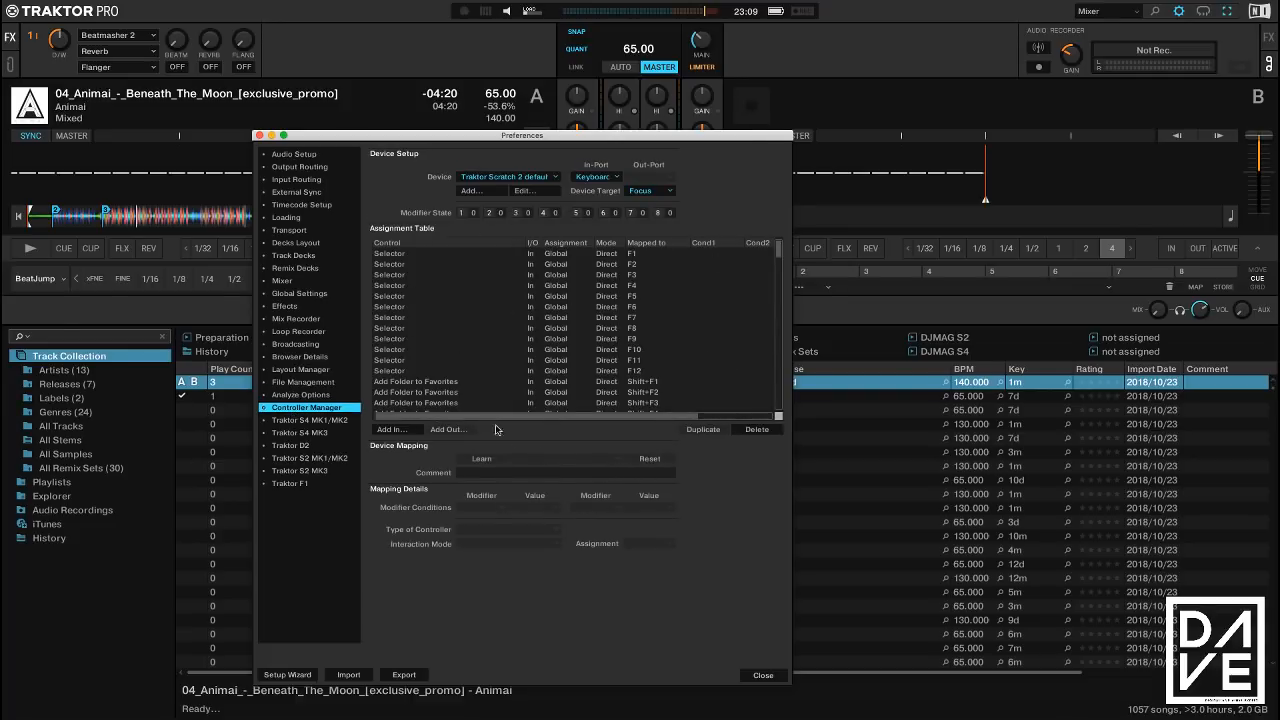
{"action": "left_click", "coordinate": [552, 177]}
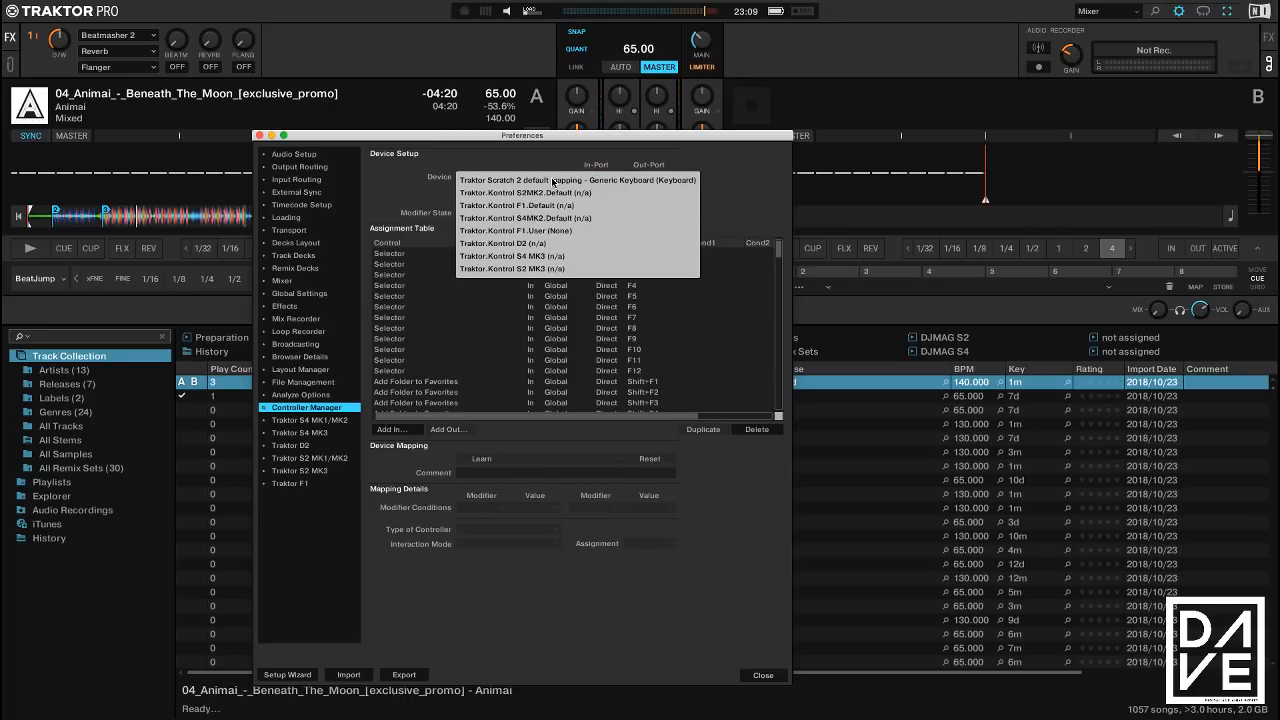
{"action": "left_click", "coordinate": [541, 257]}
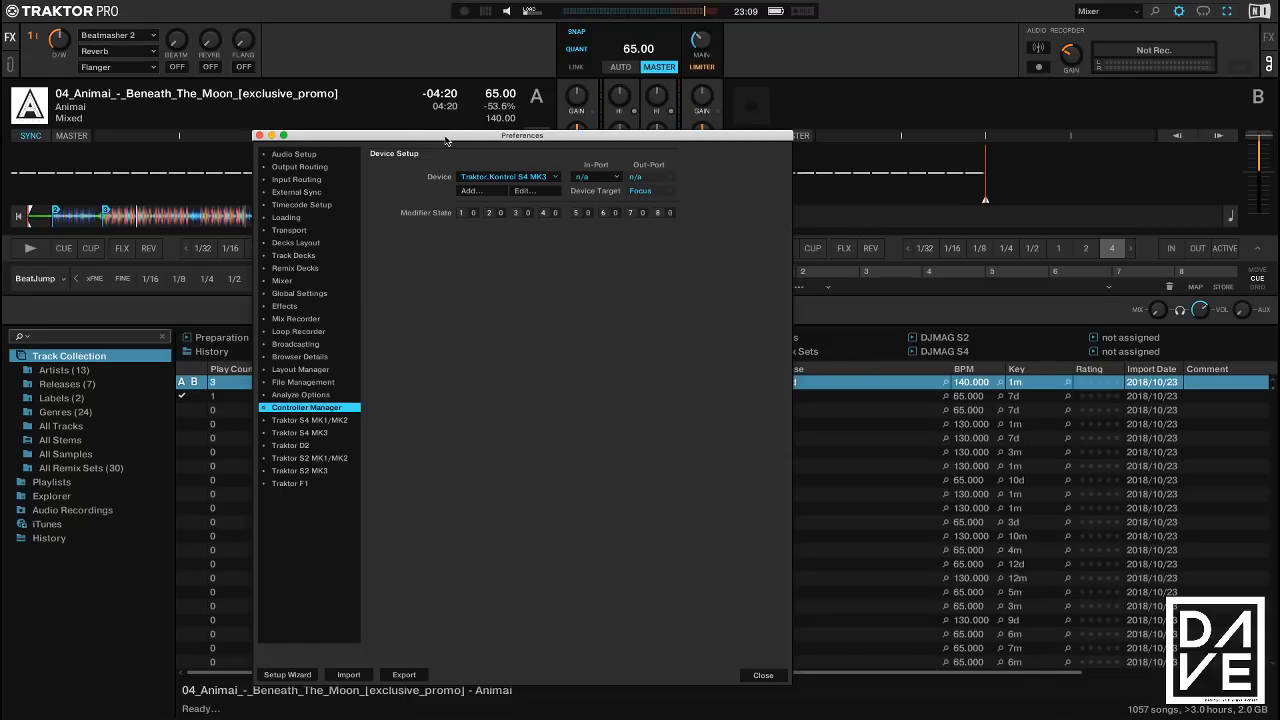
{"action": "left_click_drag", "start_coordinate": [446, 140], "coordinate": [700, 115]}
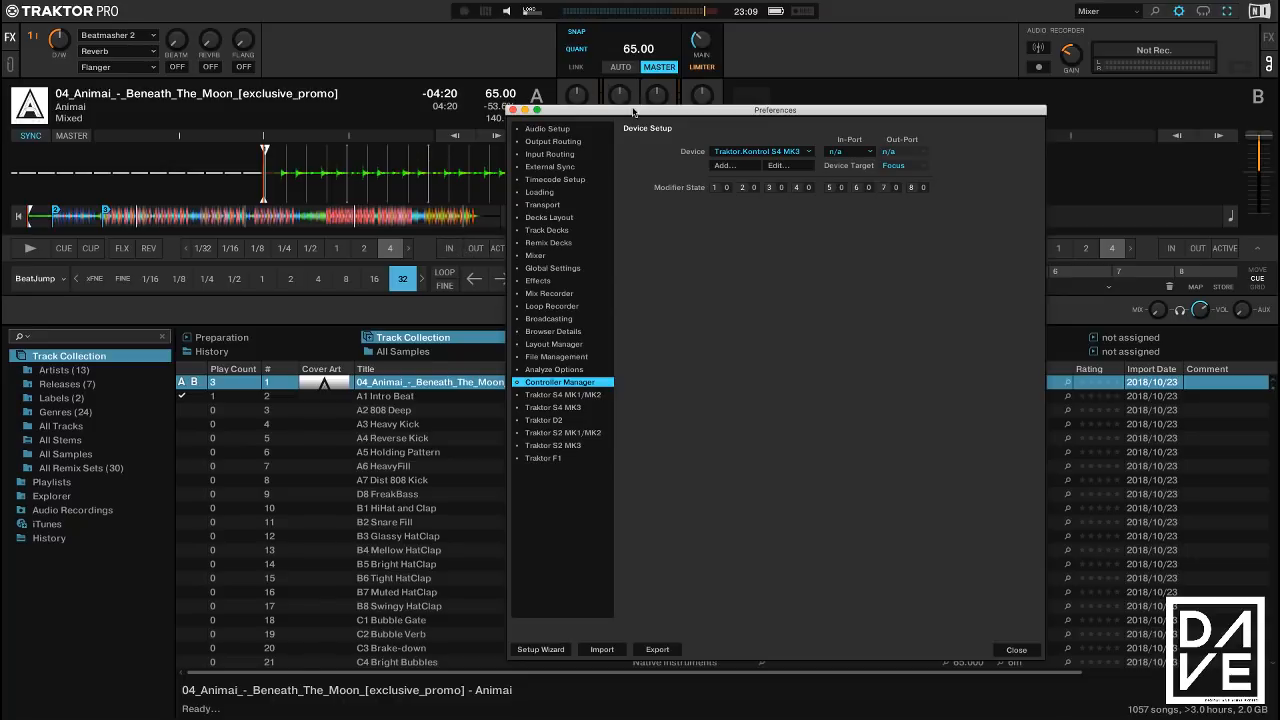
{"action": "left_click_drag", "start_coordinate": [632, 115], "coordinate": [480, 94]}
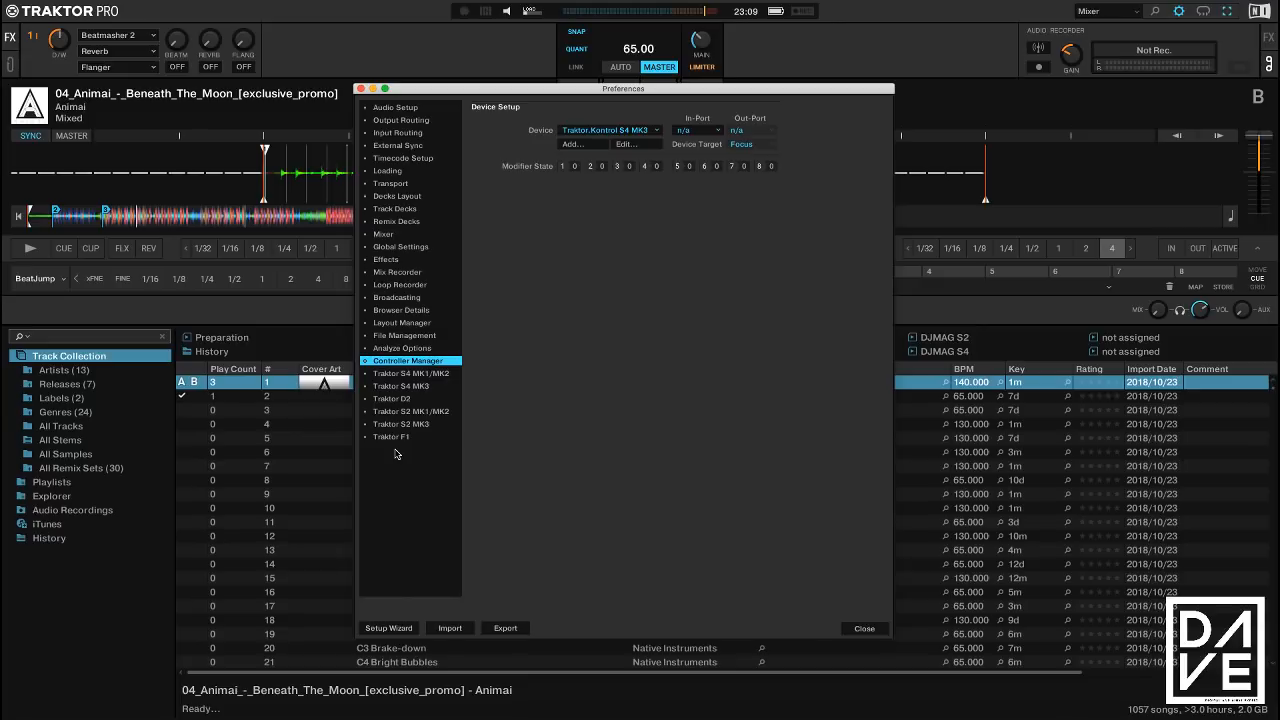
Compare the Traktor S4 MK3 and Traktor S4 MK1/MK2 preferences, keeping the S4 MK3 browse encoder on Tree
{"action": "left_click", "coordinate": [395, 386]}
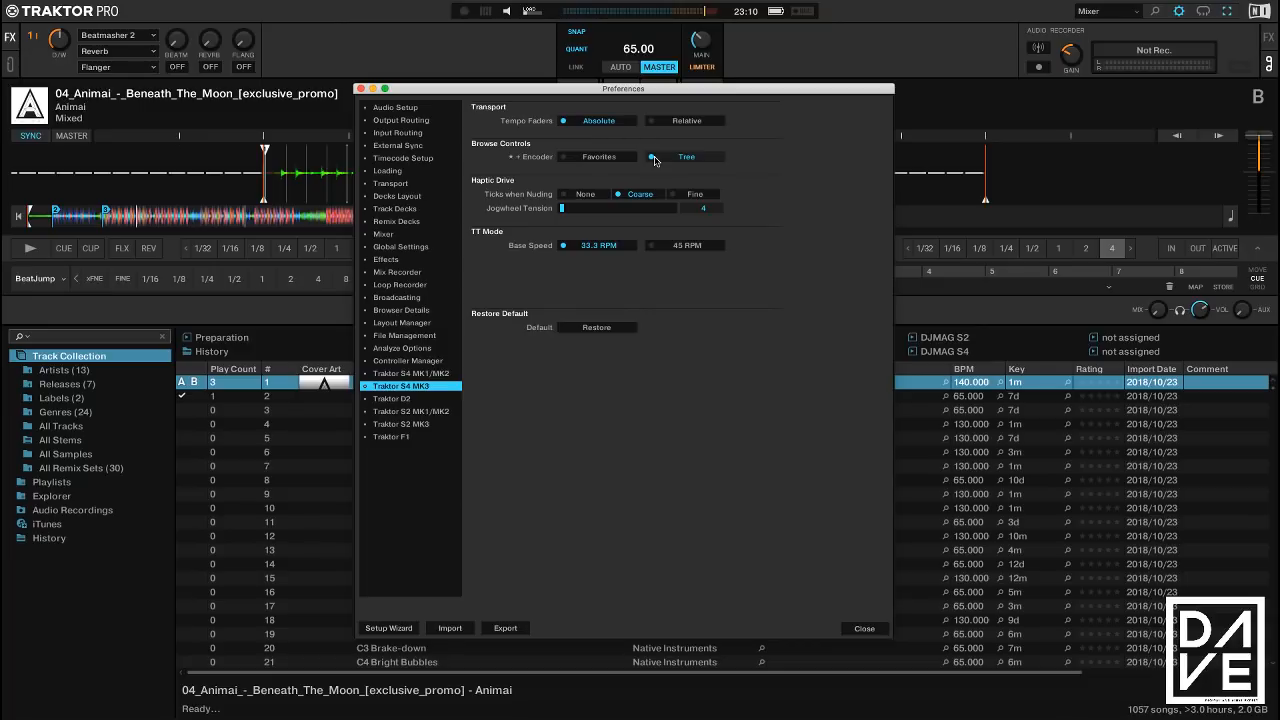
{"action": "left_click", "coordinate": [654, 158]}
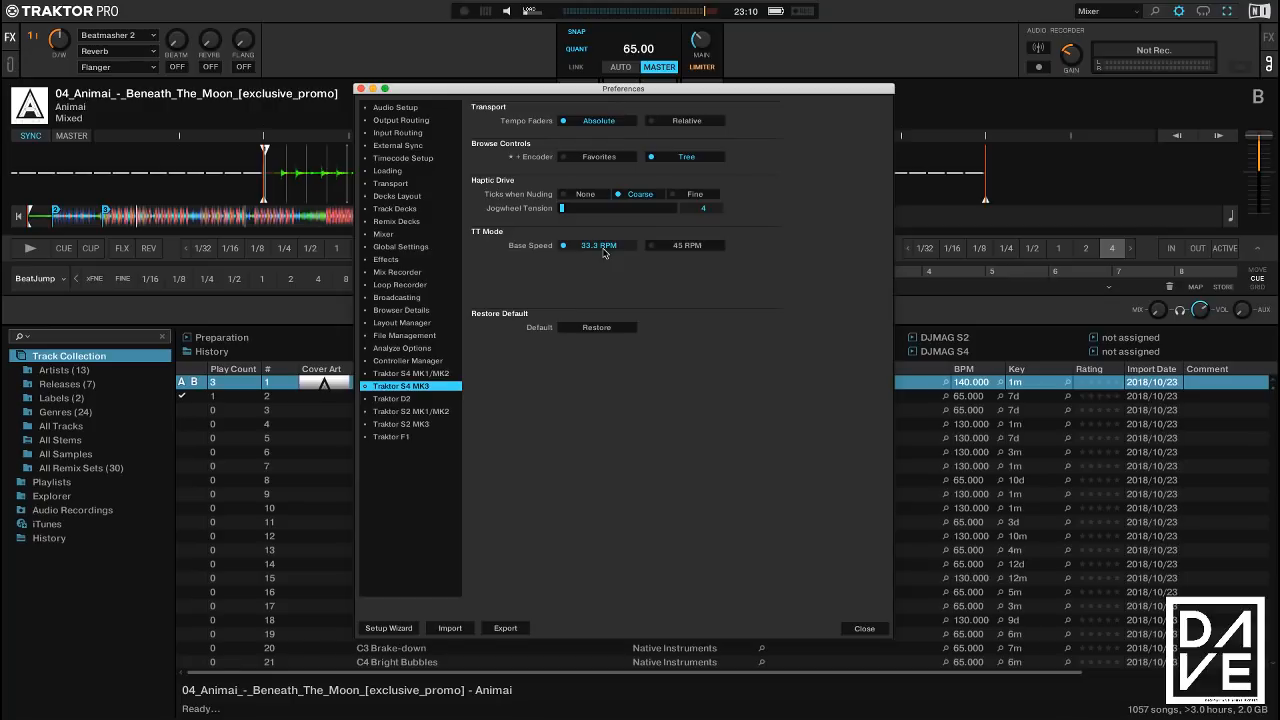
{"action": "left_click", "coordinate": [437, 374]}
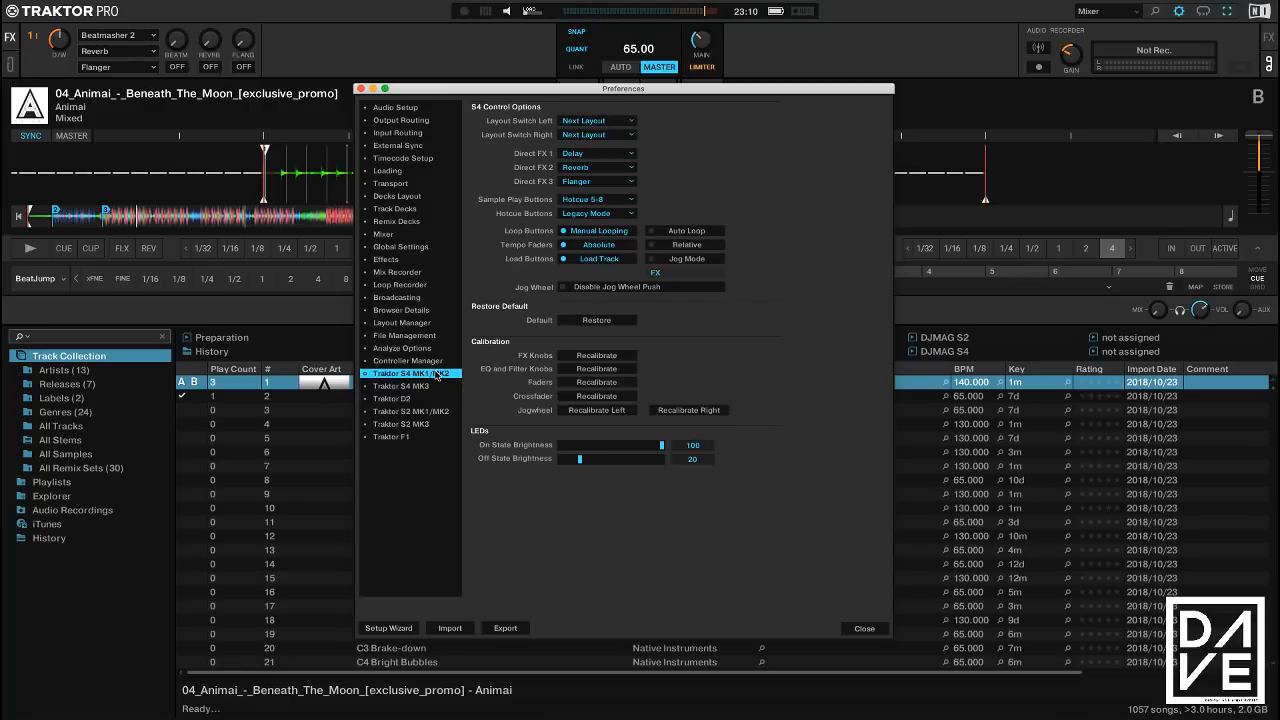
{"action": "left_click", "coordinate": [425, 388]}
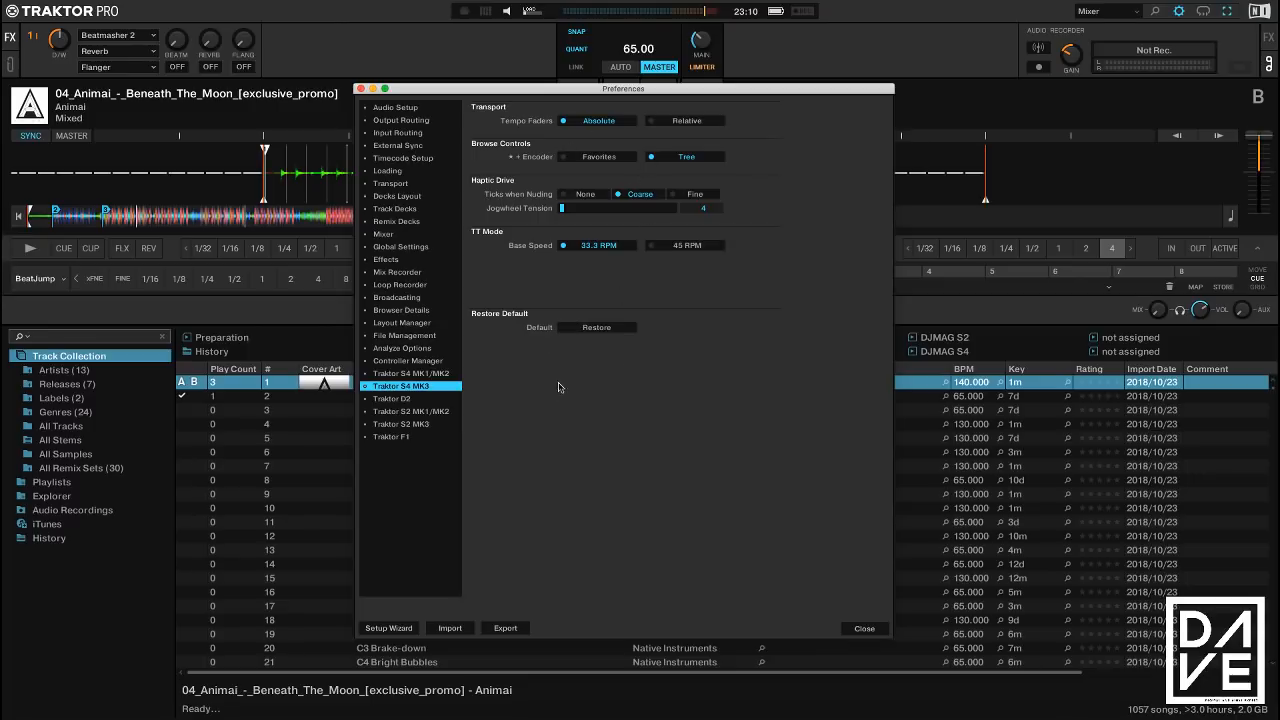
{"action": "left_click", "coordinate": [438, 374]}
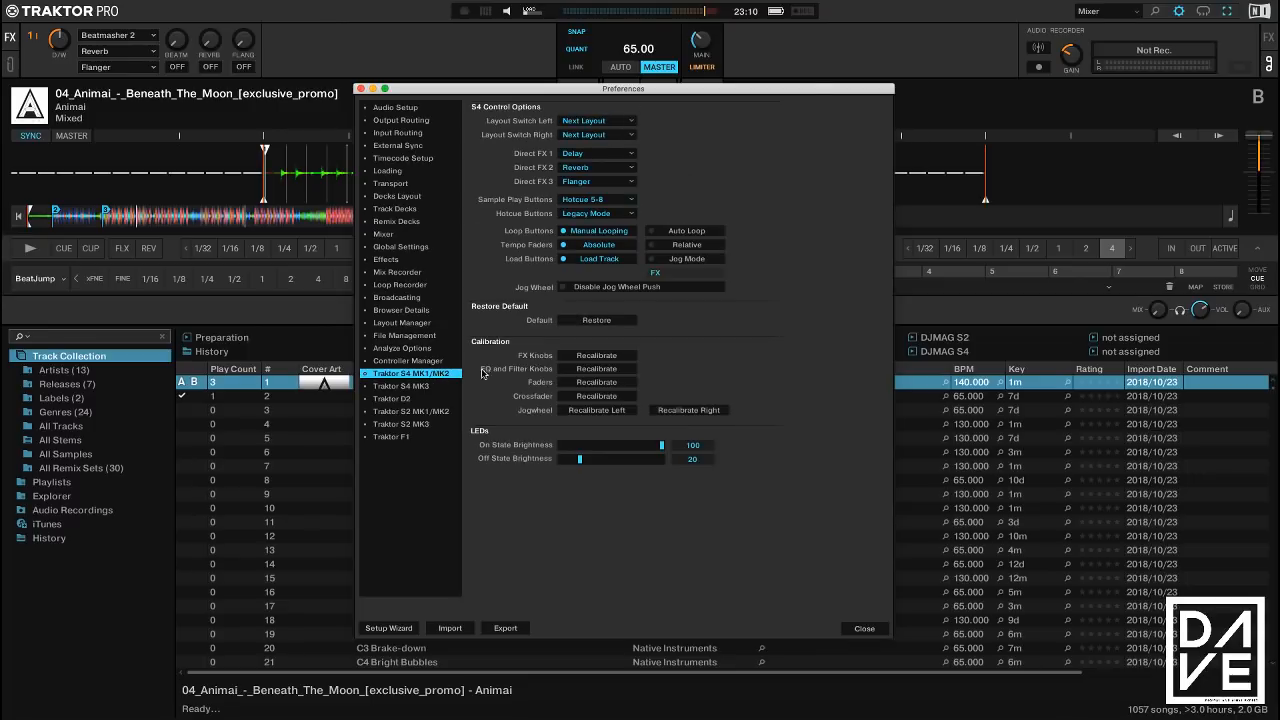
{"action": "left_click", "coordinate": [404, 388]}
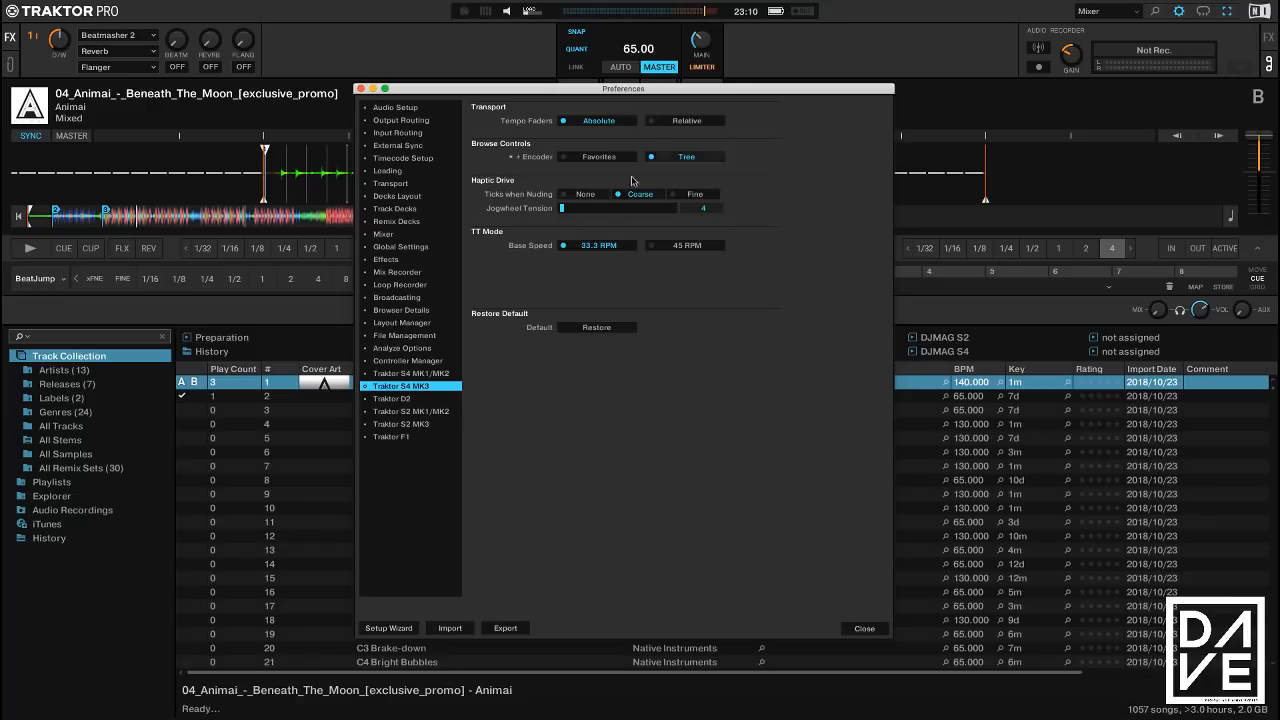
{"action": "left_click", "coordinate": [427, 374]}
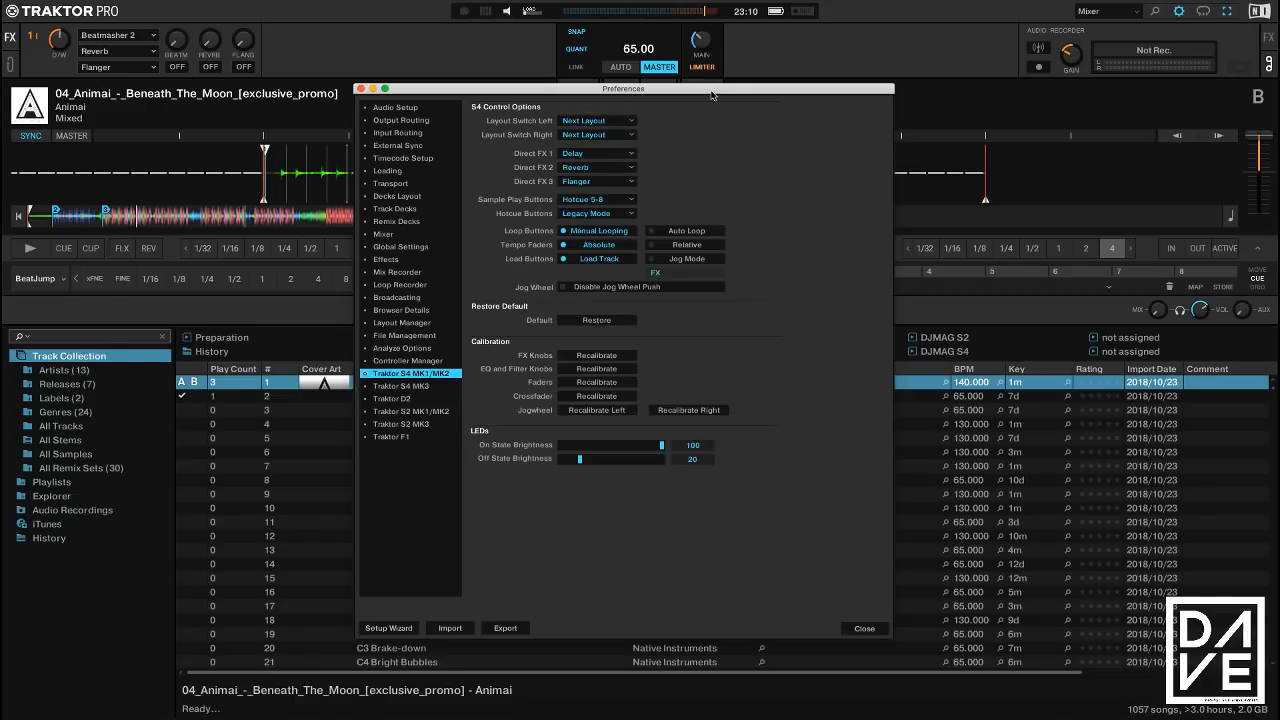
Move the Preferences window off the mixer and shift the crossfader toward deck A, slightly past the center
{"action": "left_click_drag", "start_coordinate": [711, 95], "coordinate": [1111, 56]}
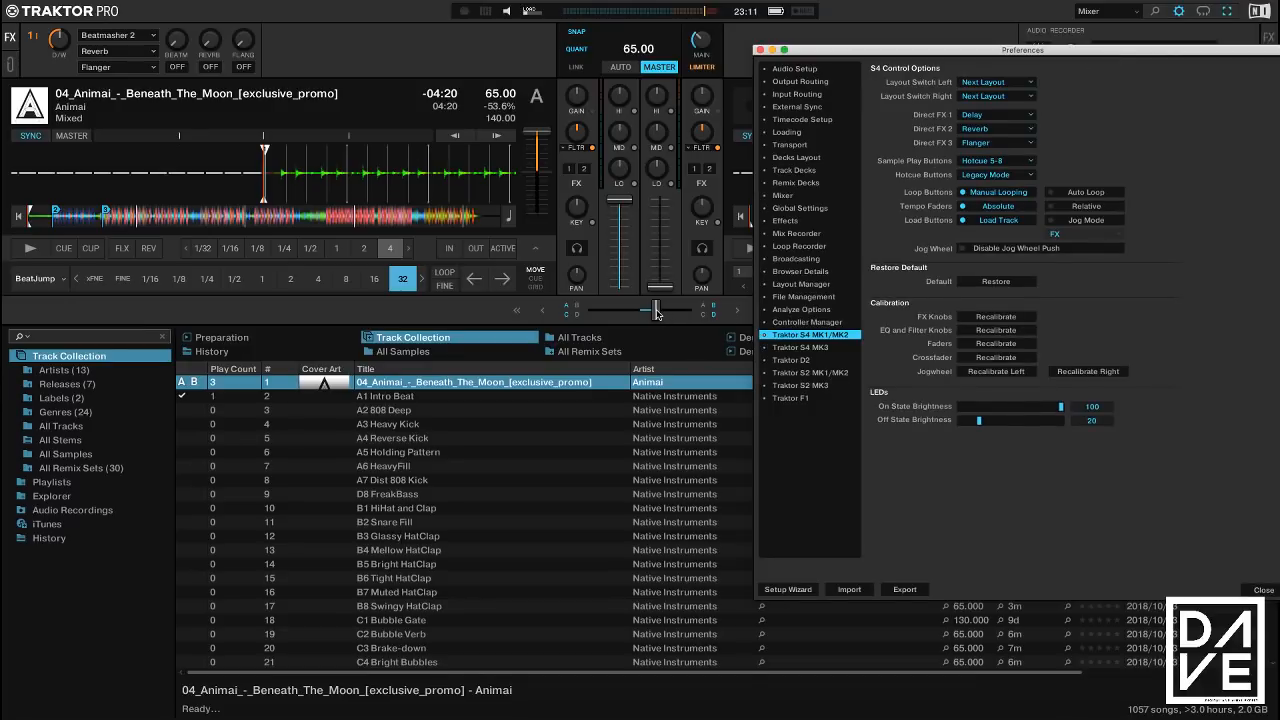
{"action": "left_click_drag", "start_coordinate": [656, 313], "coordinate": [626, 313]}
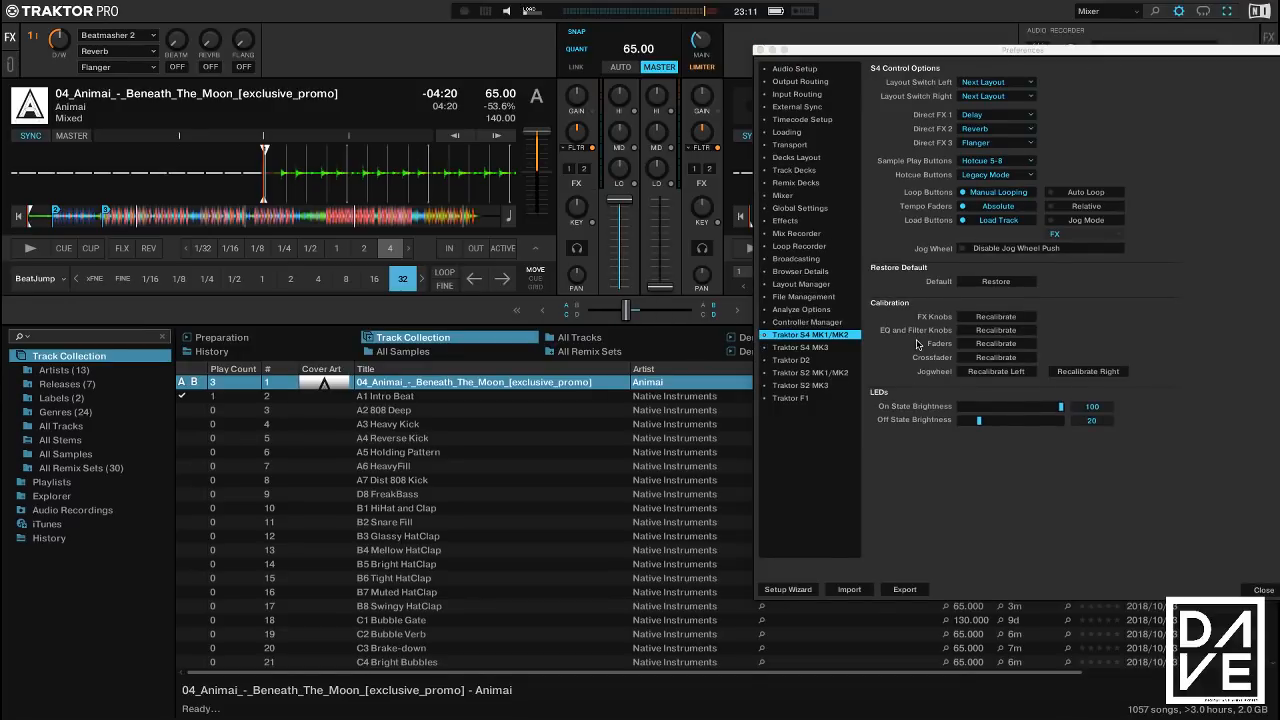
Review the Traktor S4 MK3, S2 MK3 and S4 MK1/MK2 preferences, viewing the Sample Play Buttons choices and keeping Hotcue 5-8
{"action": "left_click", "coordinate": [828, 352]}
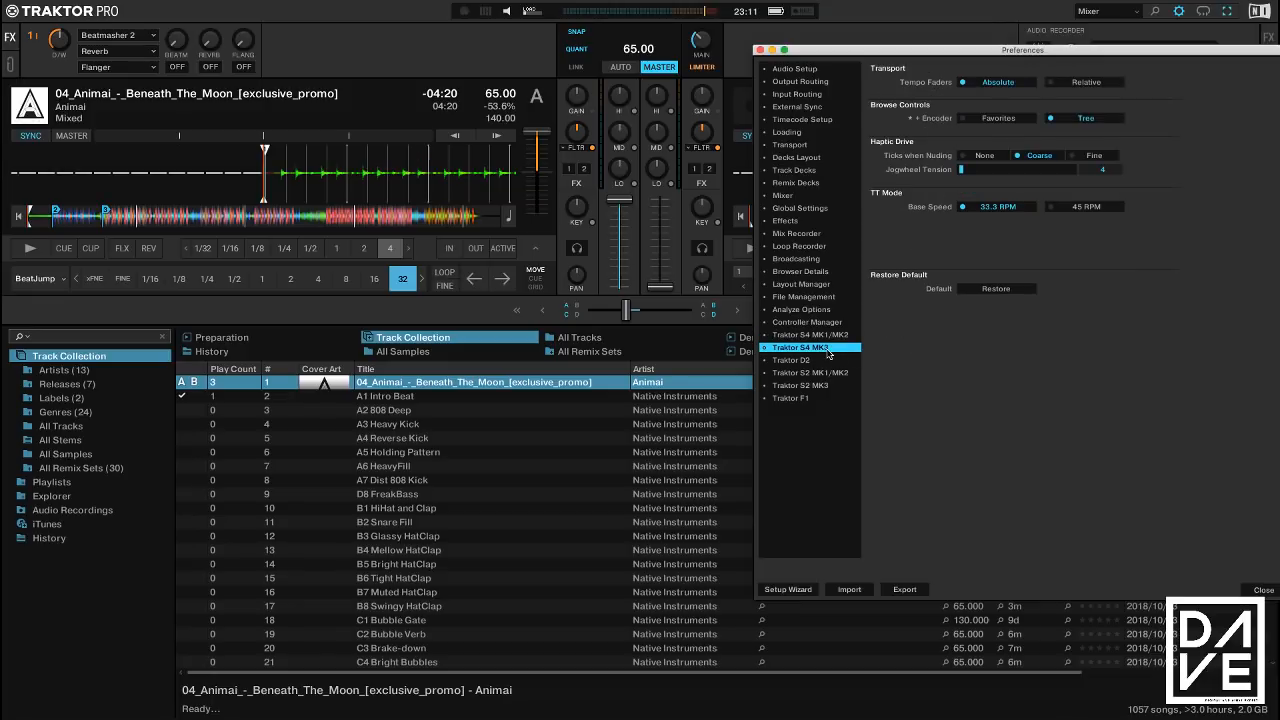
{"action": "left_click", "coordinate": [812, 388]}
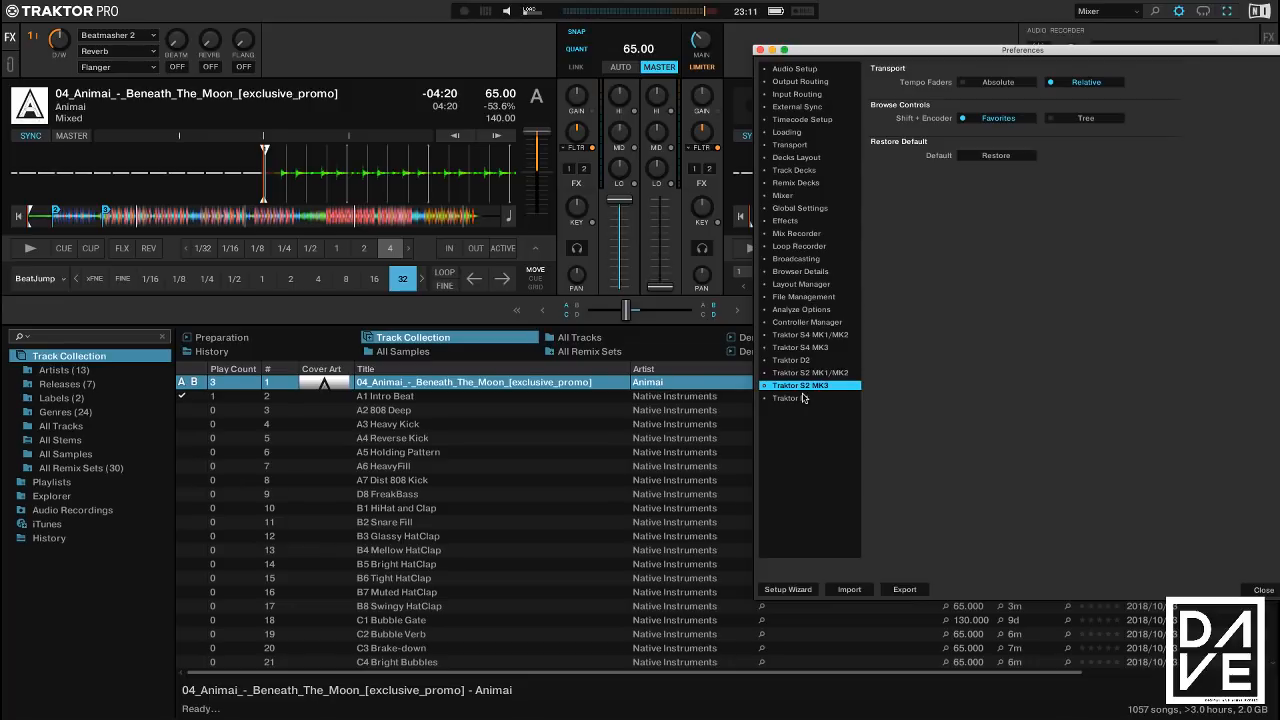
{"action": "left_click", "coordinate": [810, 338]}
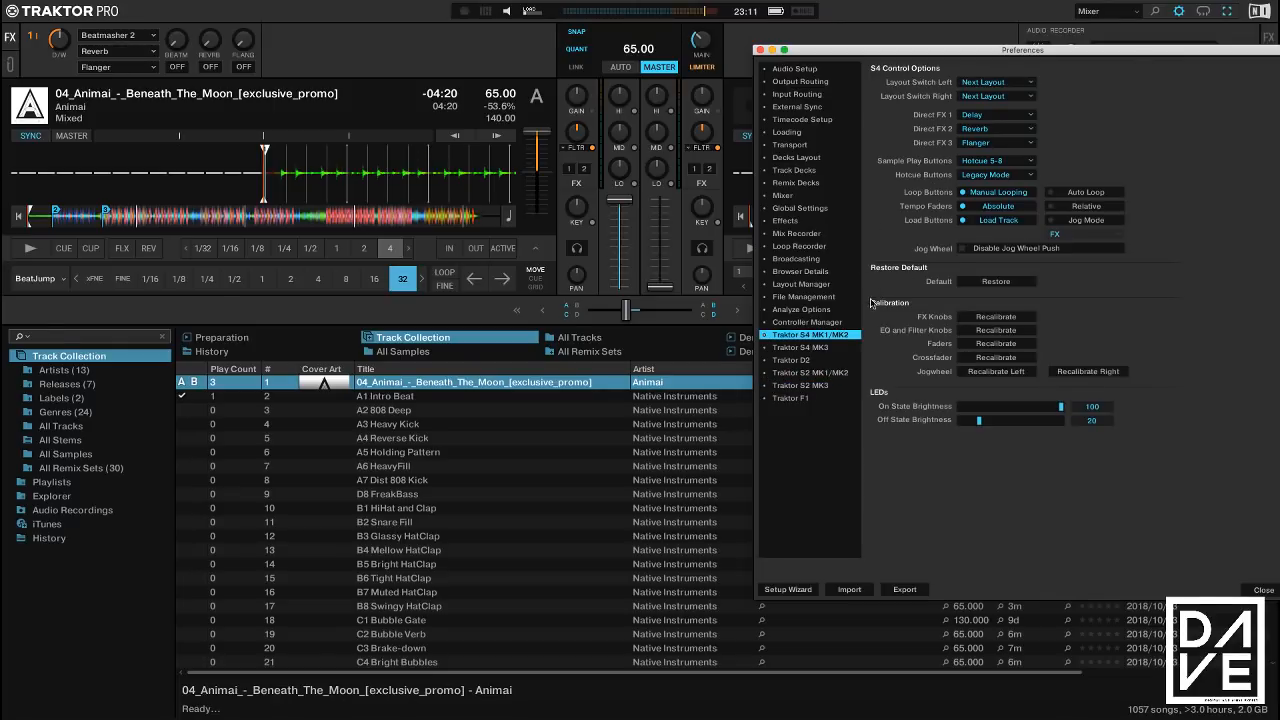
{"action": "left_click", "coordinate": [981, 162]}
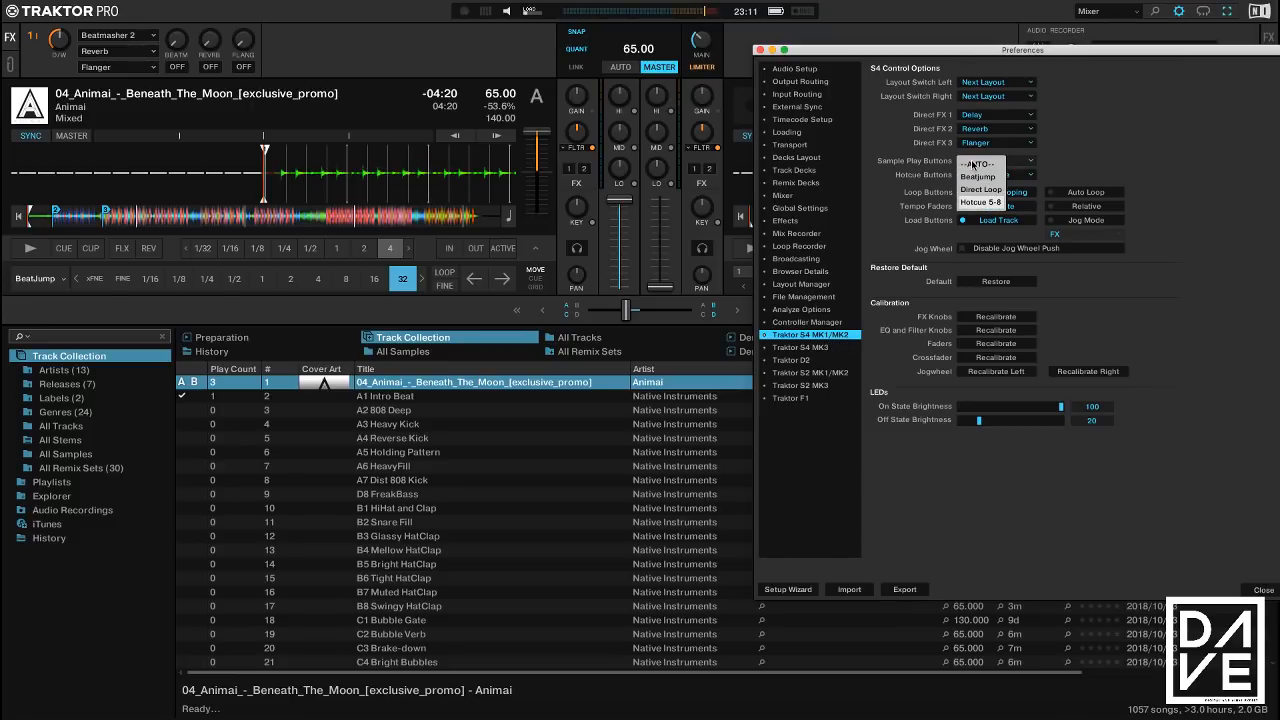
{"action": "left_click", "coordinate": [981, 201]}
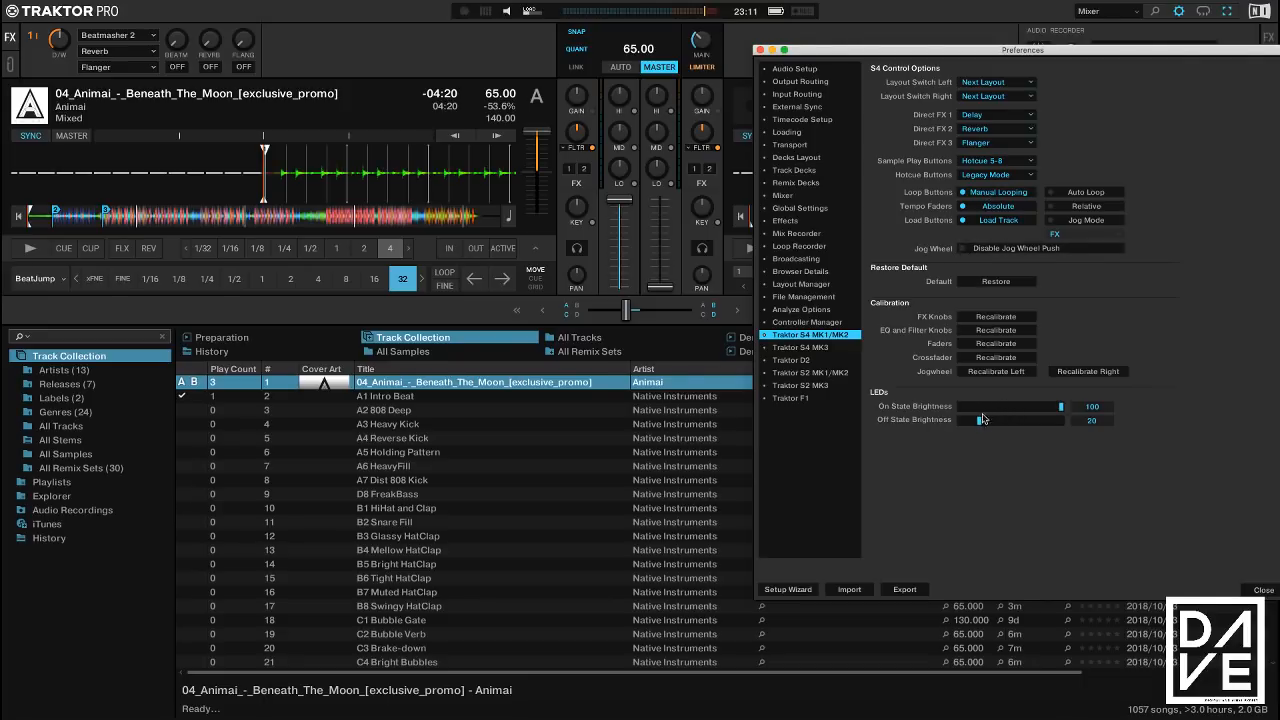
Review the Traktor D2 touch, LED and loop settings and the Traktor S2 MK1/MK2 control and calibration settings
{"action": "left_click", "coordinate": [810, 362]}
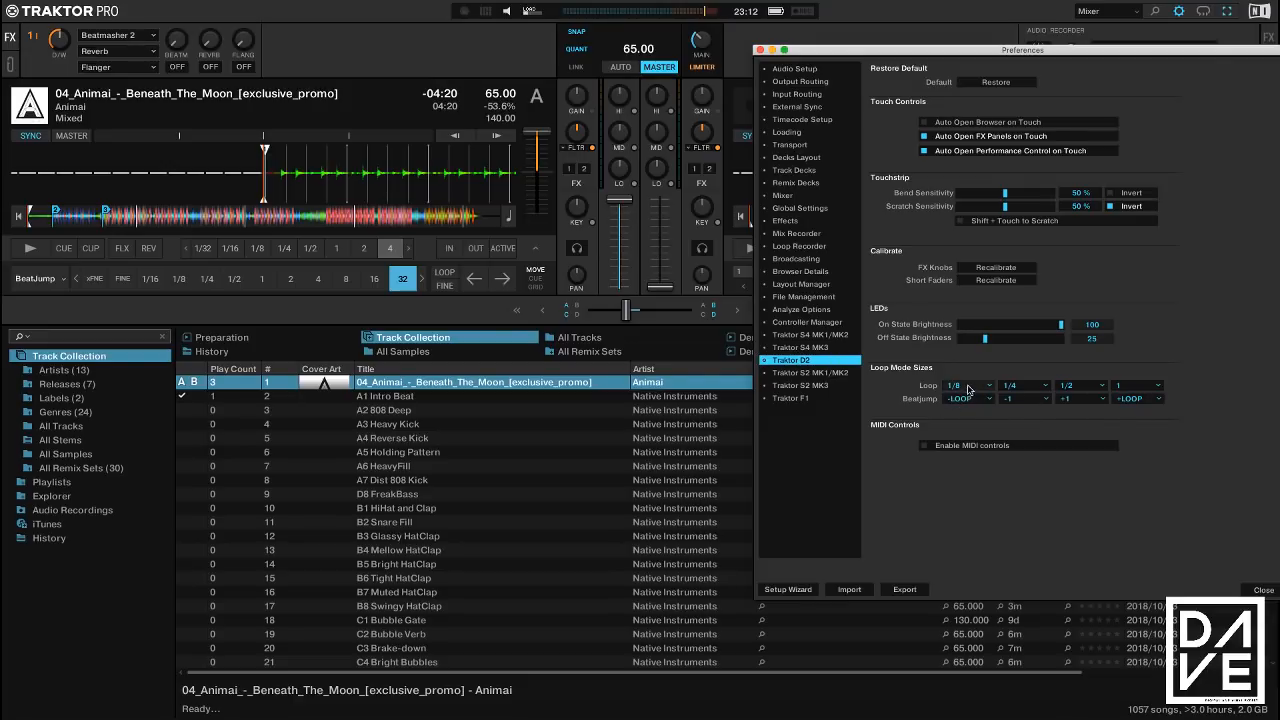
{"action": "left_click", "coordinate": [815, 373]}
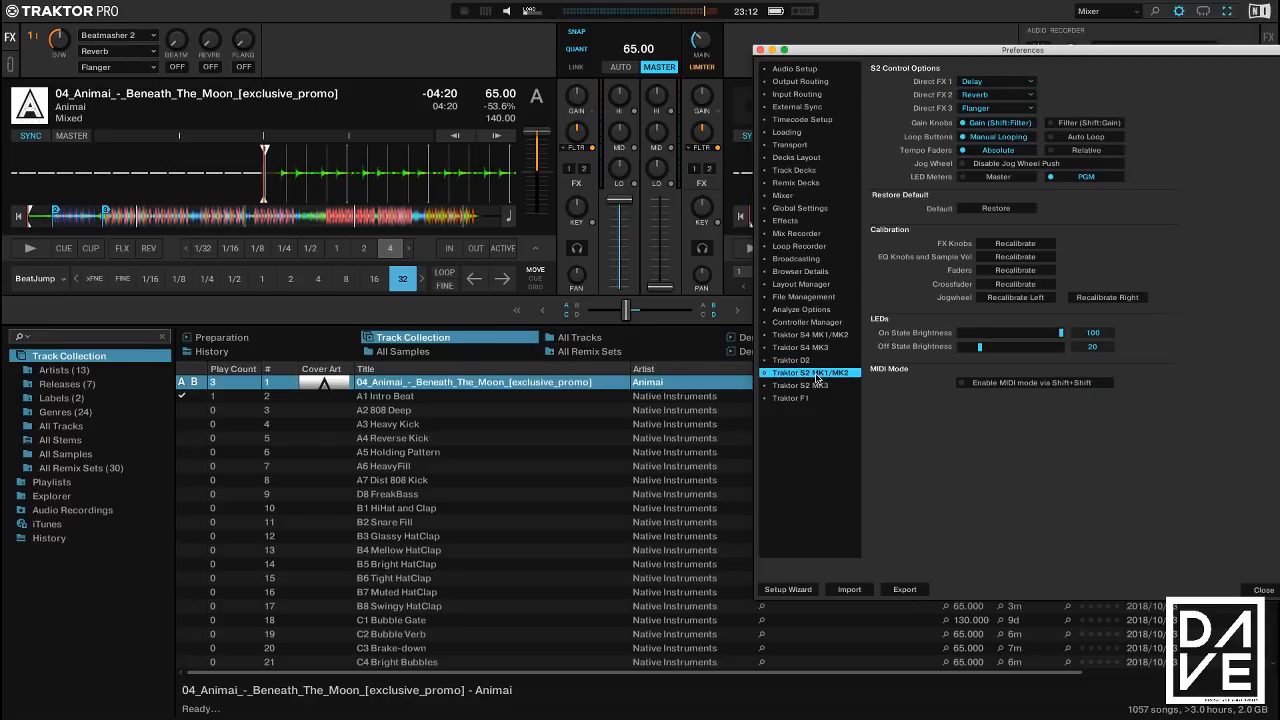
Move the Preferences window back over the decks, close it, and show FX unit 2 above deck B instead of the audio recorder
{"action": "left_click_drag", "start_coordinate": [891, 51], "coordinate": [550, 128]}
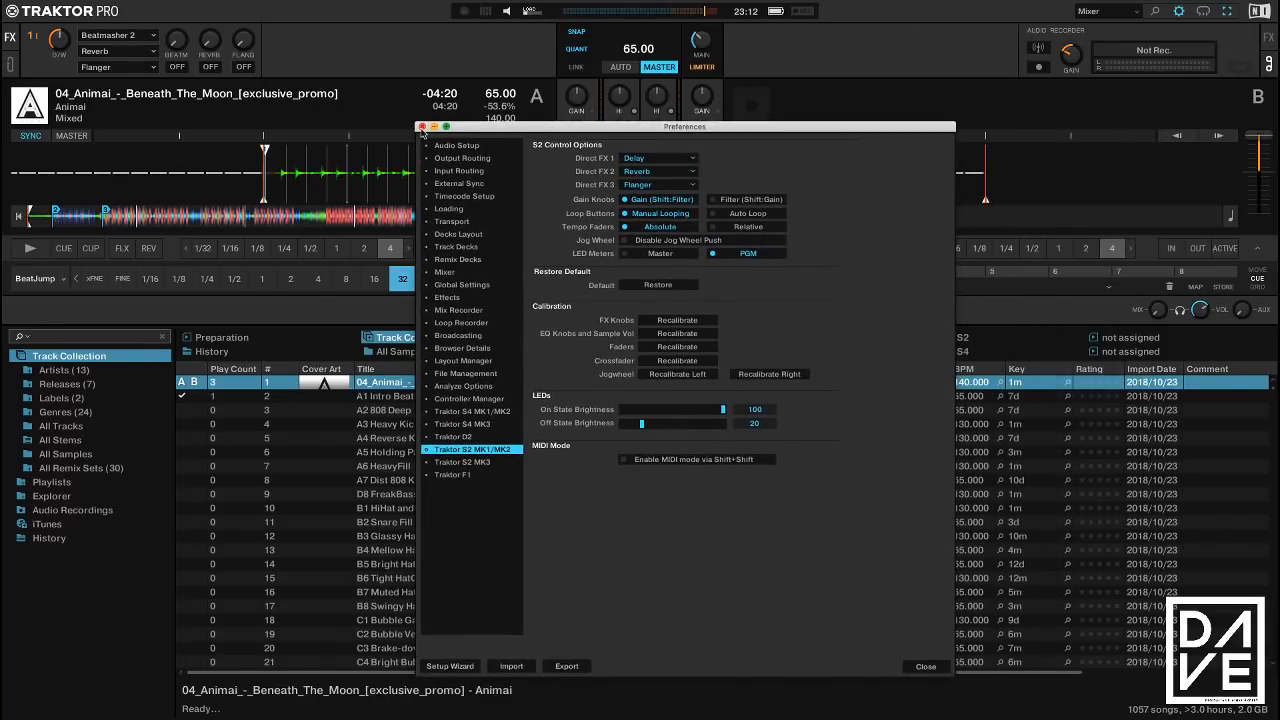
{"action": "left_click", "coordinate": [422, 127]}
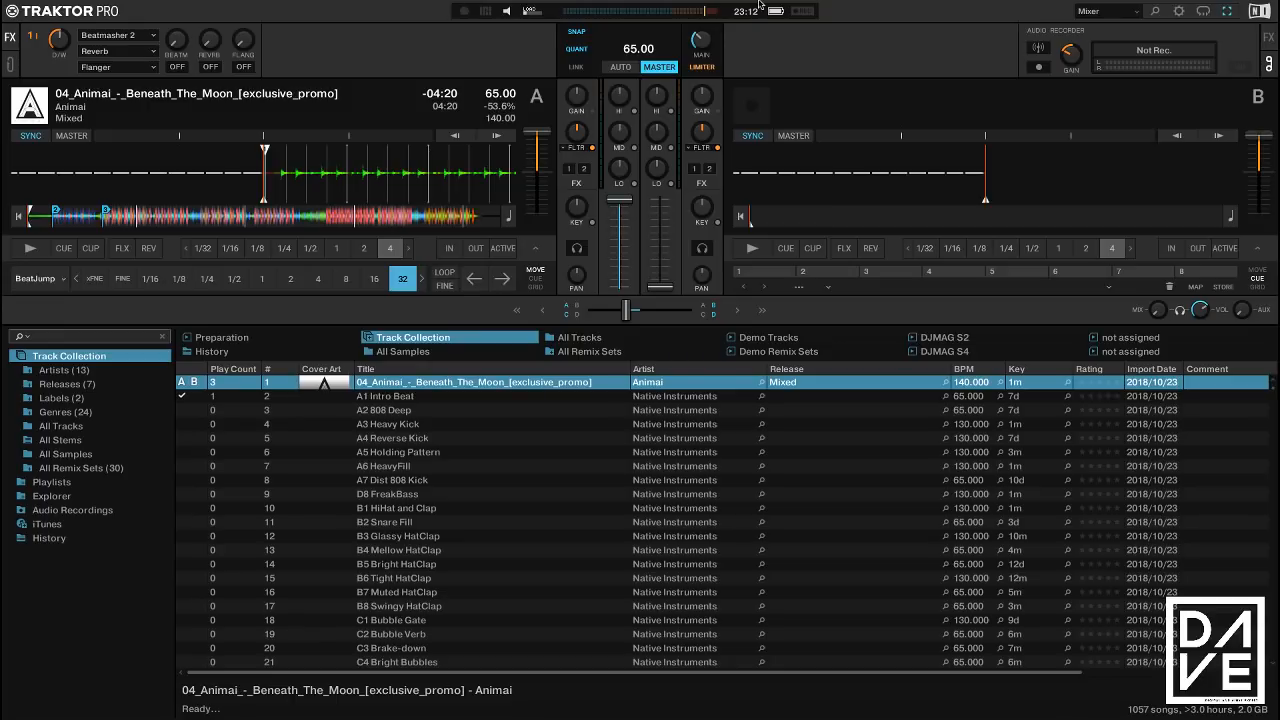
{"action": "left_click", "coordinate": [1270, 45]}
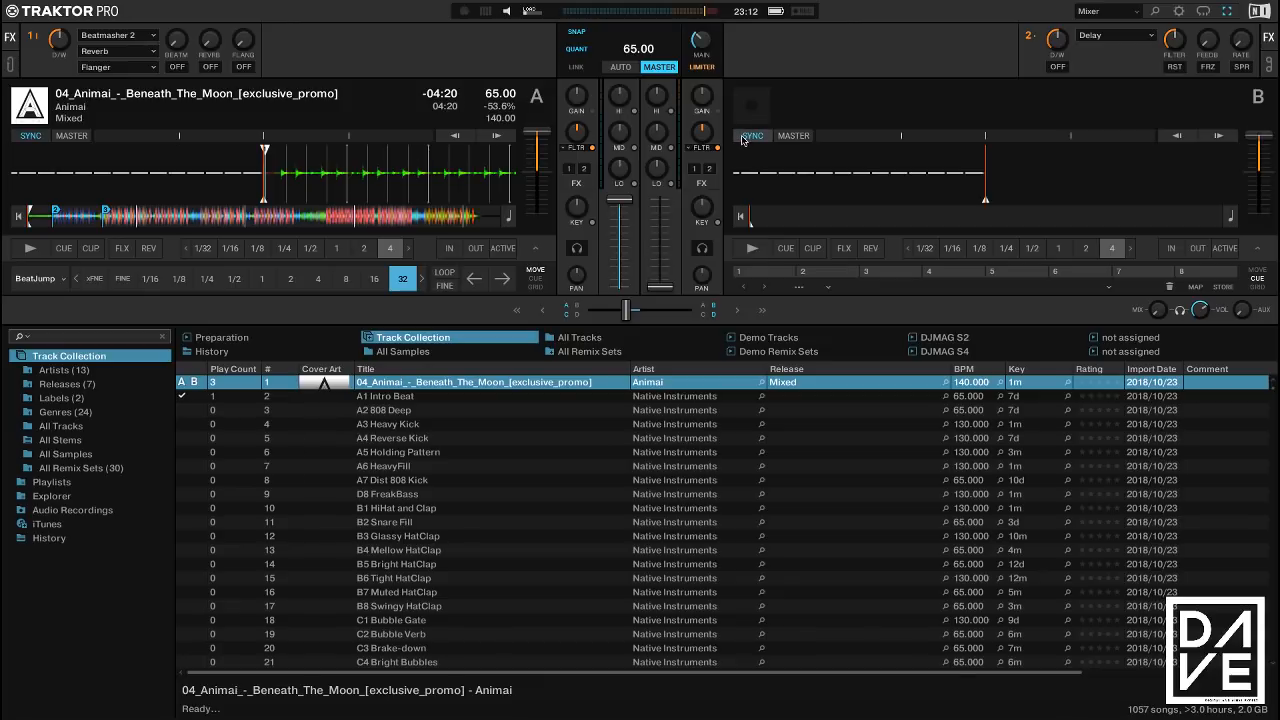
Reopen Preferences, view the Setup Wizard's welcome page, and cancel the wizard
{"action": "left_click", "coordinate": [1179, 11]}
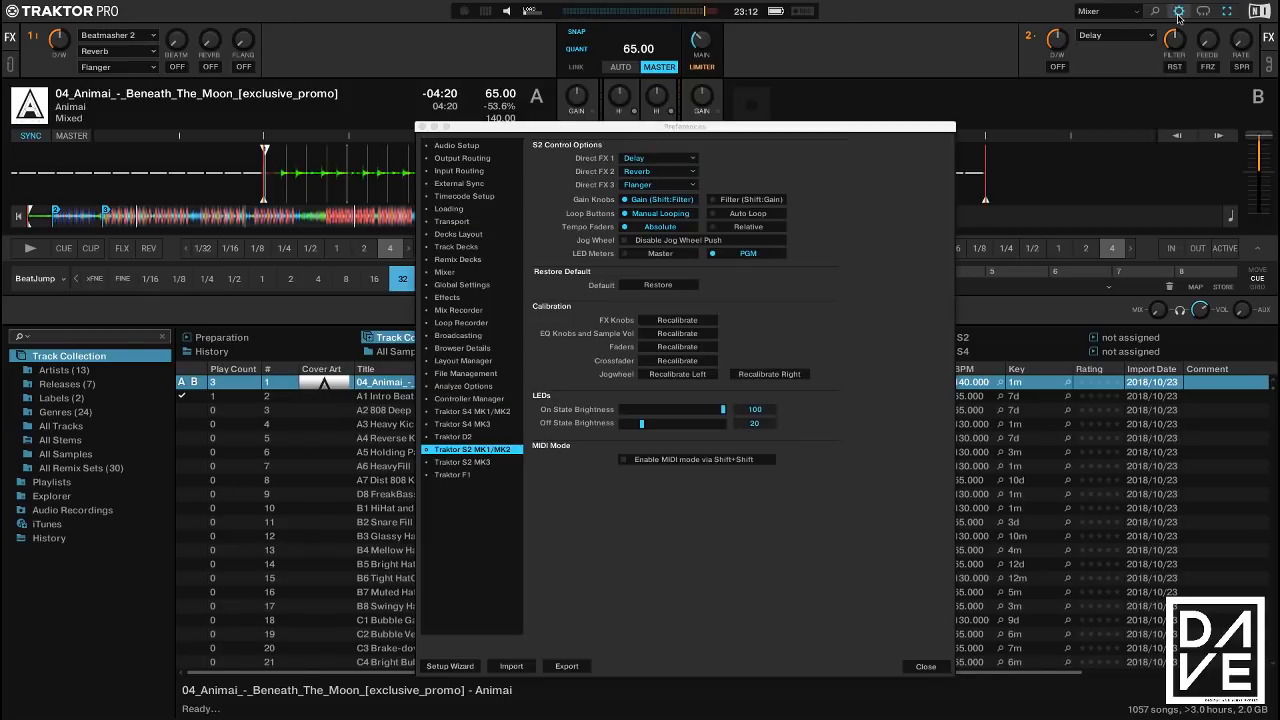
{"action": "left_click", "coordinate": [450, 666]}
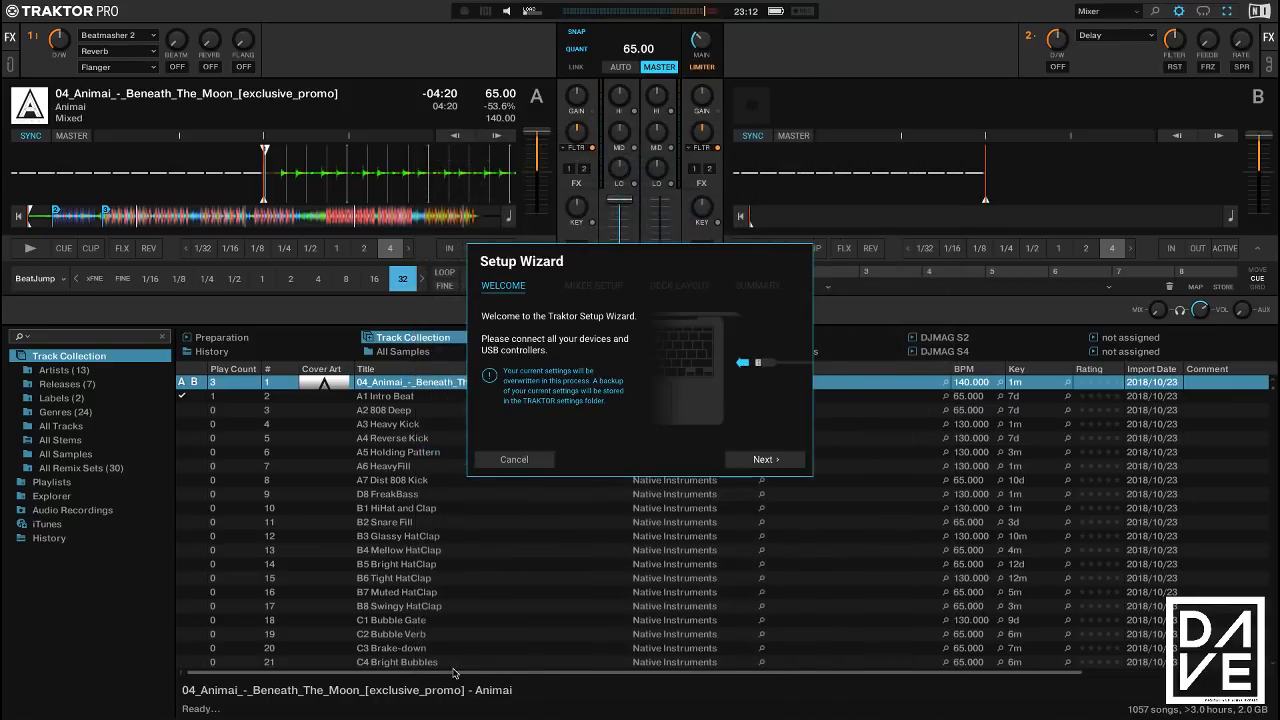
{"action": "left_click", "coordinate": [514, 459]}
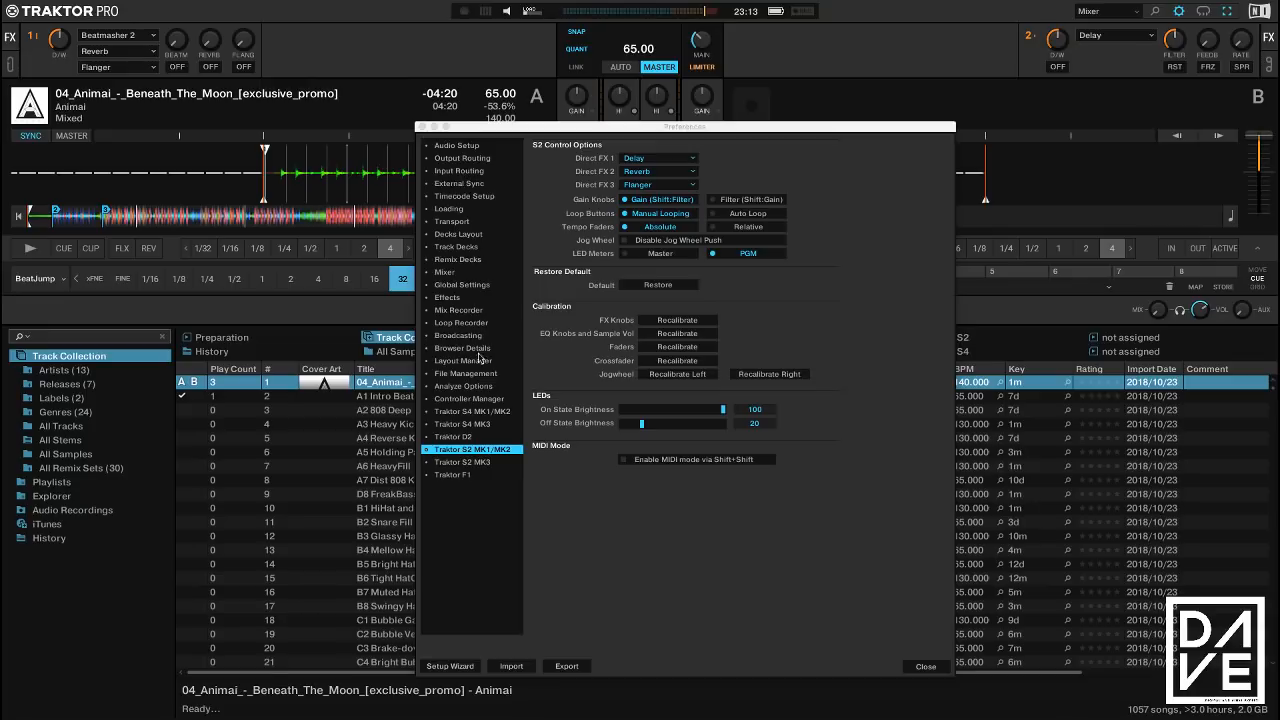
Revisit the Layout Manager, Controller Manager and Browser Details preferences
{"action": "left_click", "coordinate": [478, 374]}
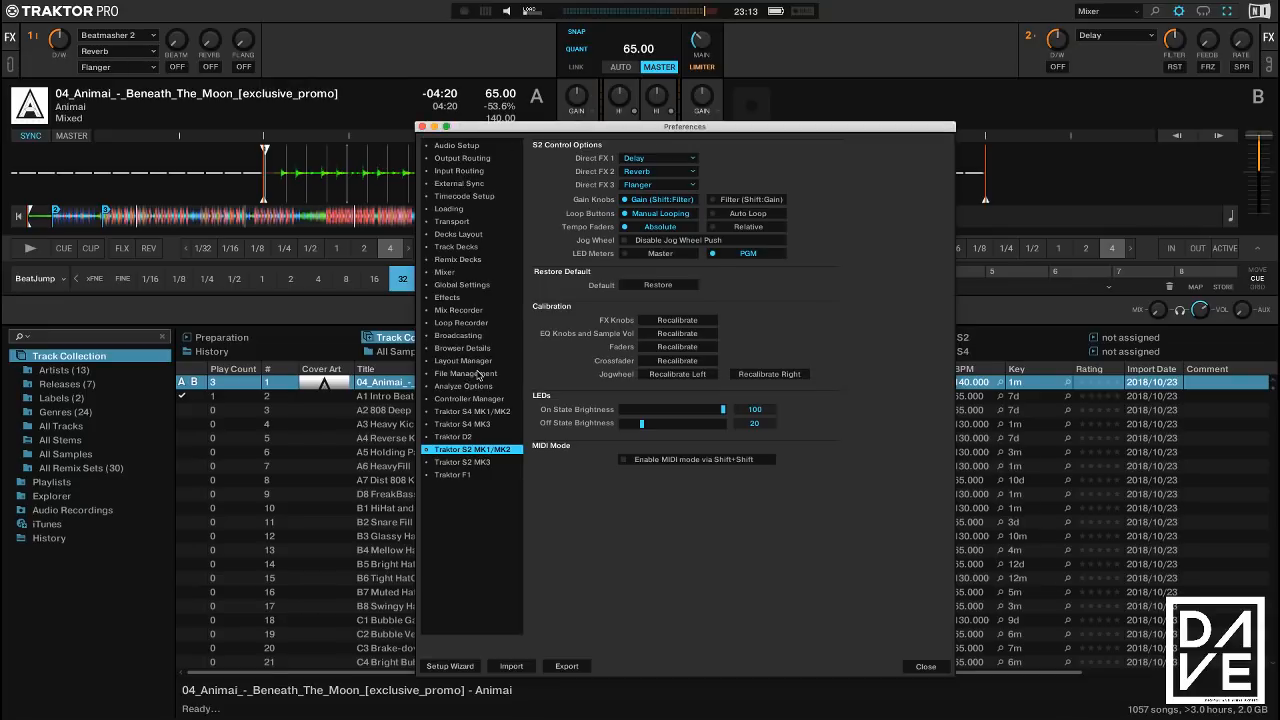
{"action": "left_click", "coordinate": [486, 362]}
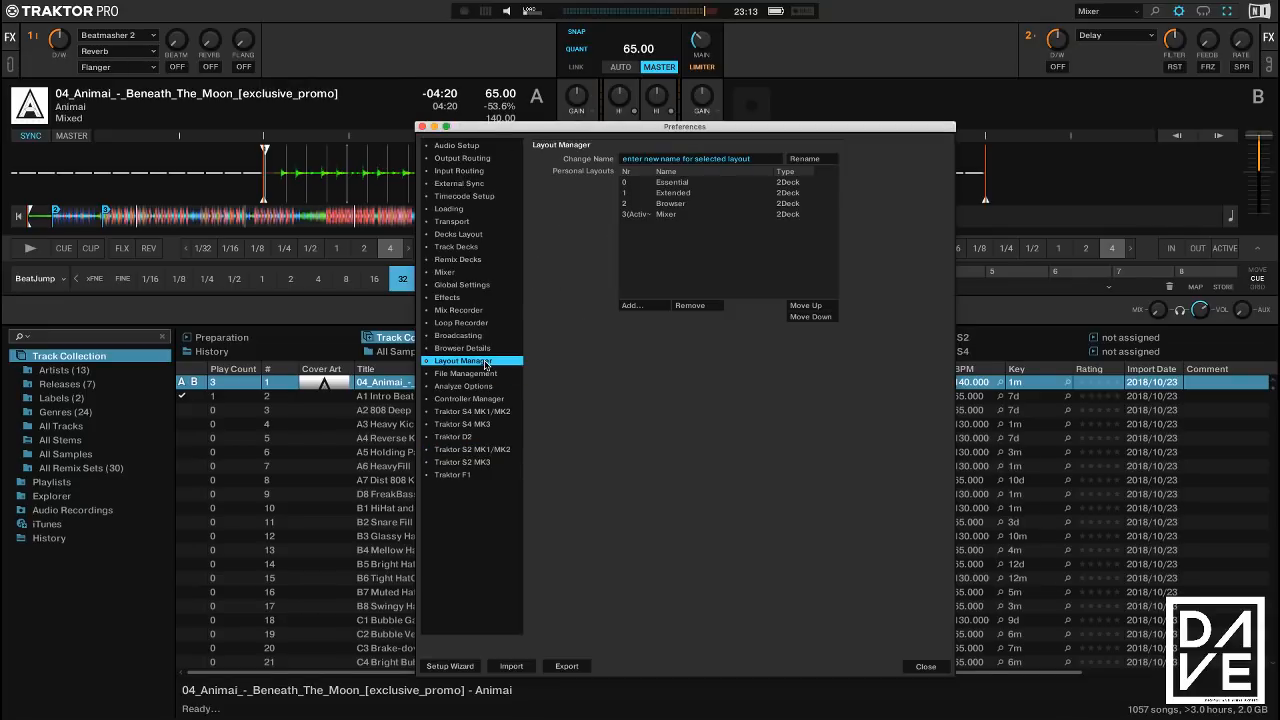
{"action": "left_click", "coordinate": [474, 400]}
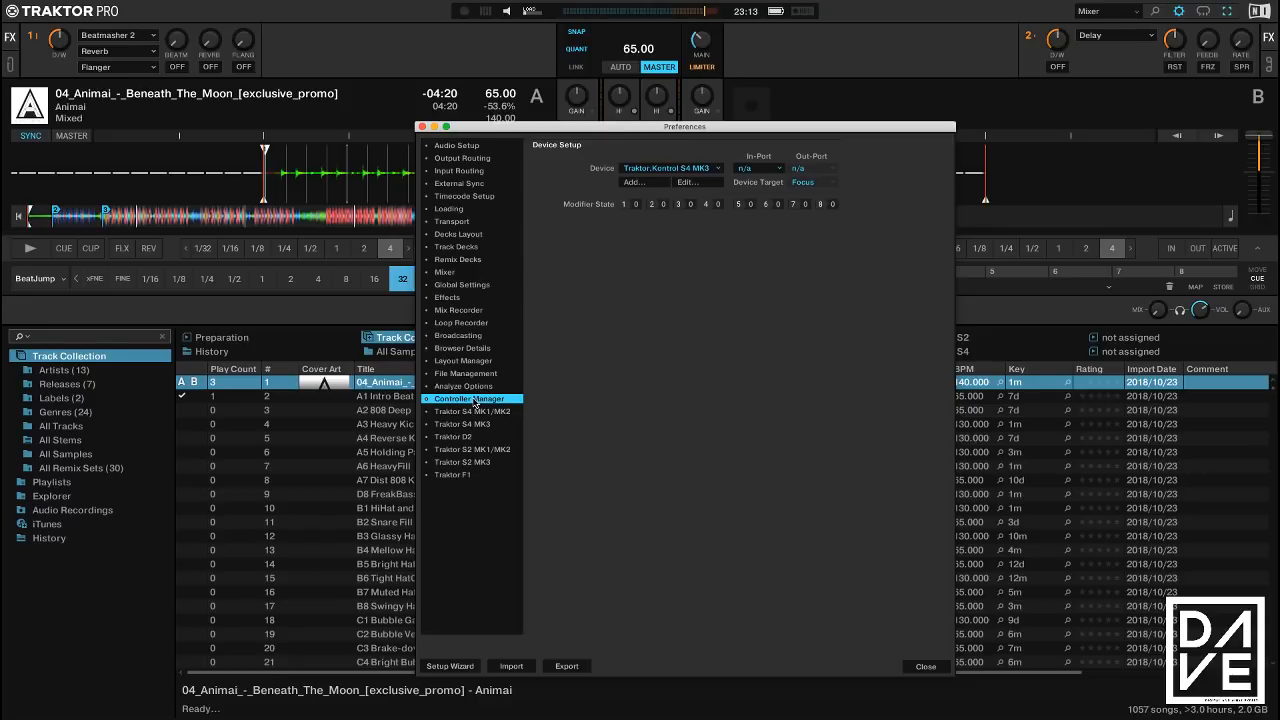
{"action": "left_click", "coordinate": [484, 350]}
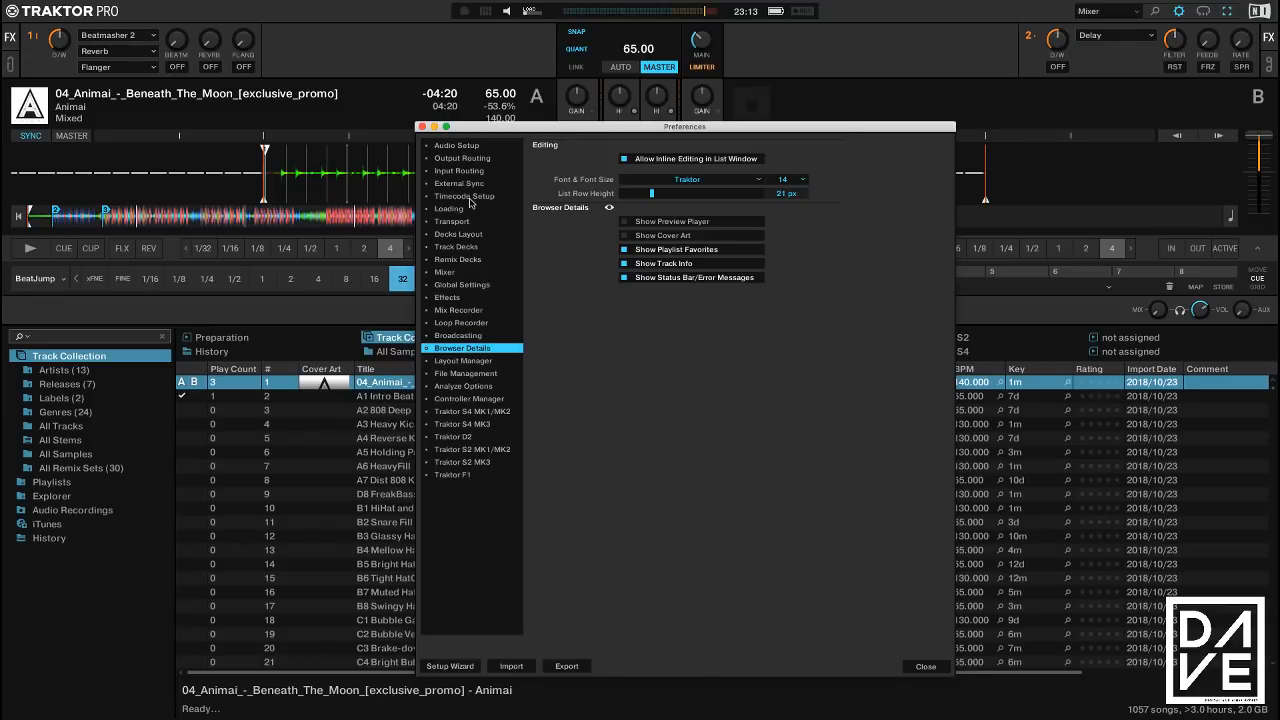
Start the Setup Wizard again, cancel it at the welcome page, and close the Preferences window
{"action": "left_click", "coordinate": [450, 666]}
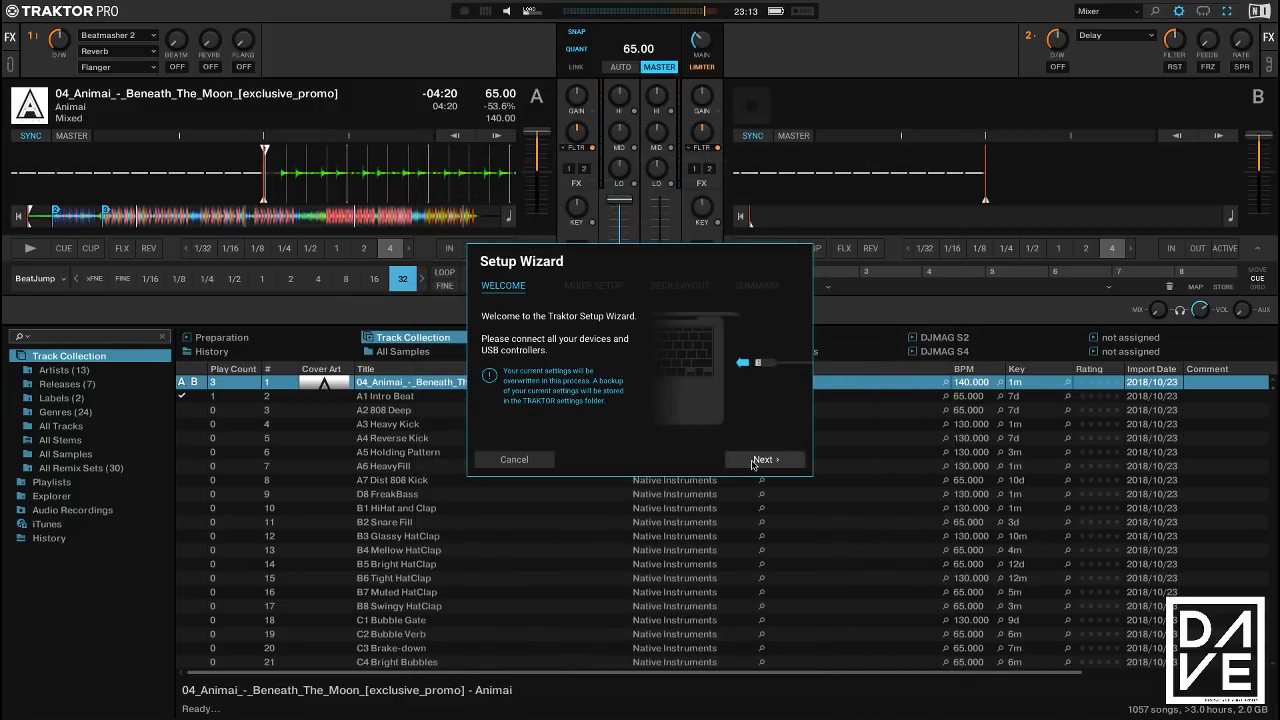
{"action": "left_click", "coordinate": [514, 460]}
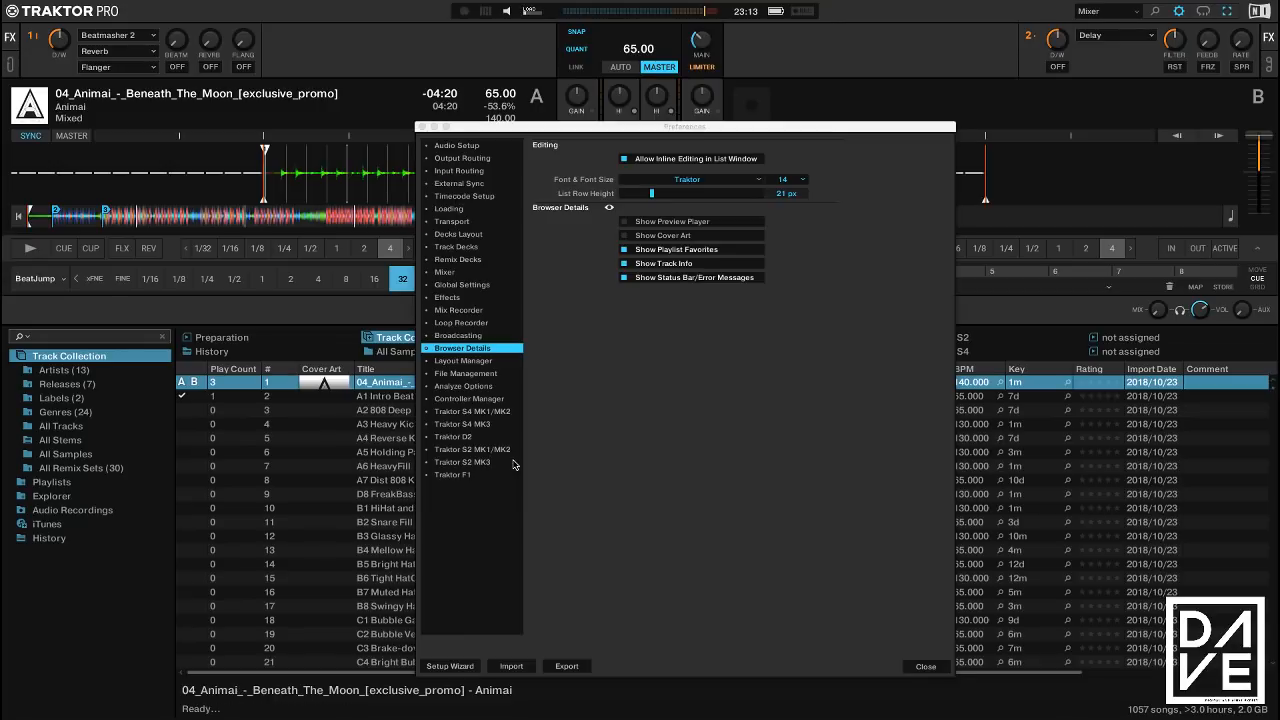
{"action": "left_click", "coordinate": [909, 663]}
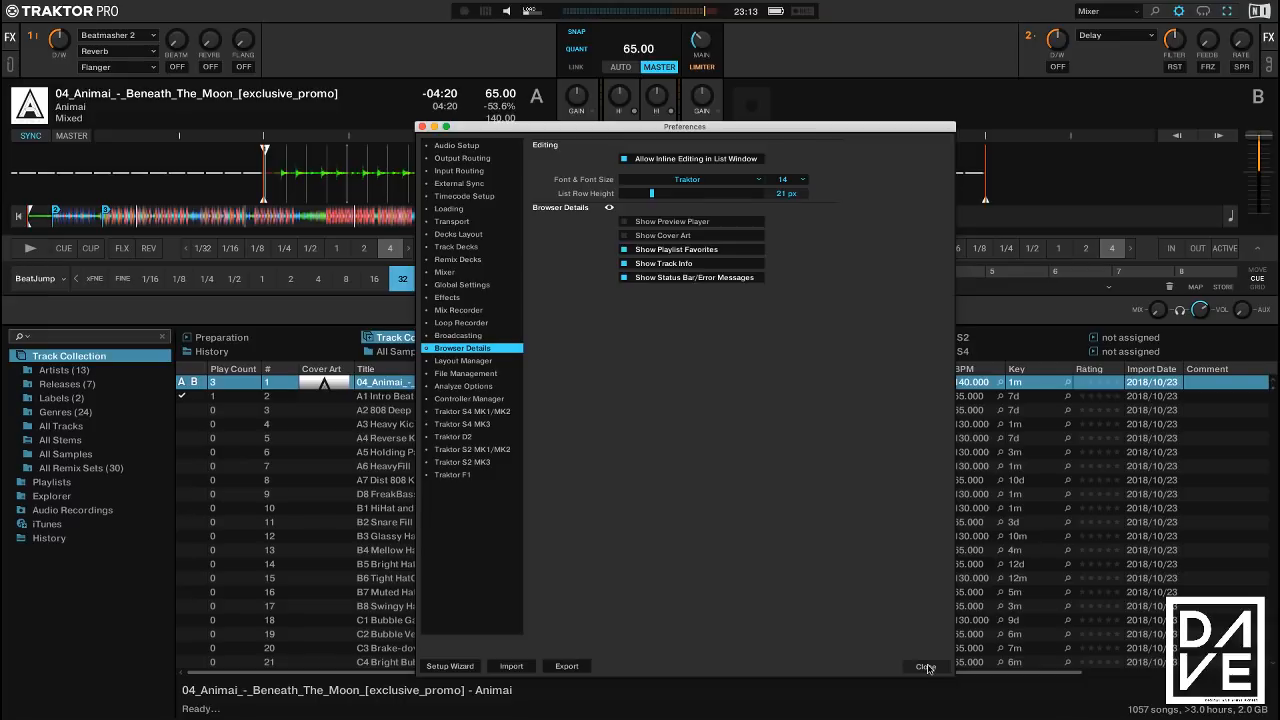
{"action": "left_click", "coordinate": [926, 666]}
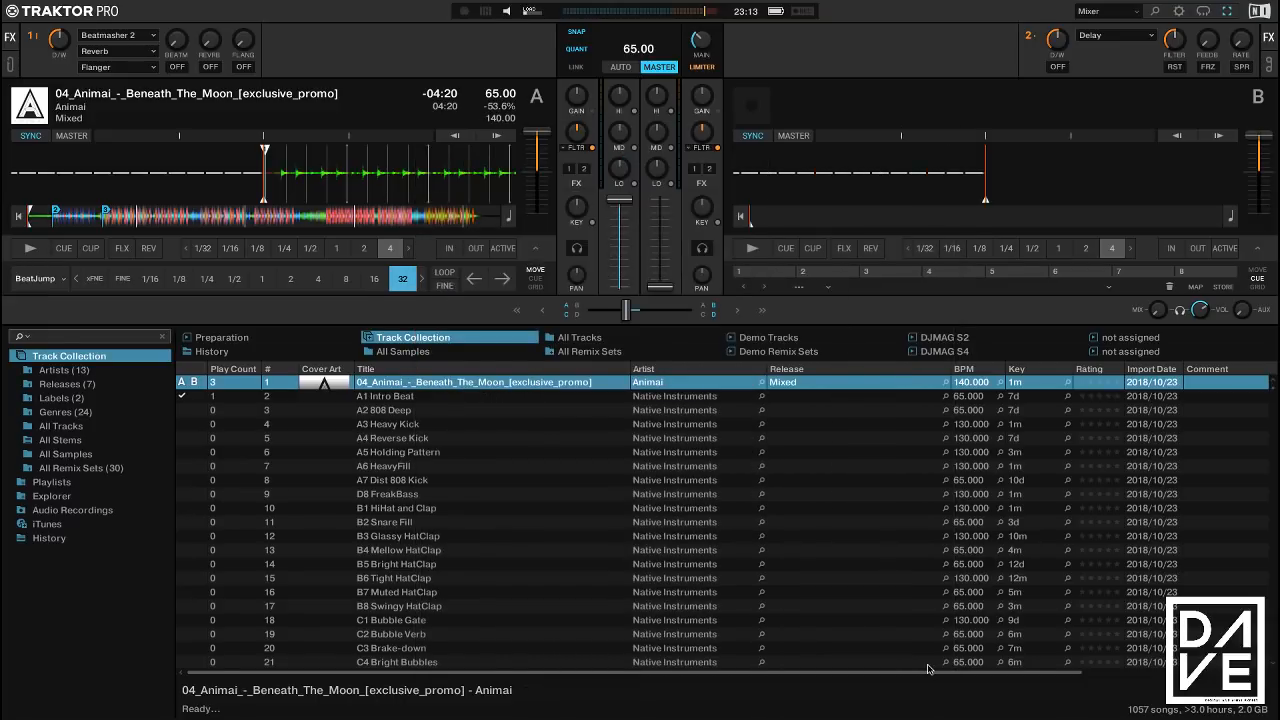